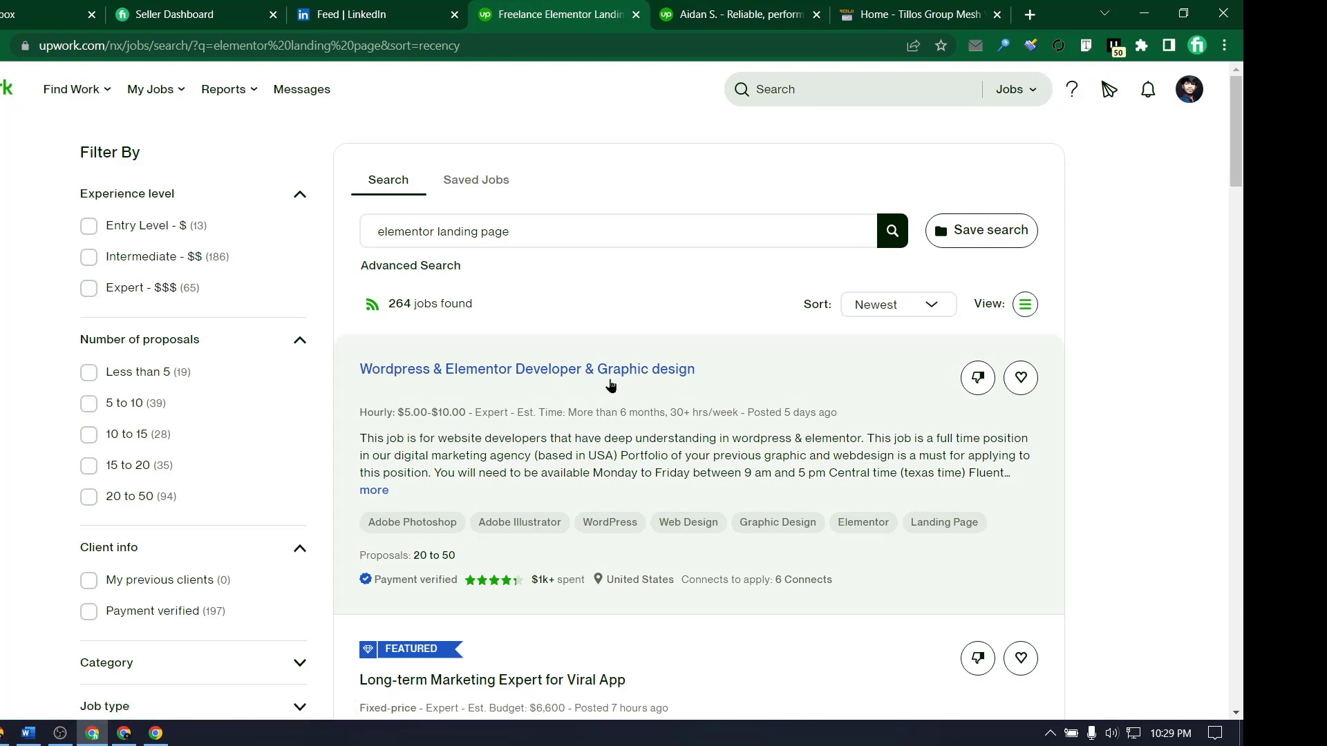
- Browse the elementor landing page results and open the job for a simple 3 page WordPress site for a digital agency
scroll(611, 381, "down", 1)
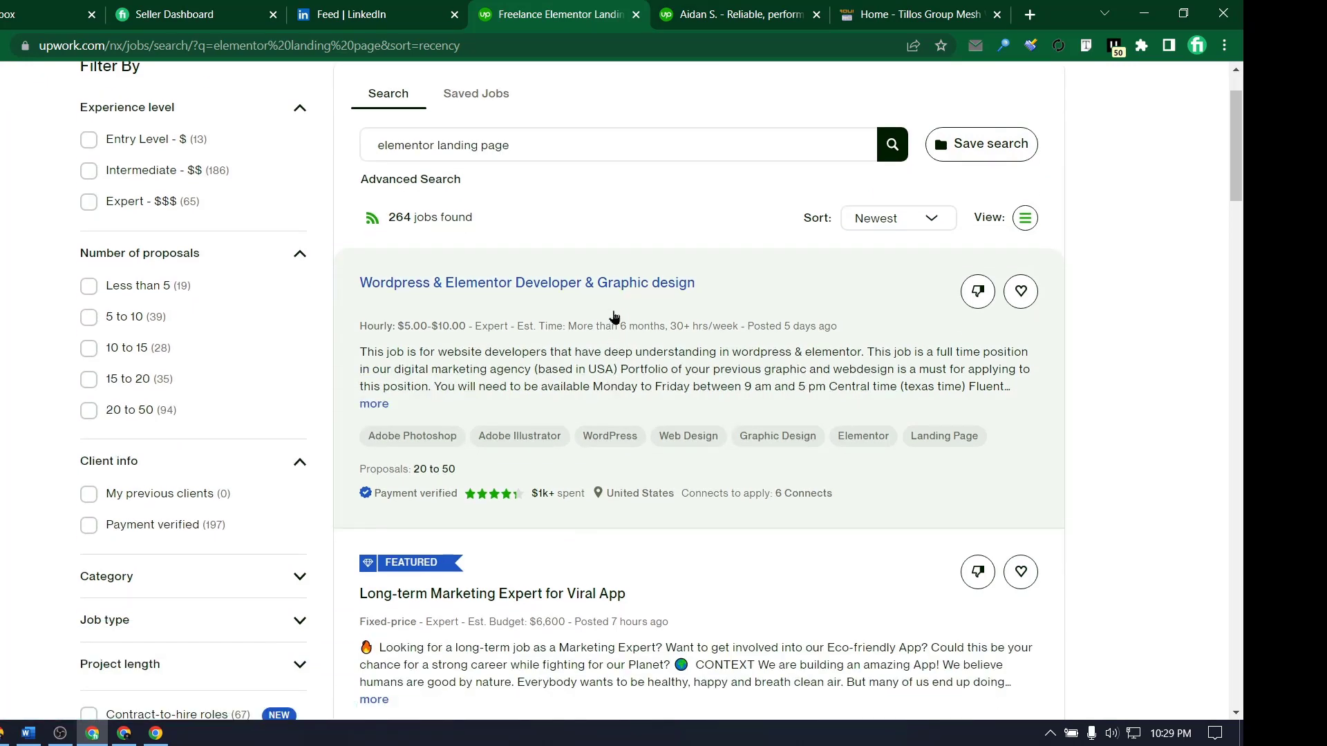
scroll(617, 322, "down", 3)
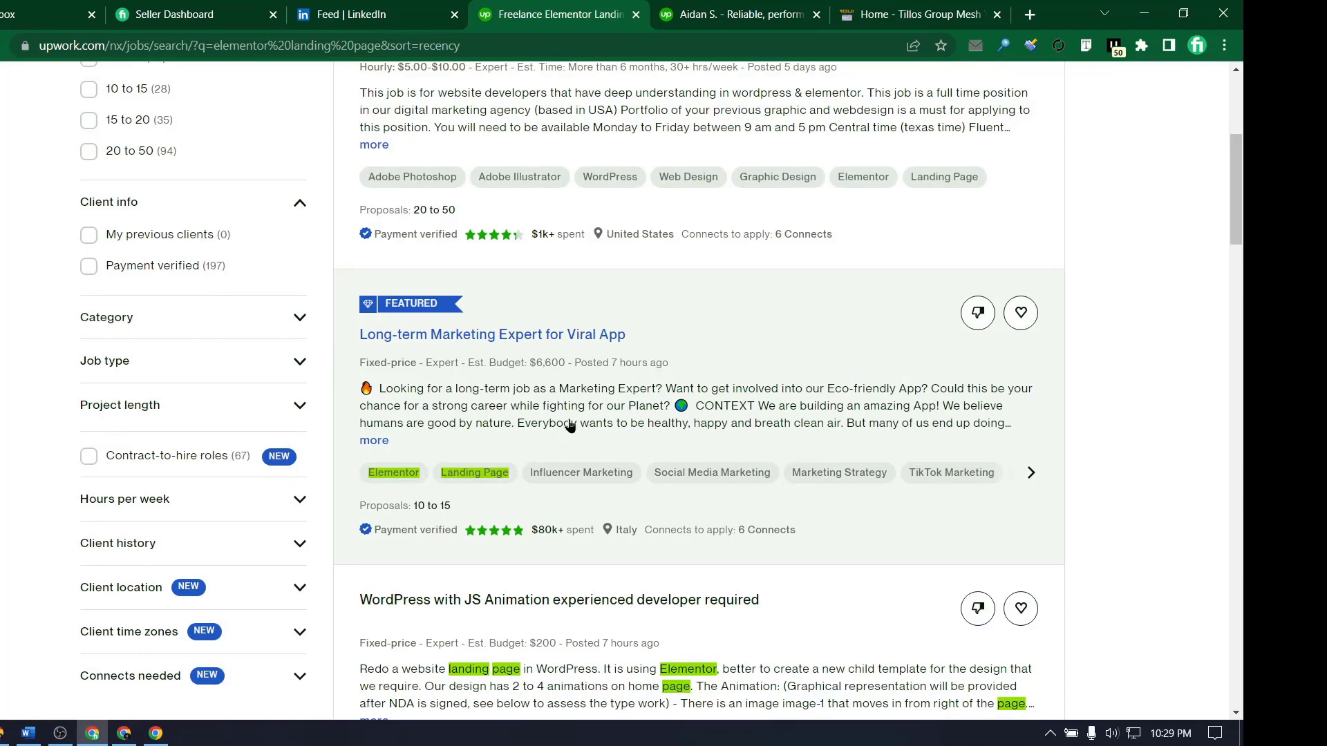
scroll(571, 425, "down", 3)
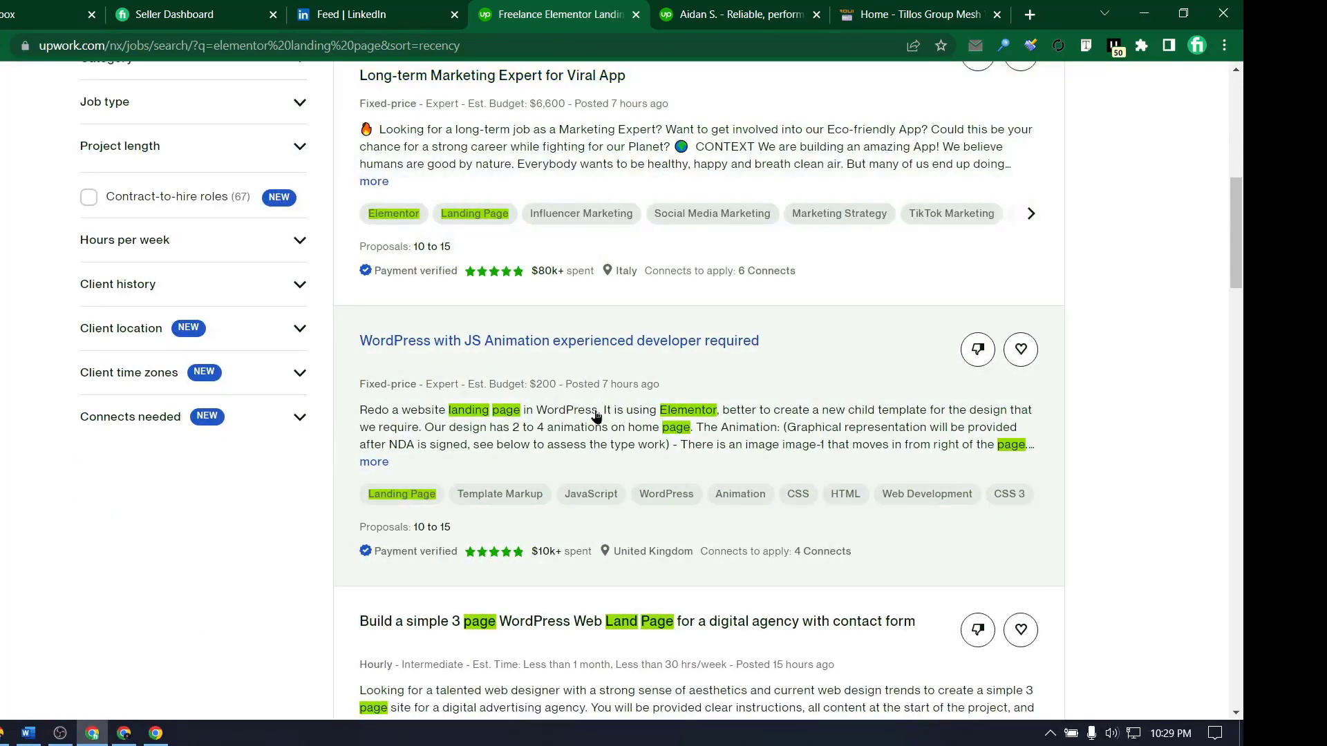
scroll(596, 415, "down", 3)
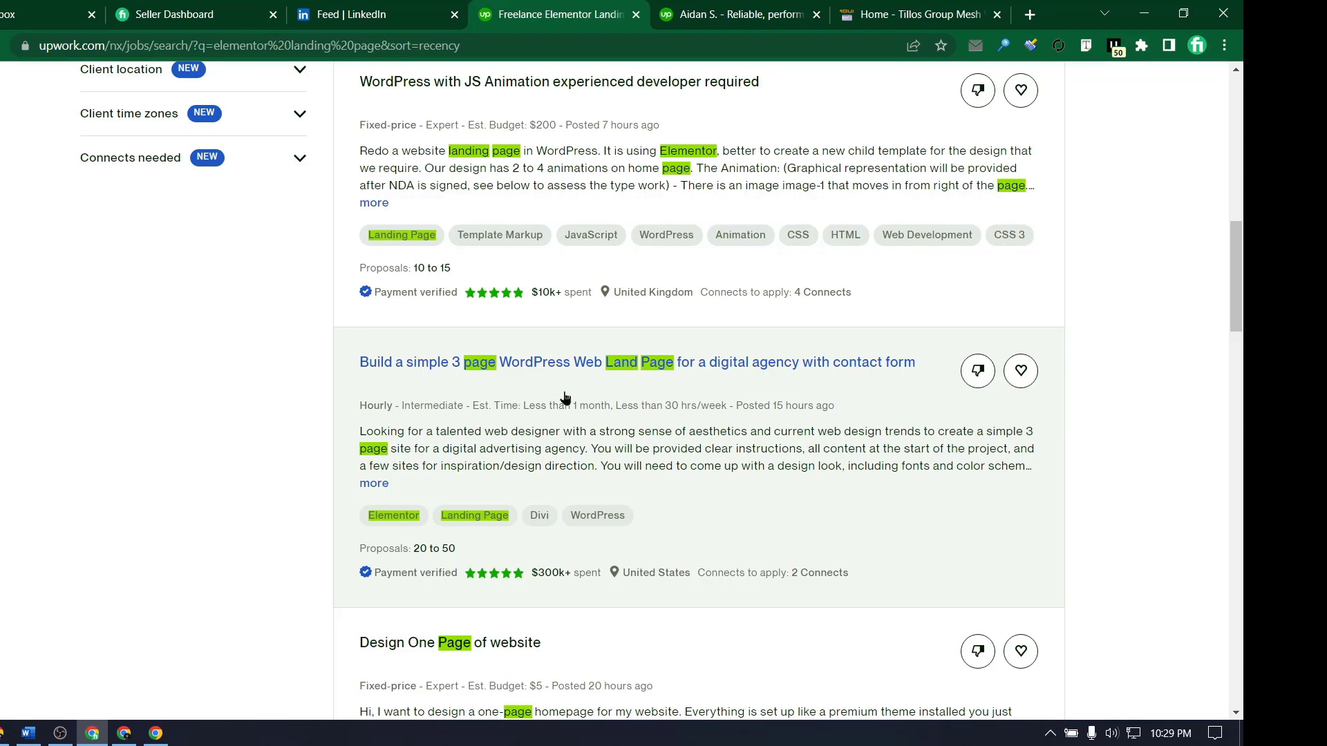
scroll(604, 444, "down", 1)
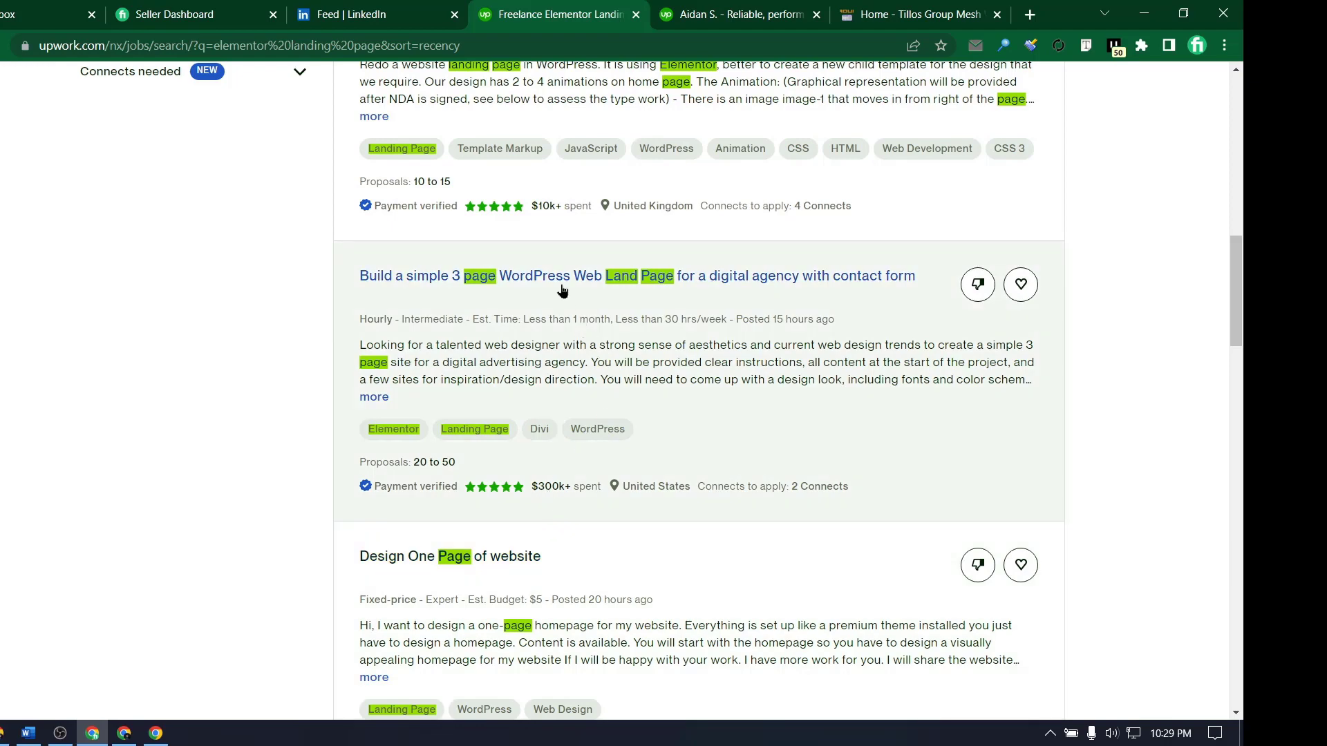
left_click_drag(846, 319, 756, 320)
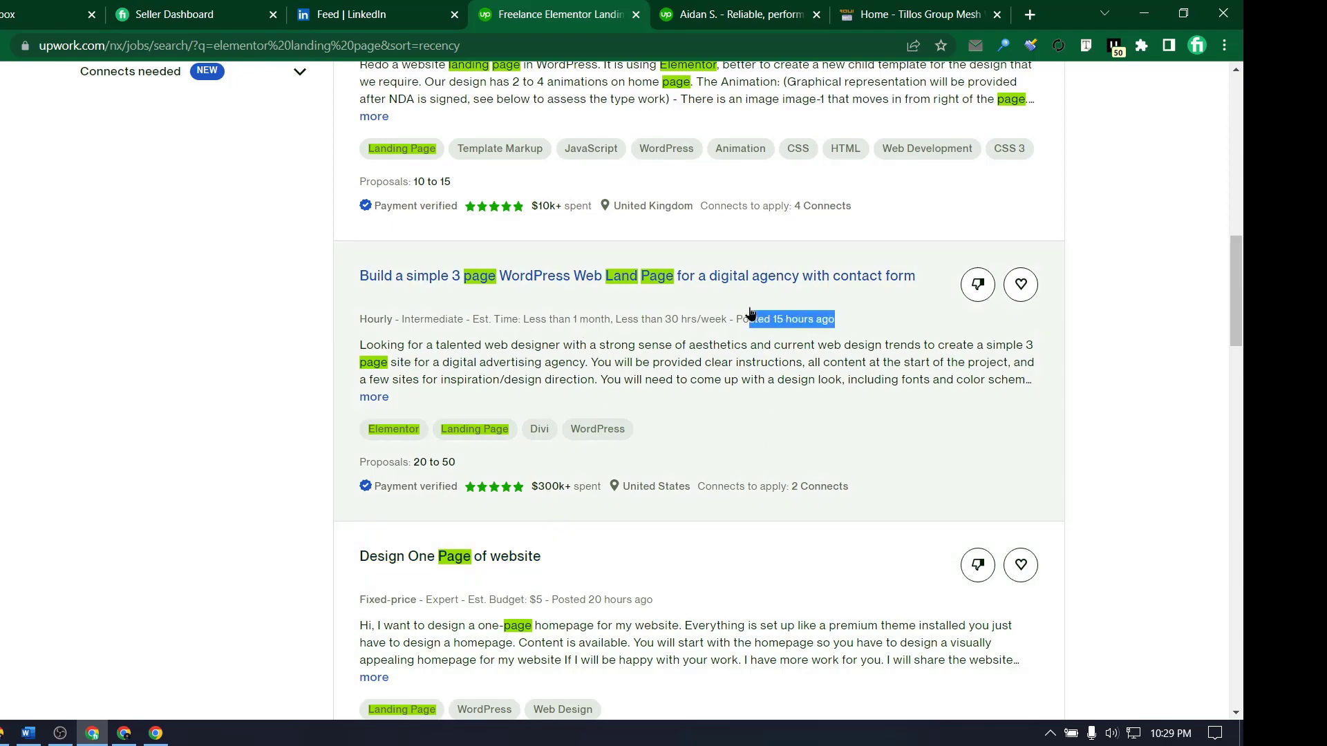
left_click(560, 295)
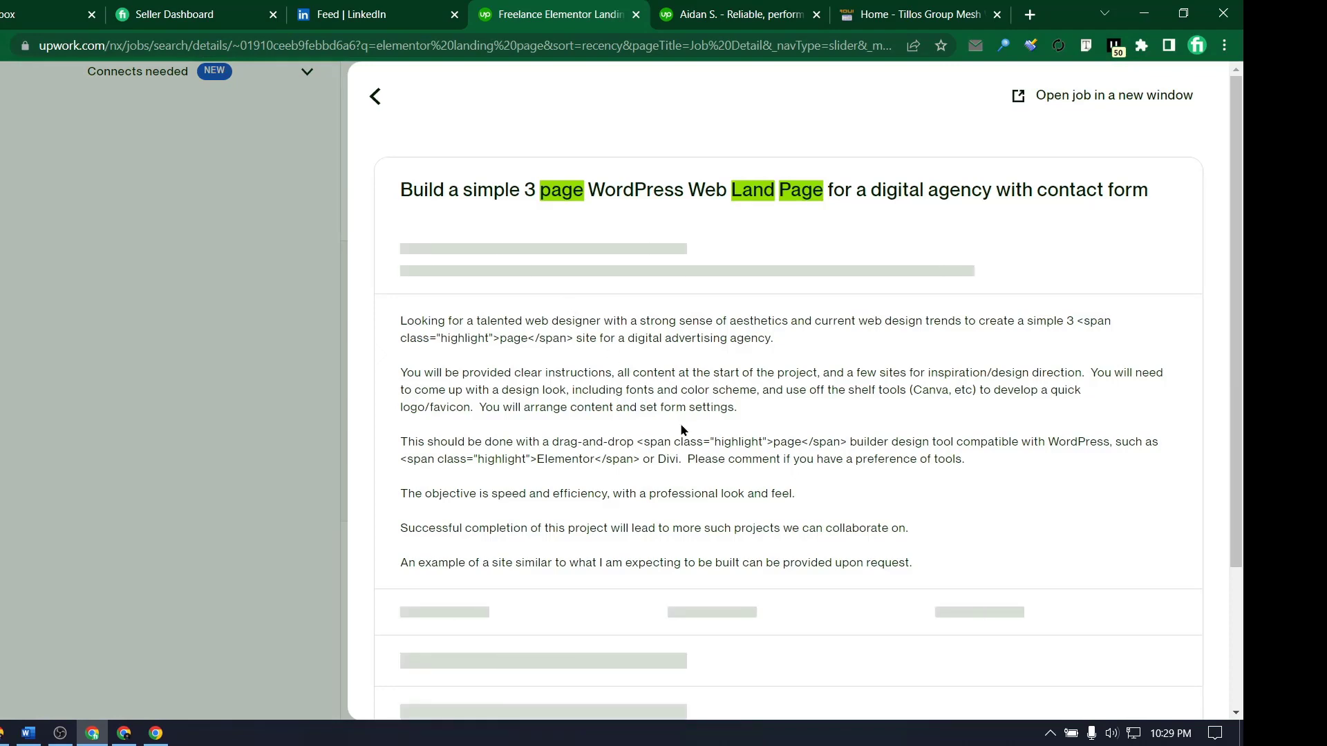
- Examine the job's description, the client's rating and spending record, and the activity on the posting
scroll(715, 421, "down", 3)
scroll(716, 421, "up", 1)
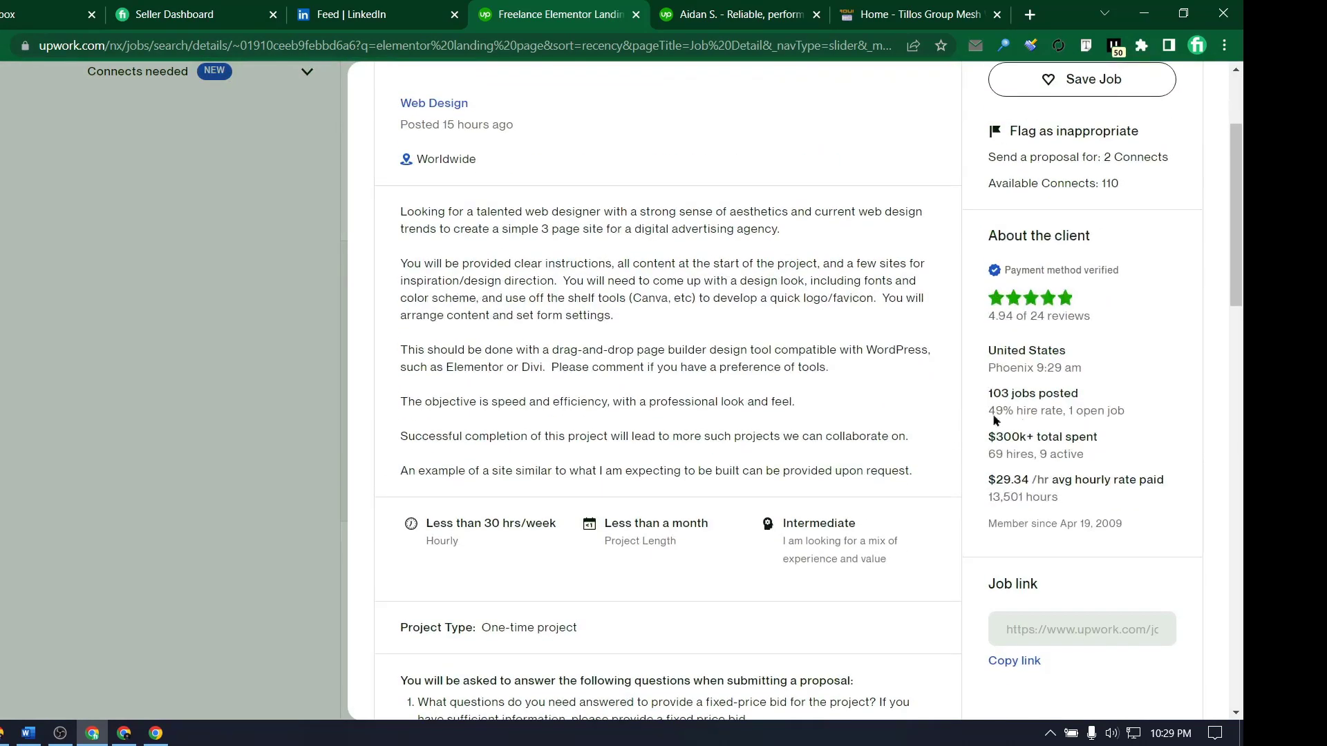
scroll(829, 420, "up", 1)
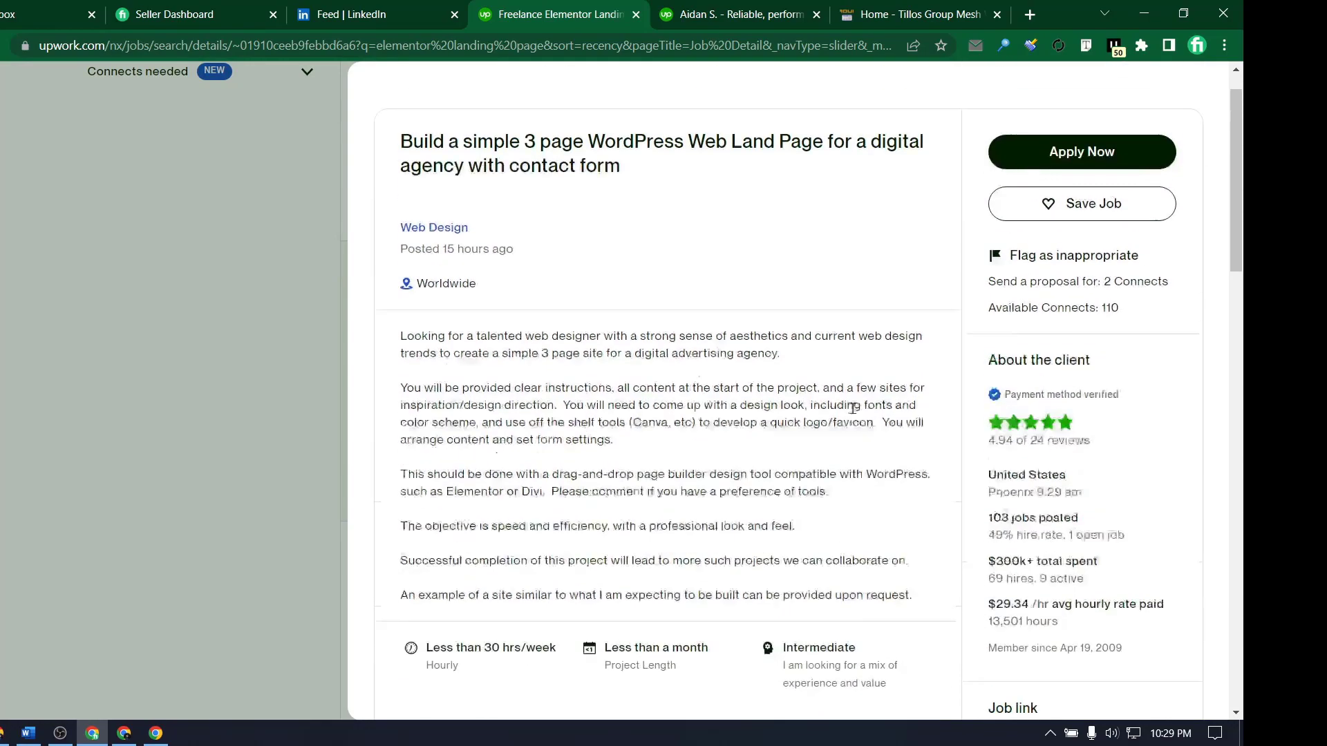
scroll(766, 436, "down", 5)
scroll(738, 447, "down", 4)
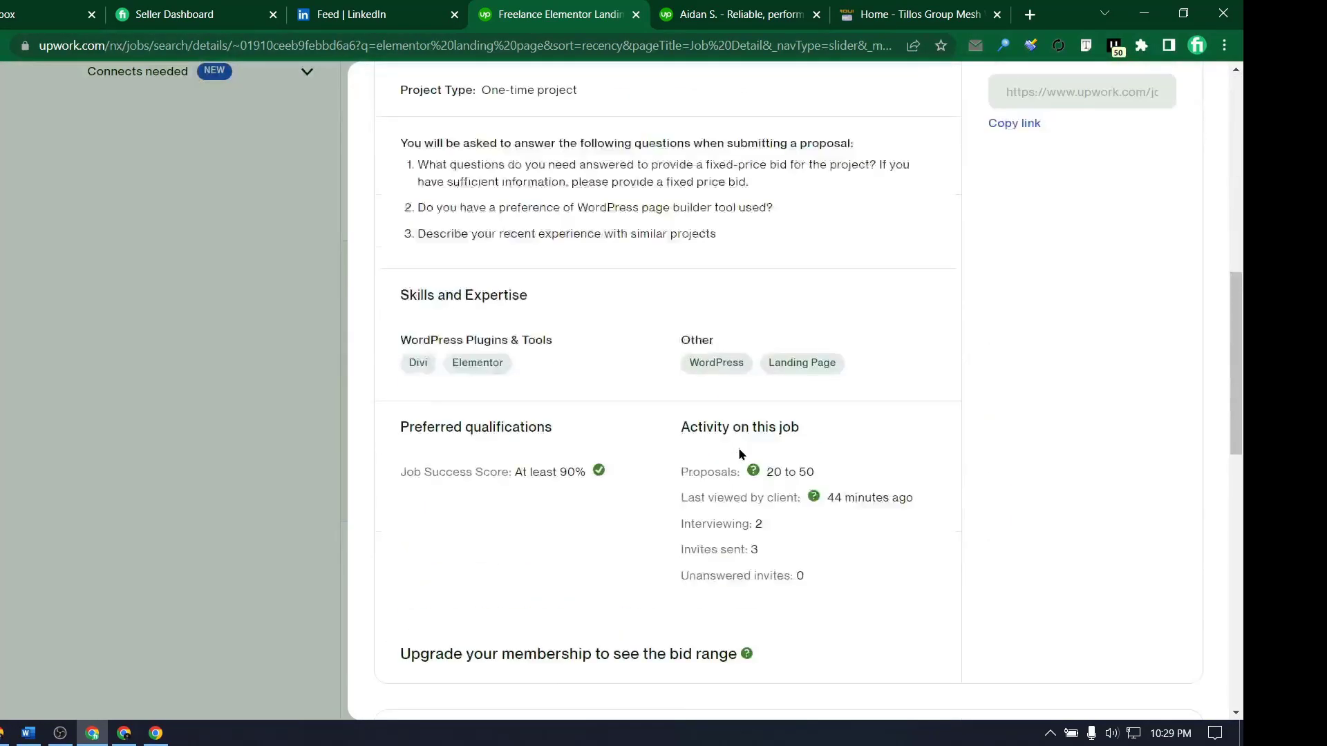
scroll(820, 452, "up", 4)
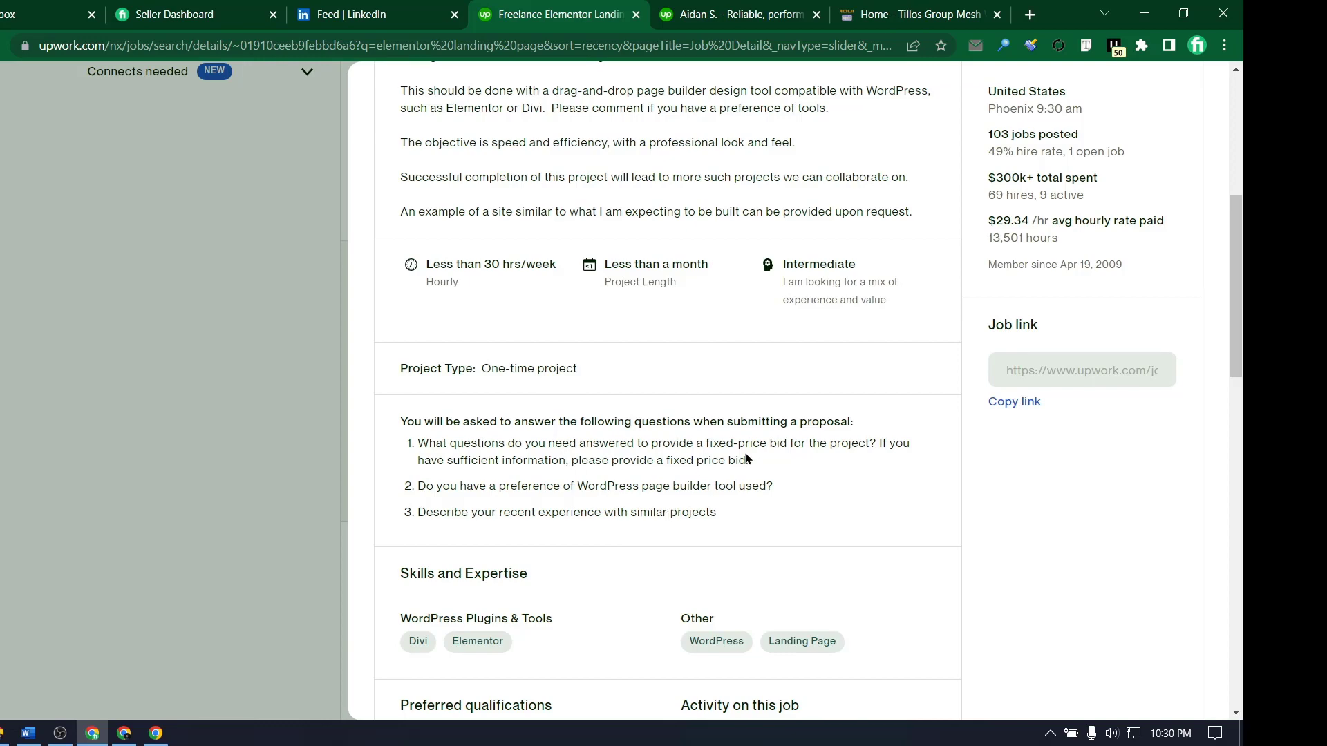
scroll(745, 458, "up", 5)
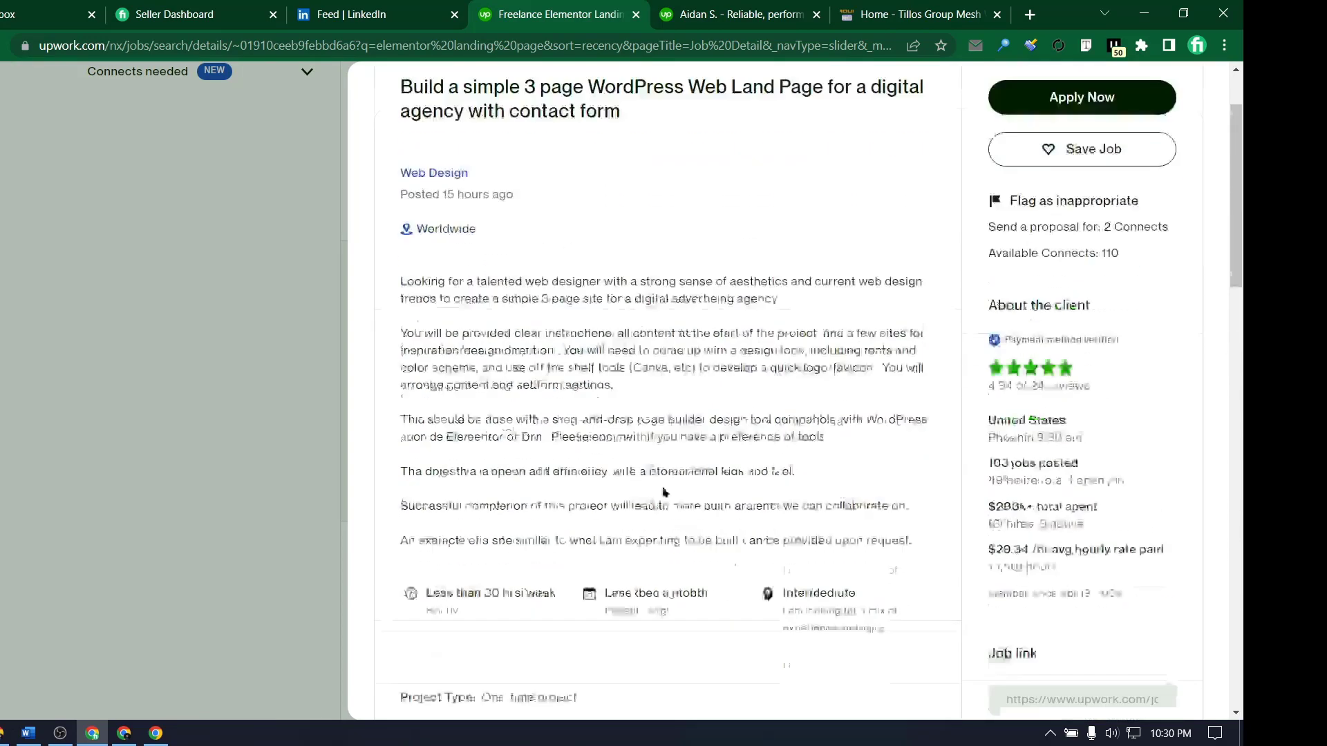
scroll(664, 492, "down", 5)
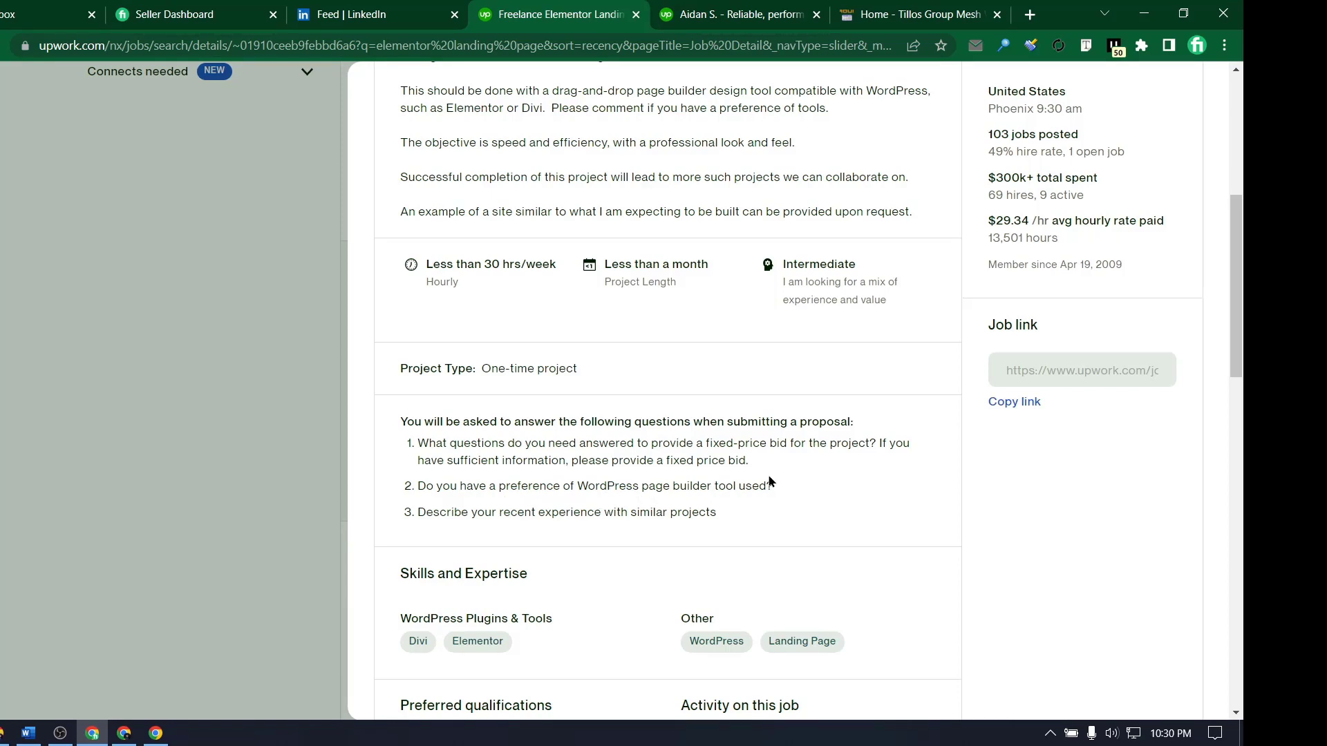
- Read the screening questions that must be answered when submitting a proposal, including the one on page builder preference
scroll(767, 477, "up", 3)
left_click_drag(458, 161, 753, 317)
scroll(753, 317, "up", 1)
scroll(749, 460, "down", 6)
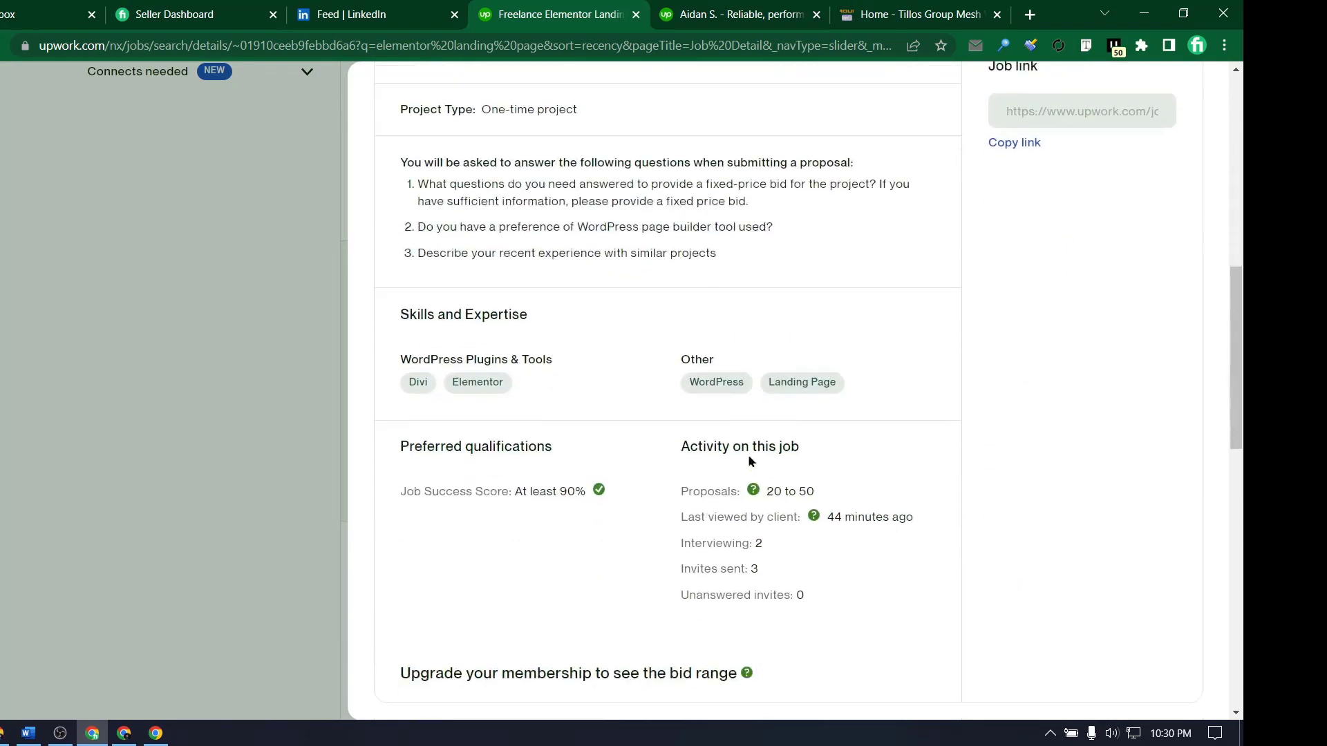
scroll(749, 460, "up", 1)
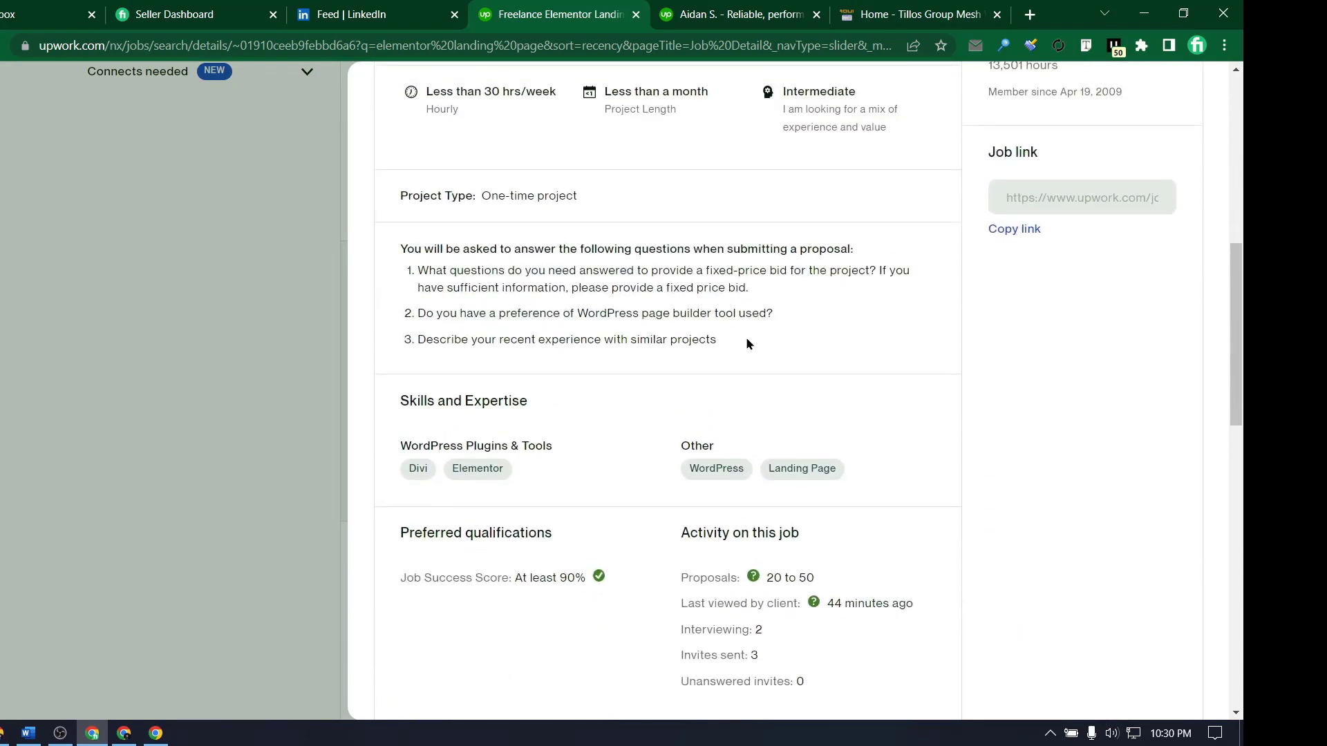
left_click_drag(706, 313, 772, 313)
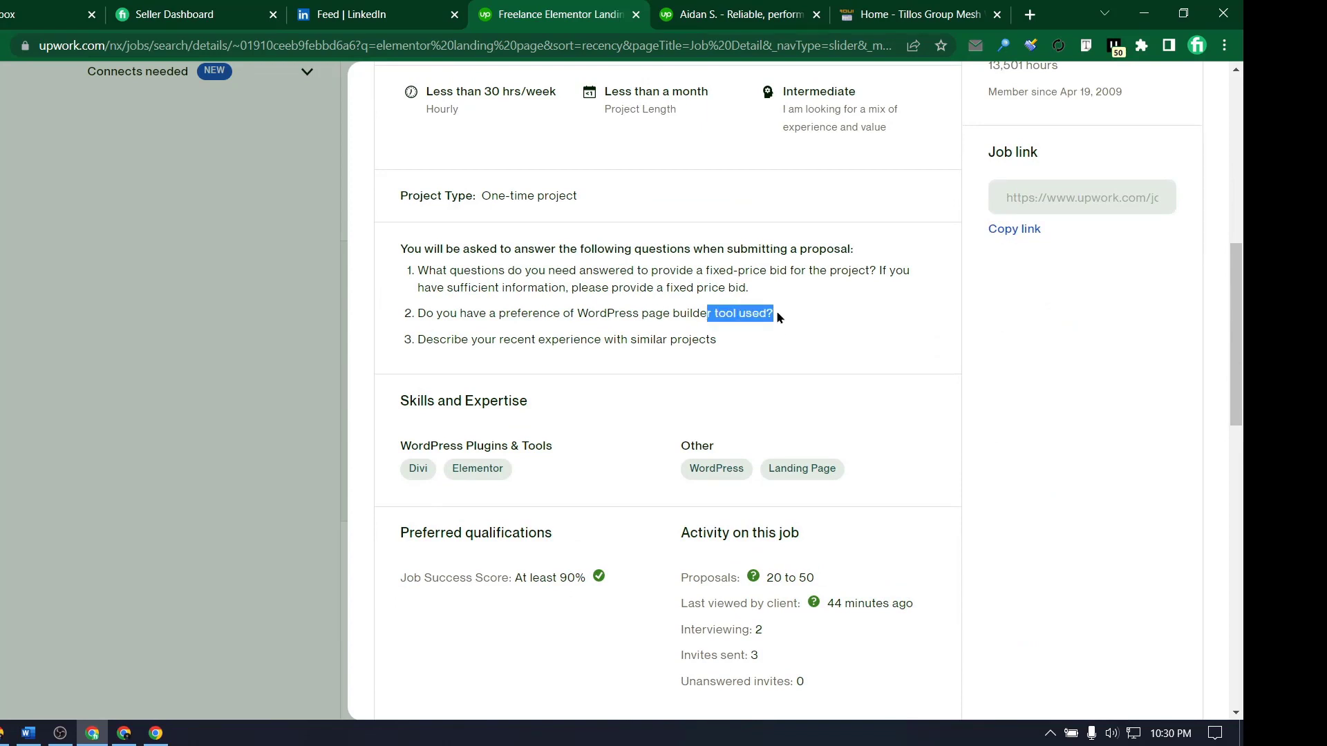
left_click(777, 333)
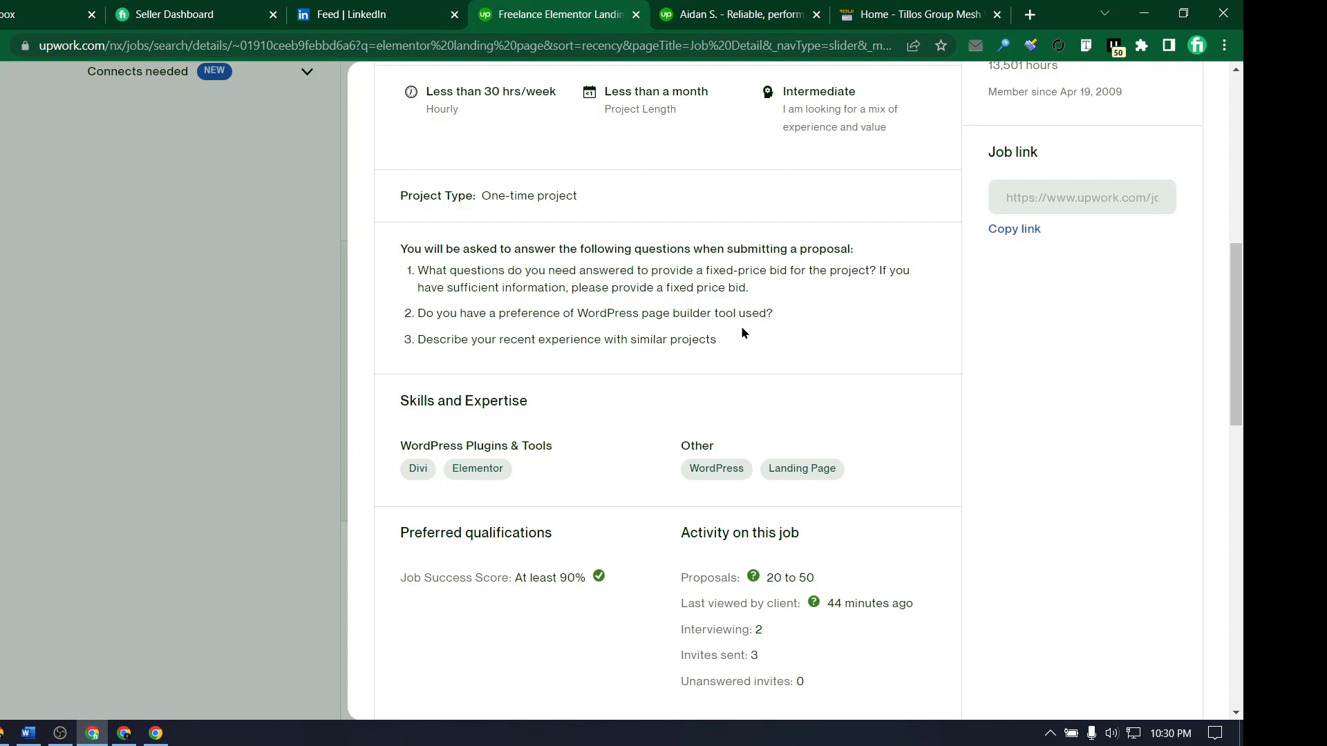
- Check the number of candidates being interviewed and the preferred Job Success Score for this job
scroll(774, 572, "down", 3)
scroll(756, 376, "up", 3)
scroll(756, 380, "up", 6)
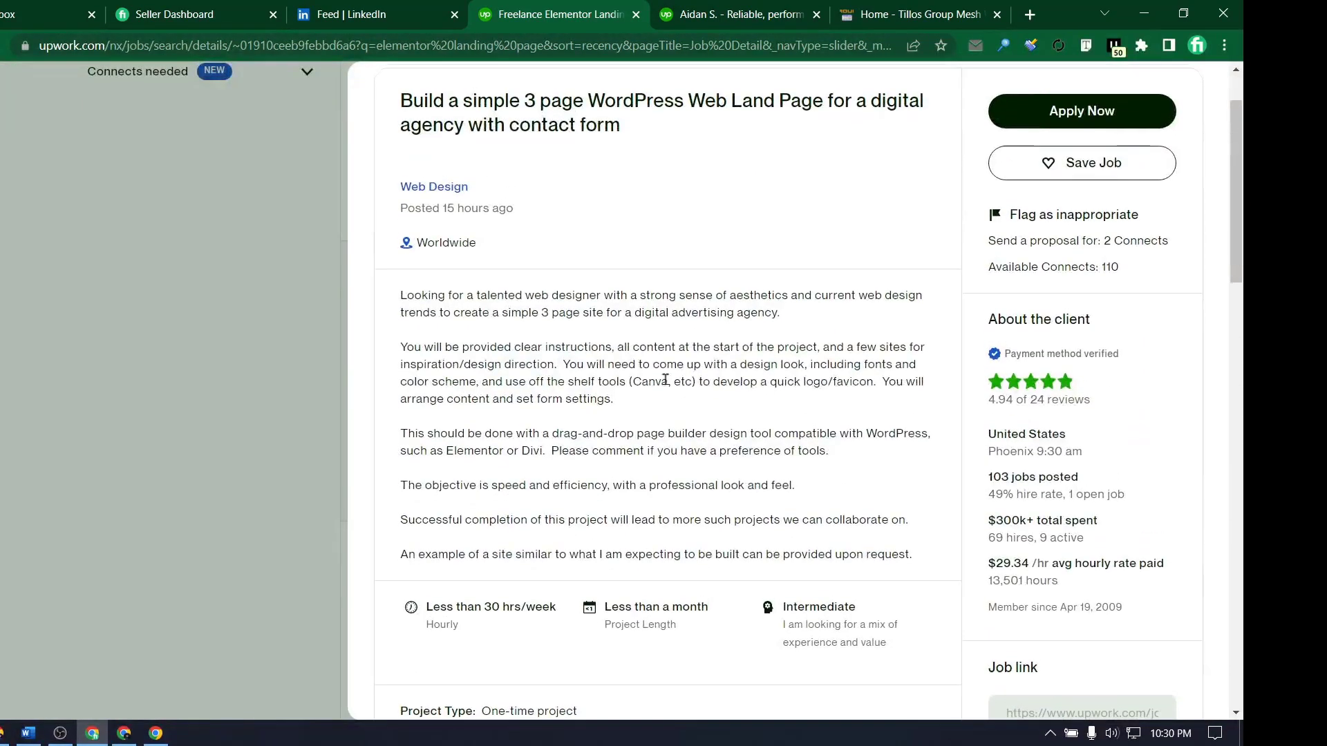
scroll(832, 554, "down", 8)
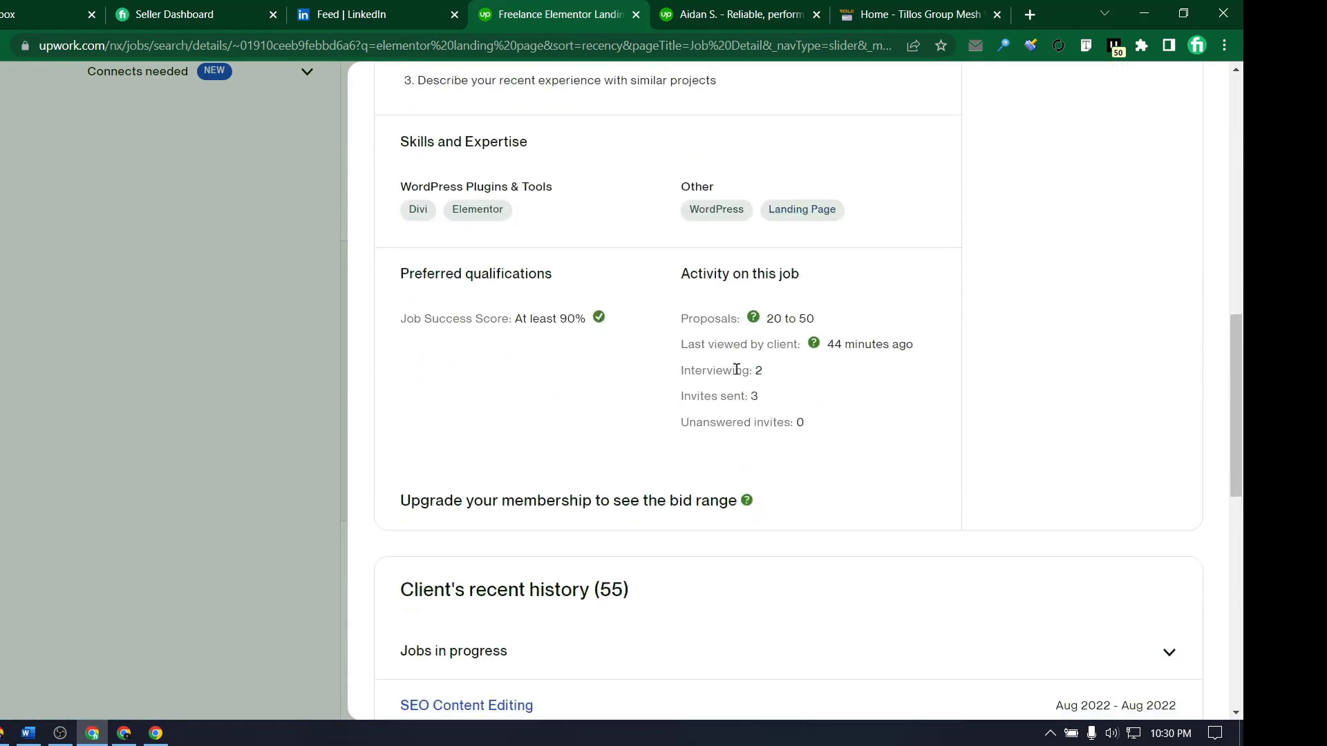
left_click(803, 382)
left_click_drag(782, 365, 755, 371)
scroll(761, 417, "down", 1)
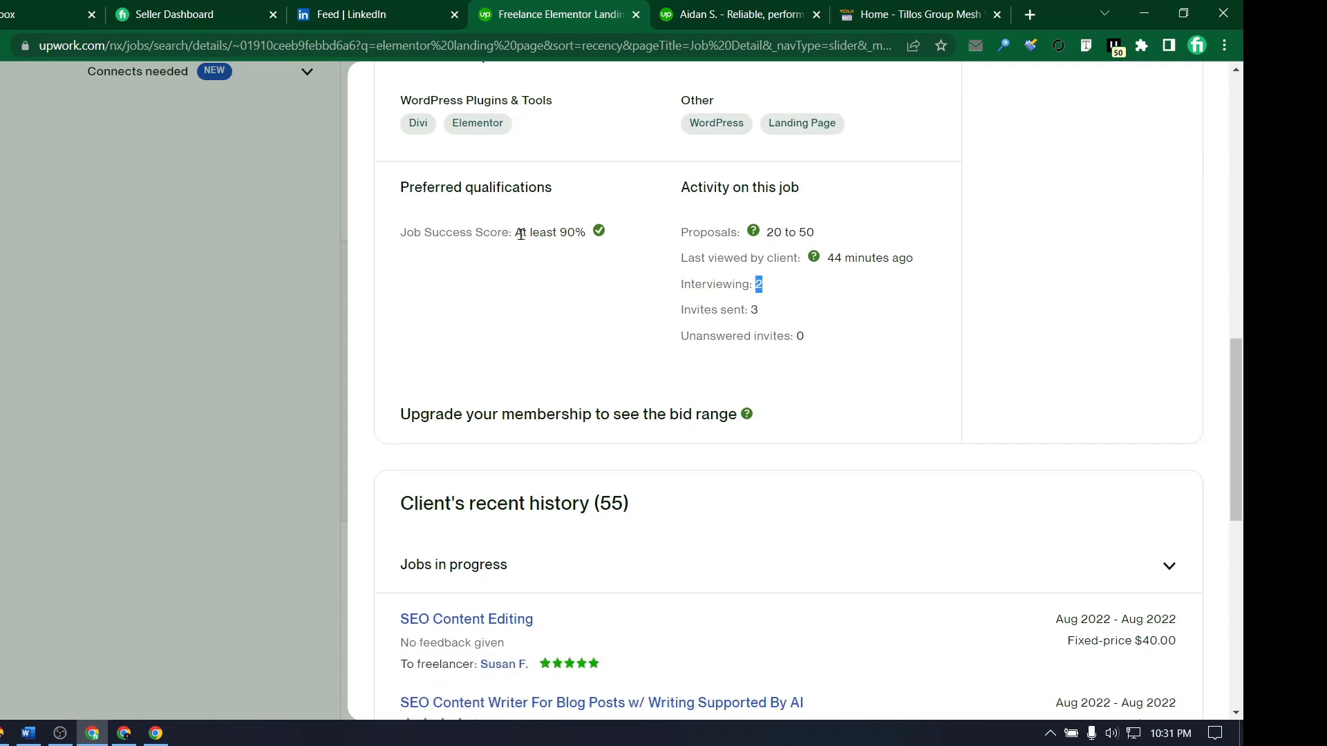
left_click_drag(595, 236, 497, 248)
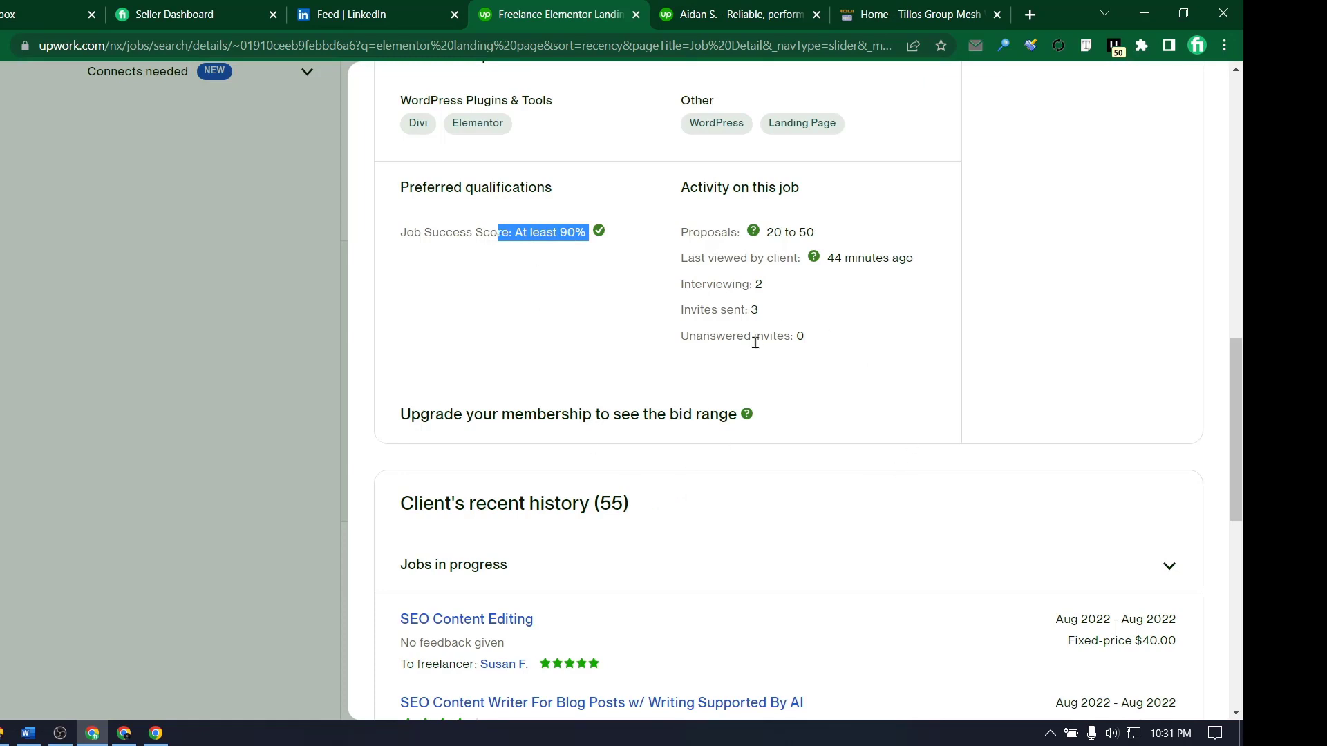
- Review the client's recent hiring history and close the job details to return to the search results
scroll(753, 346, "down", 5)
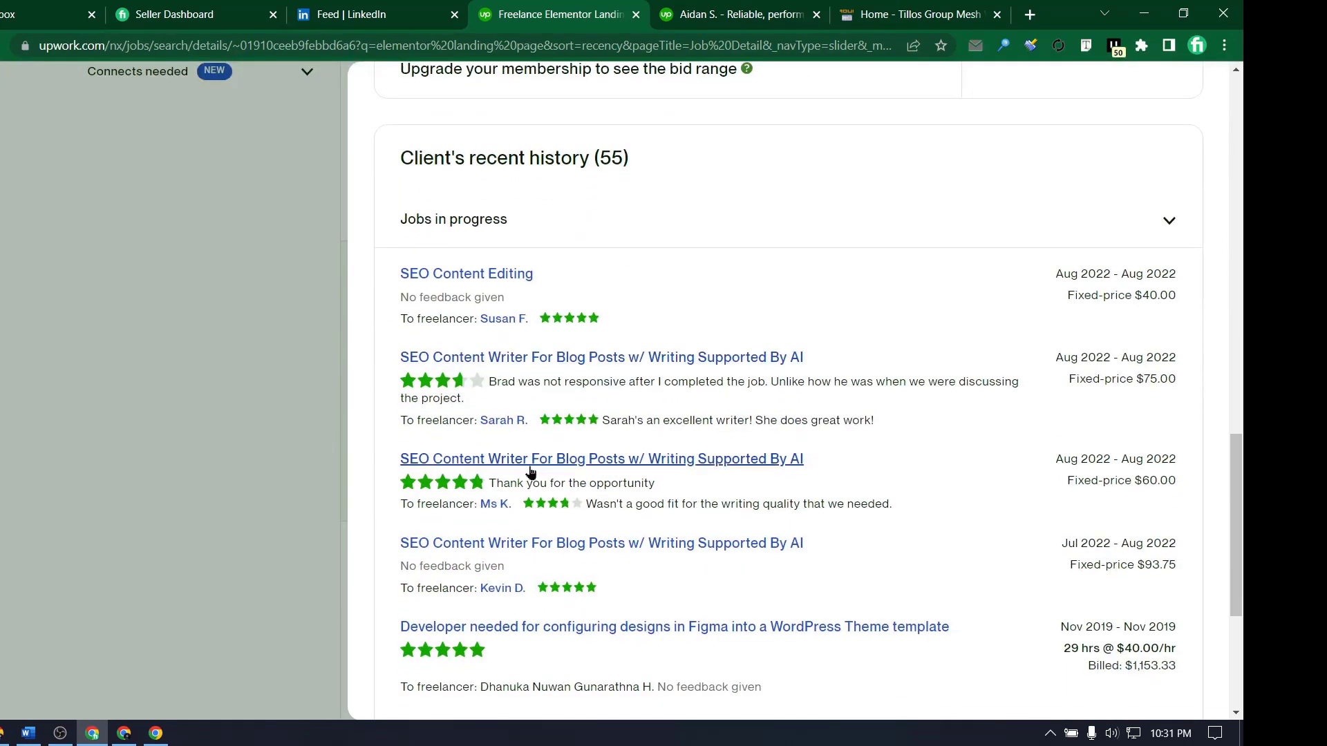
scroll(615, 393, "up", 10)
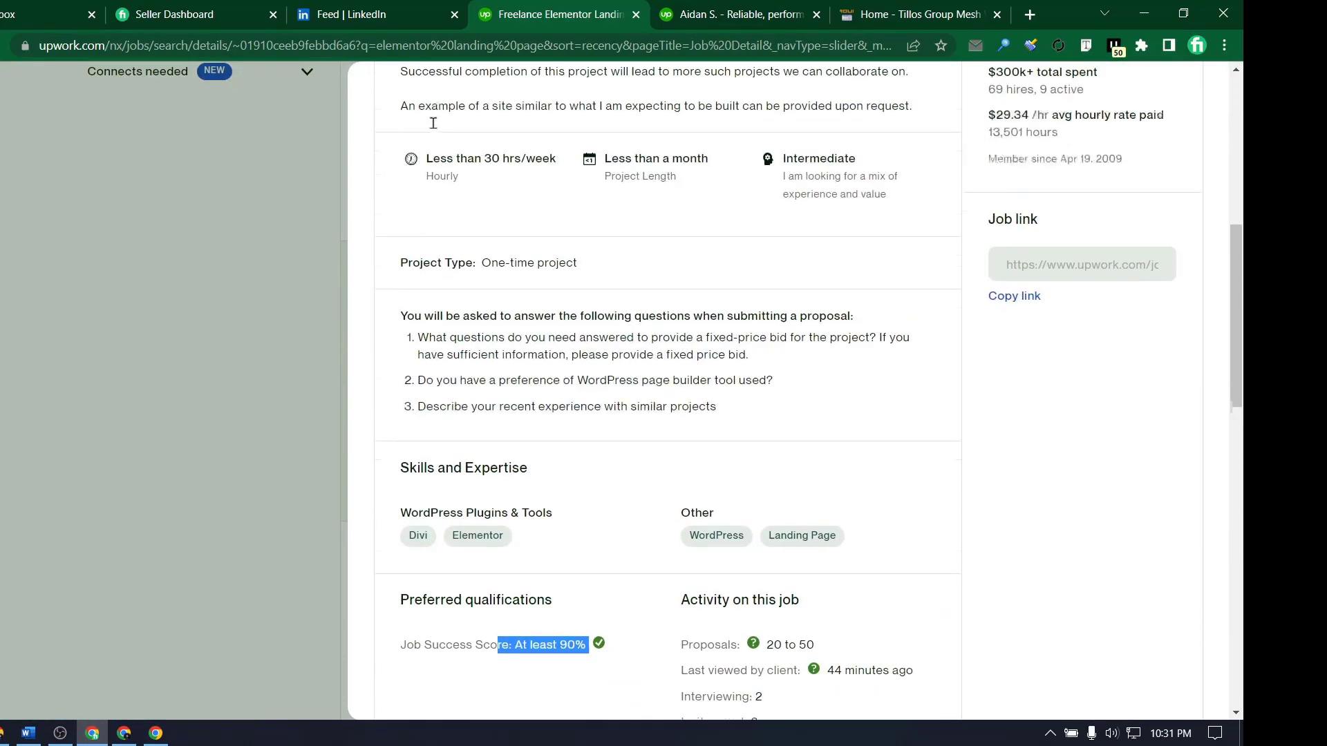
scroll(433, 123, "up", 7)
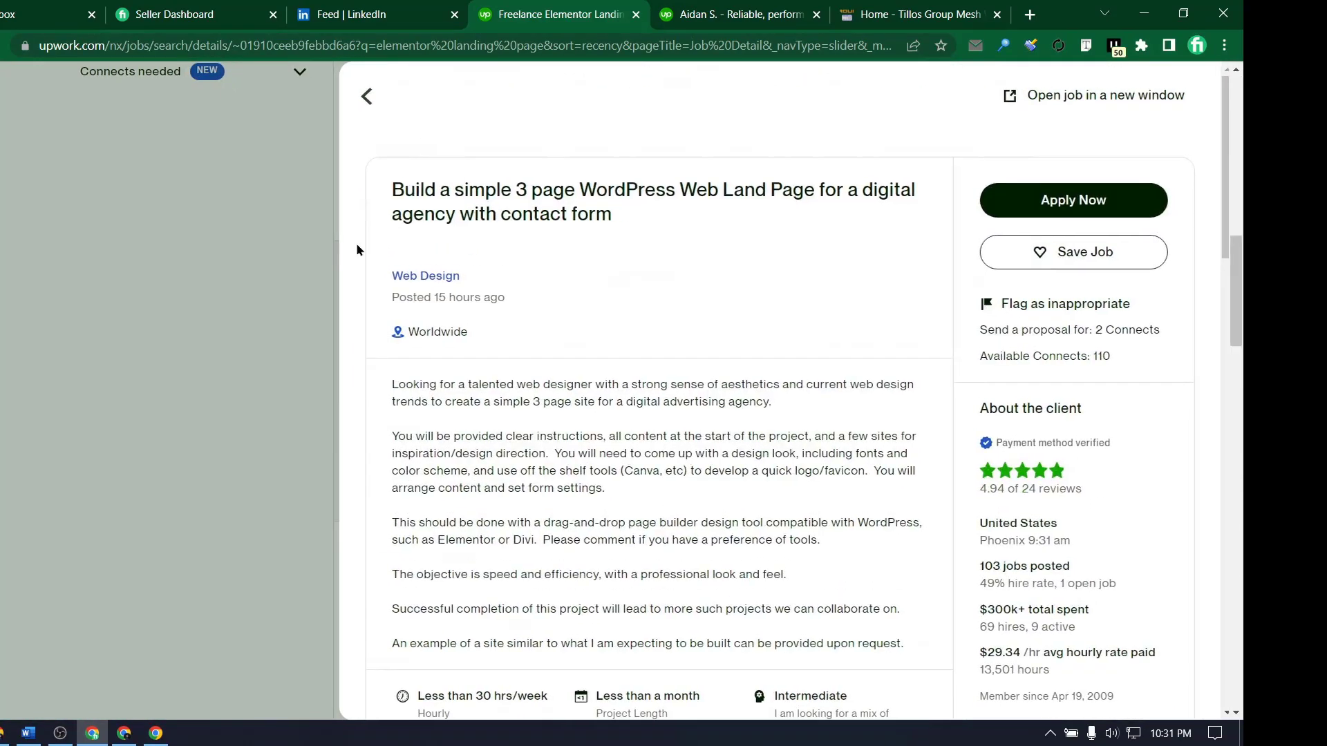
left_click(357, 249)
- Filter the job results by the Entry Level experience level and check how many jobs match
scroll(684, 427, "down", 4)
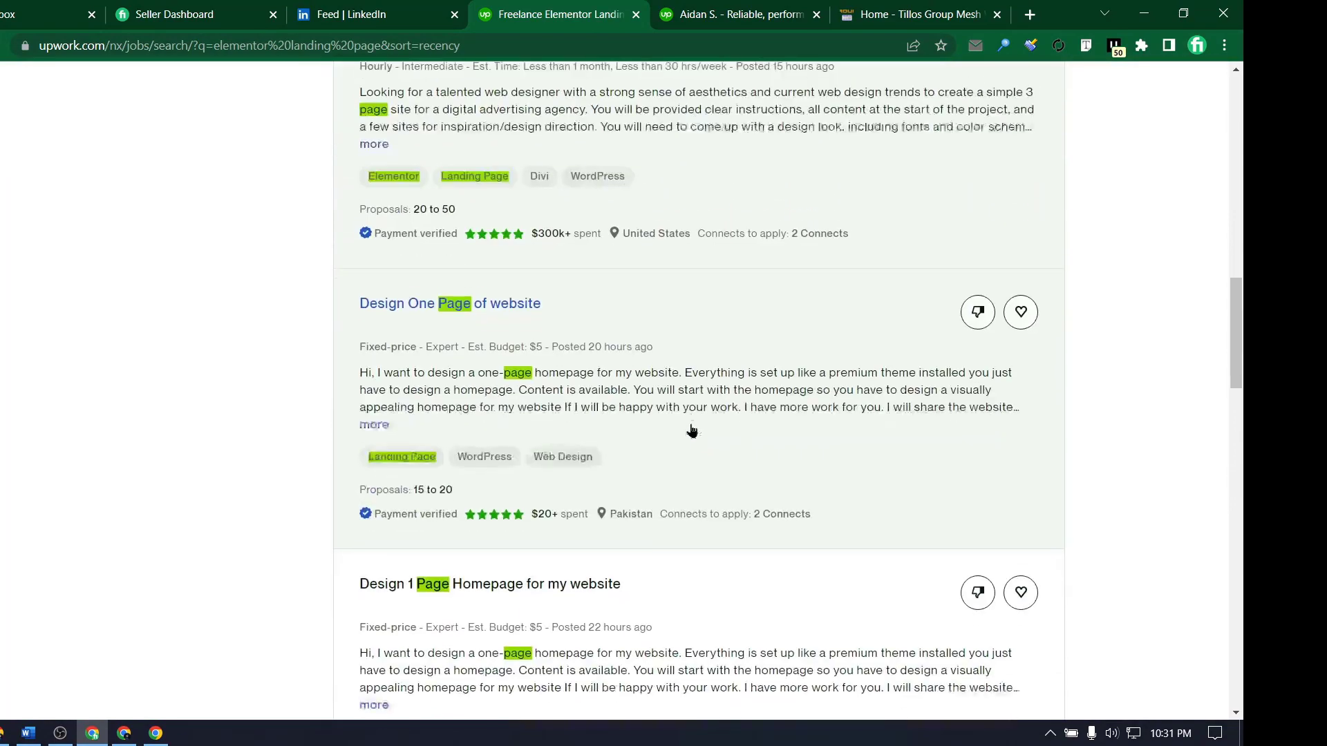
scroll(676, 294, "up", 4)
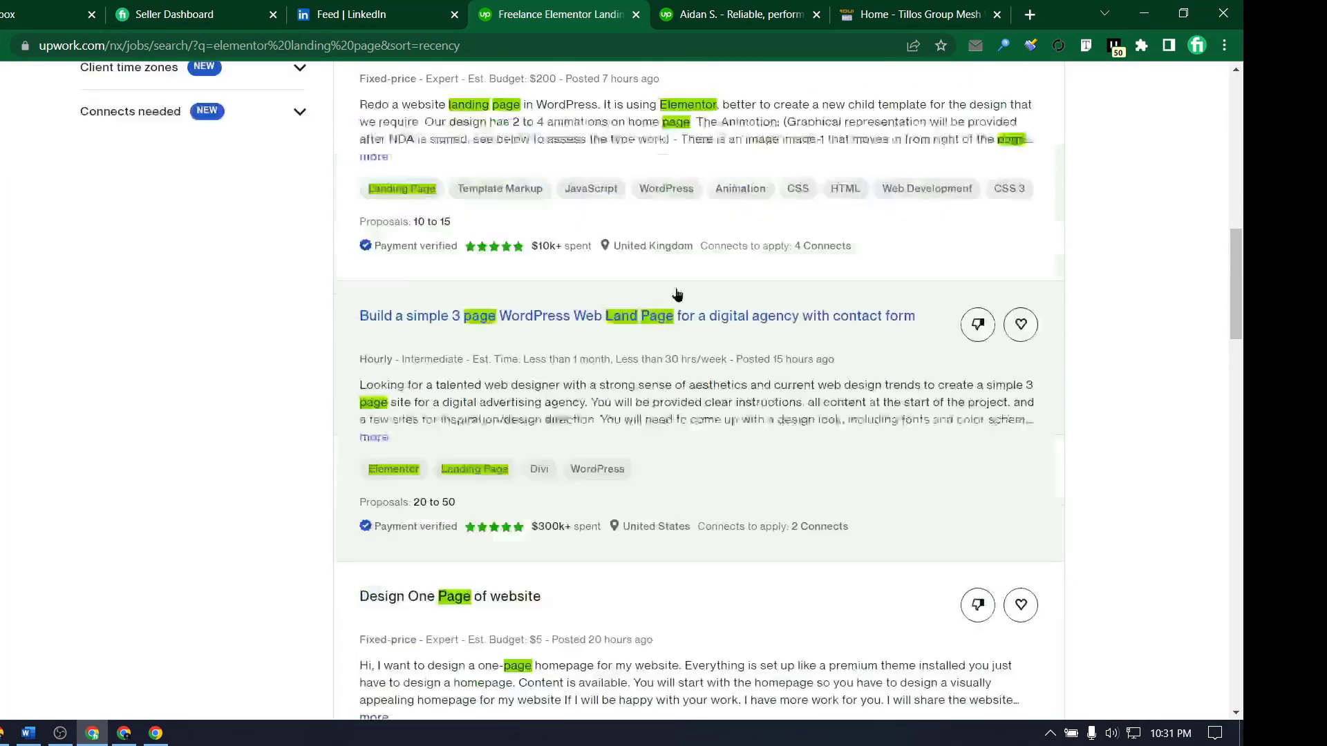
scroll(898, 276, "up", 4)
left_click_drag(1236, 246, 1226, 143)
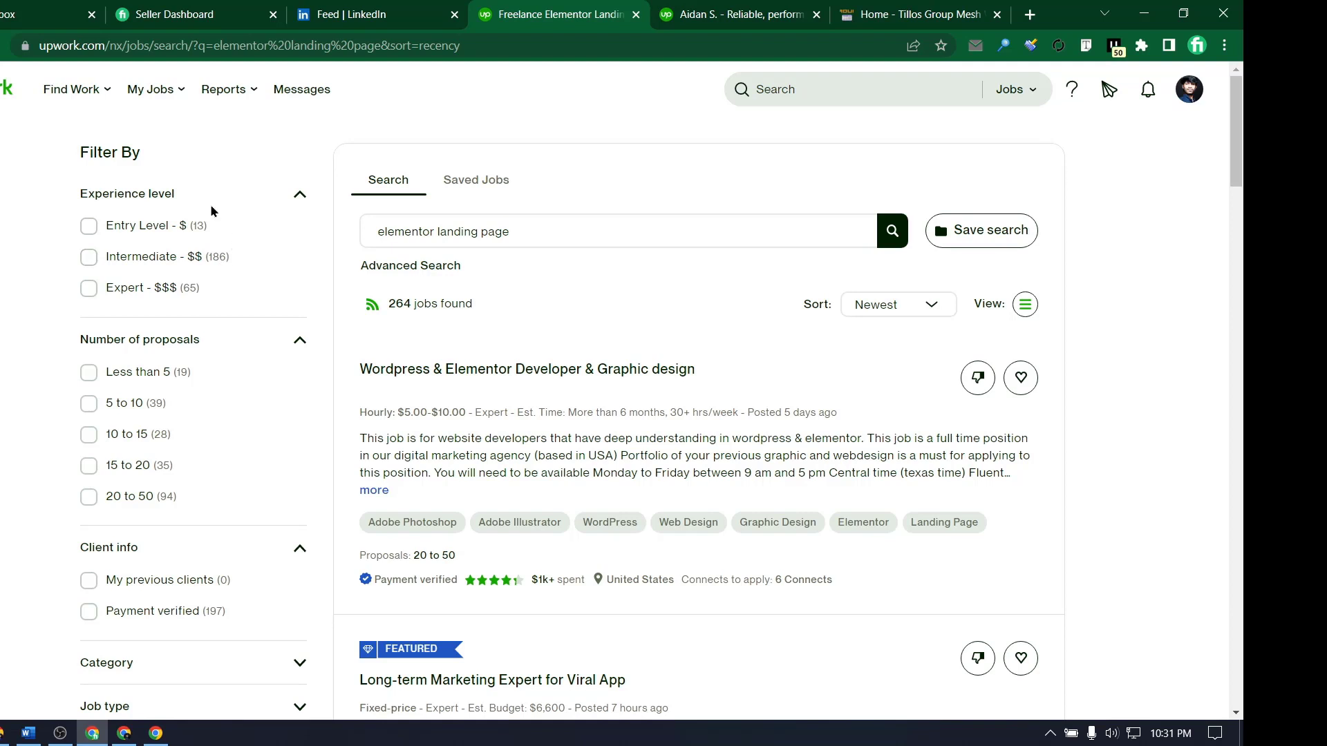
left_click(138, 227)
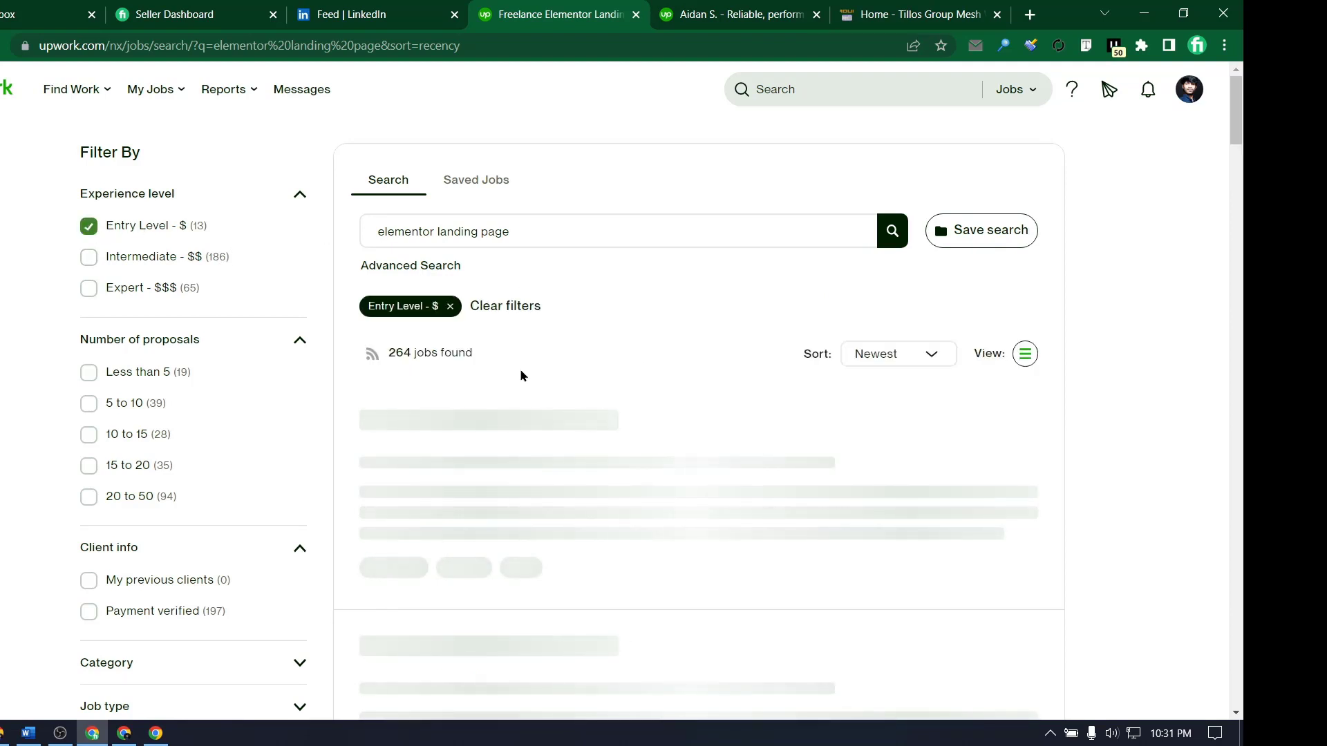
left_click_drag(394, 353, 468, 355)
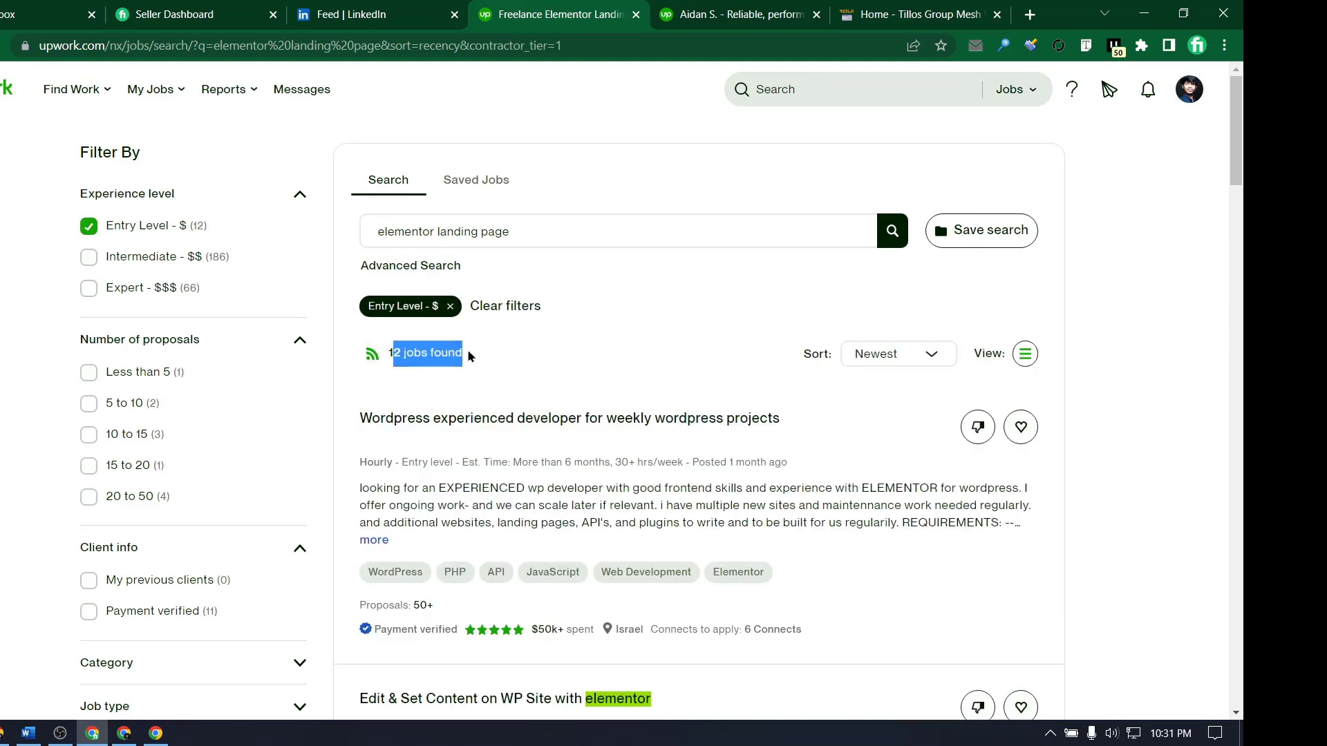
left_click(554, 349)
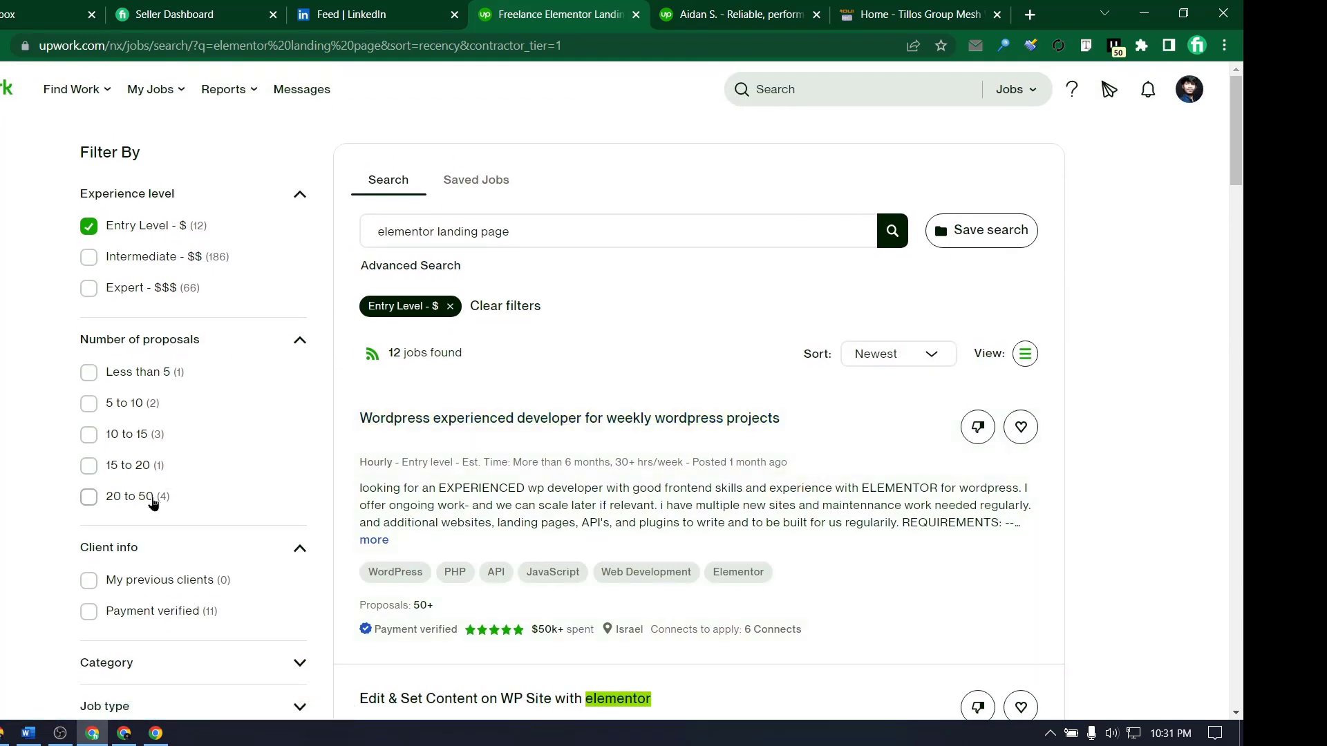
- Filter the jobs to those with 15 to 20 proposals and check how many match
left_click(144, 468)
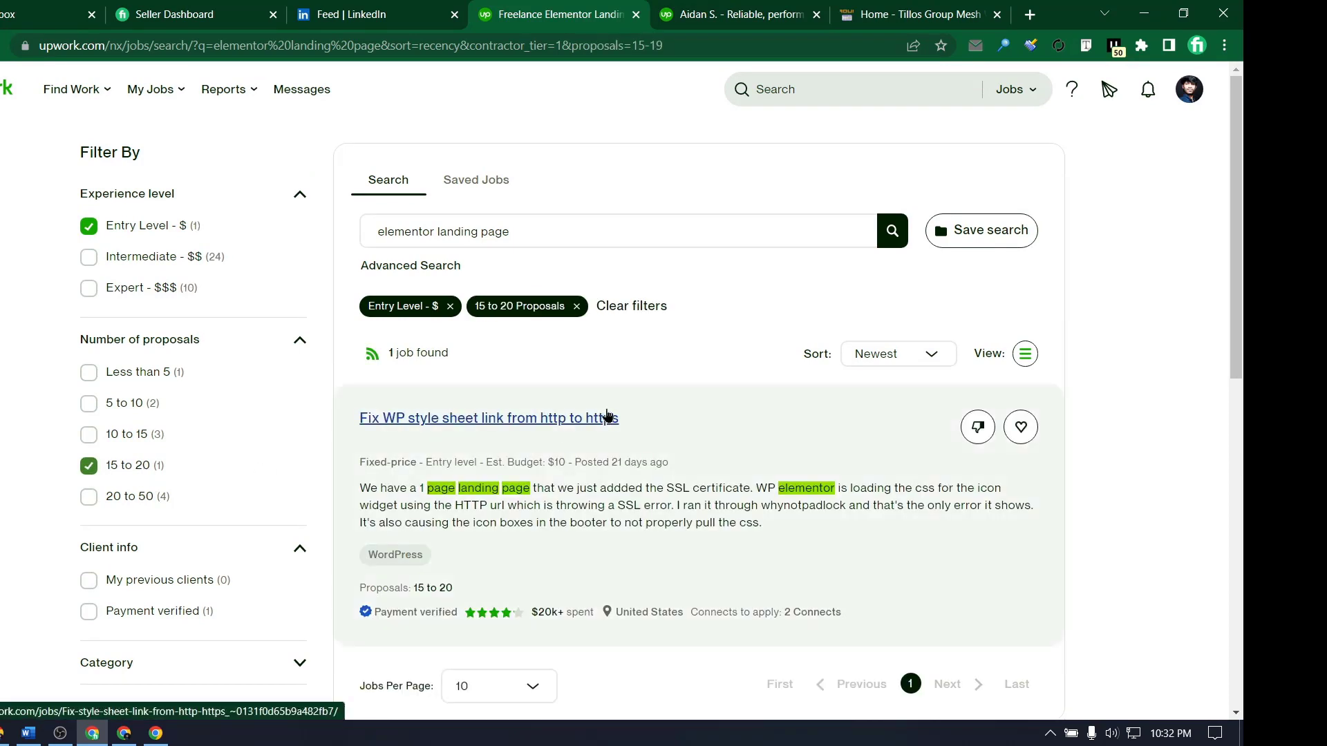
scroll(617, 405, "down", 1)
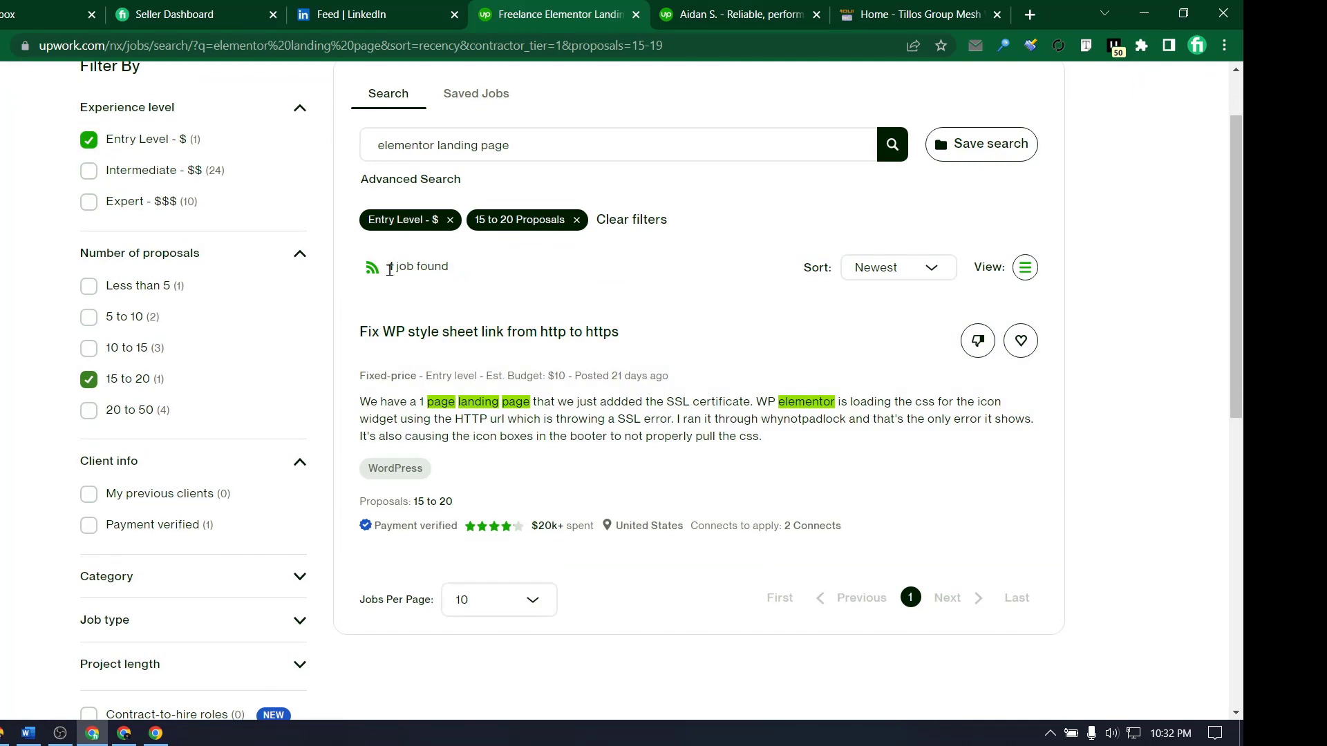
left_click_drag(389, 270, 503, 271)
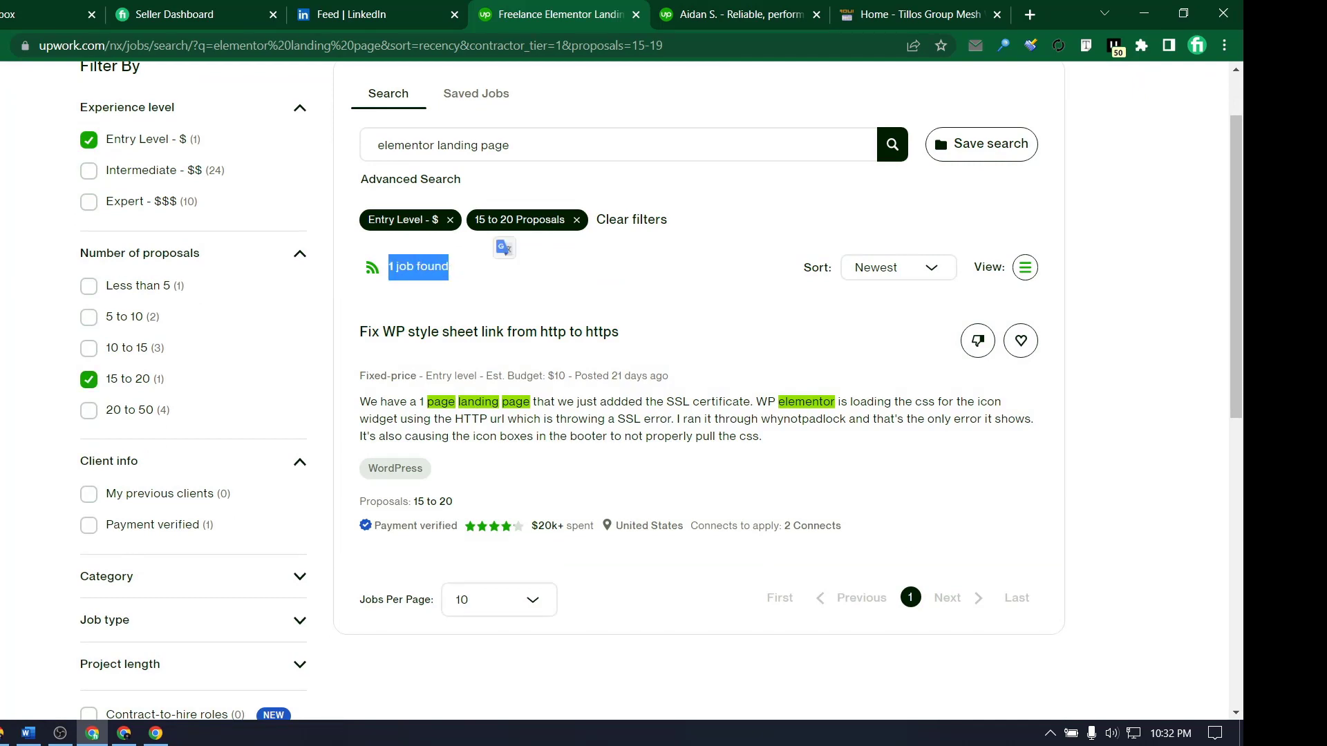
- Replace the Entry Level experience filter with the Expert and Intermediate levels
left_click(89, 203)
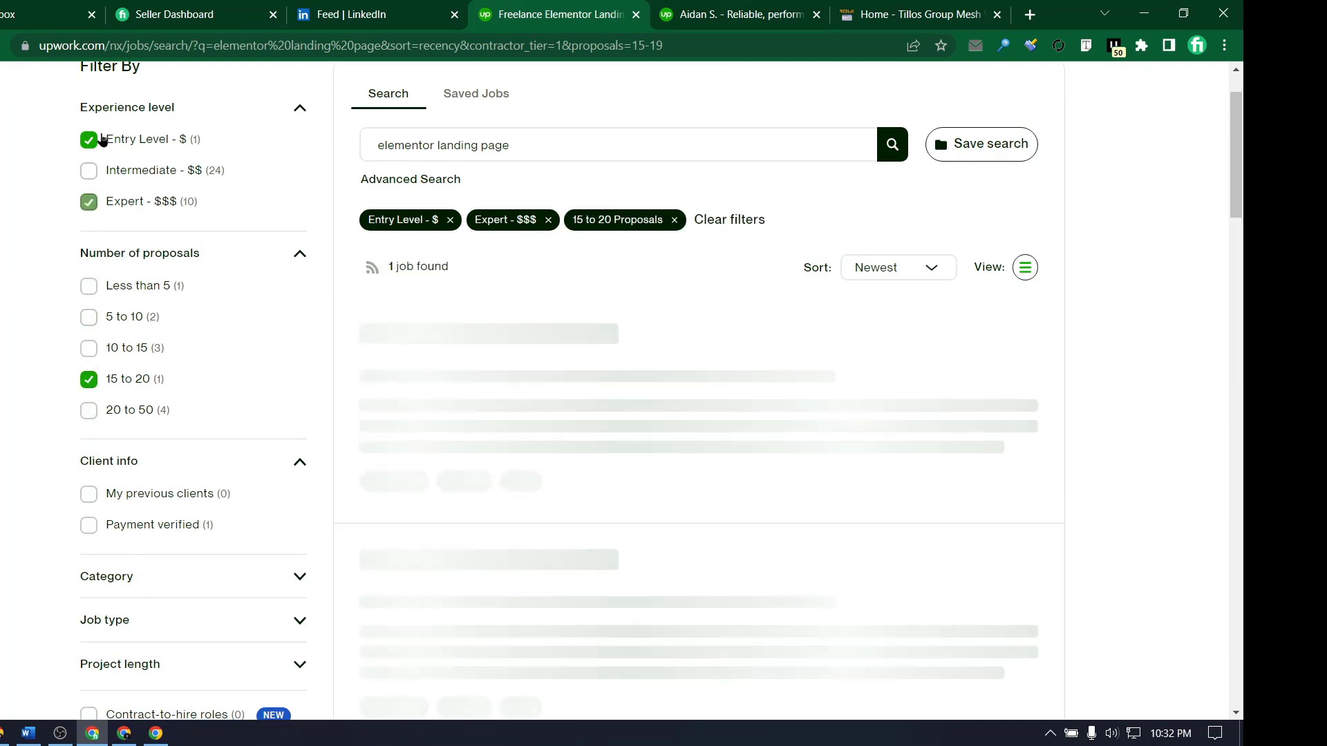
left_click(104, 141)
left_click(95, 171)
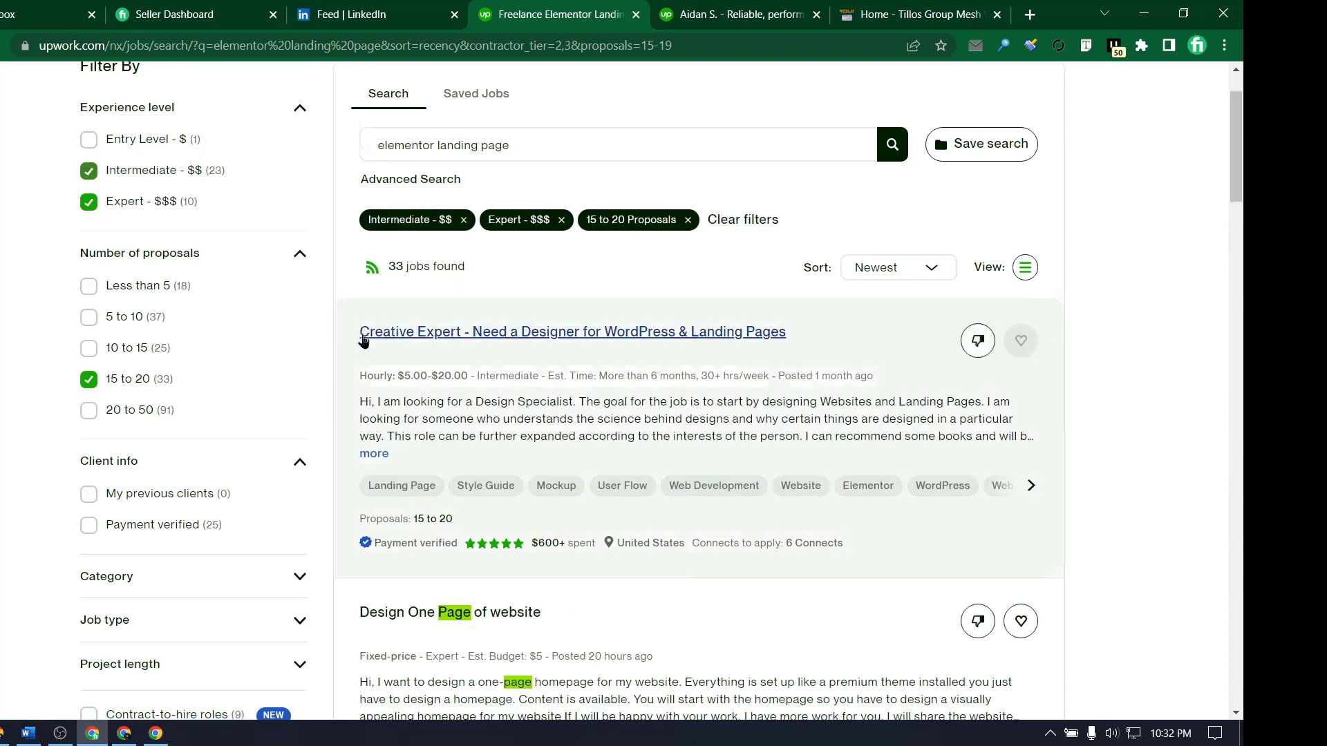
- Expand the Category and Job type filters, examine the hourly and fixed-price budget options, and collapse Job type again
scroll(365, 340, "down", 3)
left_click(261, 329)
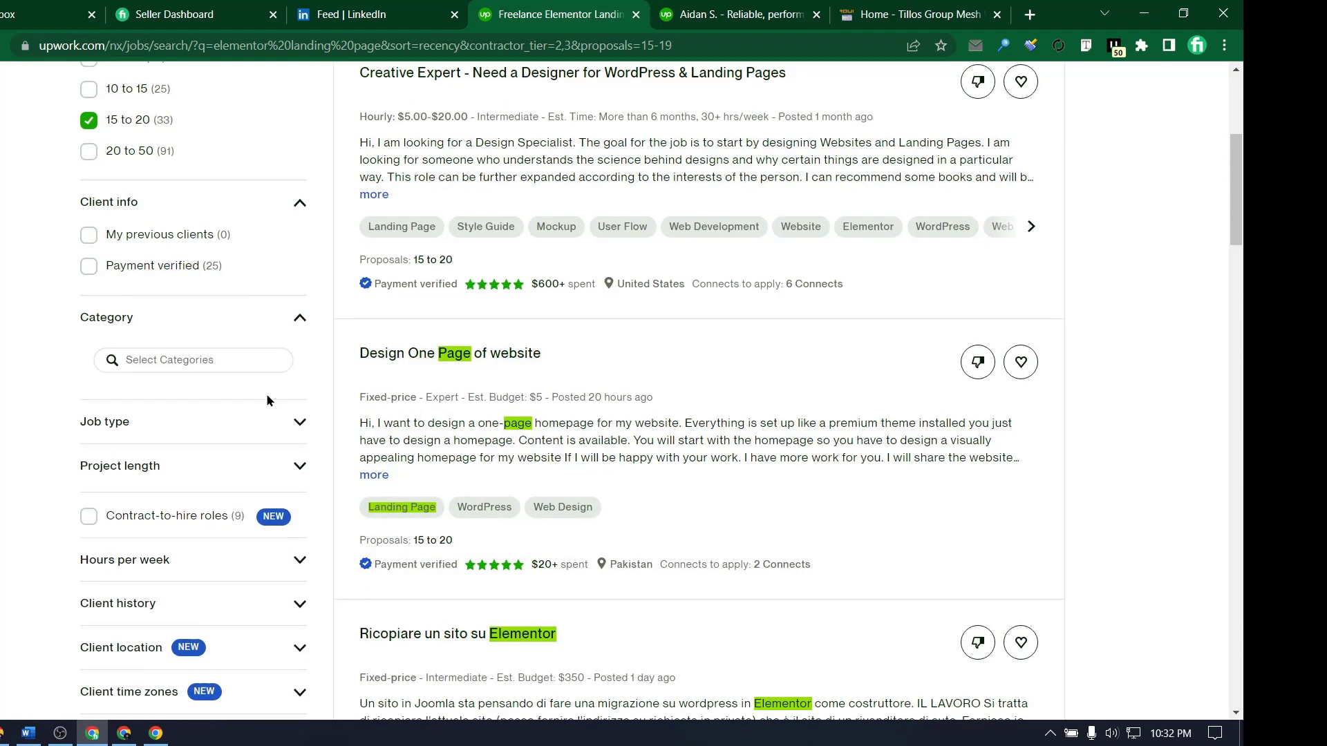
scroll(186, 432, "down", 1)
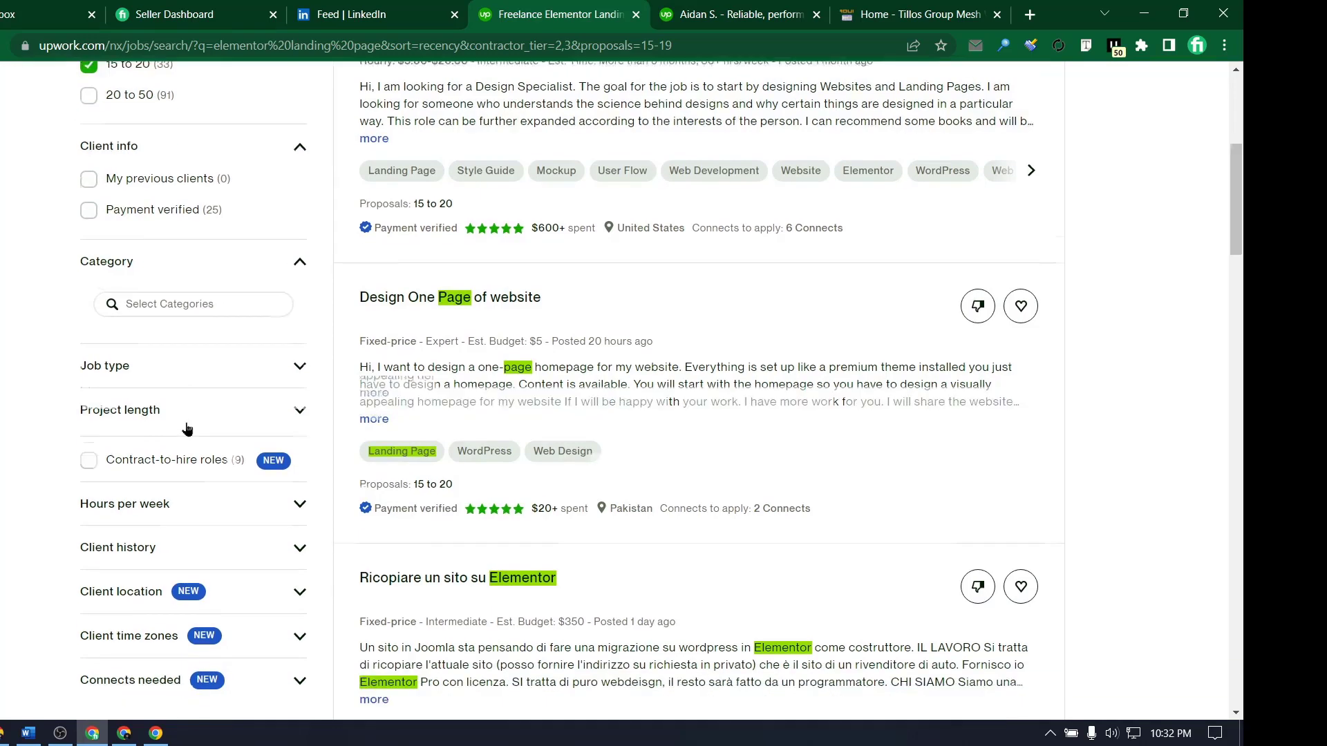
left_click(211, 346)
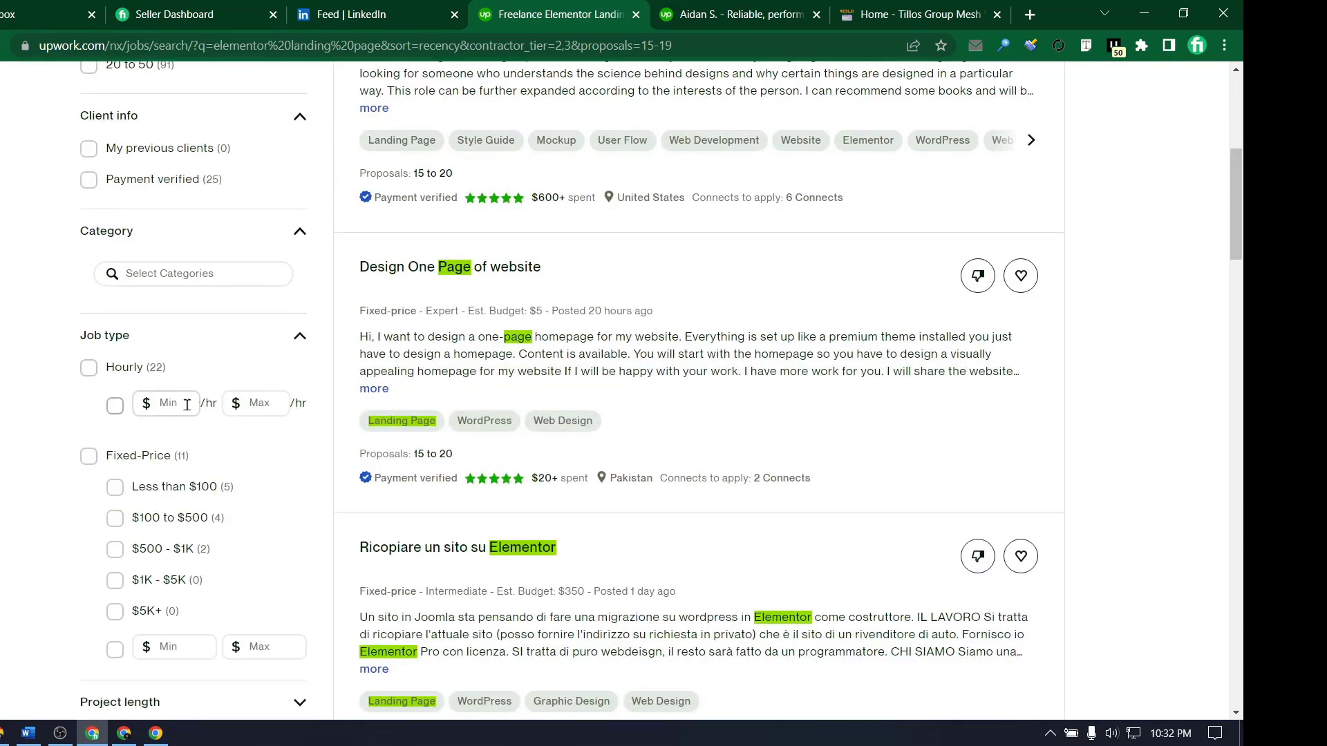
scroll(408, 385, "up", 1)
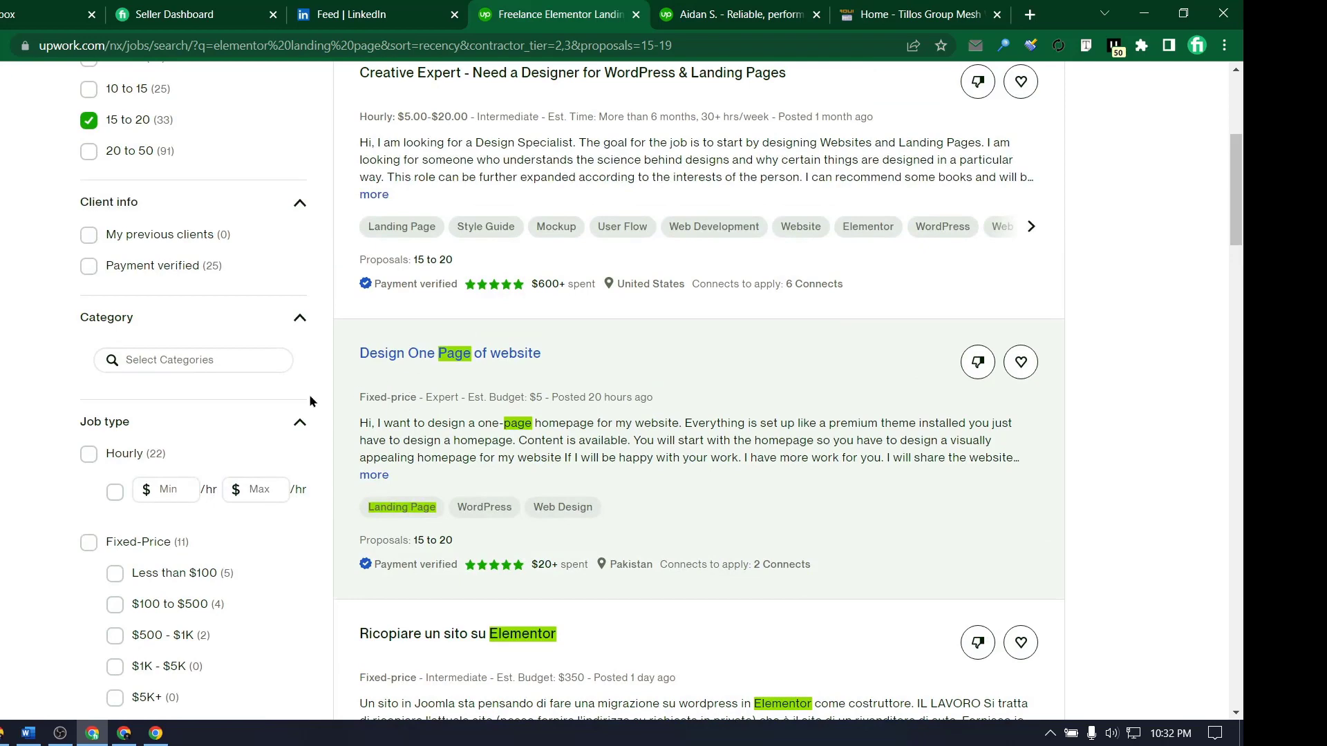
scroll(276, 415, "down", 2)
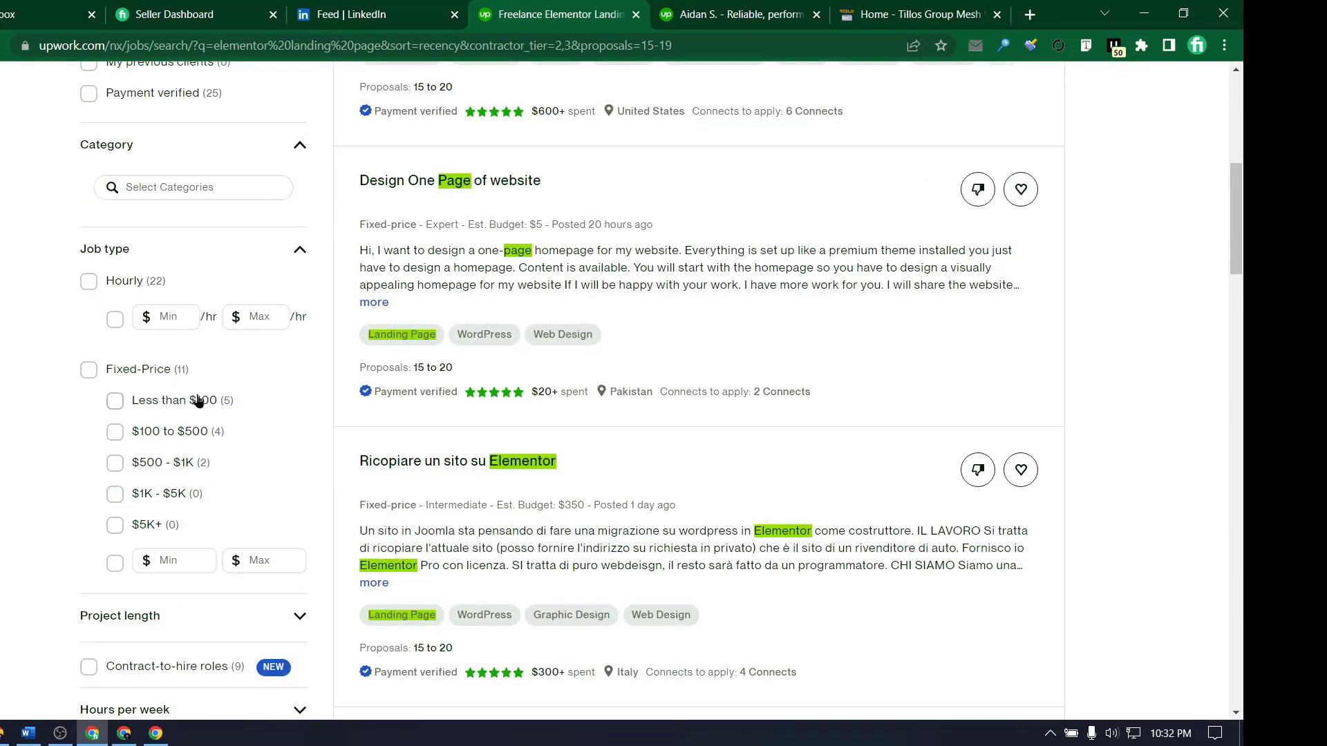
left_click(249, 259)
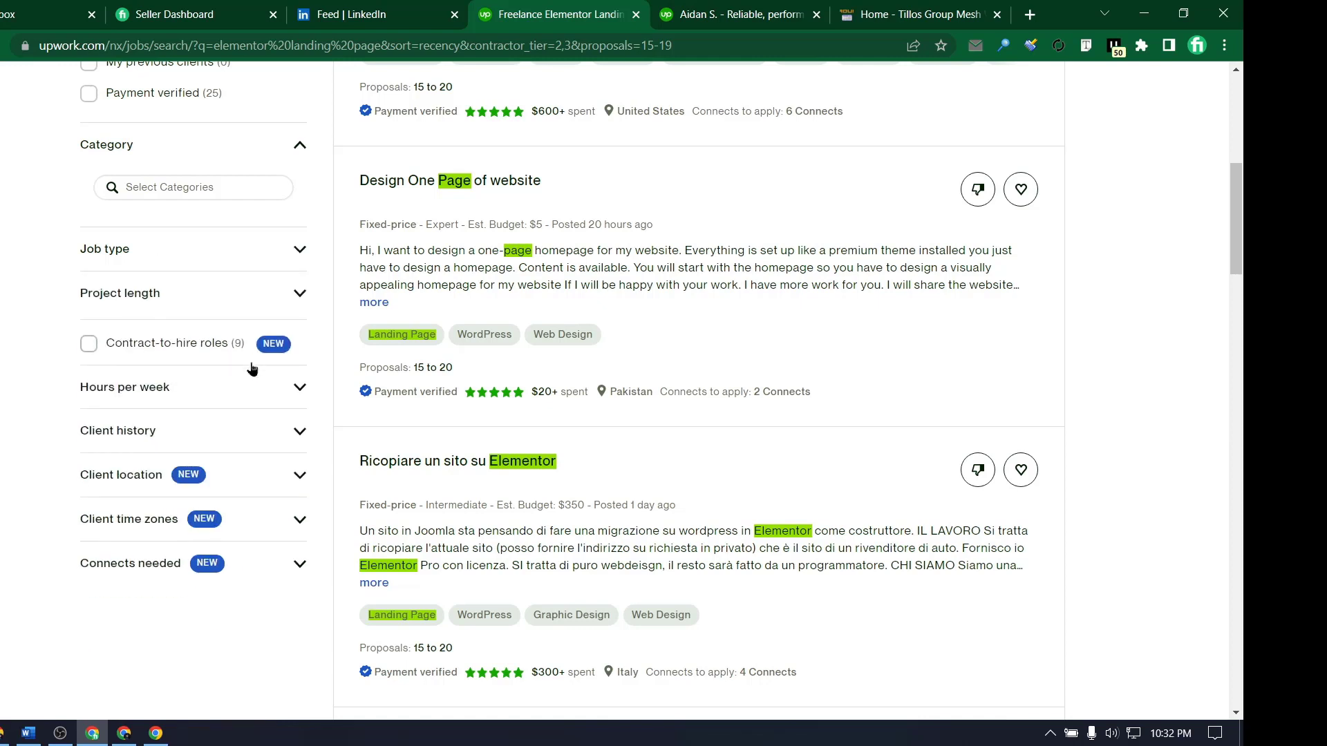
- Filter the jobs by weekly workload to Less than 30 hrs/week and check the results
left_click(222, 387)
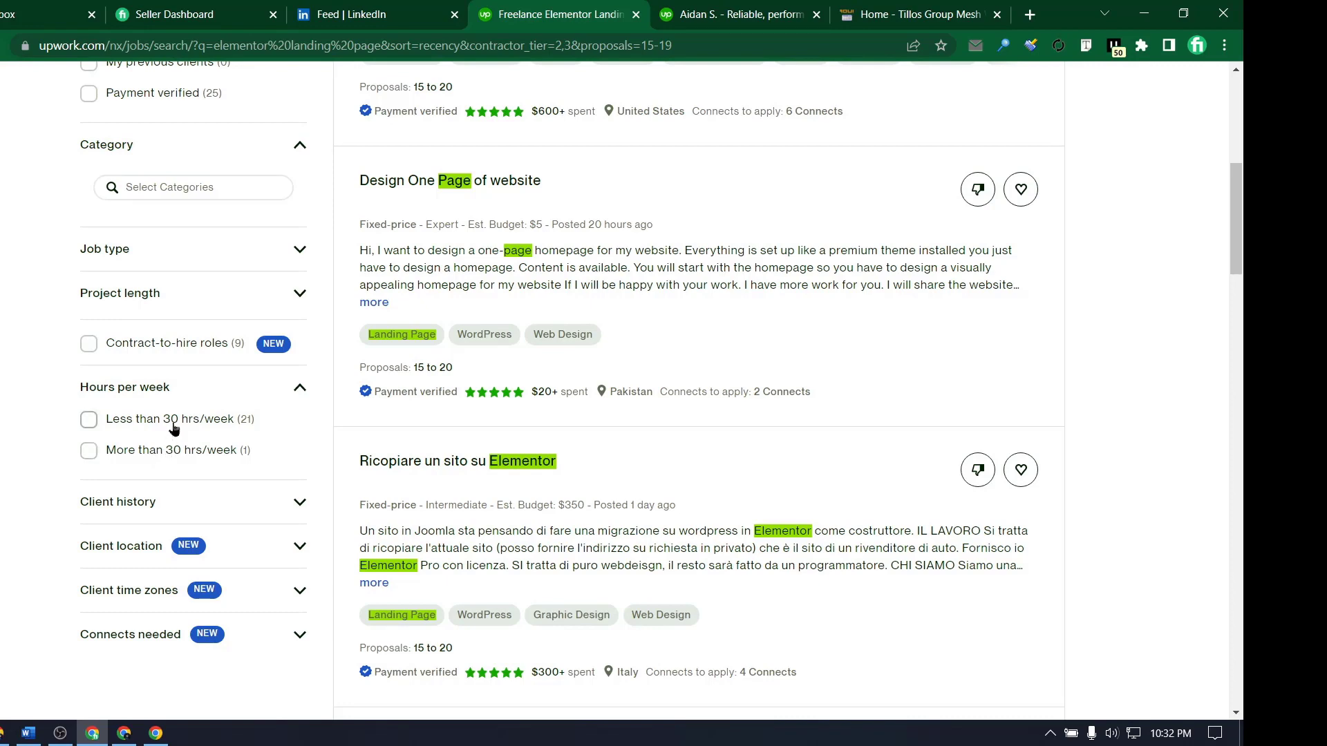
left_click(174, 428)
scroll(484, 447, "up", 5)
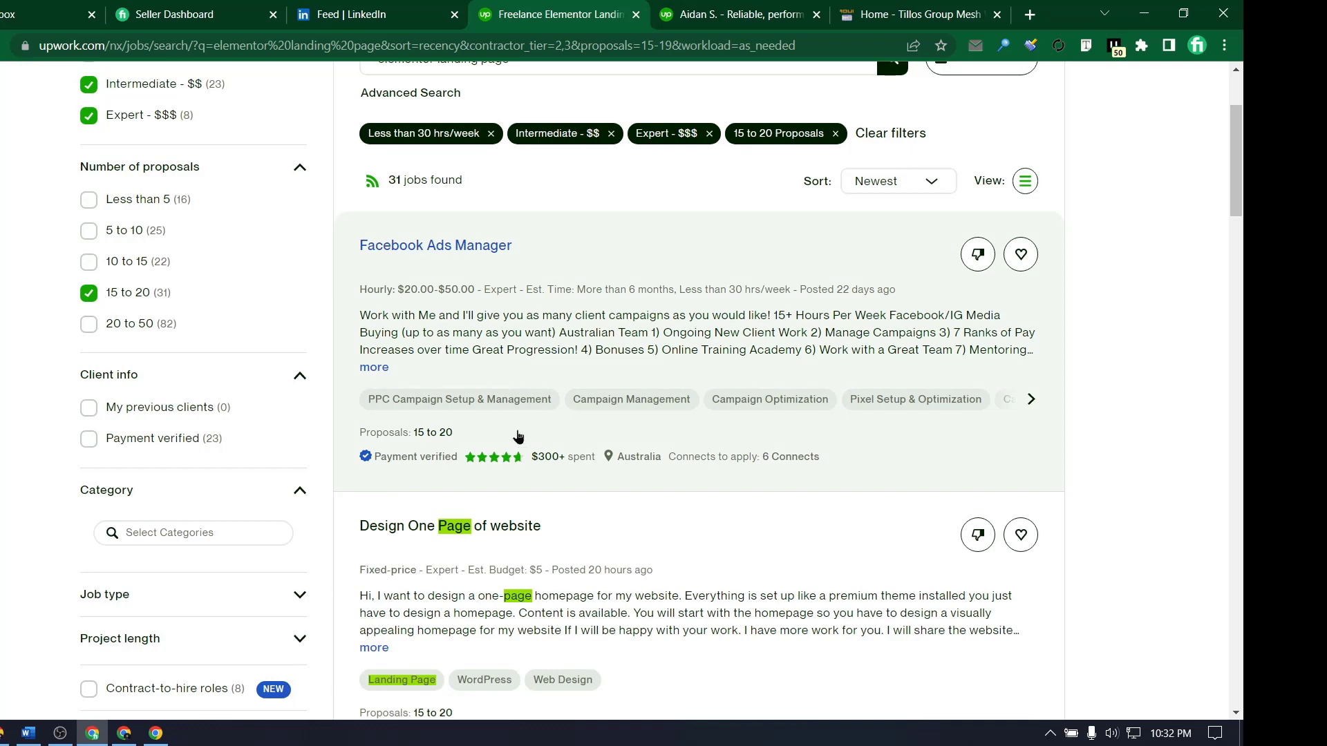
- Filter the jobs by client history to clients with 10+ hires and check the results
scroll(232, 492, "down", 1)
scroll(231, 492, "down", 4)
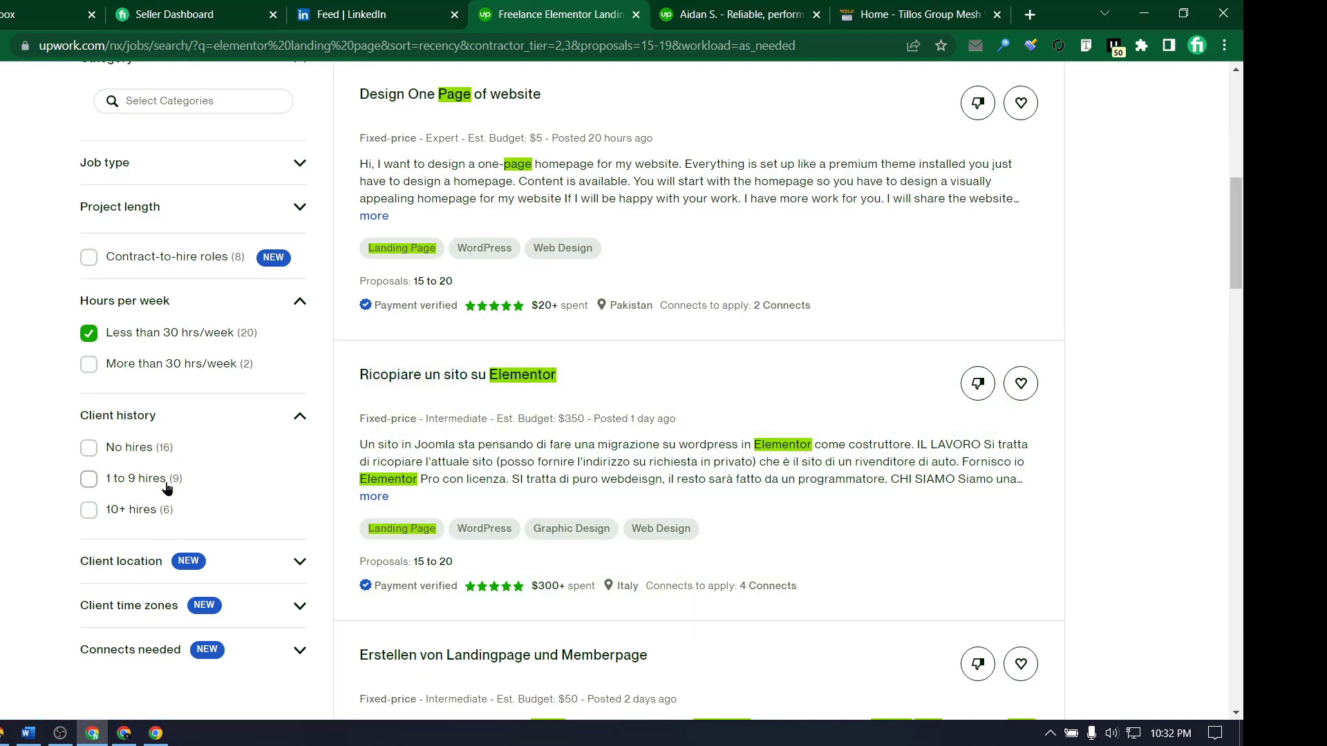
left_click(155, 508)
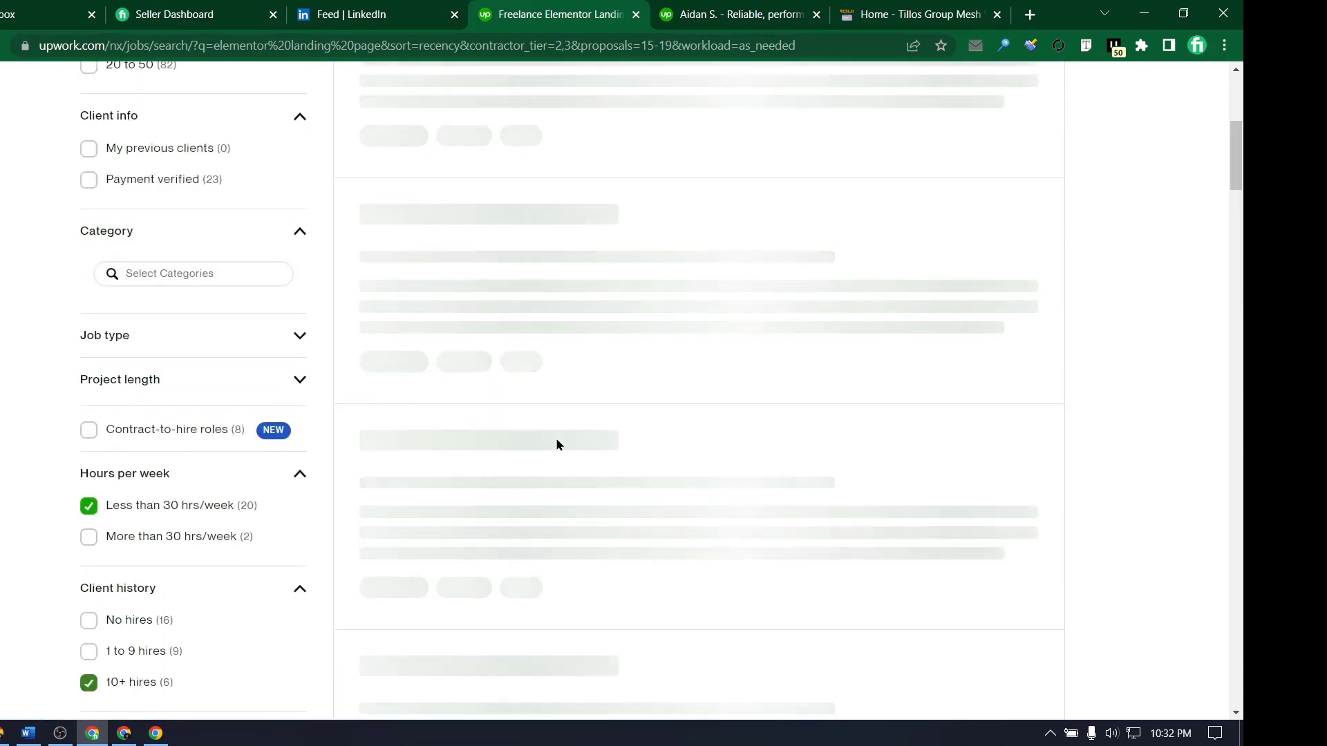
scroll(570, 448, "up", 5)
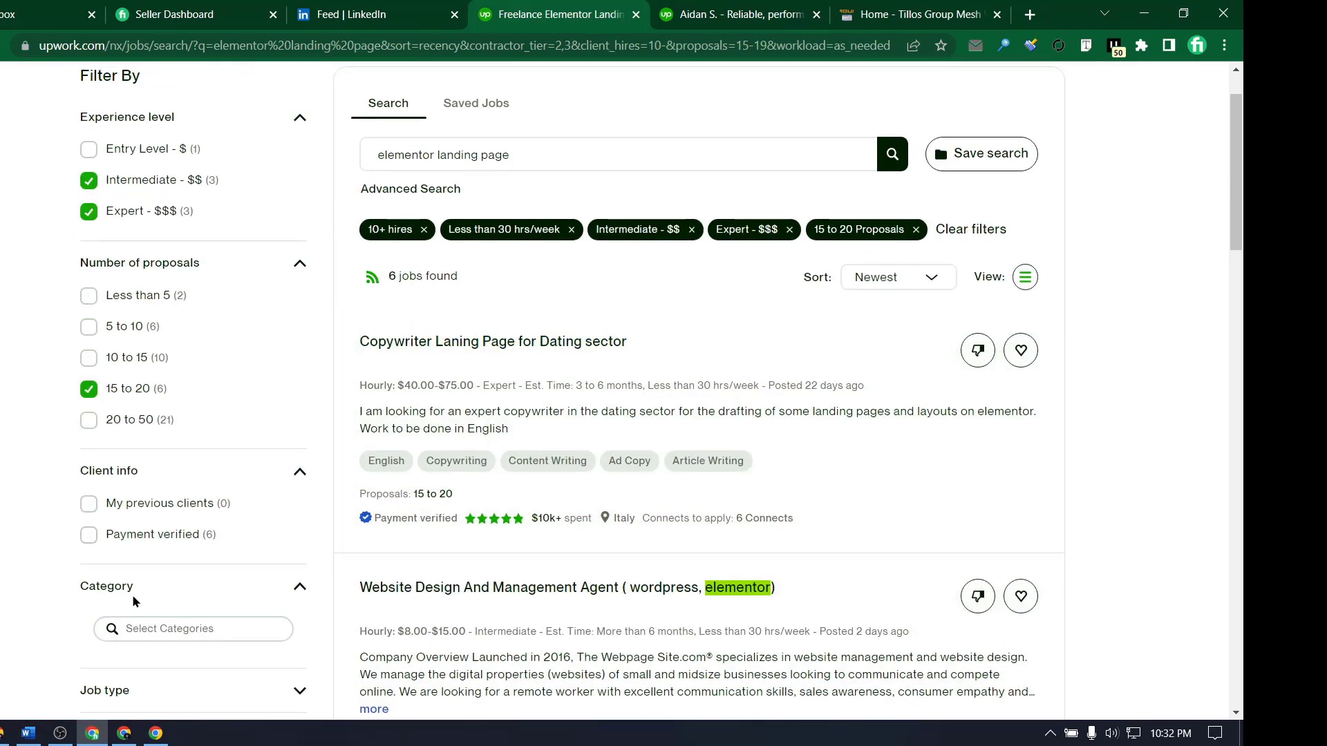
- Expand the Client location and Client time zones filters to see their options
scroll(147, 577, "down", 5)
scroll(147, 577, "down", 2)
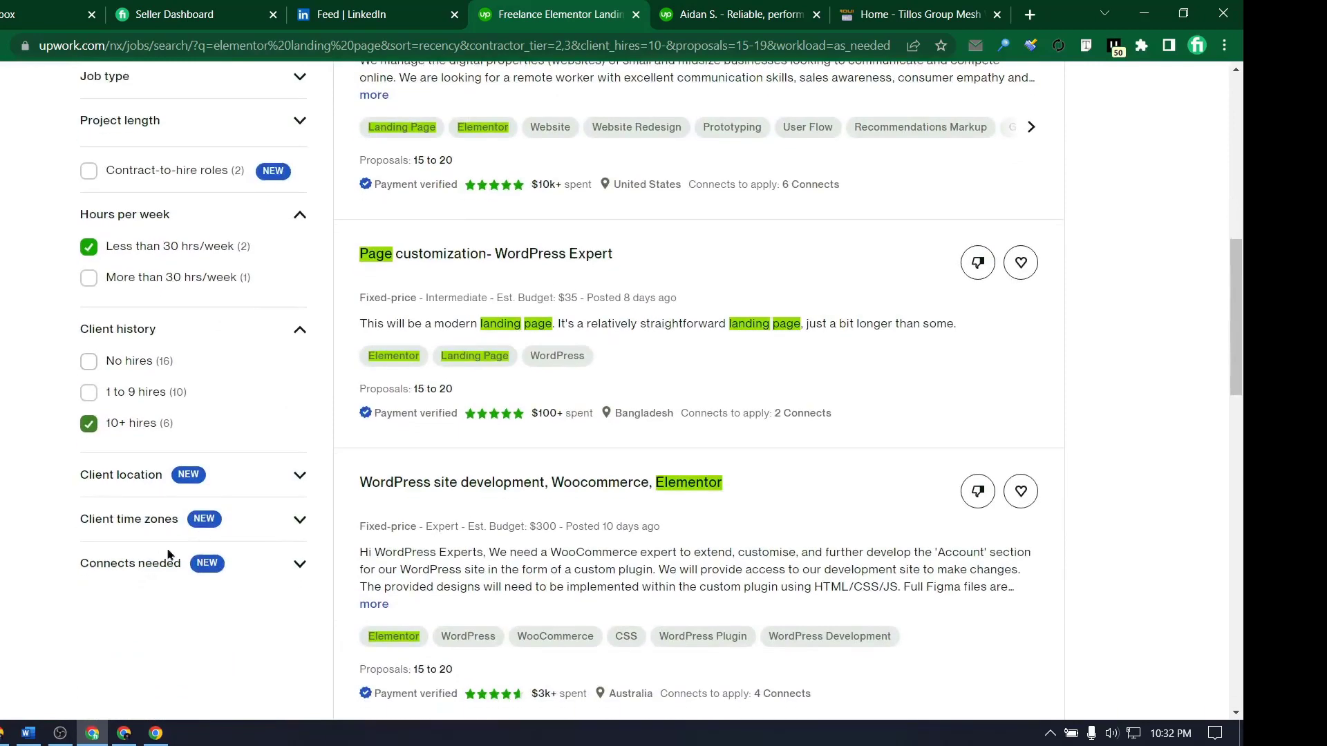
left_click(221, 468)
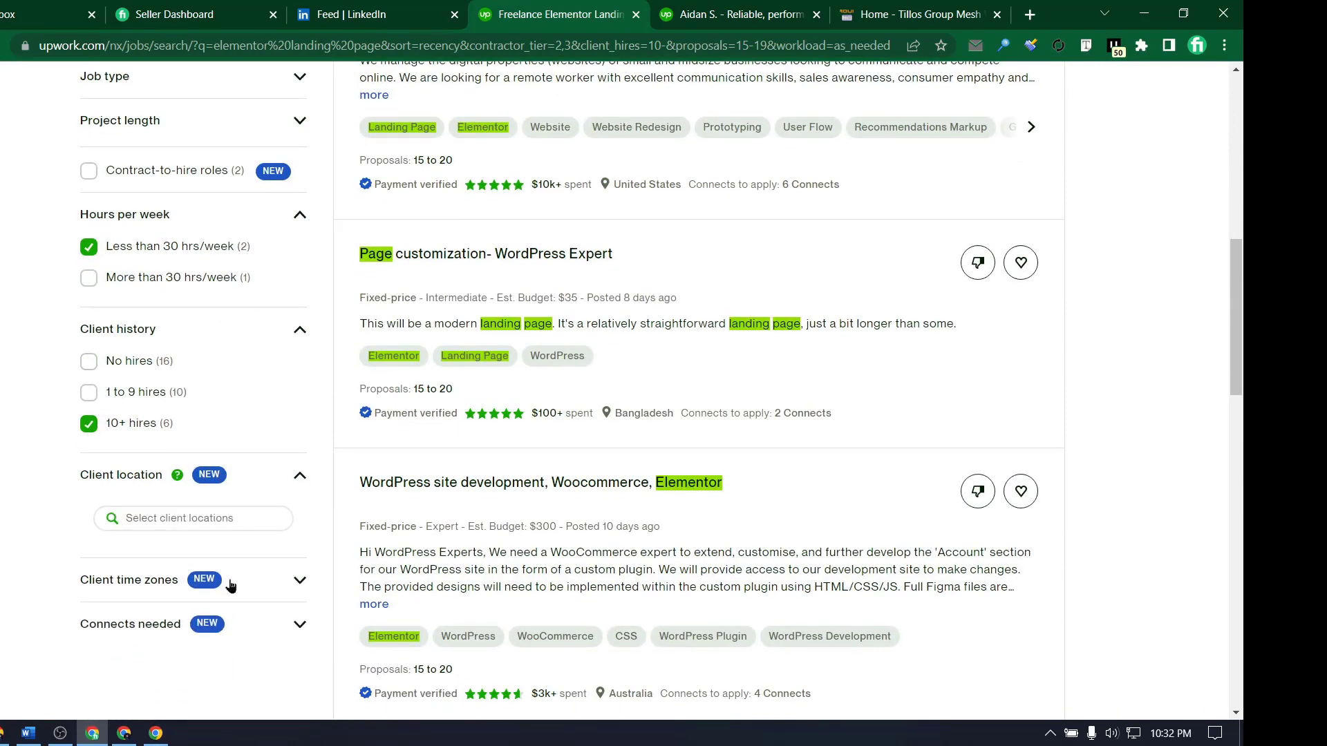
left_click(231, 584)
- Filter the jobs by connects needed to 2 or less connects
left_click(279, 691)
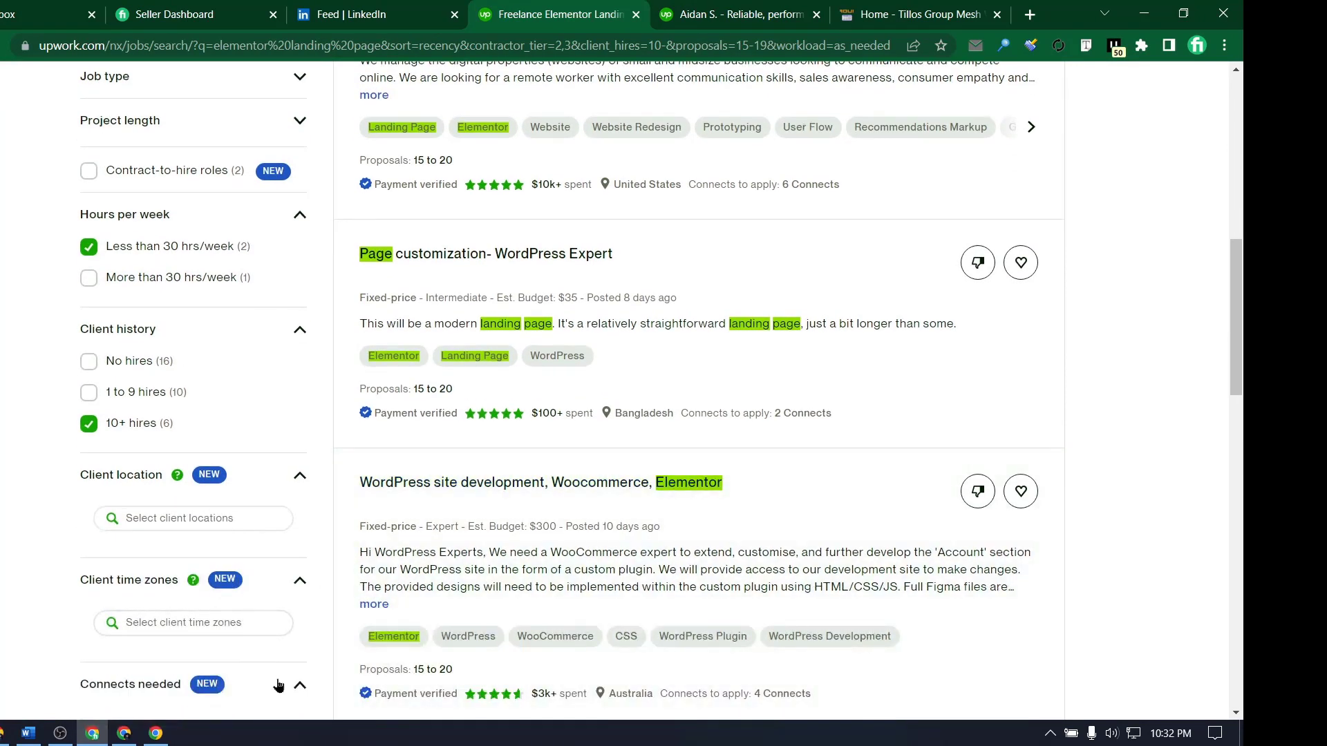
scroll(263, 546, "down", 2)
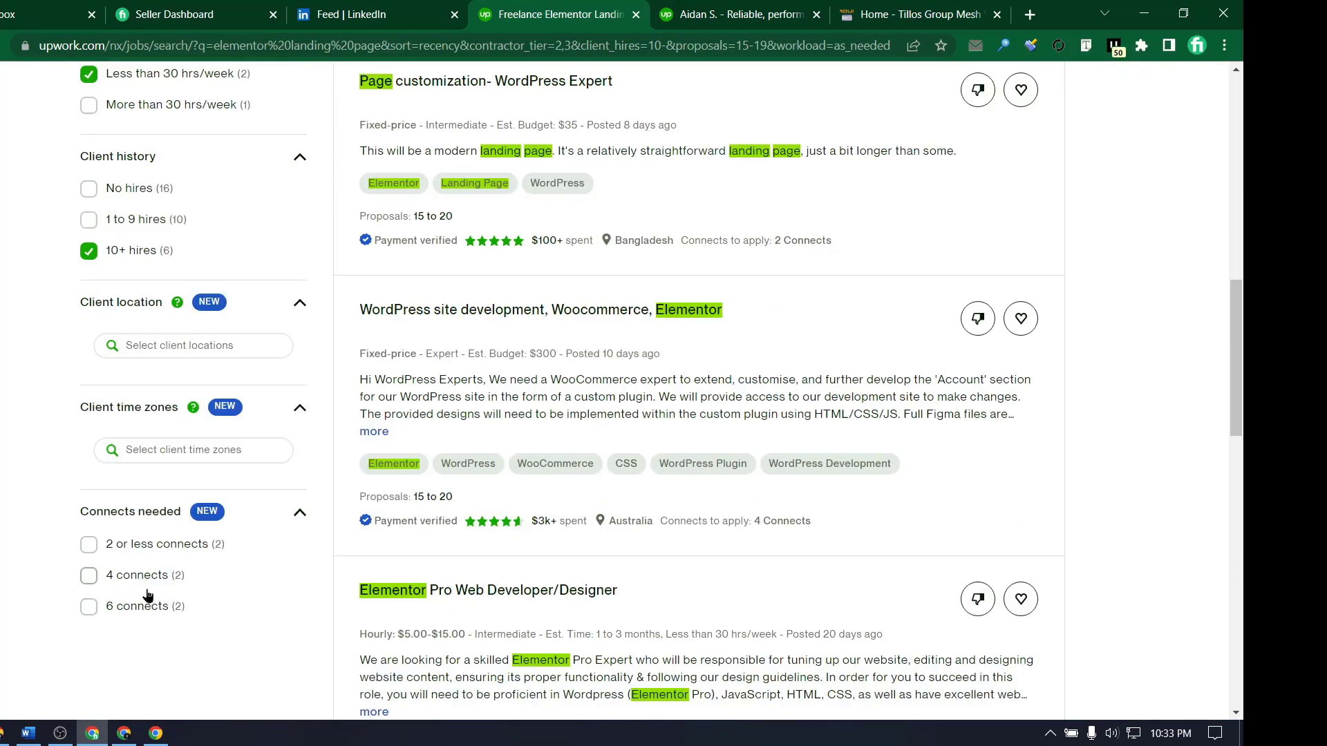
left_click(132, 543)
scroll(718, 459, "up", 3)
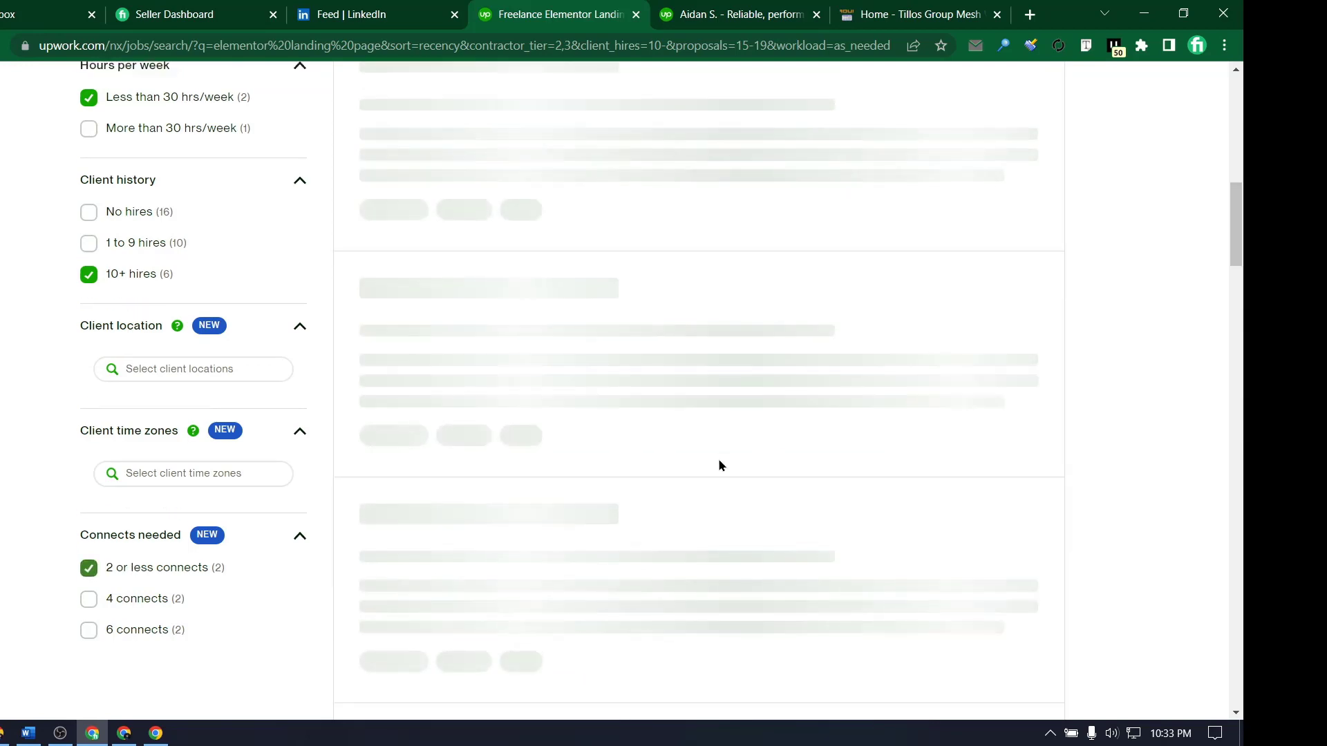
scroll(785, 444, "up", 6)
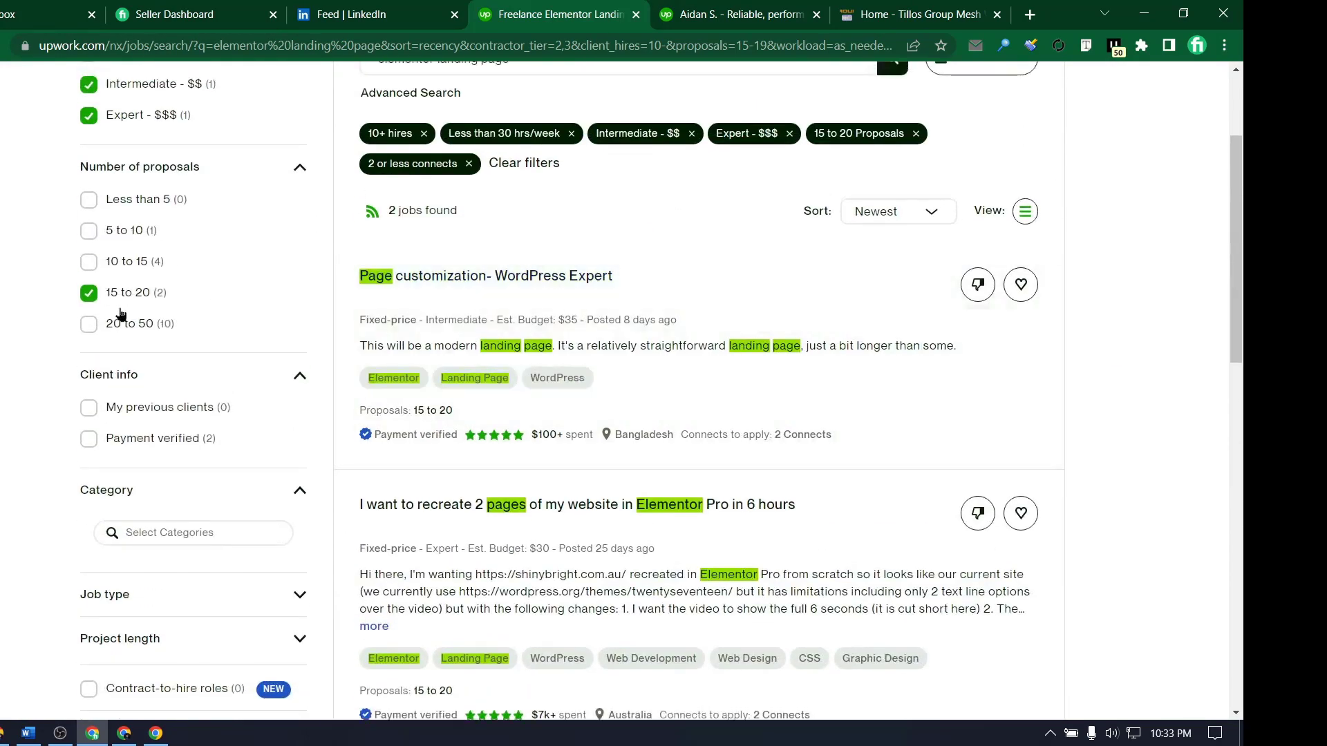
- Review the active filters and the remaining matching jobs, including their budgets, proposals, client spending and connects required
scroll(121, 316, "up", 2)
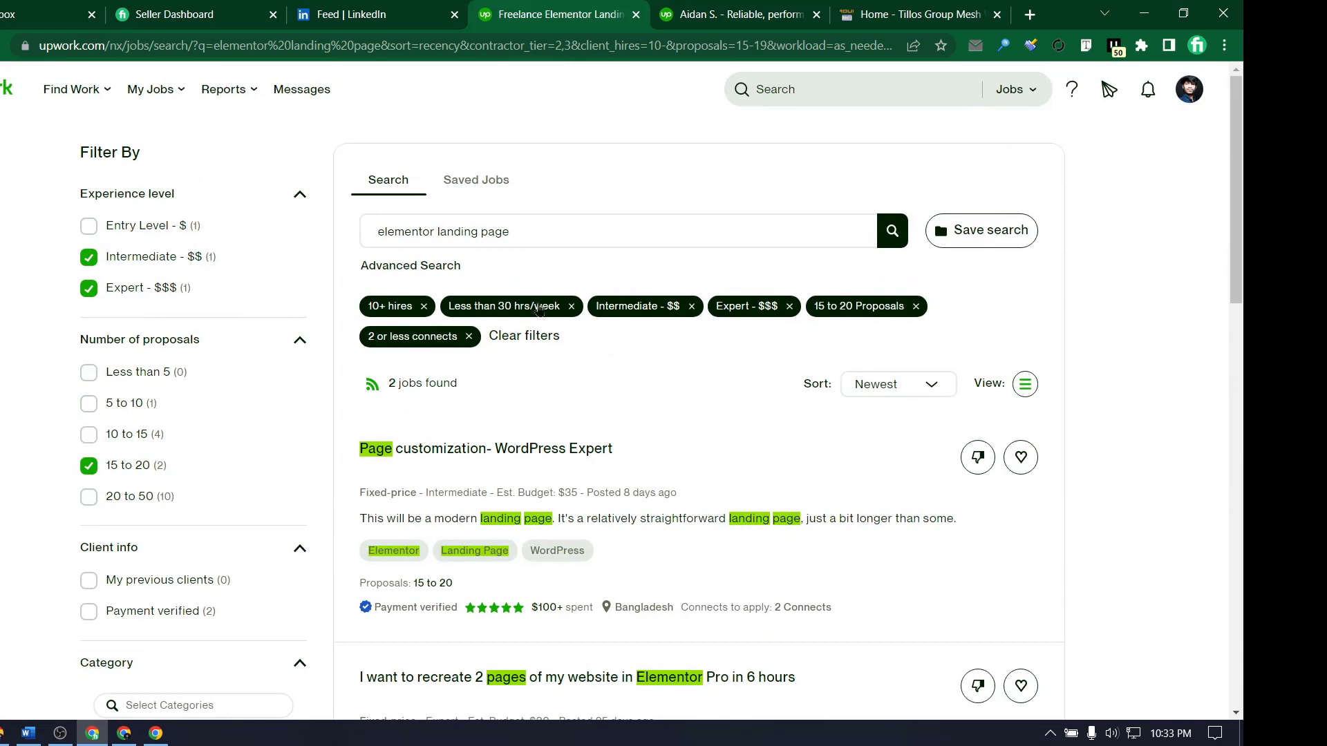
scroll(553, 412, "down", 2)
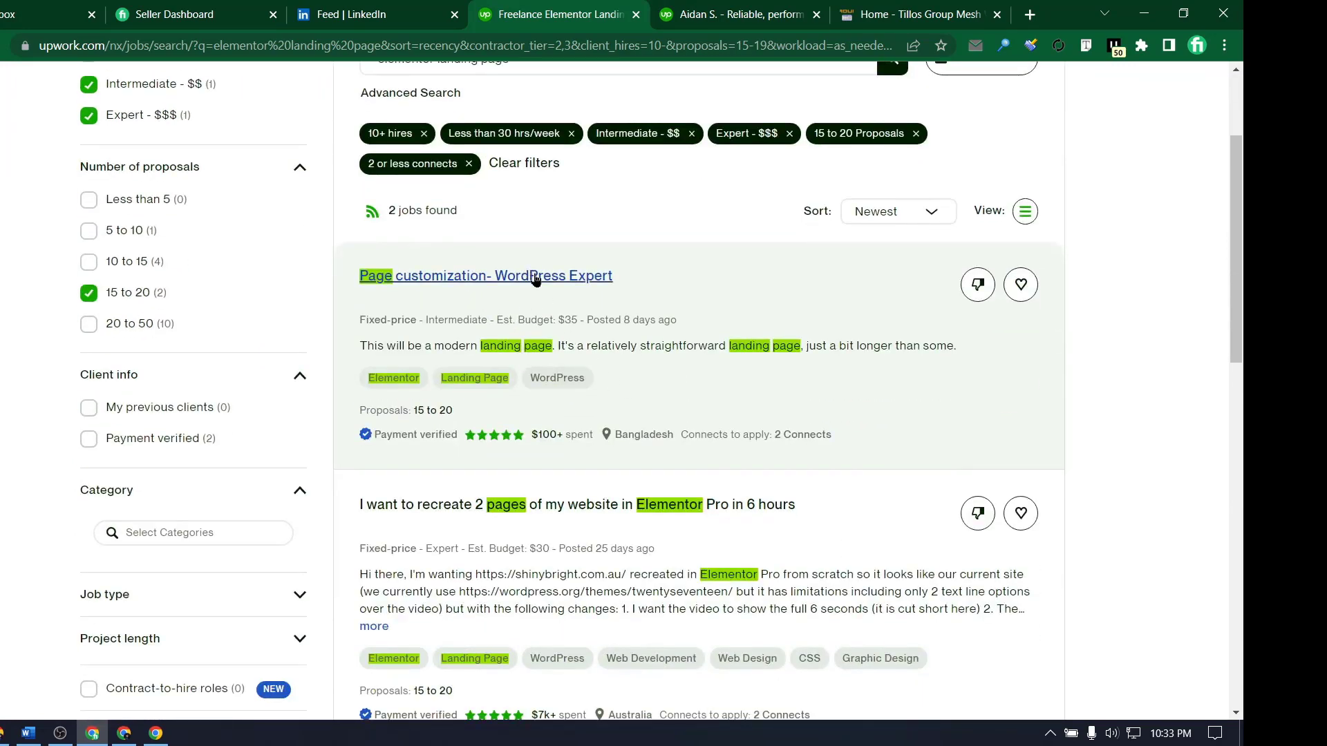
scroll(667, 467, "down", 1)
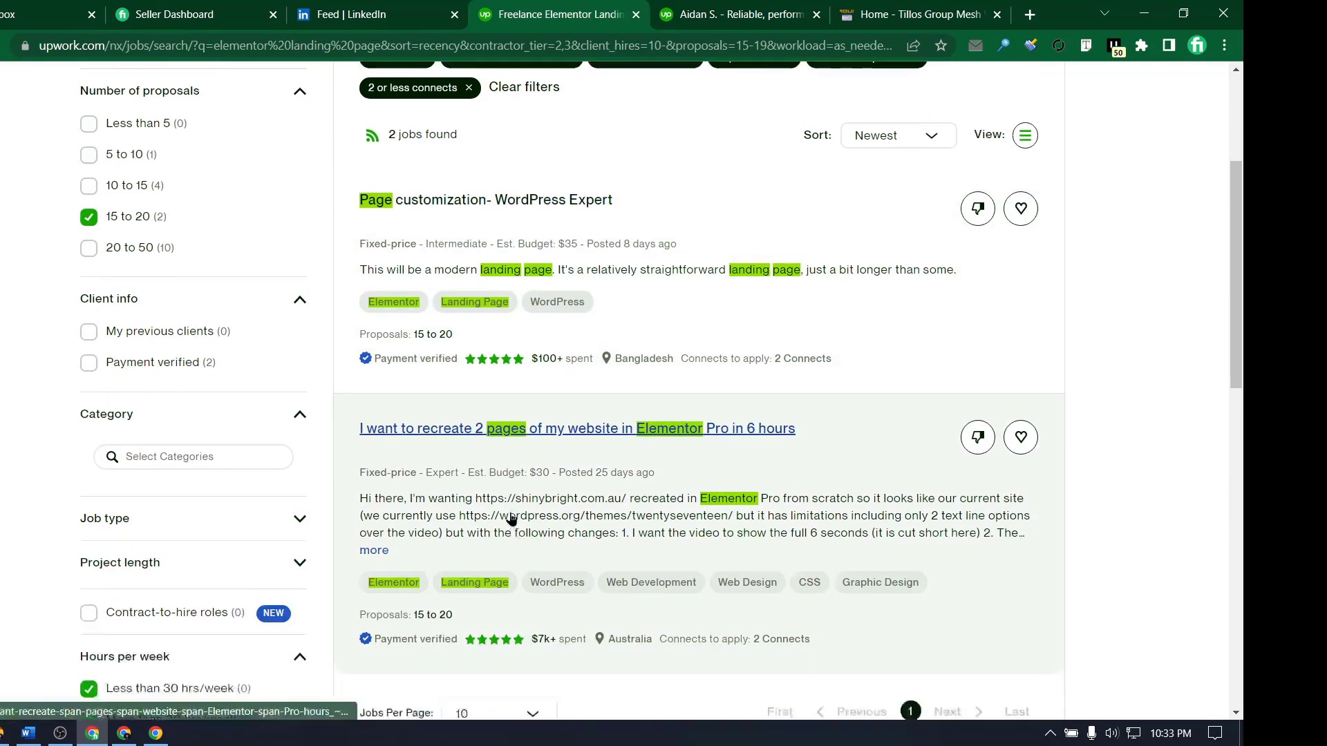
scroll(669, 469, "up", 2)
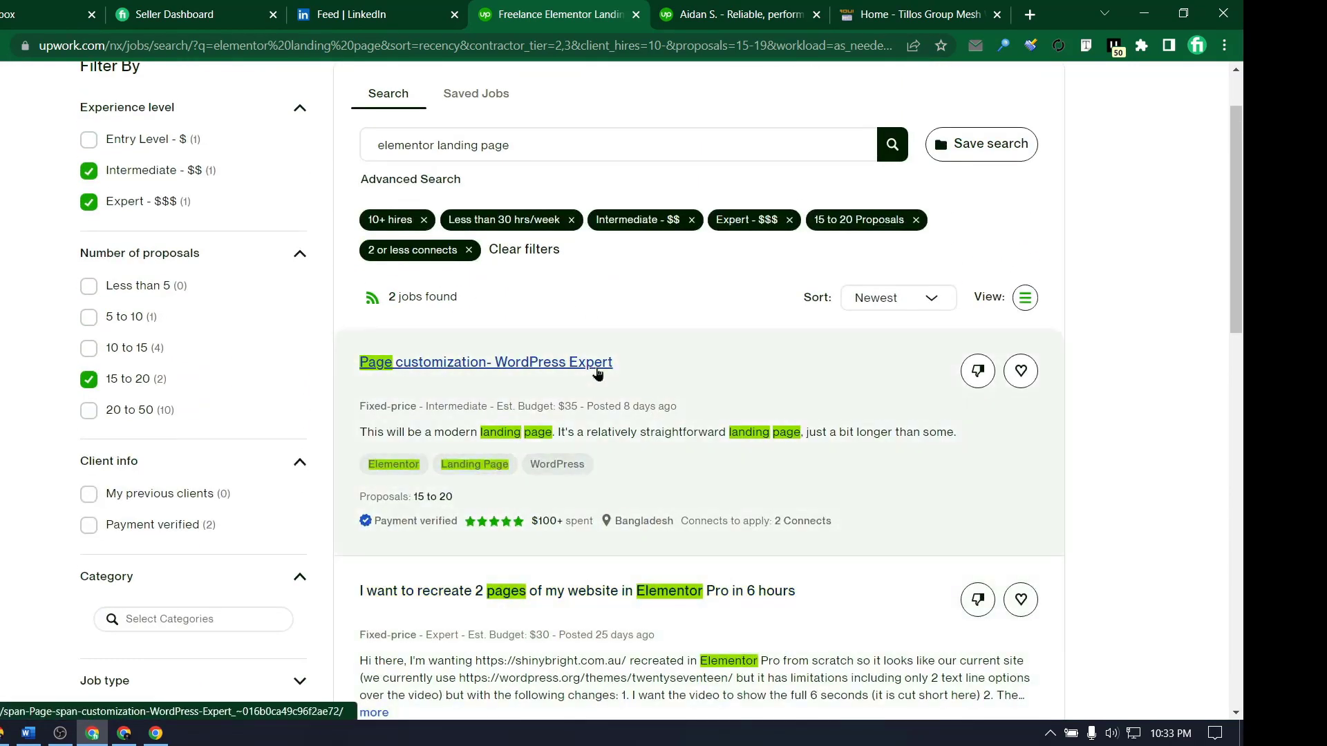
scroll(601, 376, "down", 1)
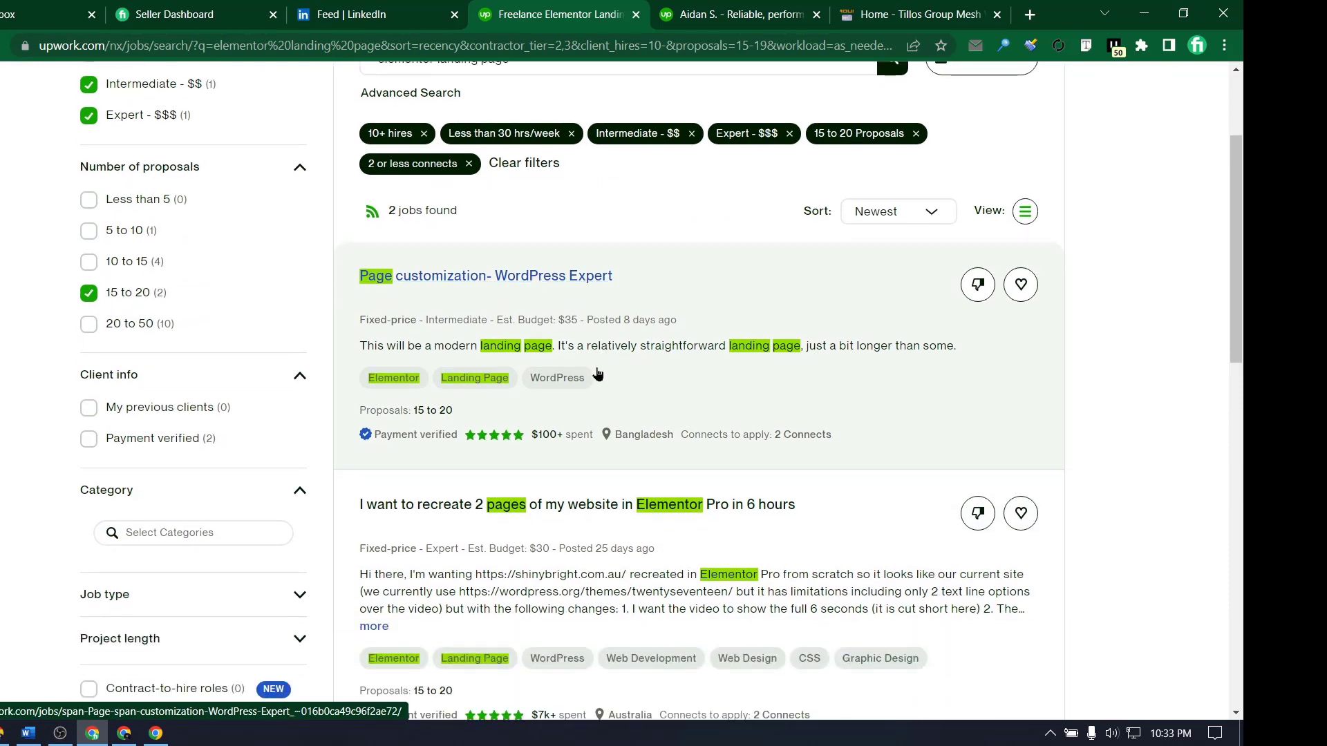
scroll(740, 364, "up", 1)
scroll(741, 407, "down", 2)
scroll(733, 415, "down", 1)
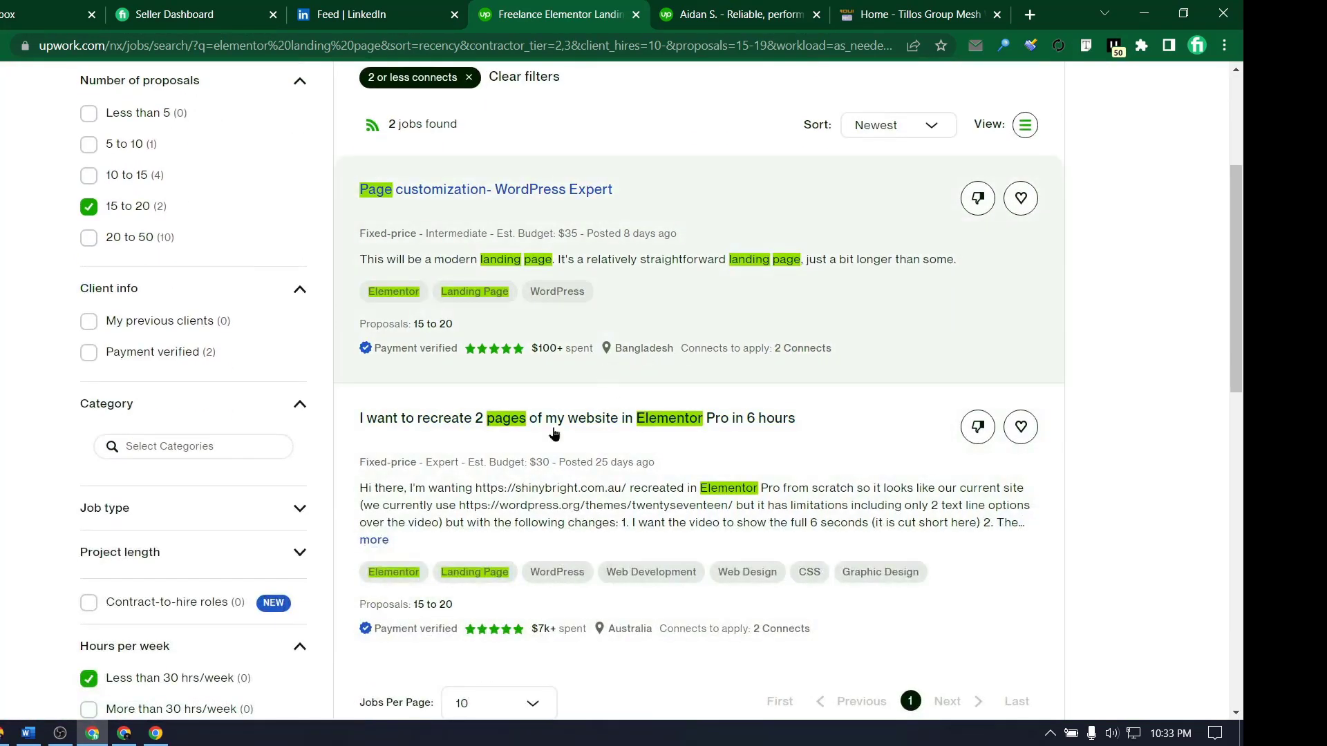
scroll(609, 370, "down", 2)
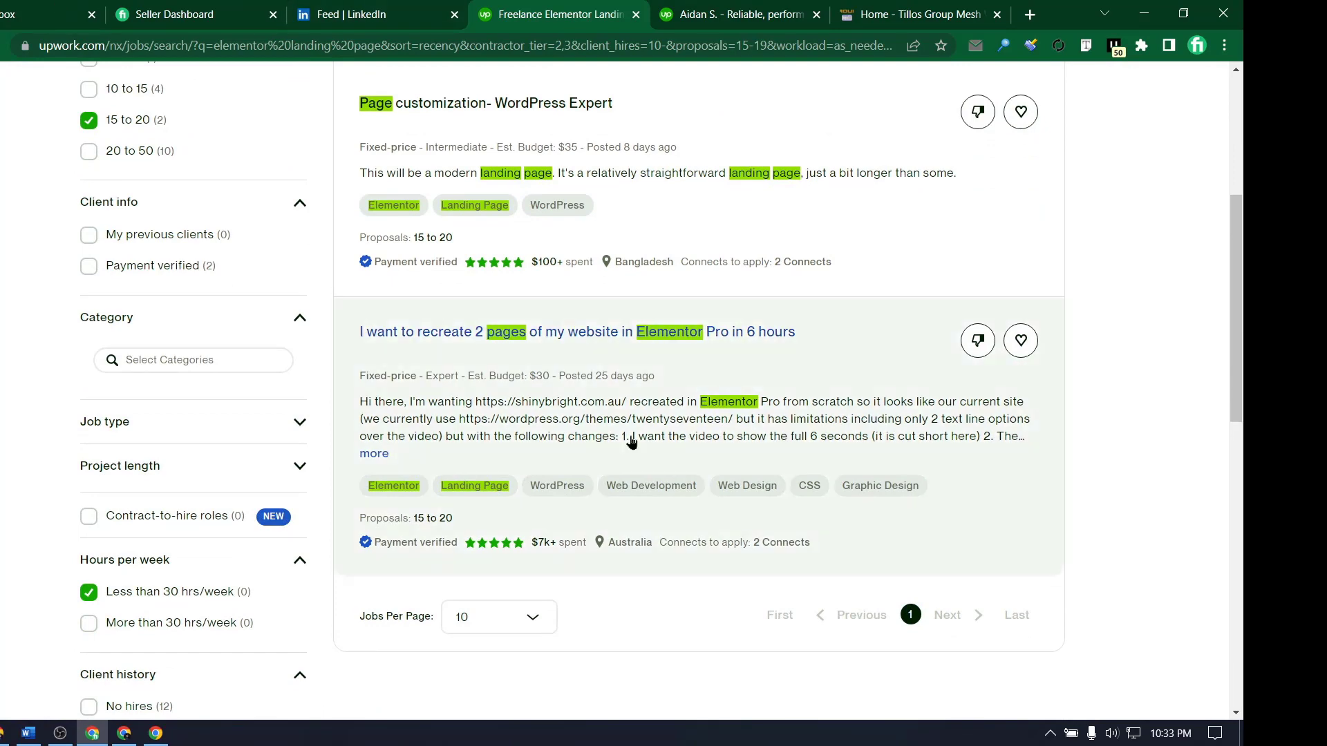
scroll(625, 411, "up", 2)
scroll(628, 412, "up", 2)
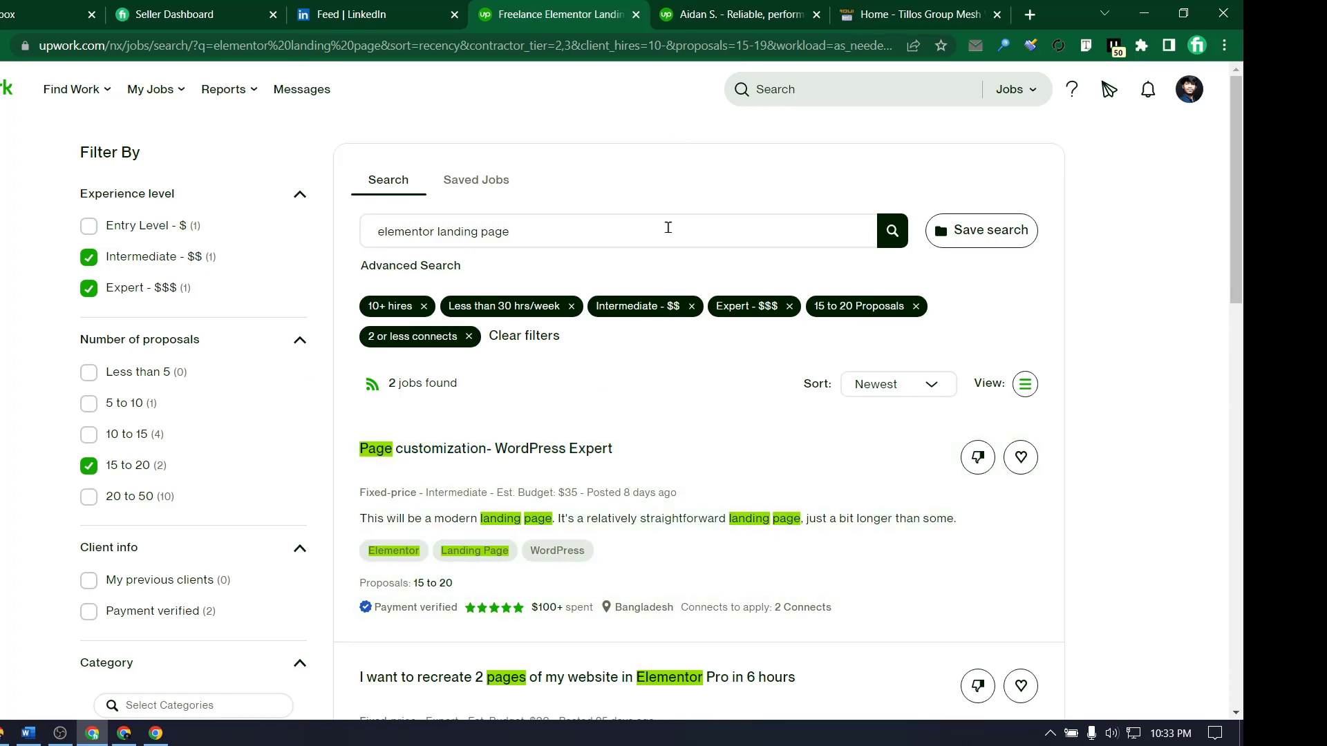
- Save the filtered "elementor landing page" search
left_click_drag(668, 228, 352, 239)
left_click(90, 191)
left_click(978, 238)
left_click(981, 382)
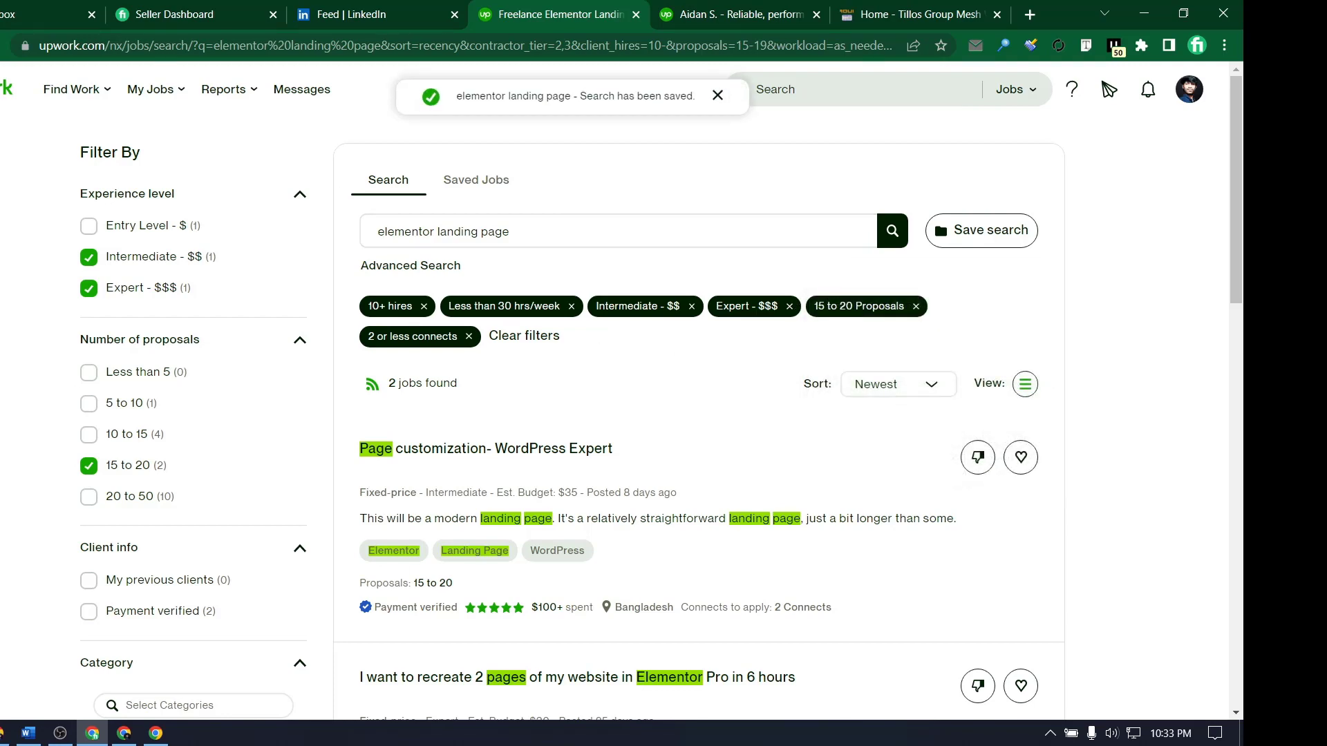
- Glance over the filtered results once more and return to the Find Work page
scroll(576, 535, "down", 2)
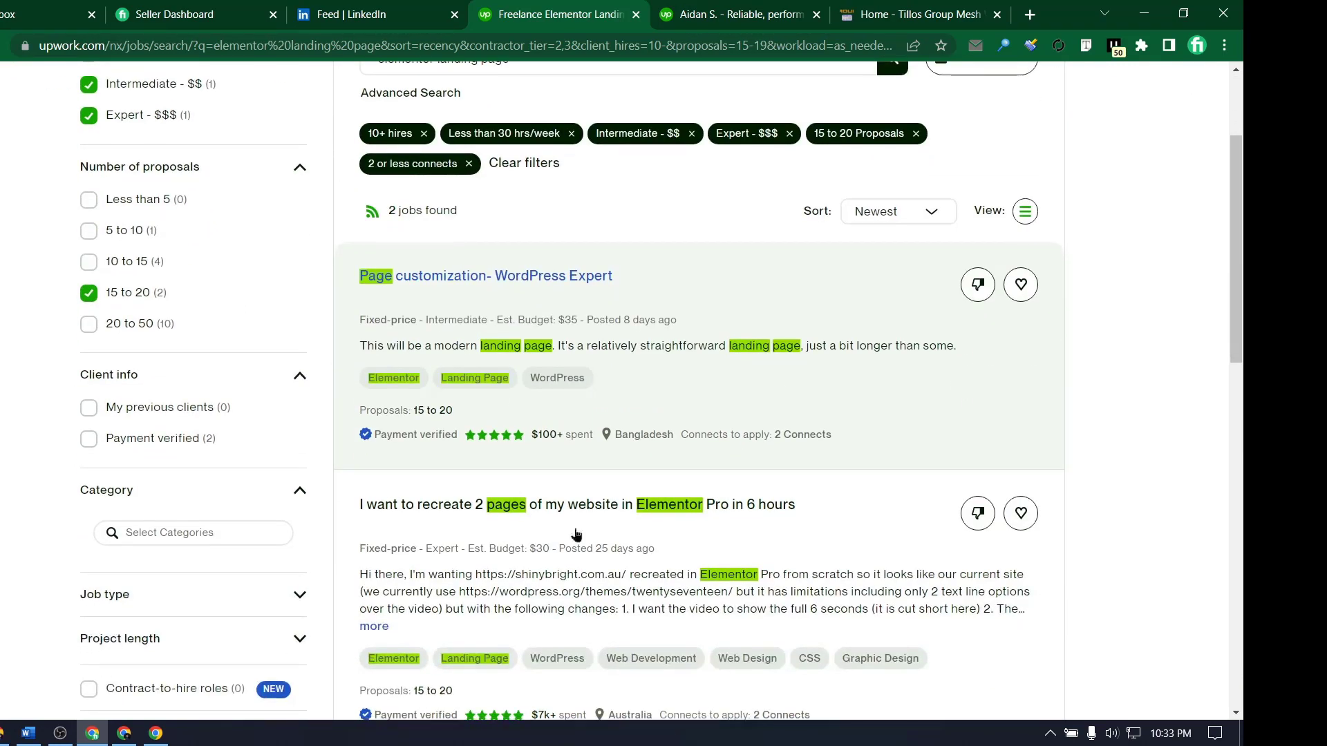
scroll(694, 377, "up", 2)
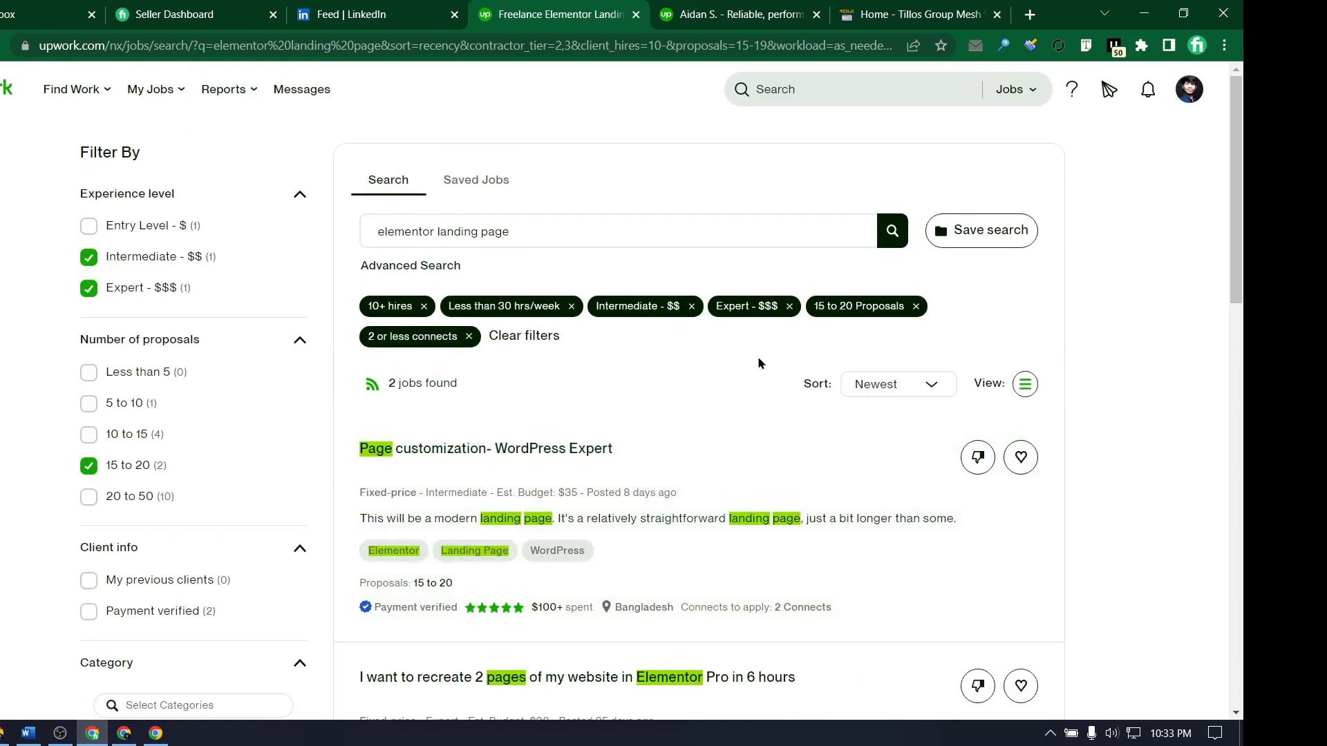
mouse_move(71, 89)
left_click(88, 131)
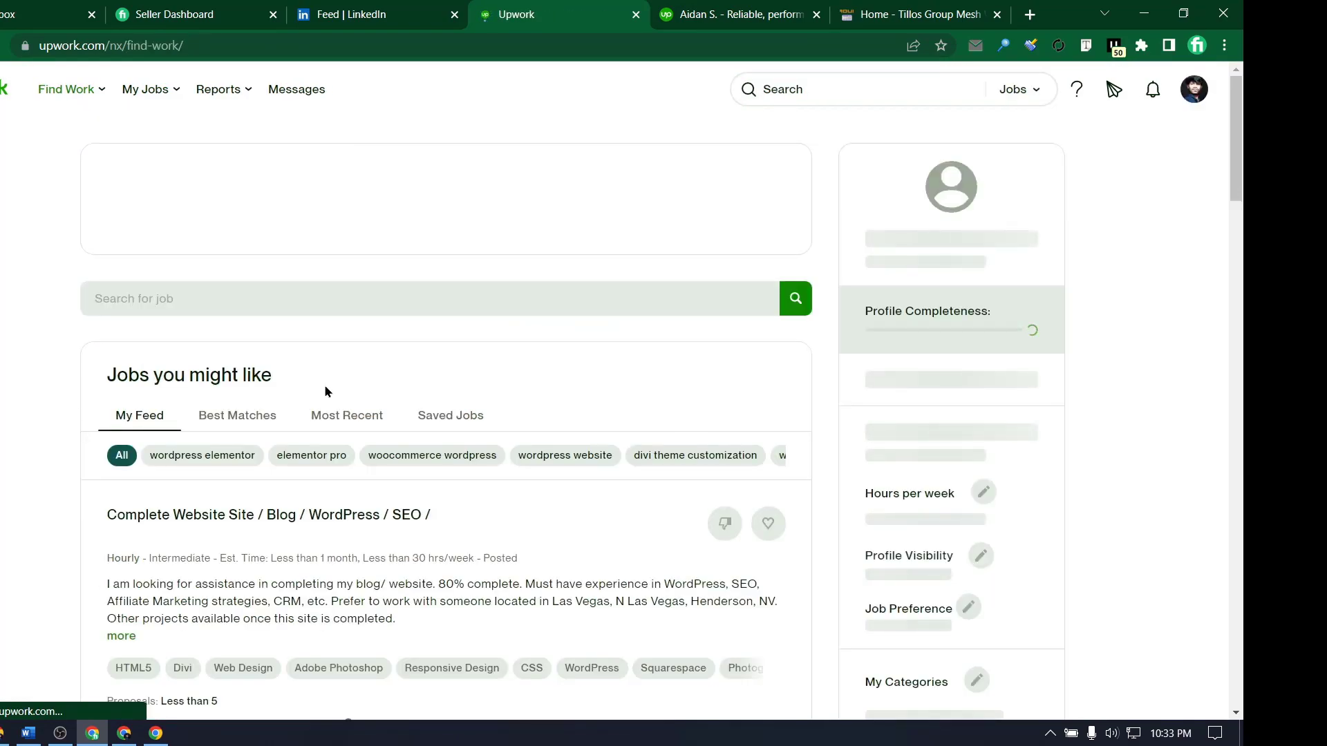
- Browse the job feed and examine the recommended jobs' budgets, experience levels, proposal counts and client details
scroll(345, 394, "down", 1)
scroll(373, 406, "down", 8)
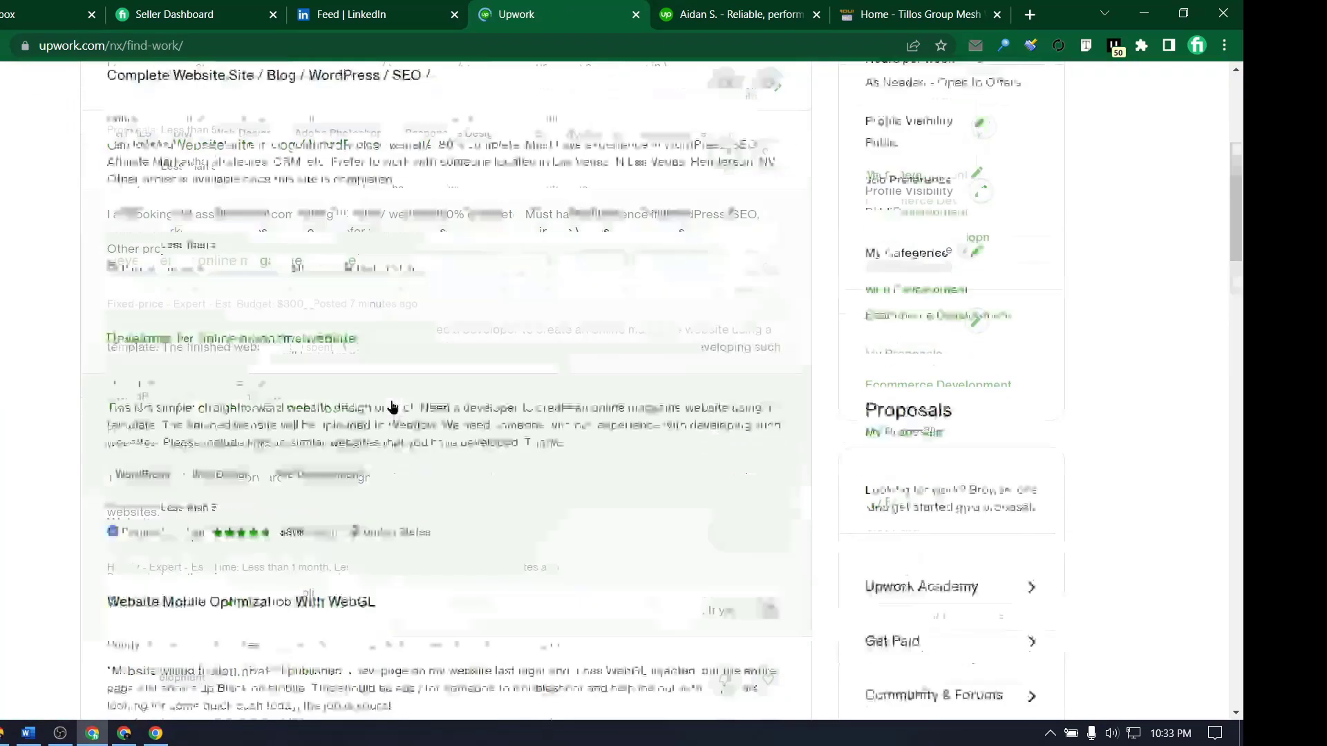
scroll(394, 406, "down", 5)
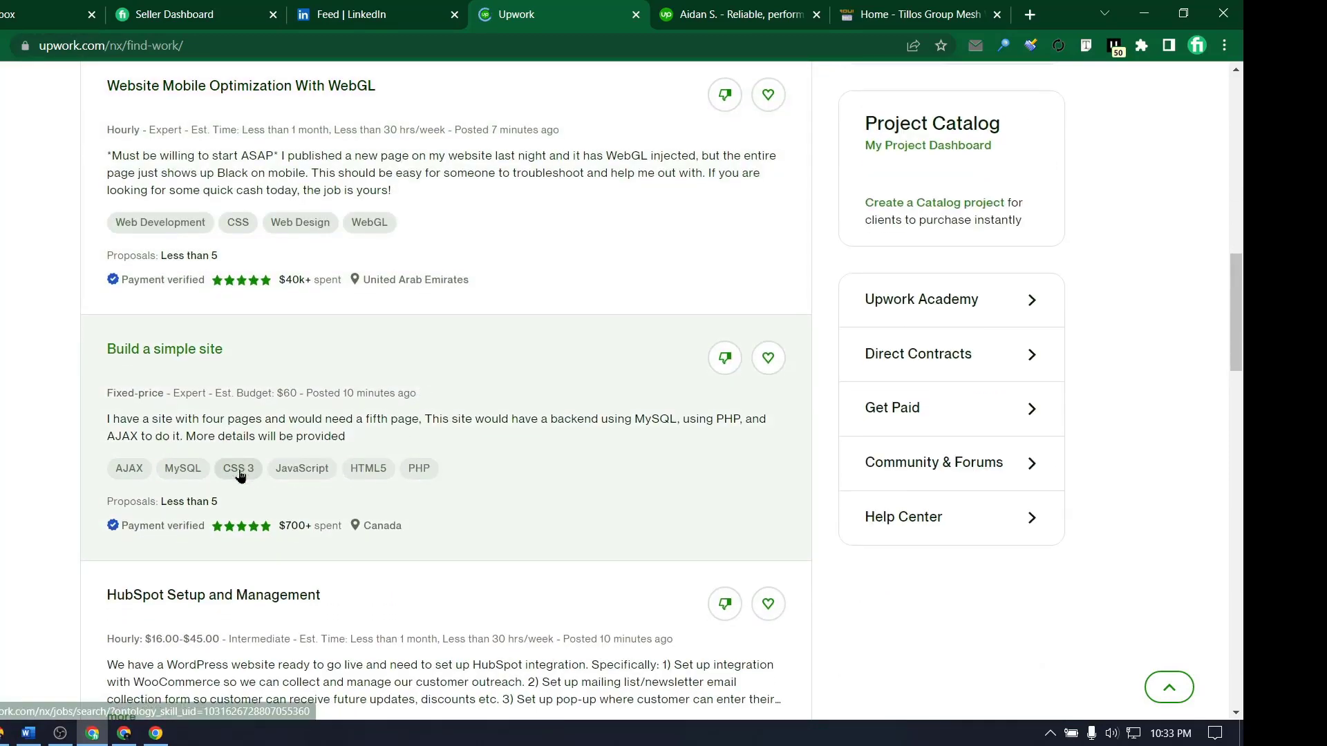
scroll(211, 458, "down", 3)
scroll(276, 451, "down", 5)
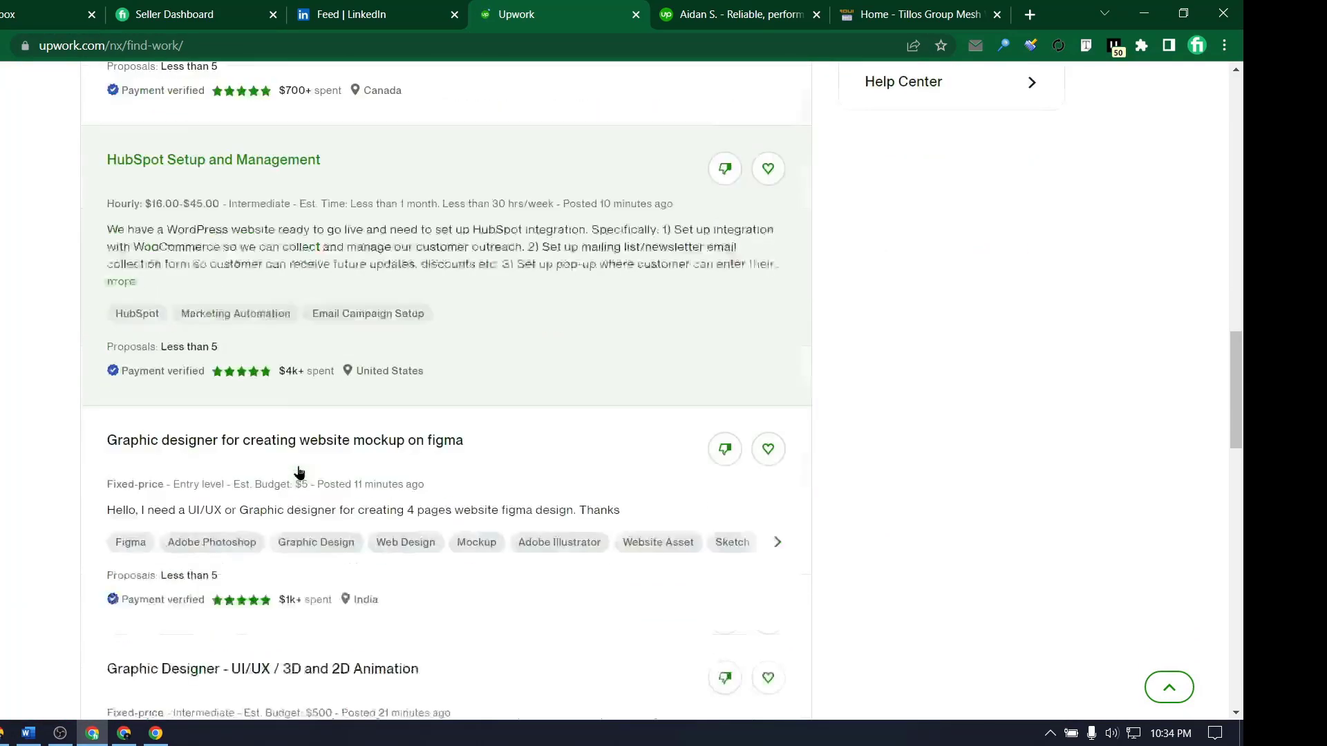
scroll(325, 466, "down", 7)
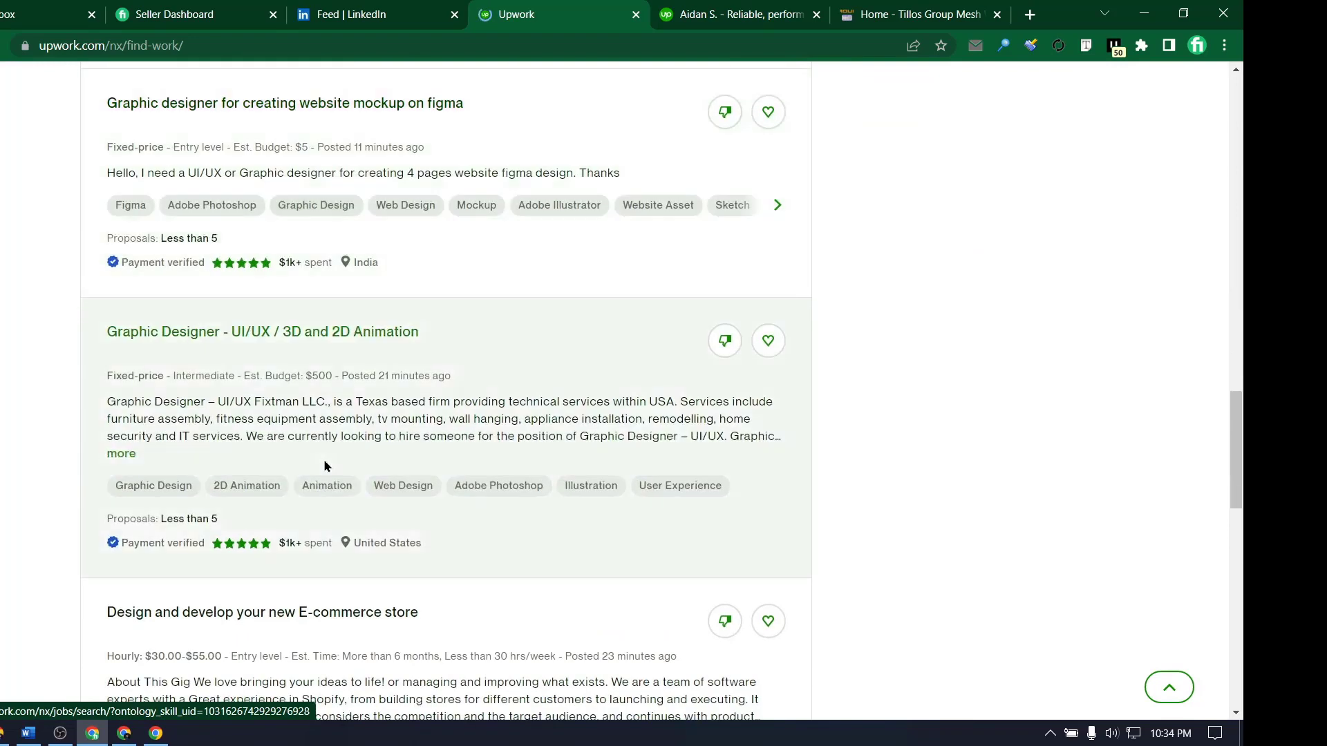
scroll(325, 467, "up", 1)
scroll(324, 459, "down", 3)
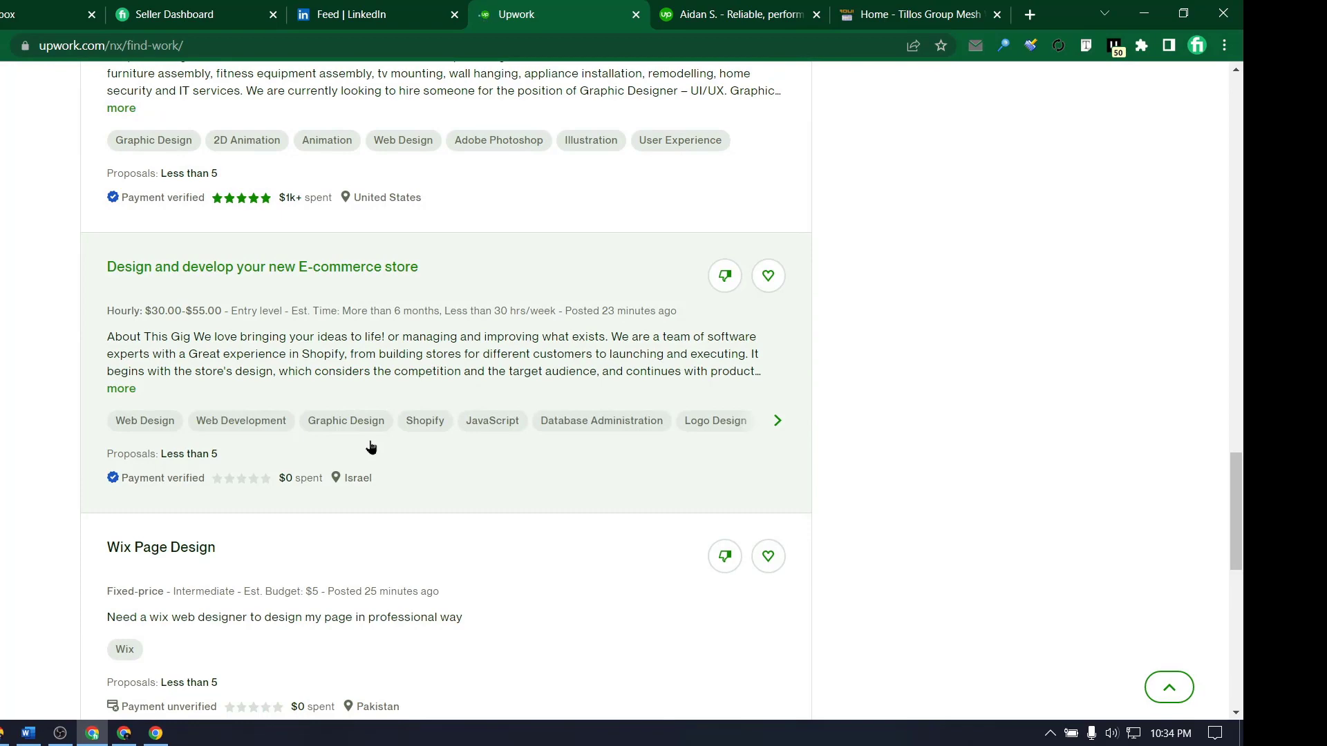
scroll(334, 378, "down", 3)
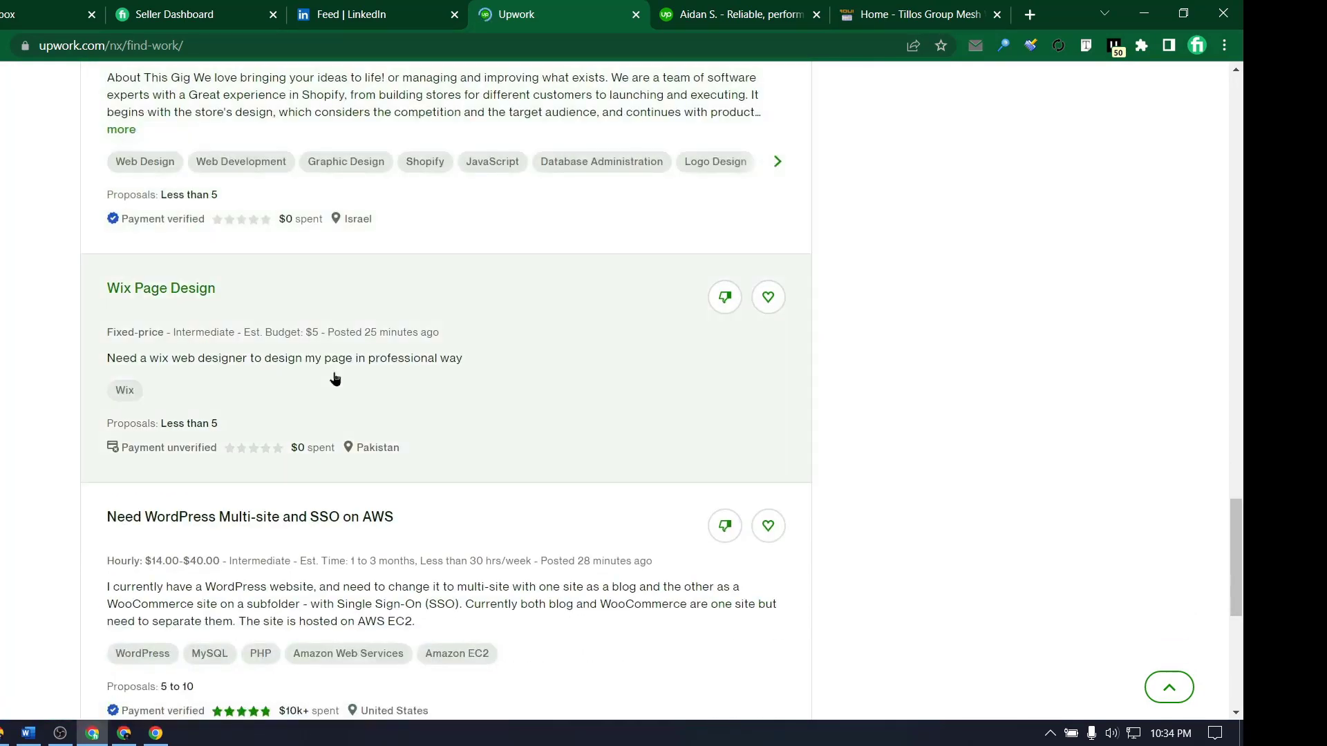
- Switch the job feed to Best Matches and review the budgets, proposals and client details of the first listed jobs
scroll(335, 379, "down", 1)
scroll(415, 442, "up", 2)
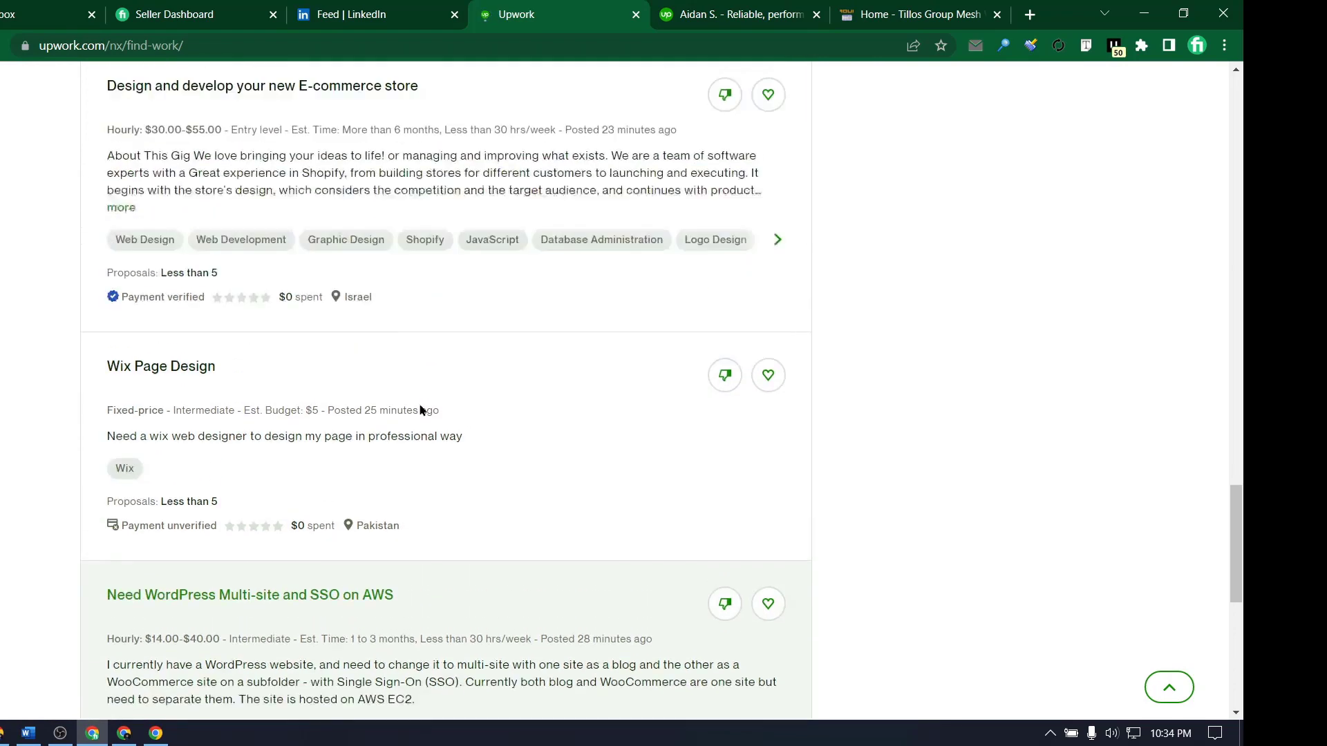
scroll(420, 410, "up", 15)
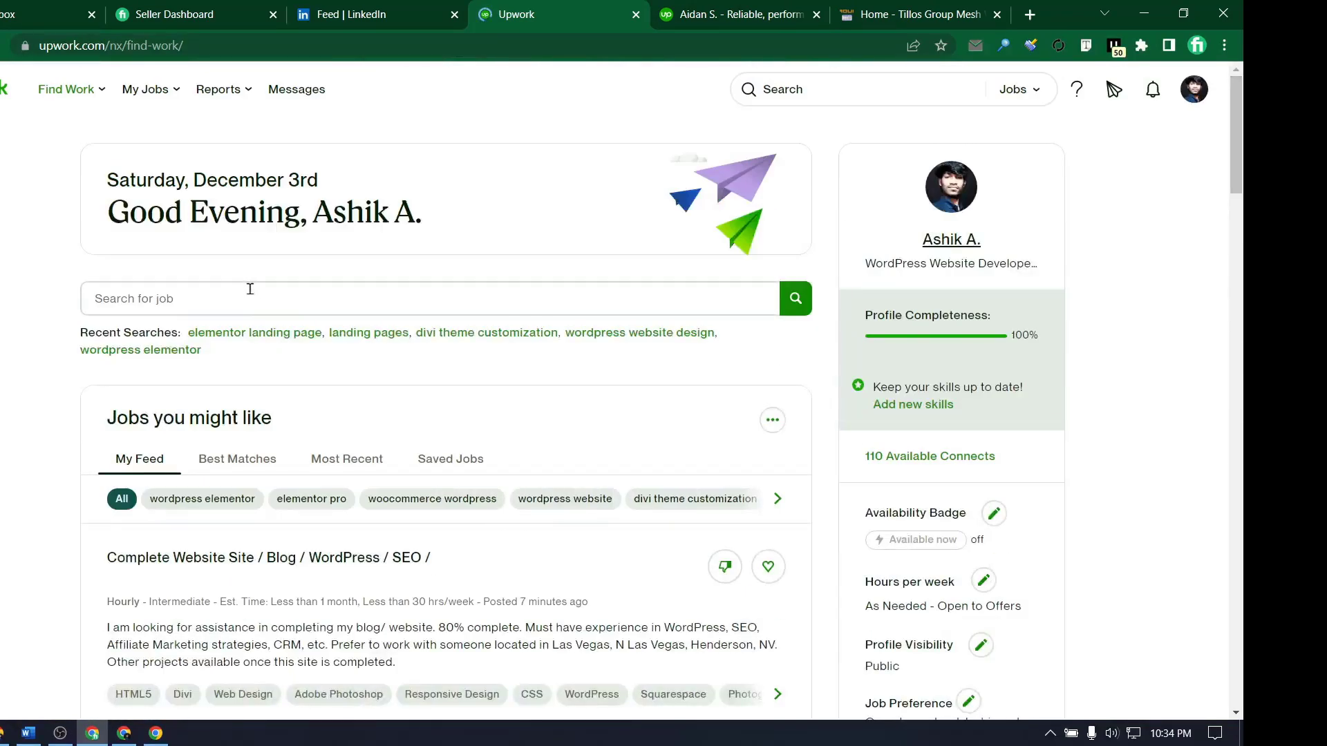
left_click(263, 469)
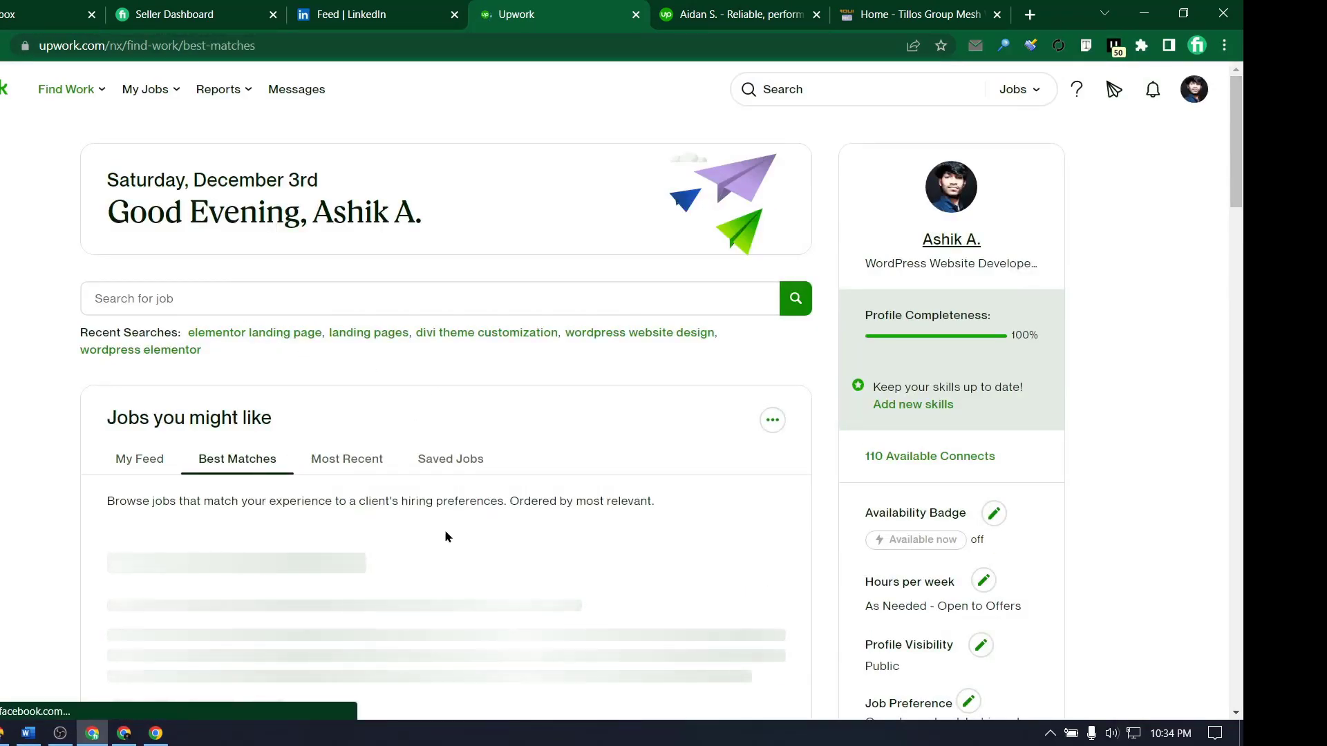
scroll(448, 534, "down", 2)
scroll(448, 533, "down", 2)
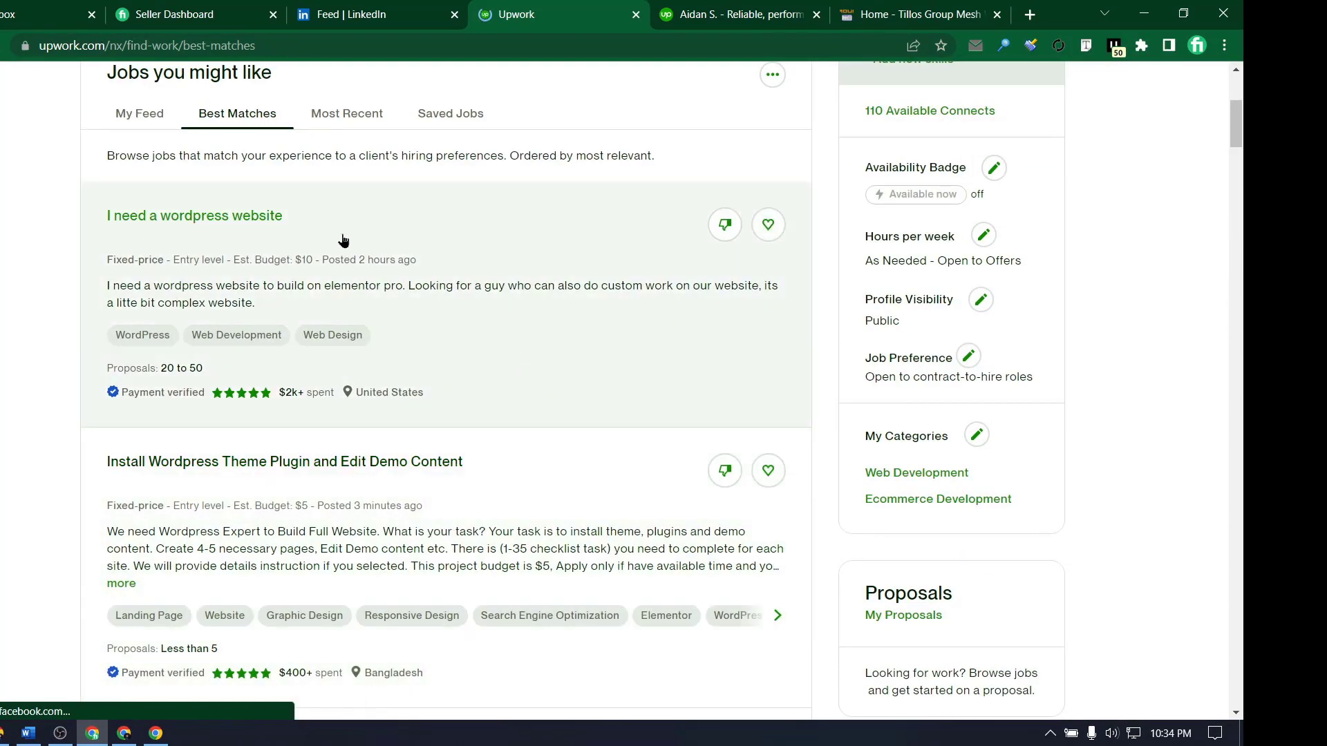
scroll(402, 301, "down", 3)
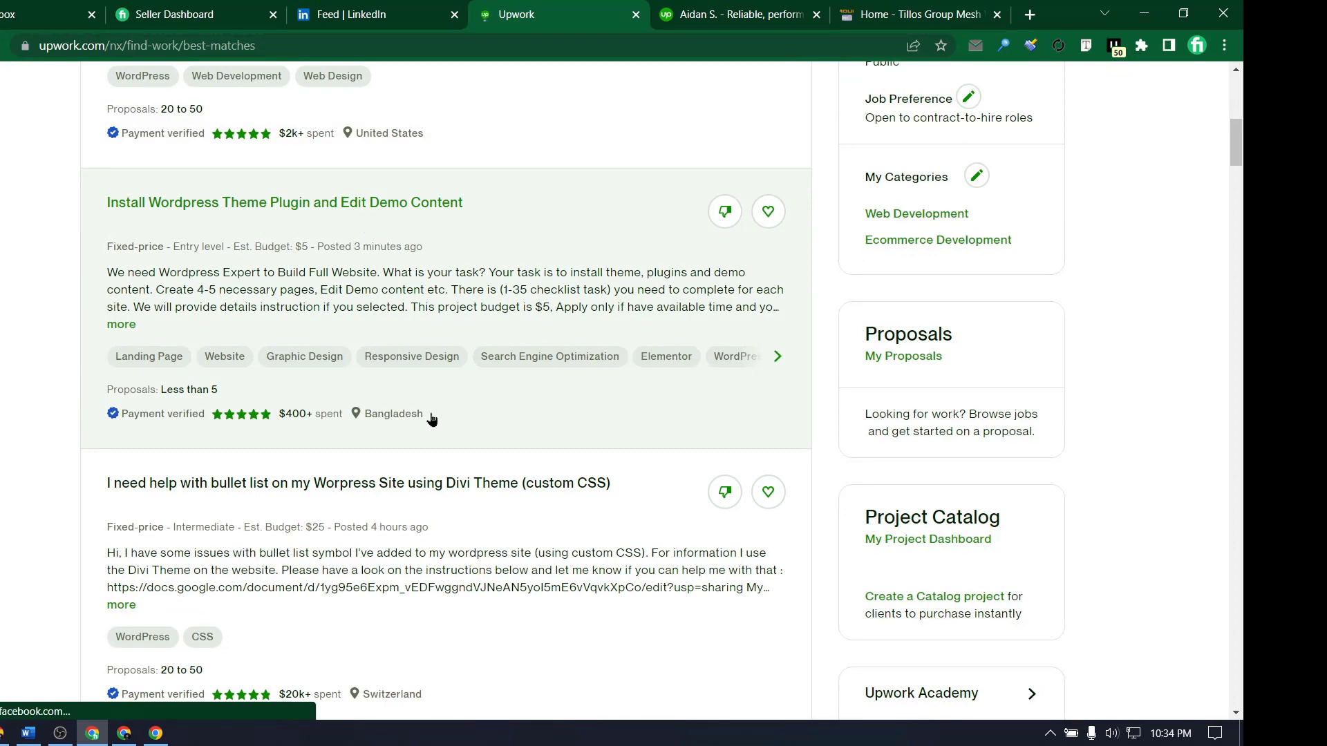
scroll(431, 418, "down", 2)
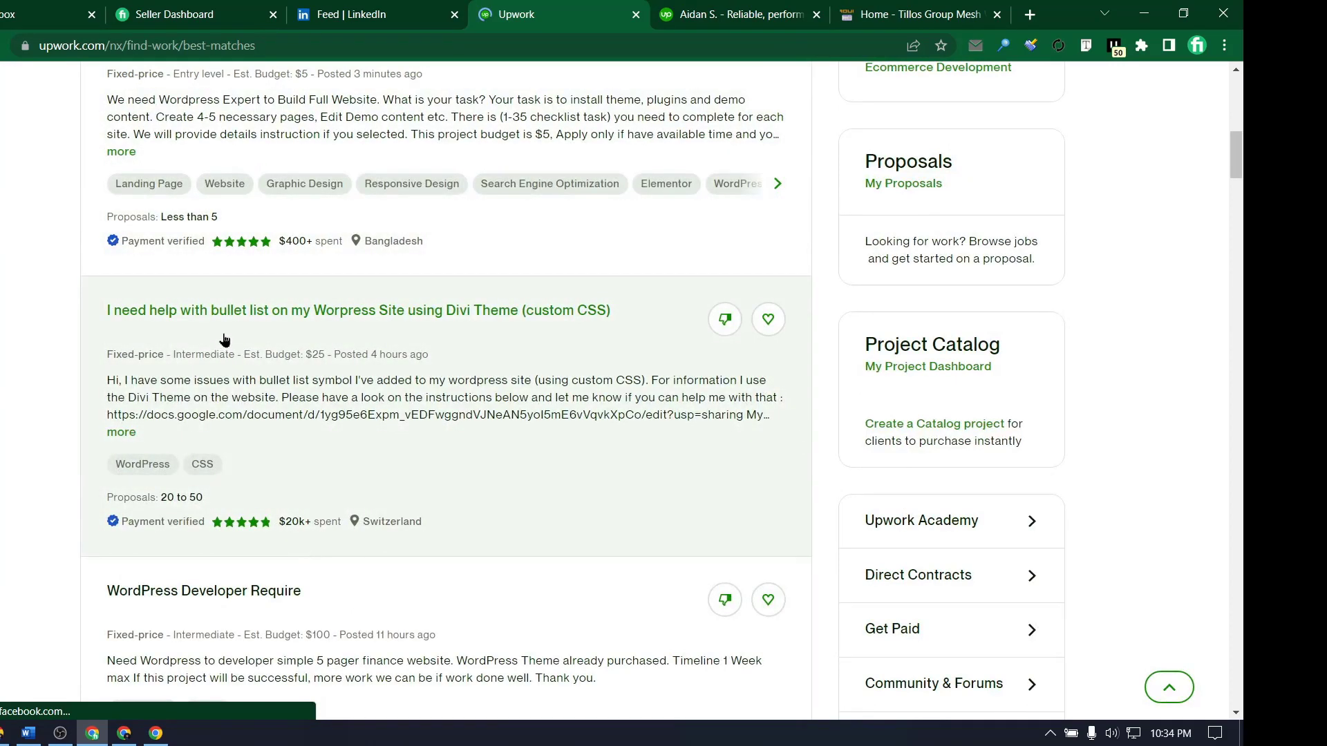
- Open the Divi Theme bullet list job, examine the client's hire rate, reviews and the job's hiring activity, and return to Best Matches
left_click(469, 361)
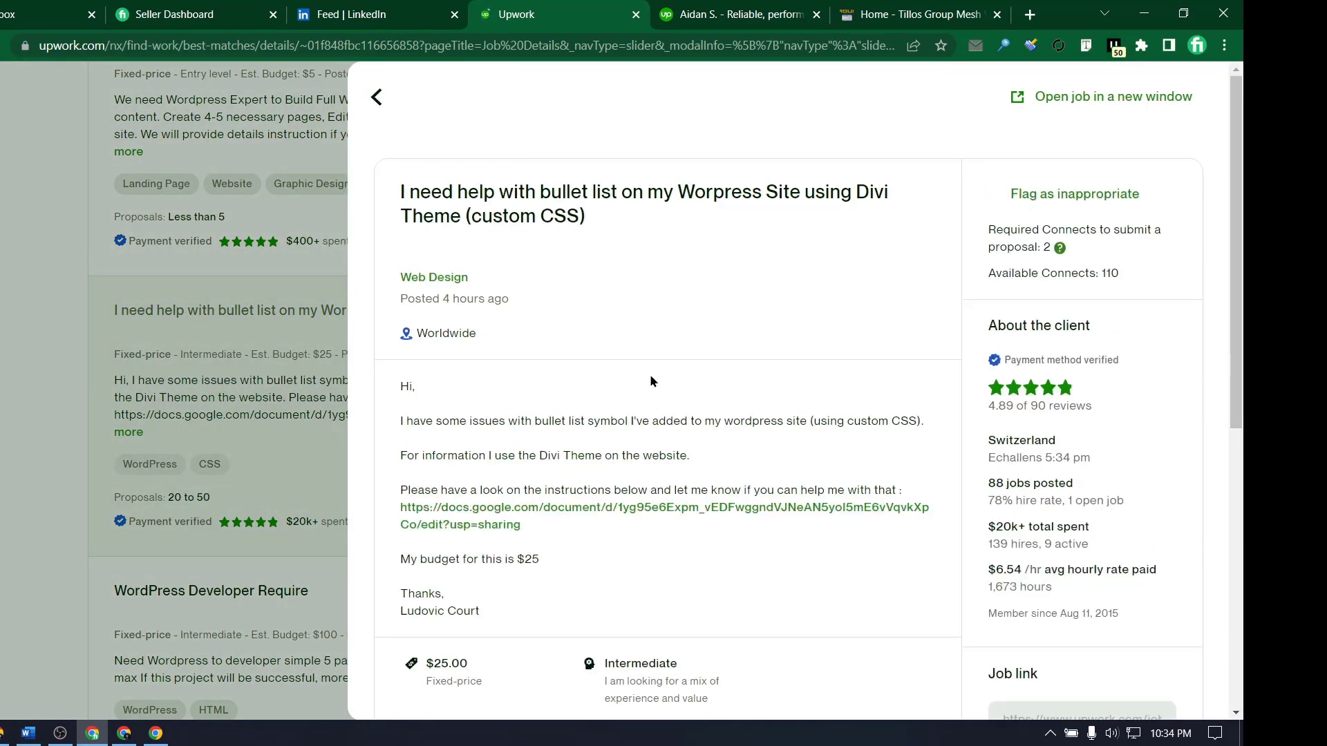
scroll(1048, 583, "down", 1)
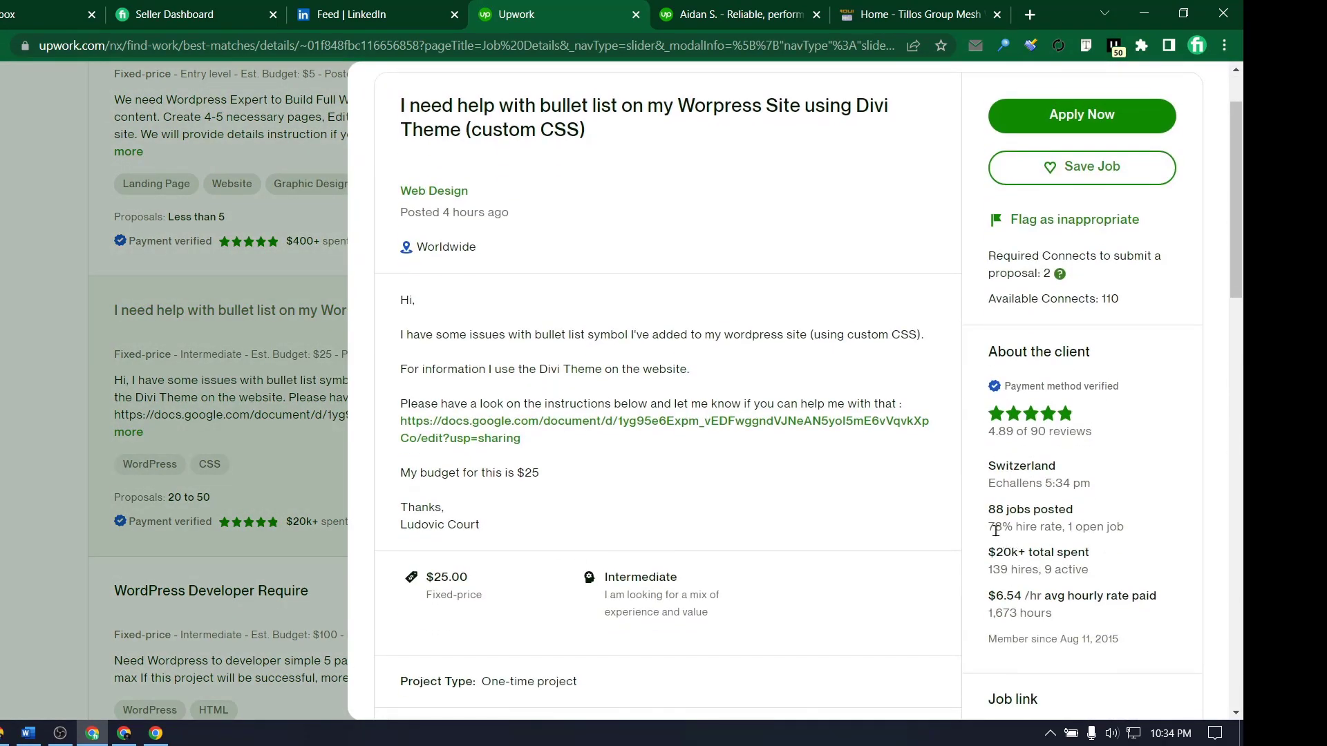
left_click_drag(993, 527, 1022, 528)
left_click_drag(994, 433, 1055, 432)
left_click(1062, 434)
scroll(1069, 598, "down", 4)
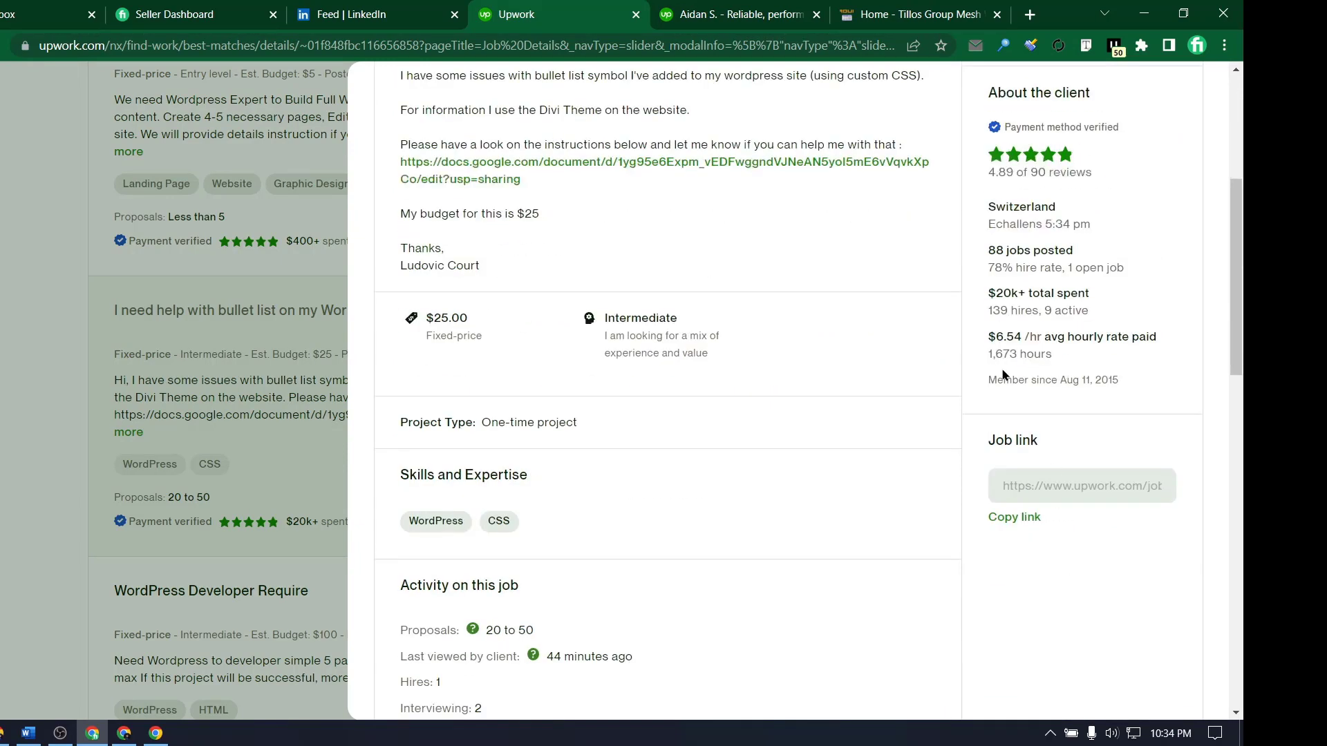
scroll(615, 564, "down", 4)
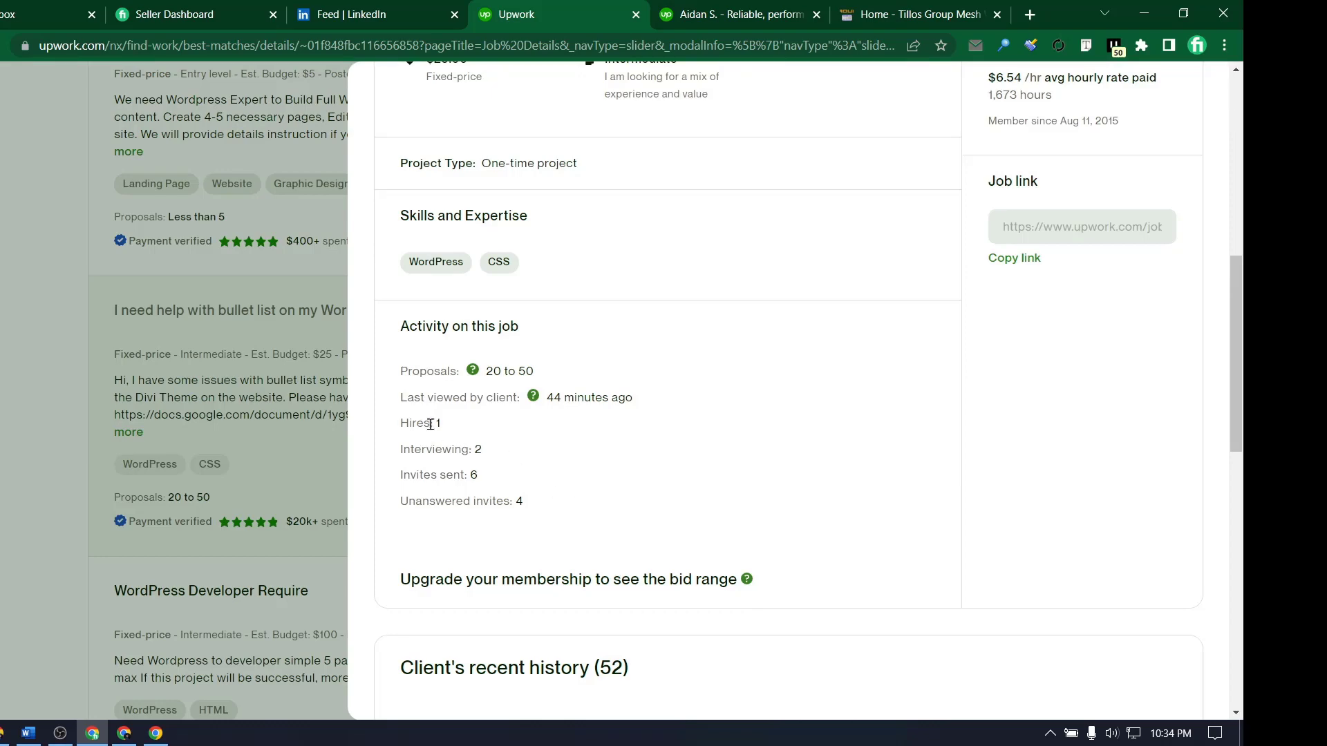
left_click_drag(430, 424, 467, 433)
scroll(657, 509, "up", 6)
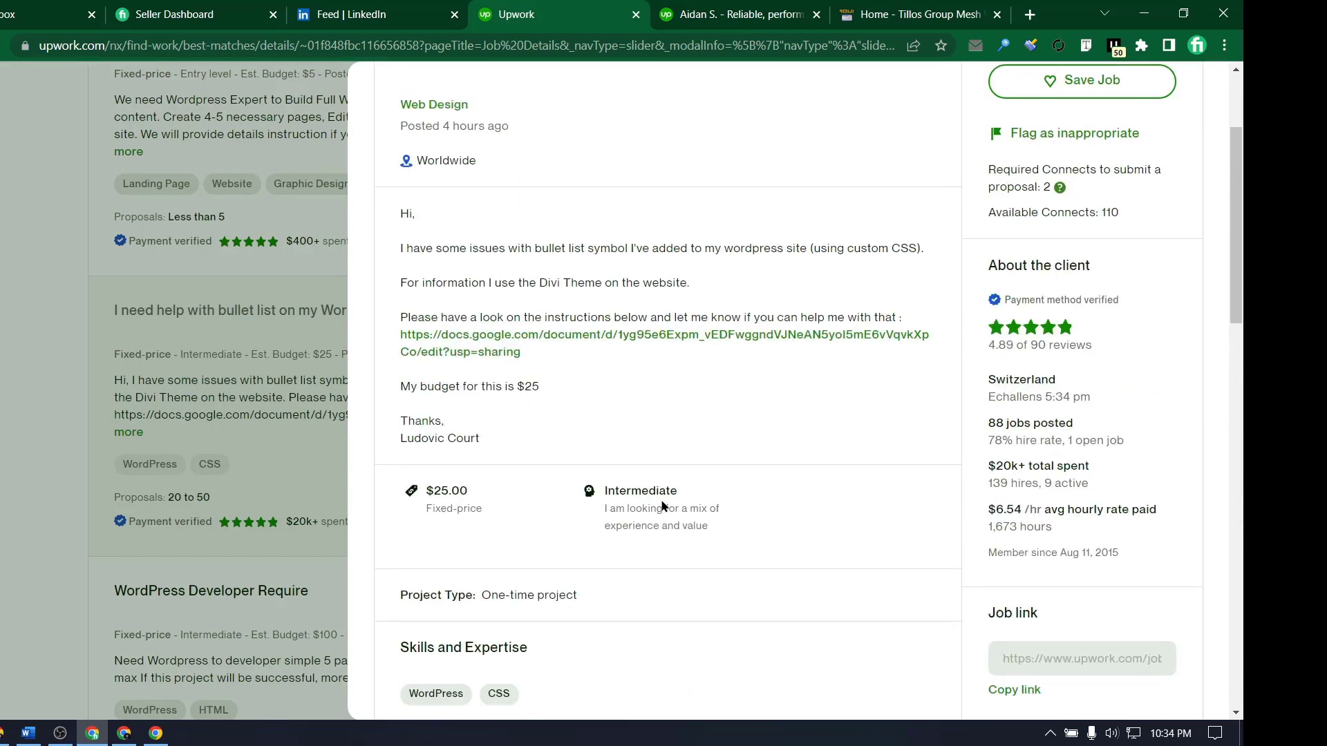
scroll(661, 499, "down", 1)
scroll(660, 499, "up", 4)
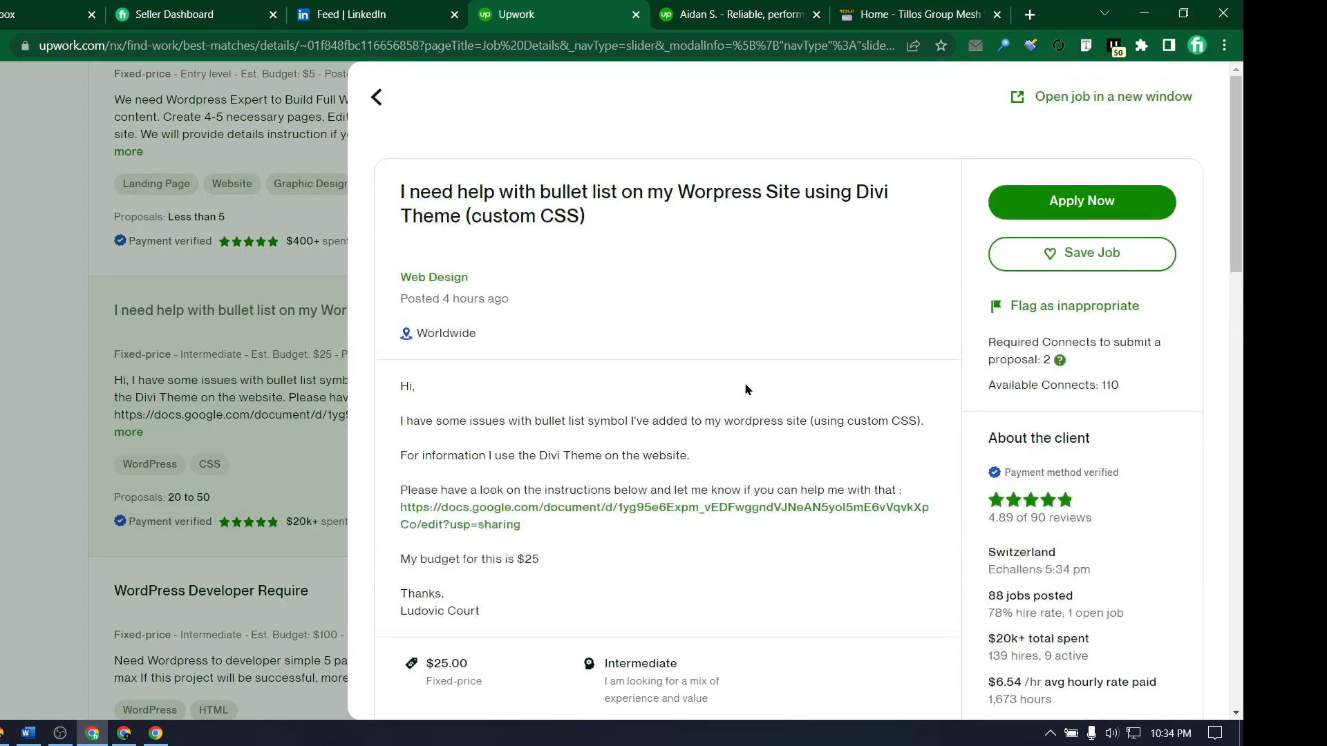
left_click(373, 102)
- Open the "Install Wordpress Theme Plugin and Edit Demo Content" job and check its client details, required skills and proposal activity
scroll(376, 504, "down", 3)
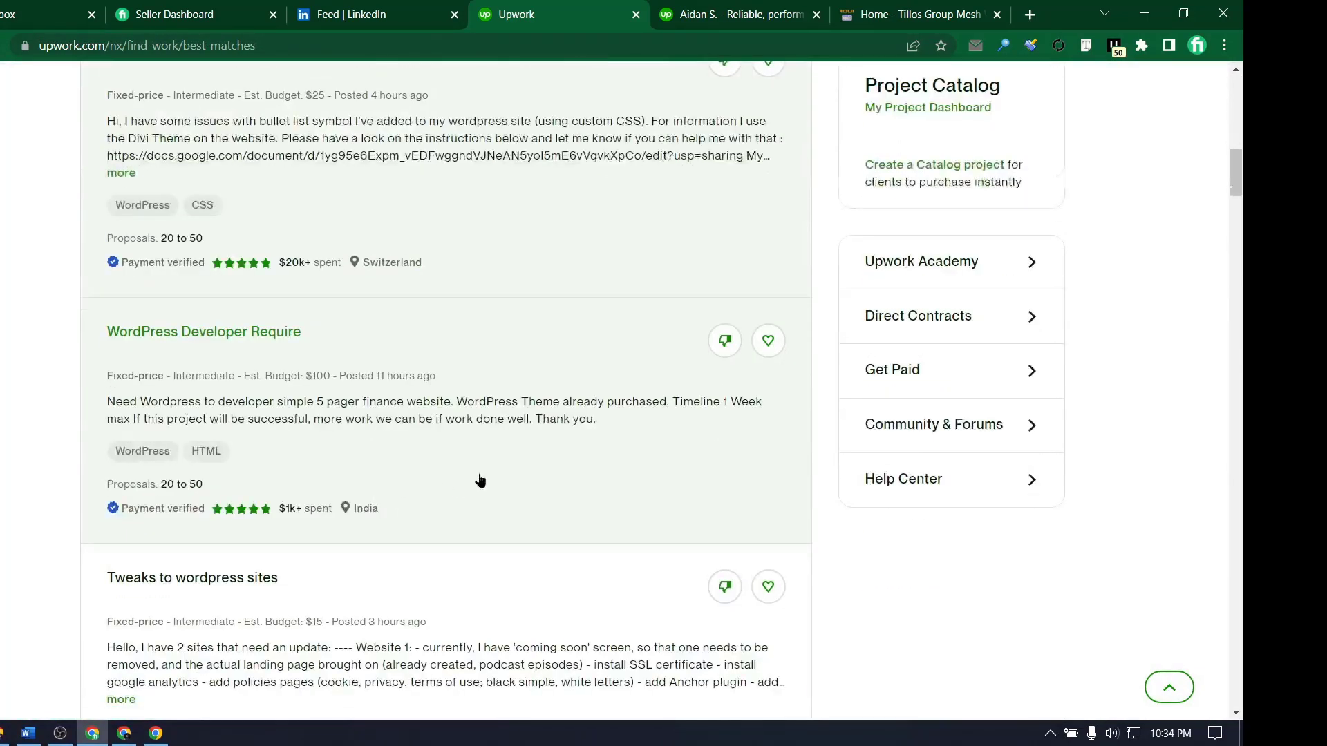
scroll(480, 481, "up", 6)
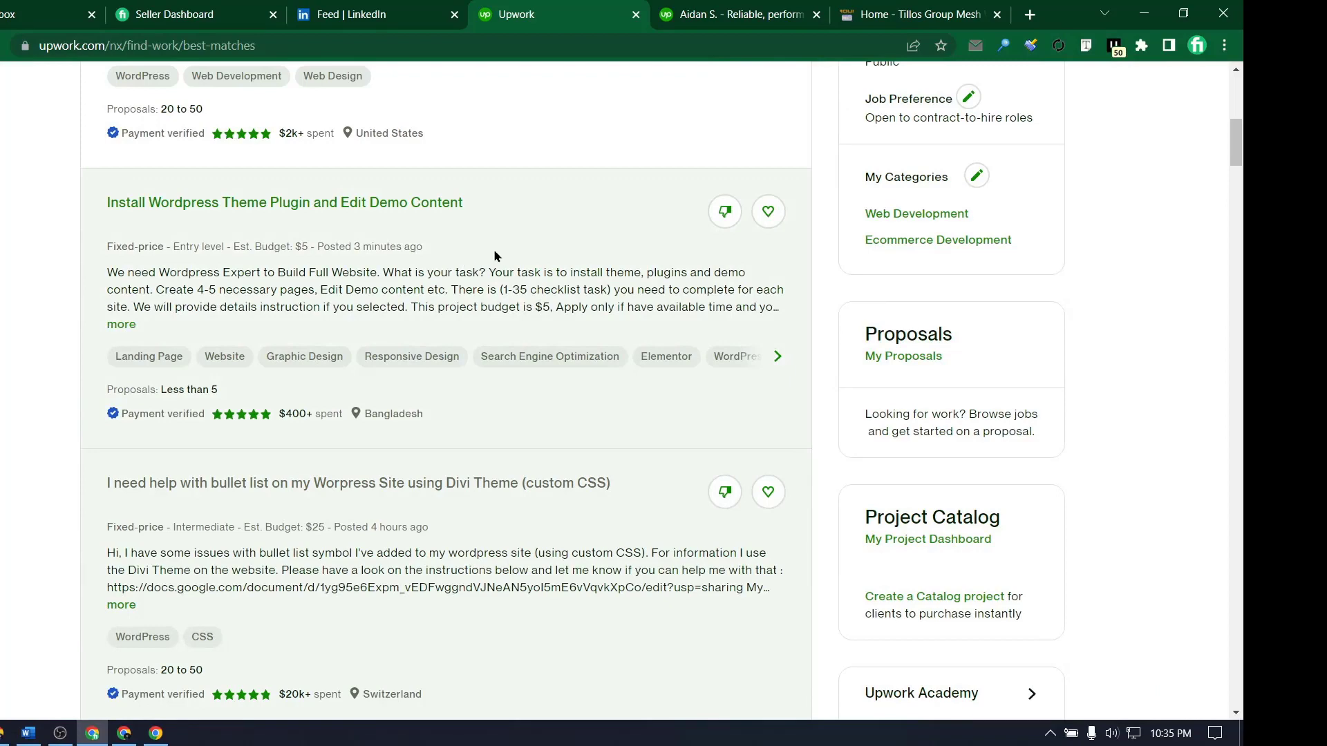
left_click(494, 252)
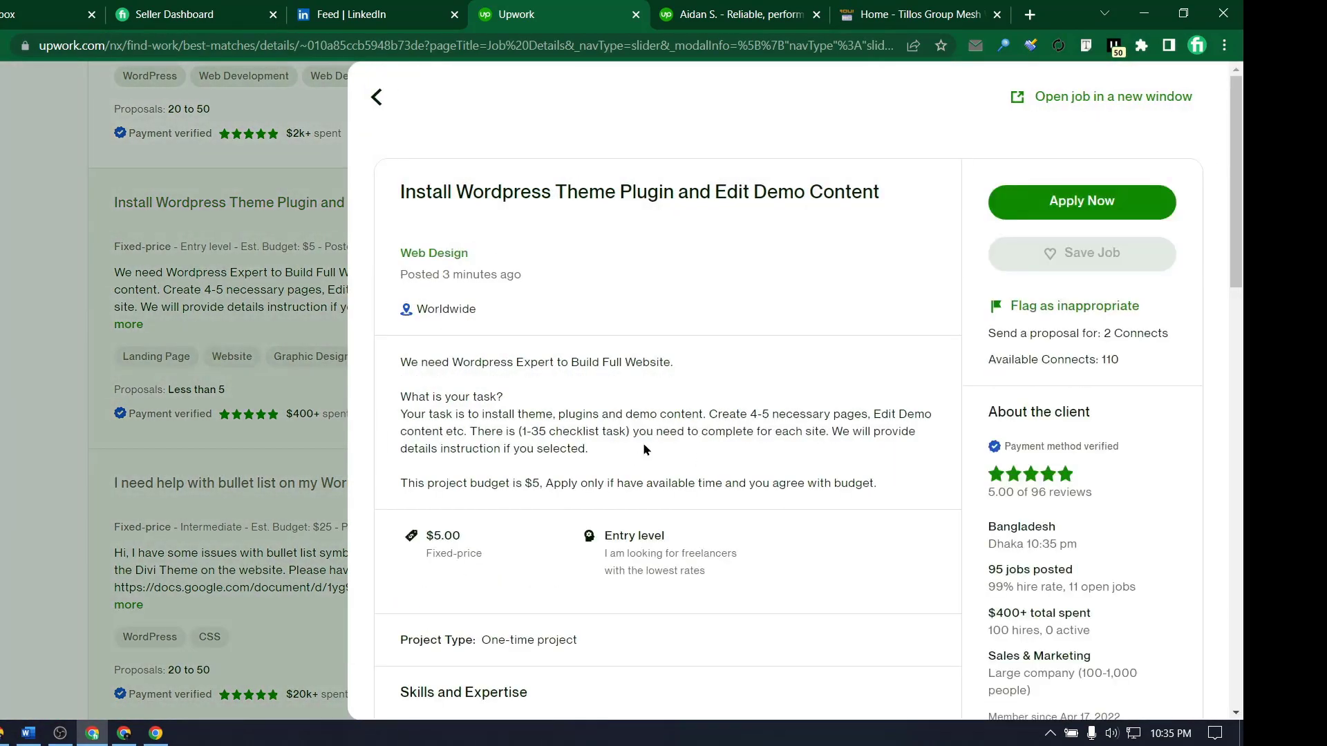
scroll(993, 493, "down", 5)
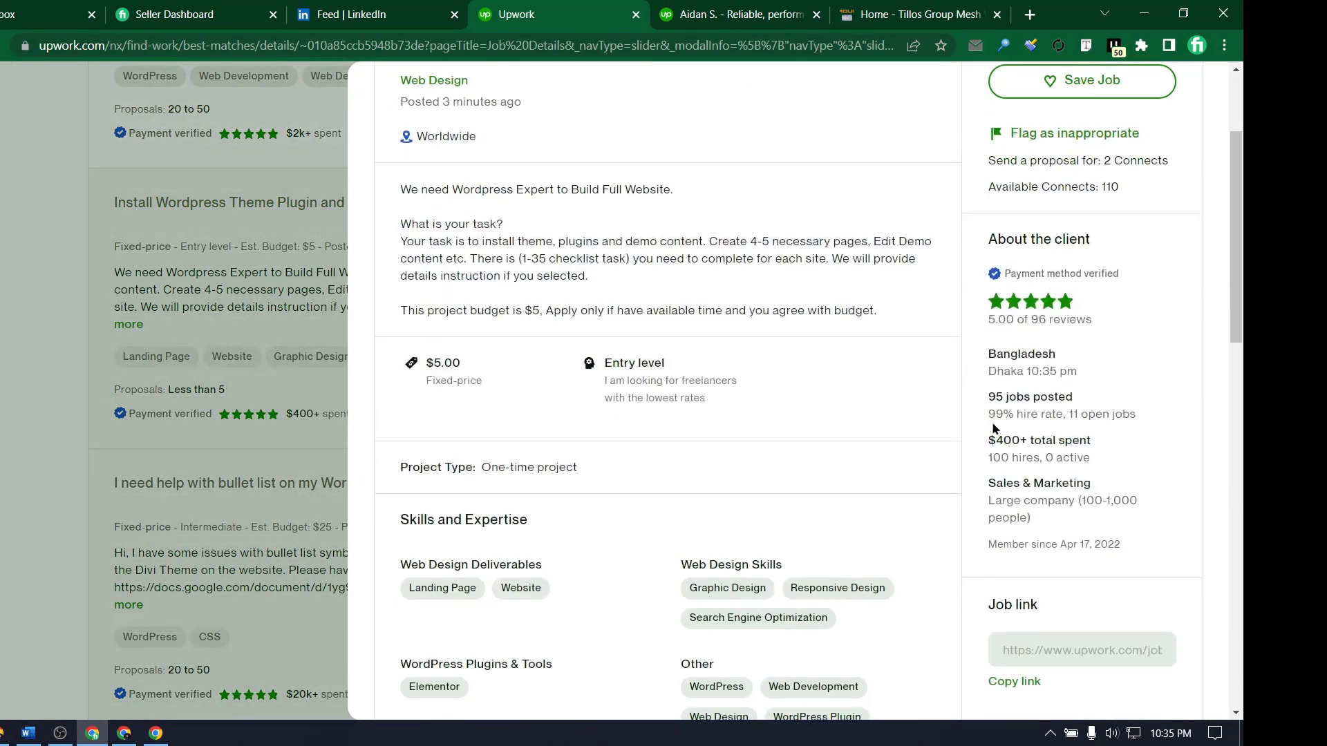
scroll(857, 485, "down", 2)
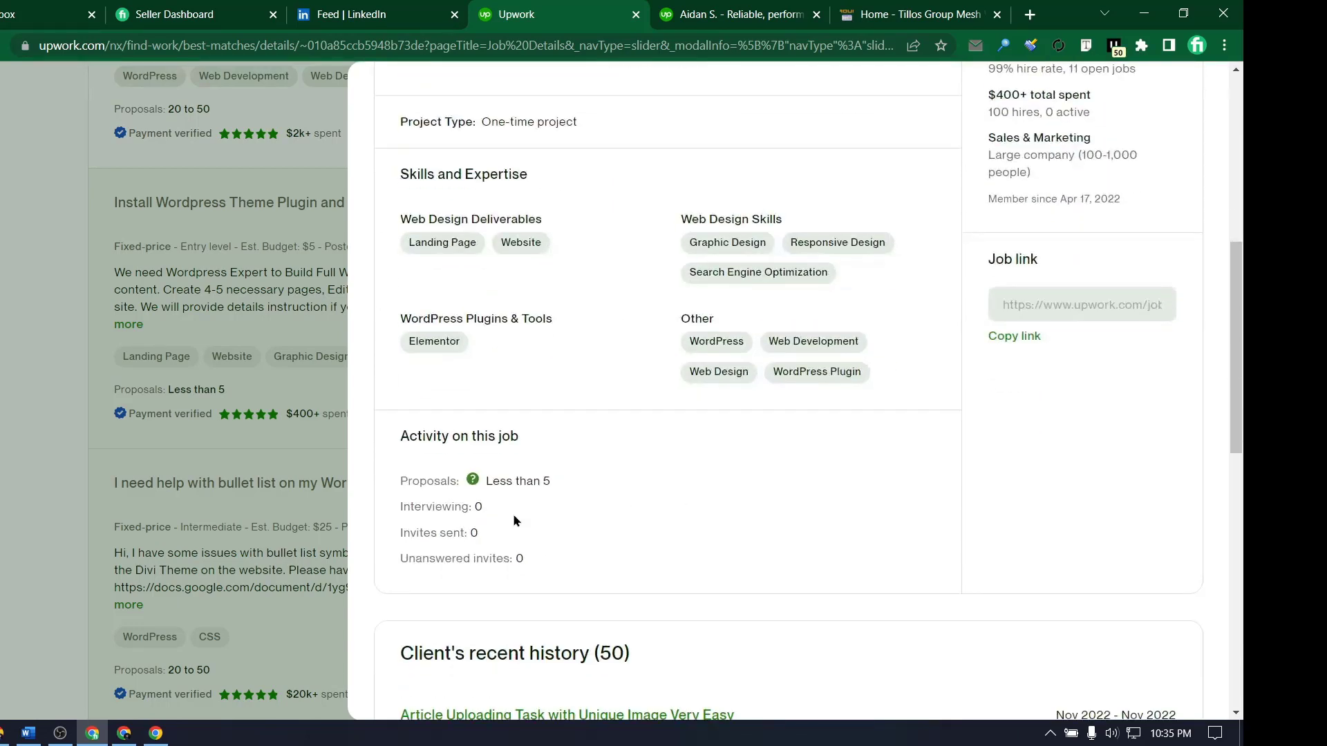
scroll(849, 498, "down", 2)
scroll(989, 436, "up", 9)
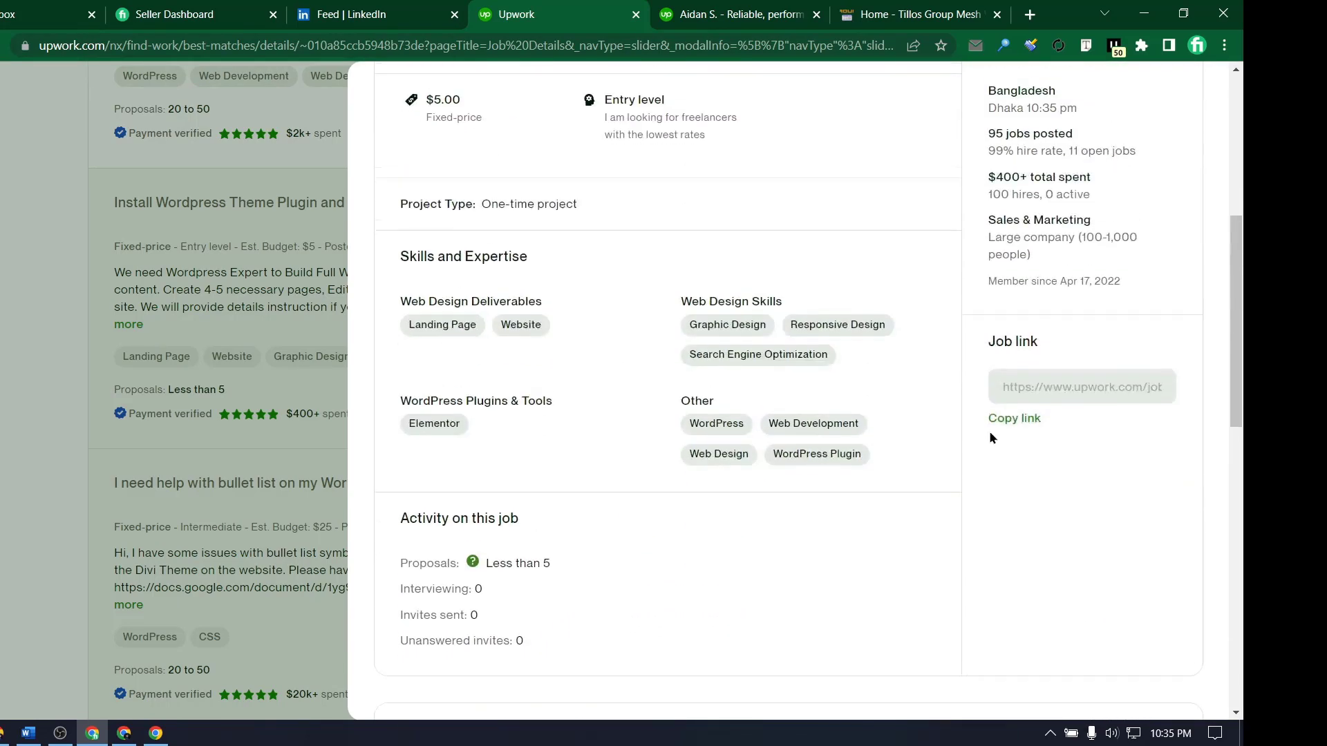
- Reread the theme installation job's checklist task and budget statement, highlighting both passages, and close the job details
scroll(1003, 418, "up", 2)
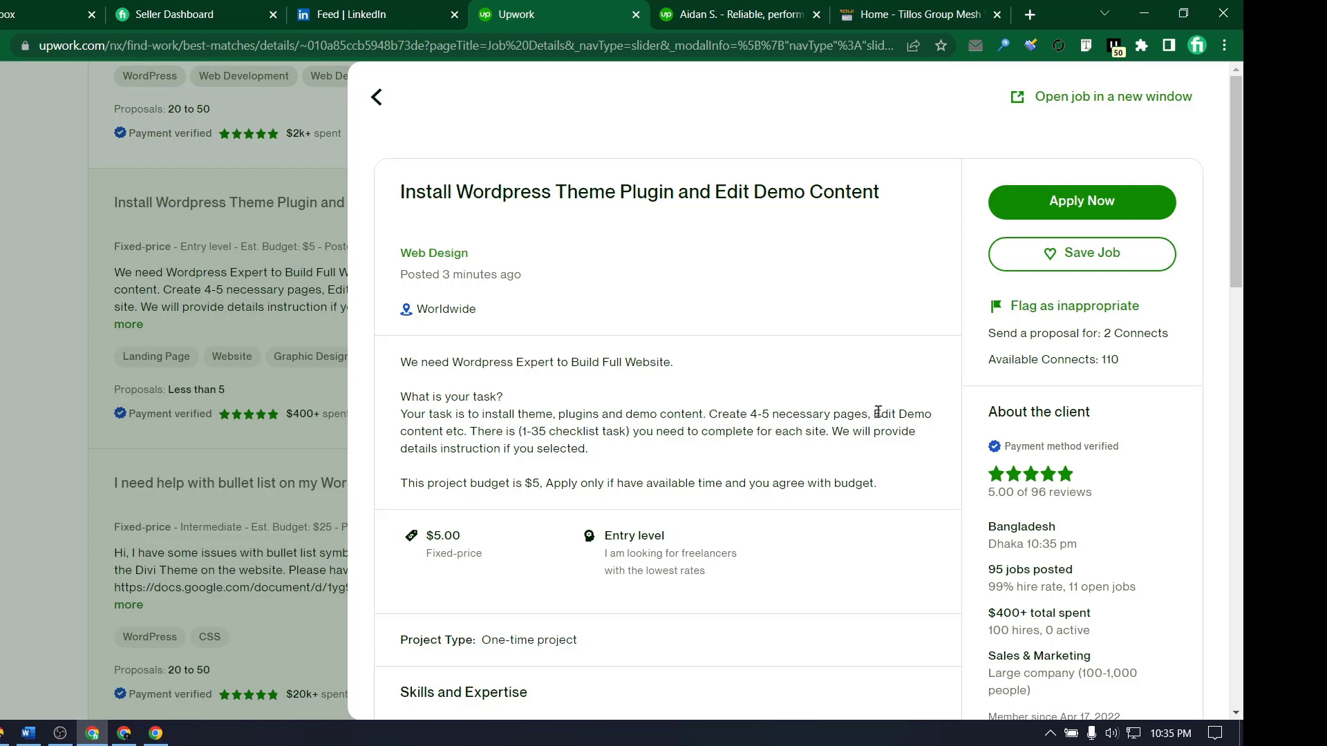
left_click_drag(479, 431, 639, 433)
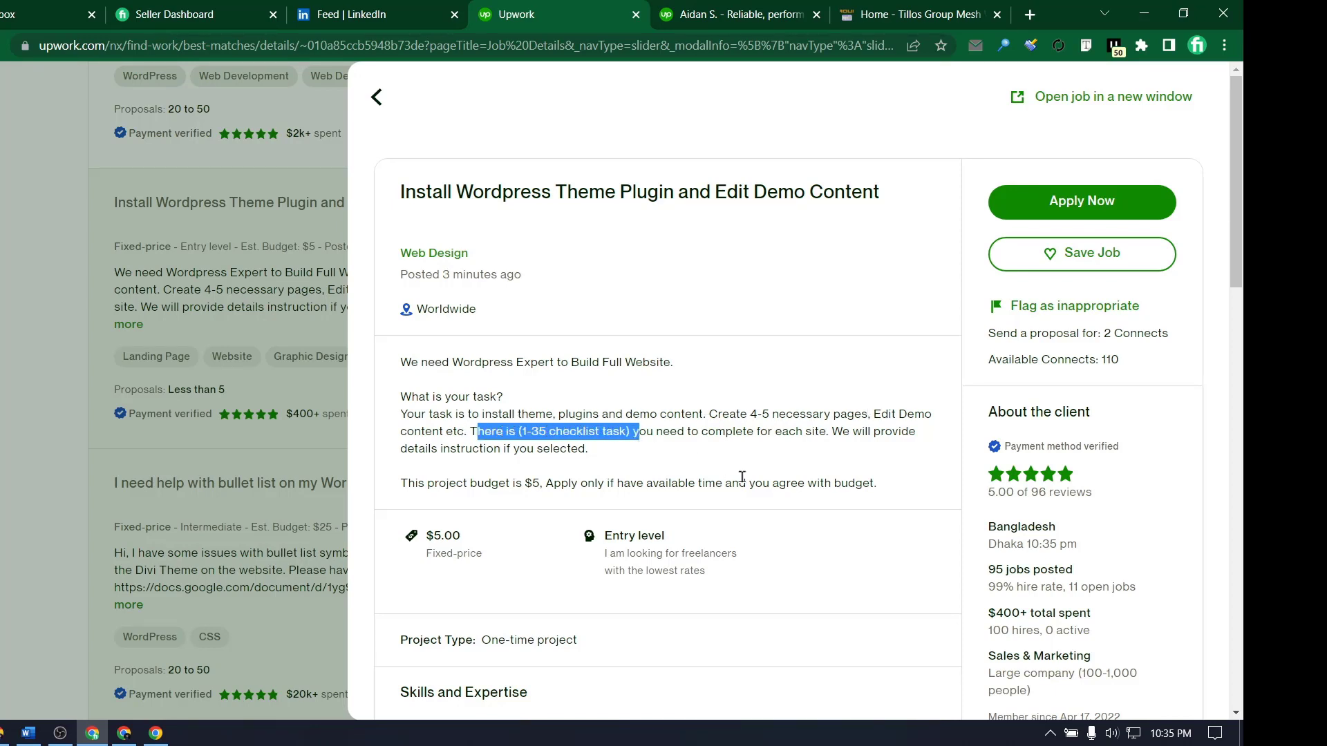
left_click_drag(741, 476, 401, 465)
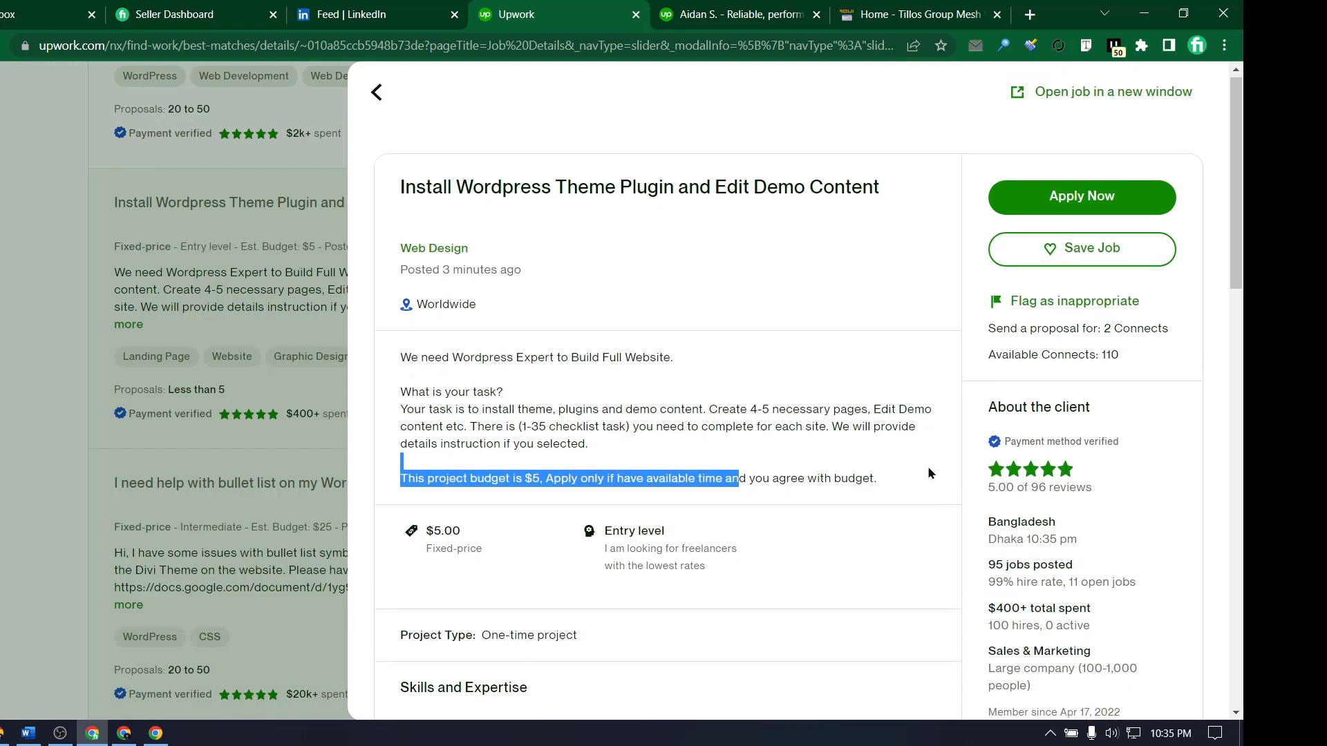
scroll(563, 483, "down", 1)
scroll(365, 138, "up", 1)
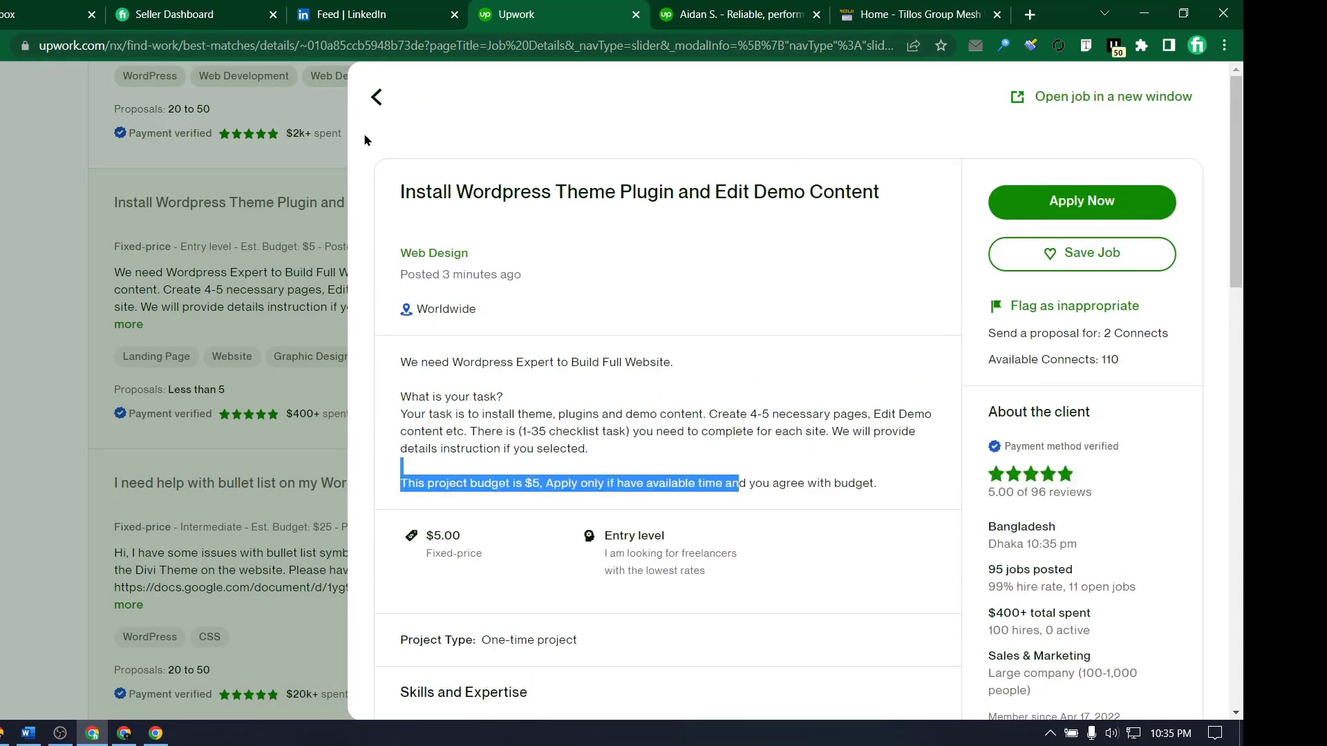
left_click(376, 98)
- Open the "Tweaks to wordpress sites" job and check the client's hire rate, the screening question, skills and job activity
scroll(370, 541, "down", 4)
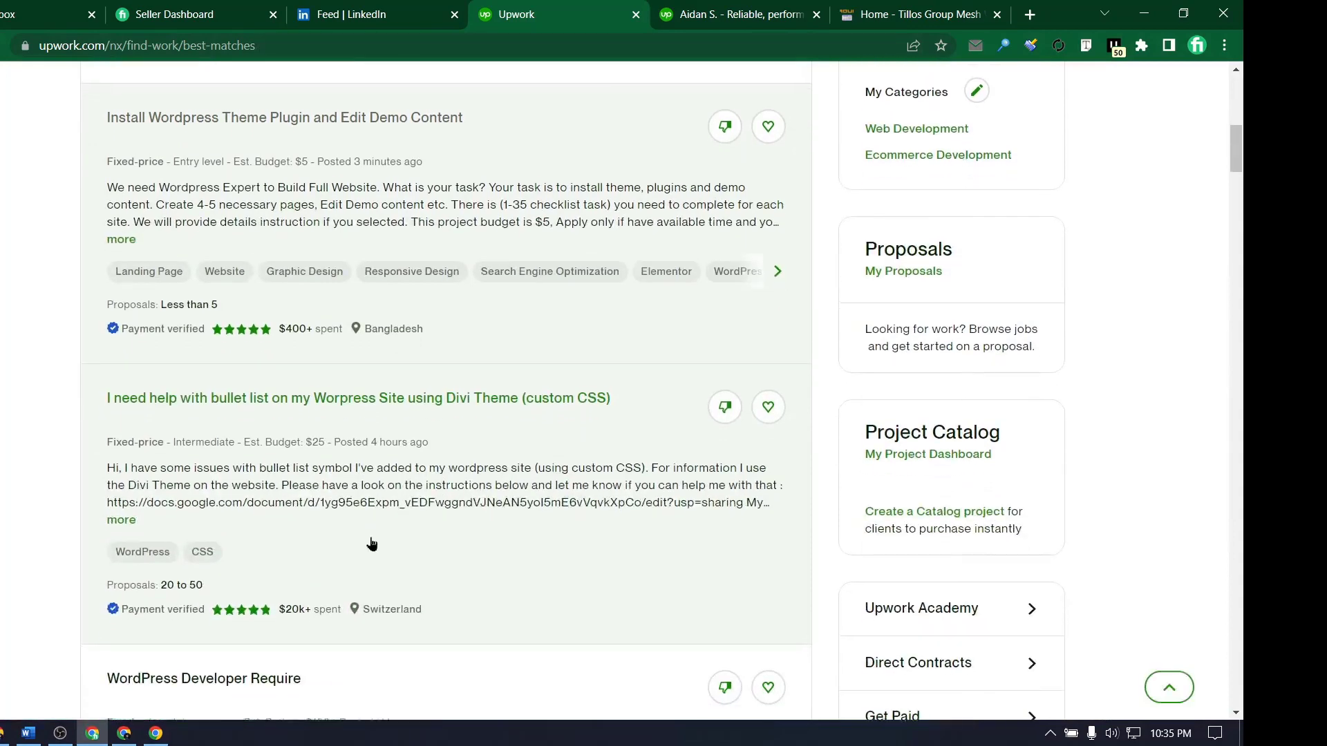
scroll(371, 542, "down", 8)
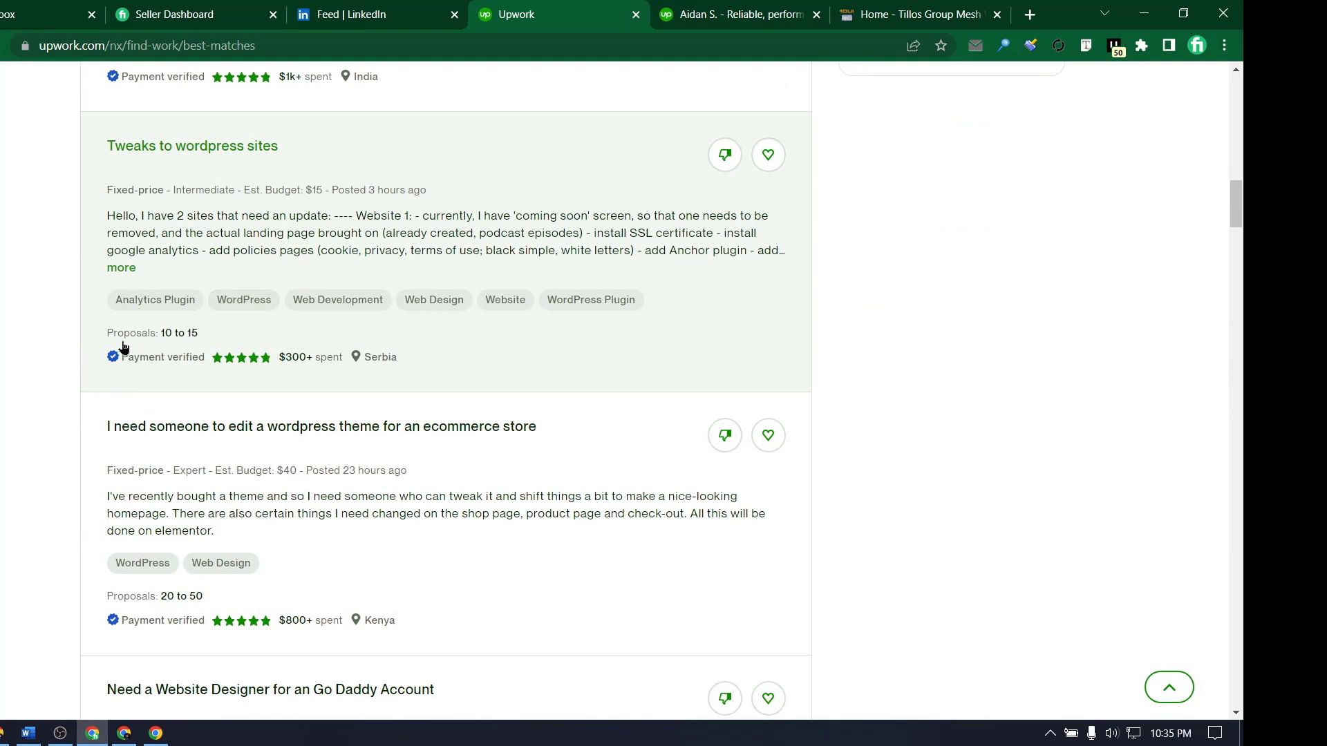
left_click(484, 234)
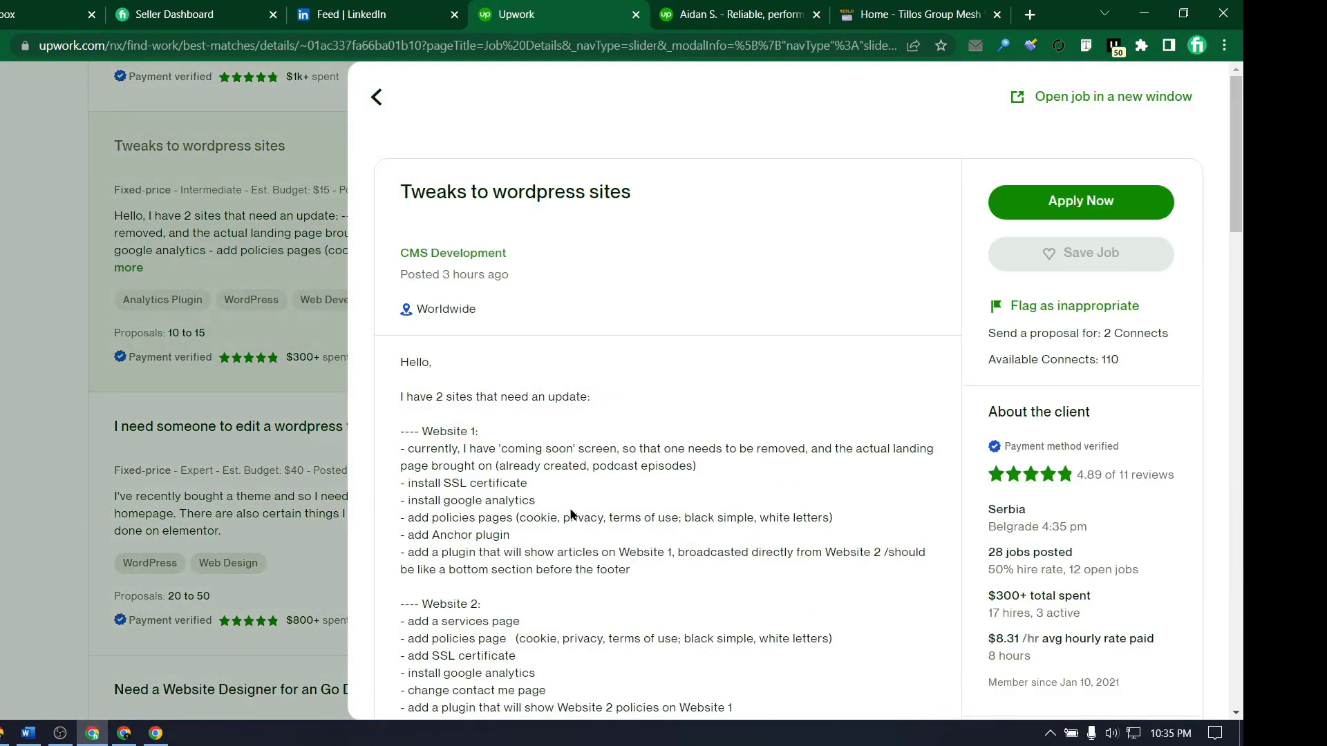
scroll(571, 514, "down", 1)
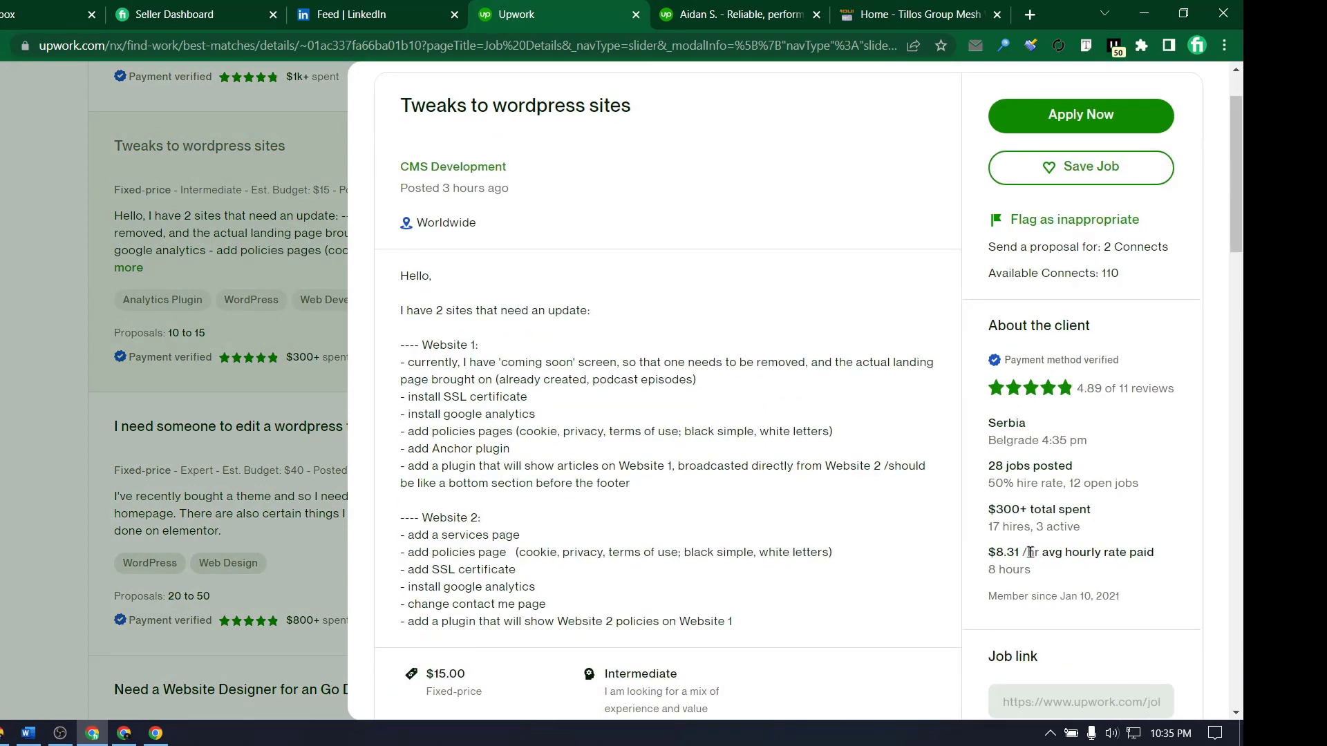
left_click_drag(994, 482, 1041, 483)
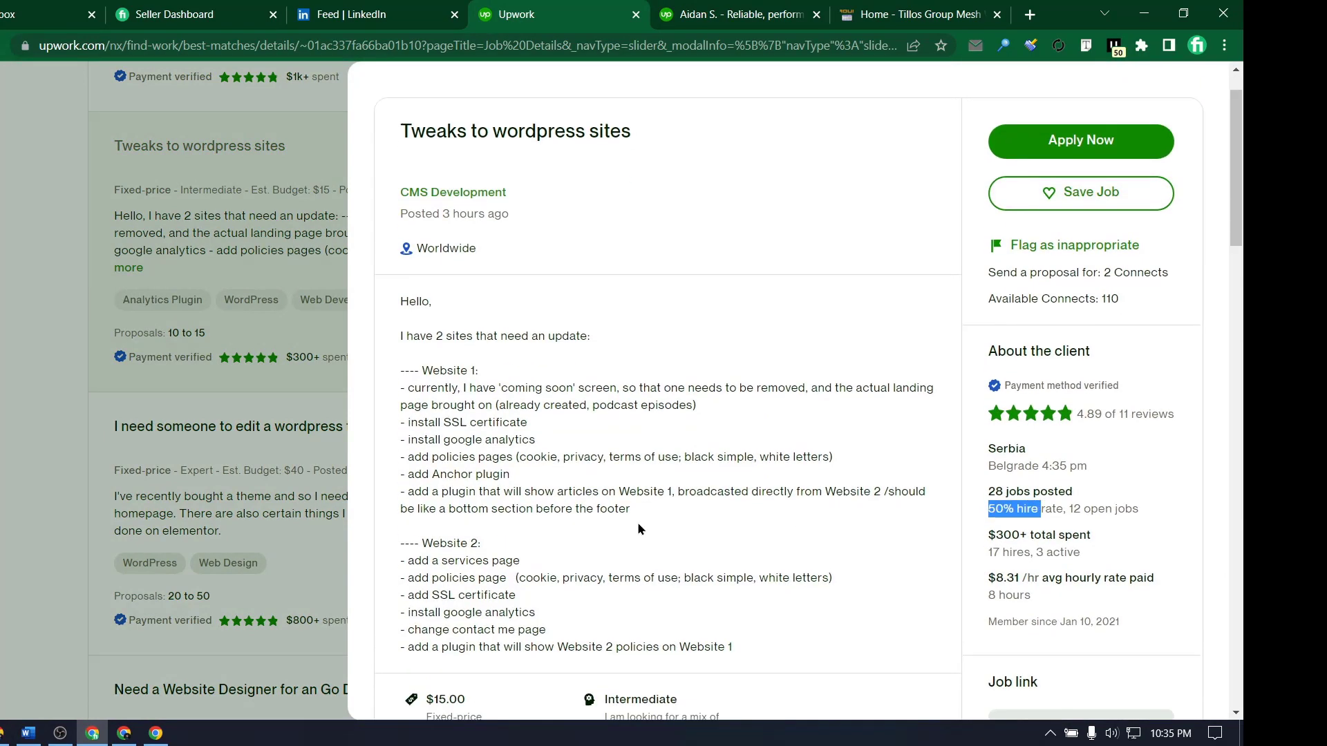
scroll(627, 495, "down", 6)
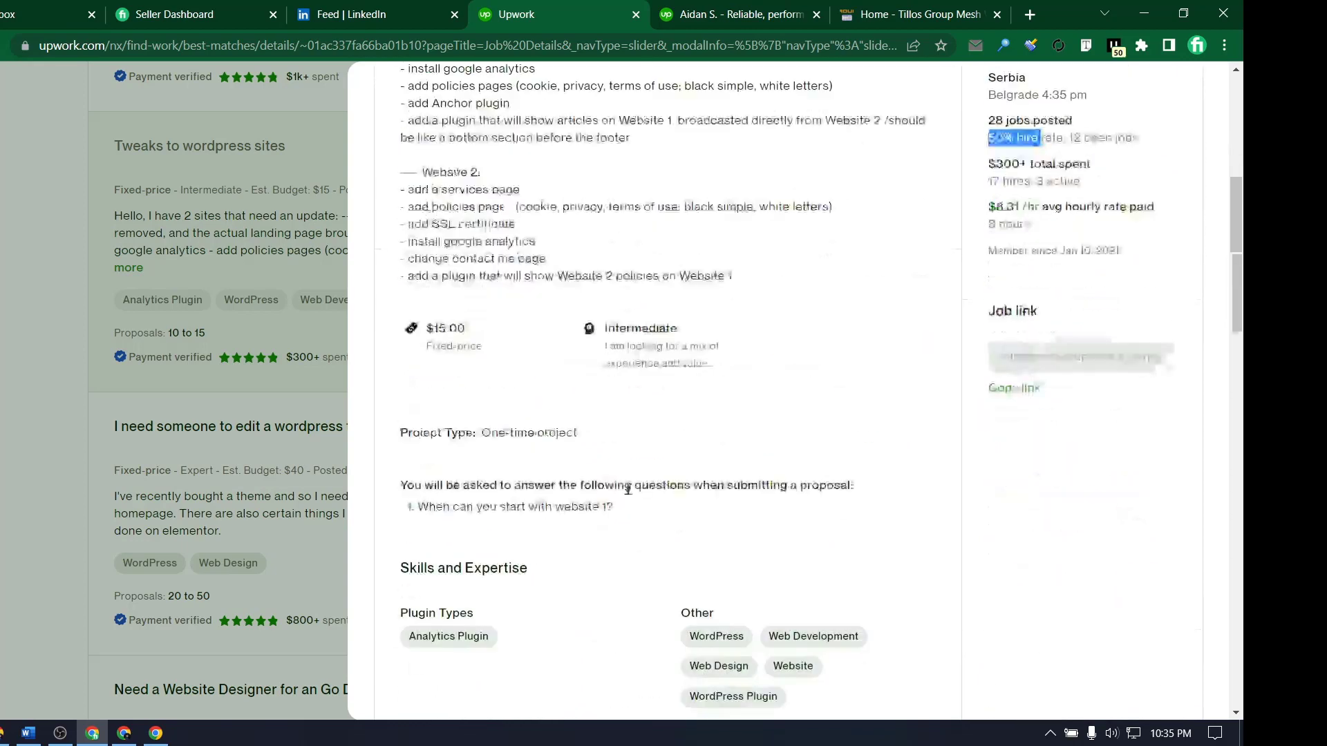
scroll(627, 495, "down", 3)
scroll(598, 415, "up", 4)
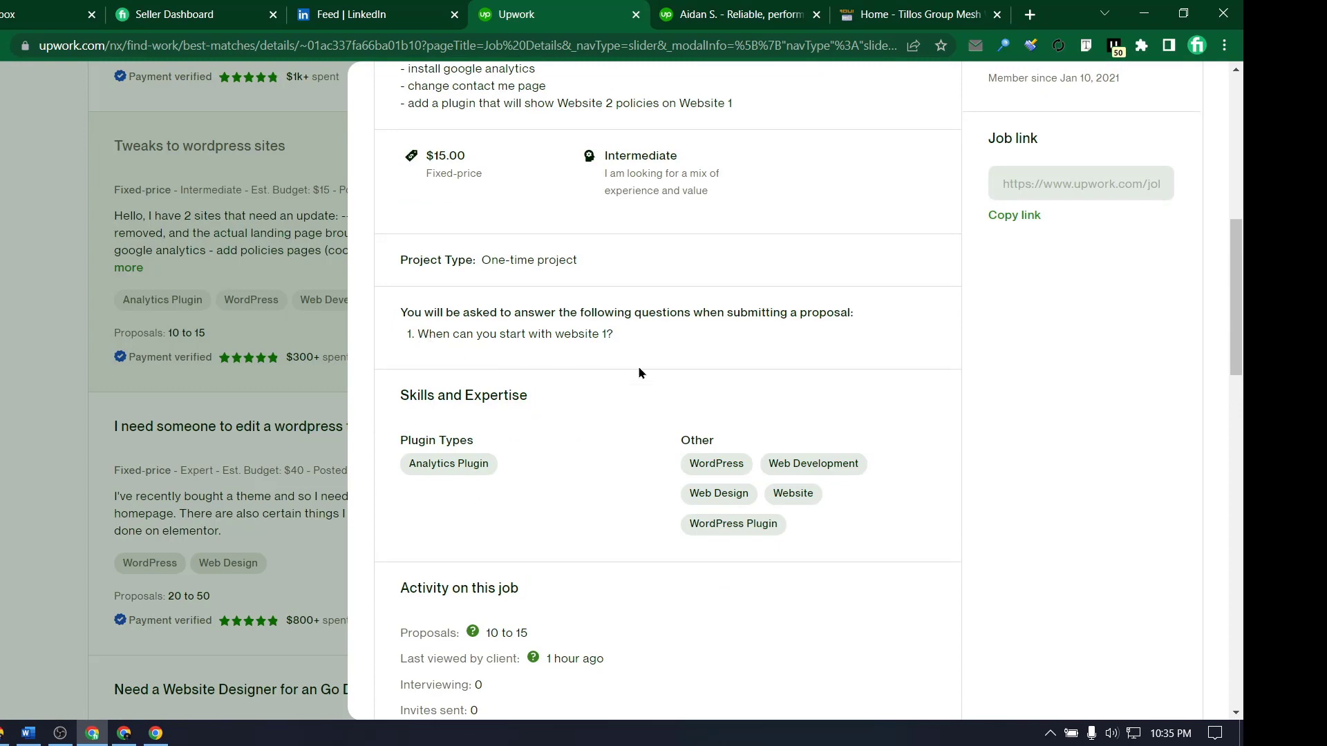
- Read the WordPress tweaks job's task list for both websites, and review its activity and the client's recent history
scroll(748, 400, "up", 5)
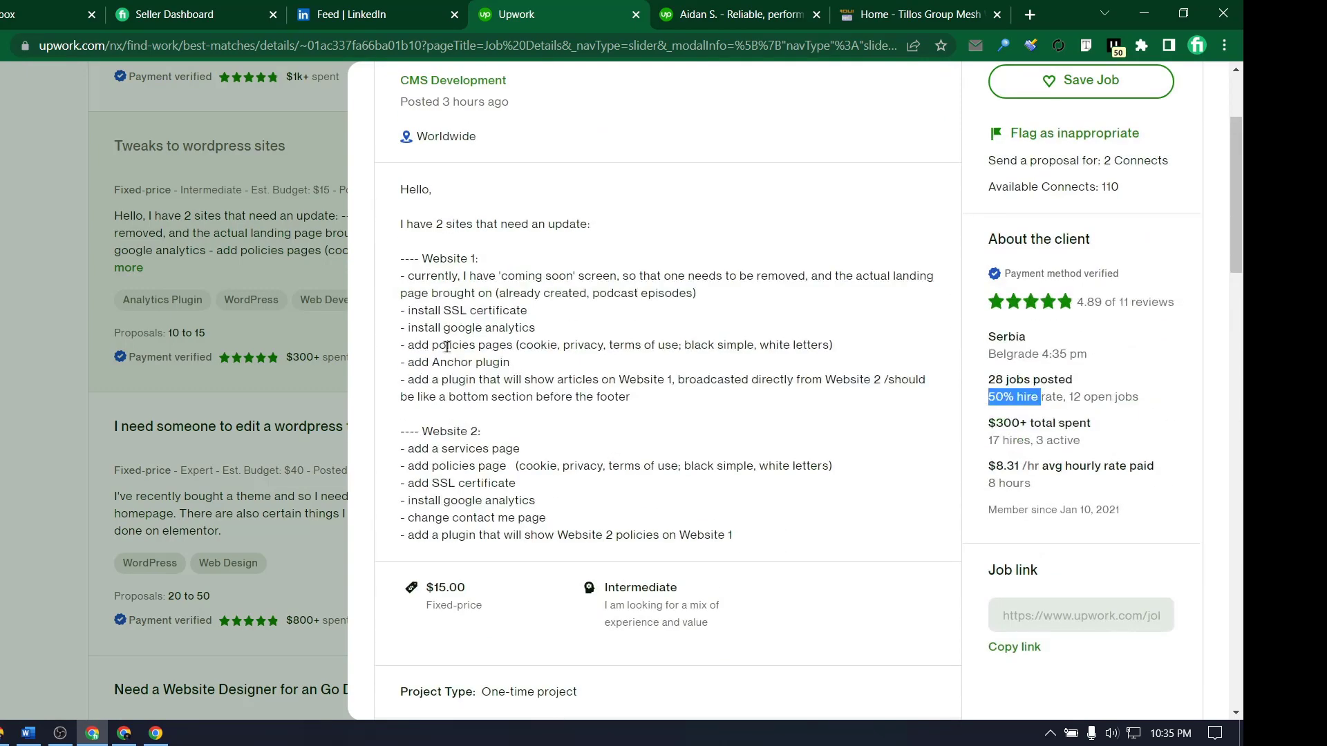
scroll(446, 332, "up", 1)
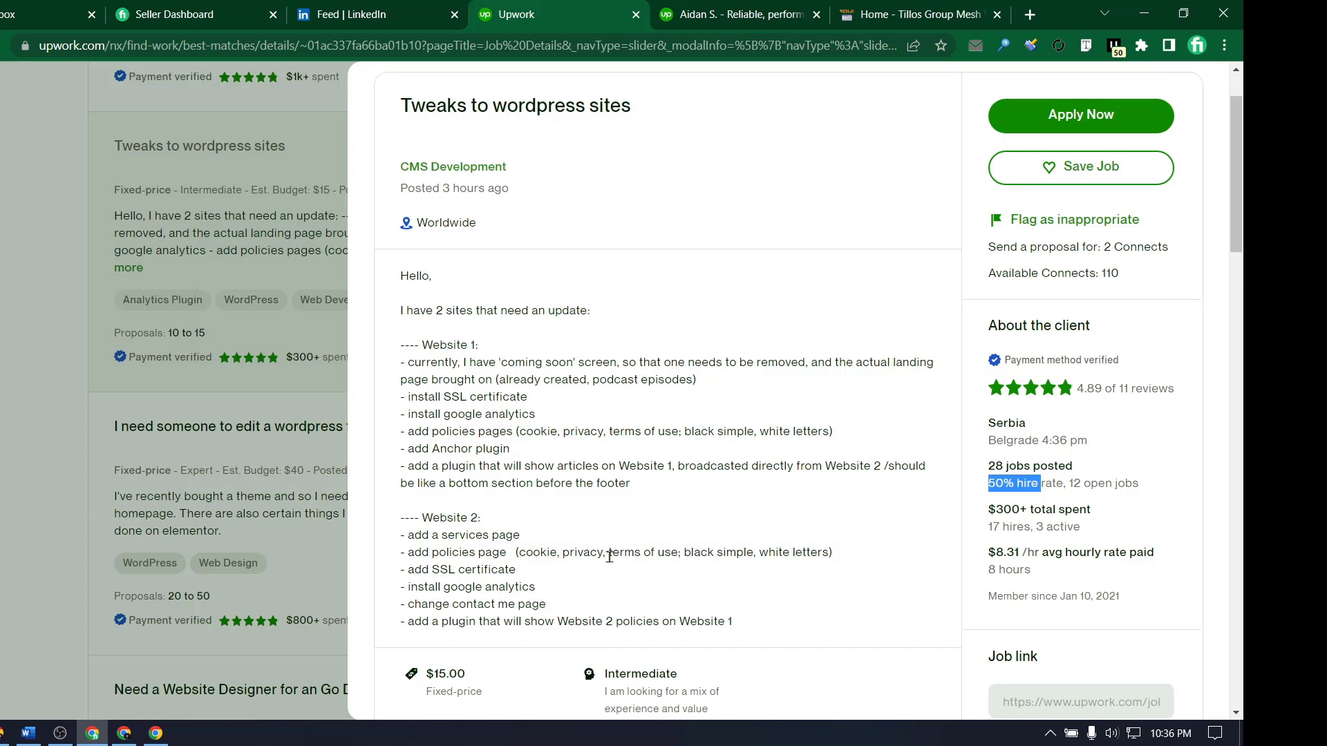
scroll(610, 555, "down", 1)
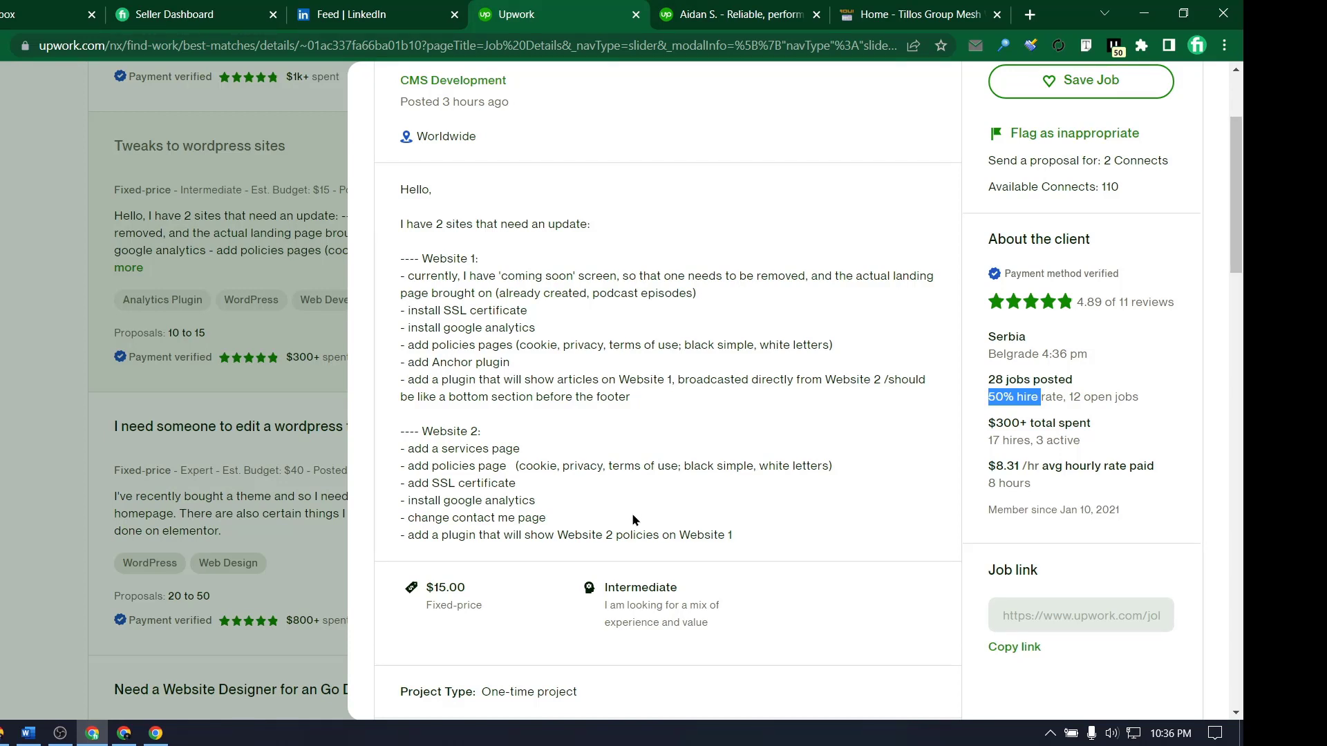
scroll(633, 520, "down", 1)
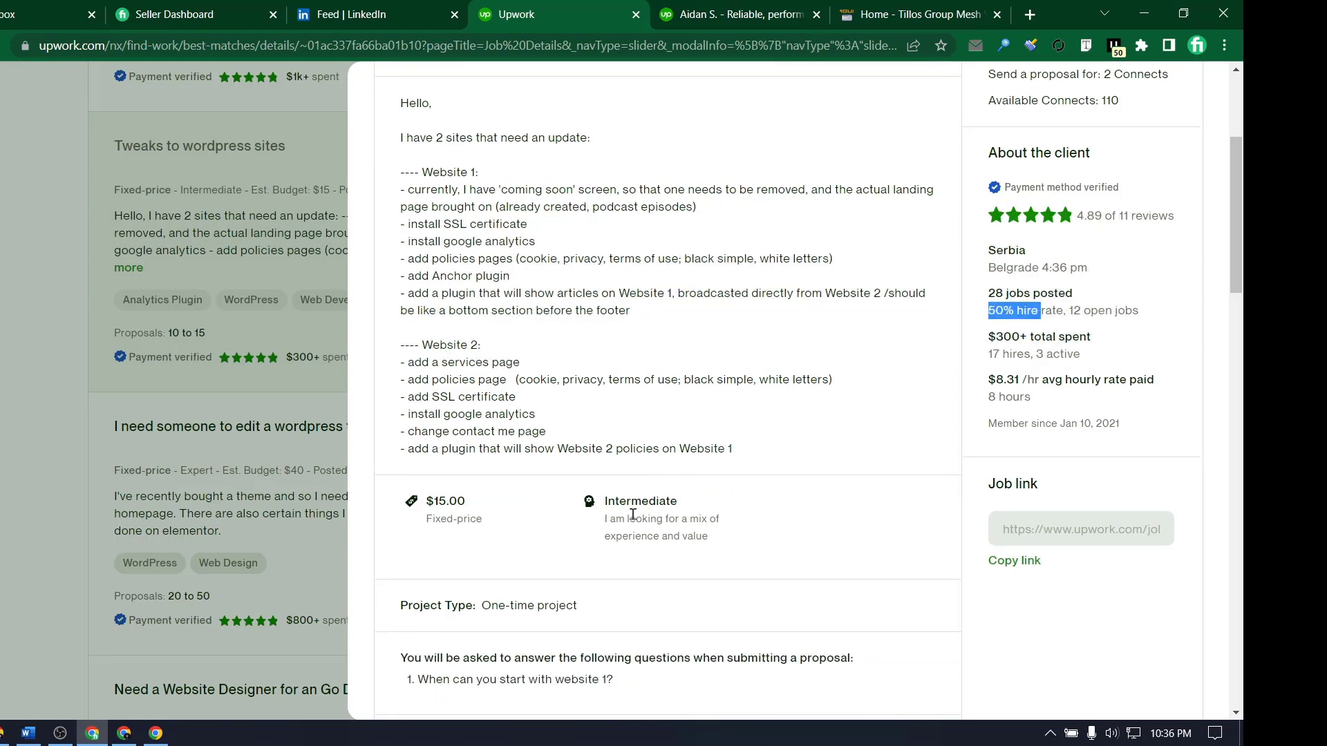
scroll(633, 515, "down", 8)
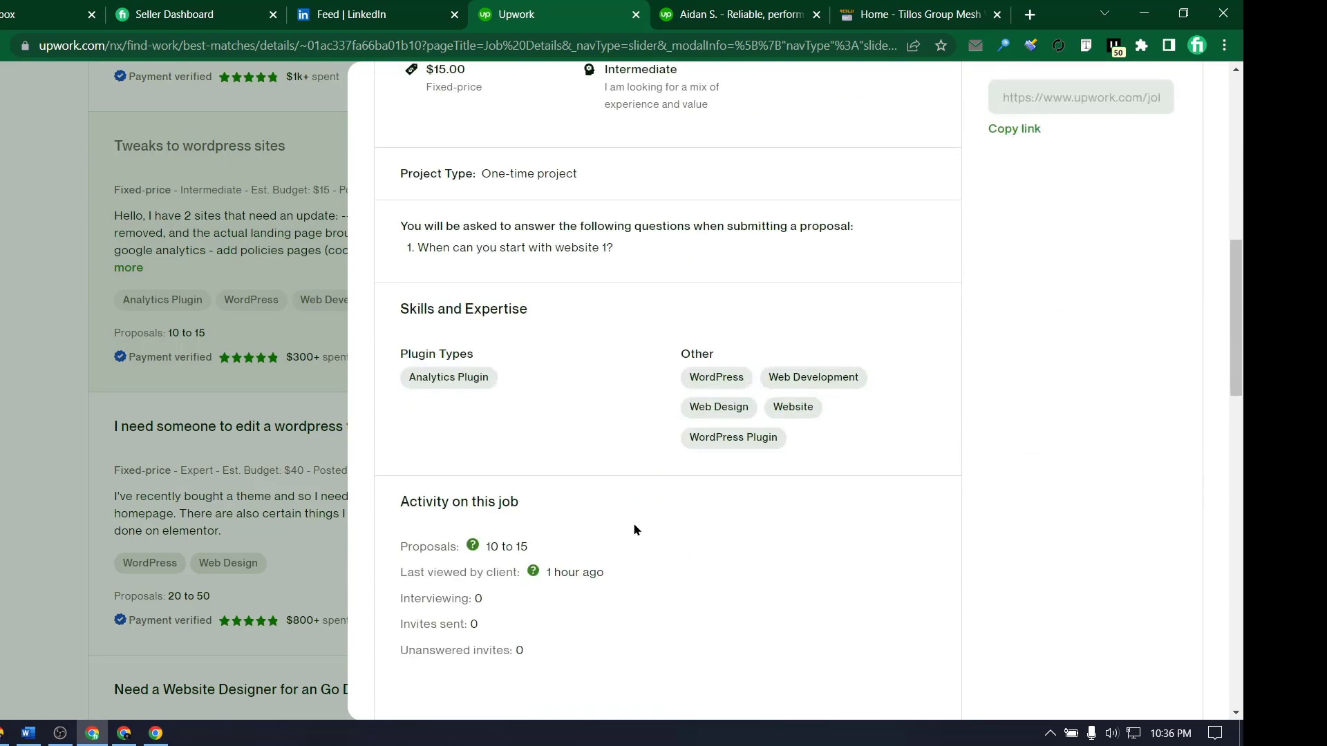
scroll(636, 528, "down", 3)
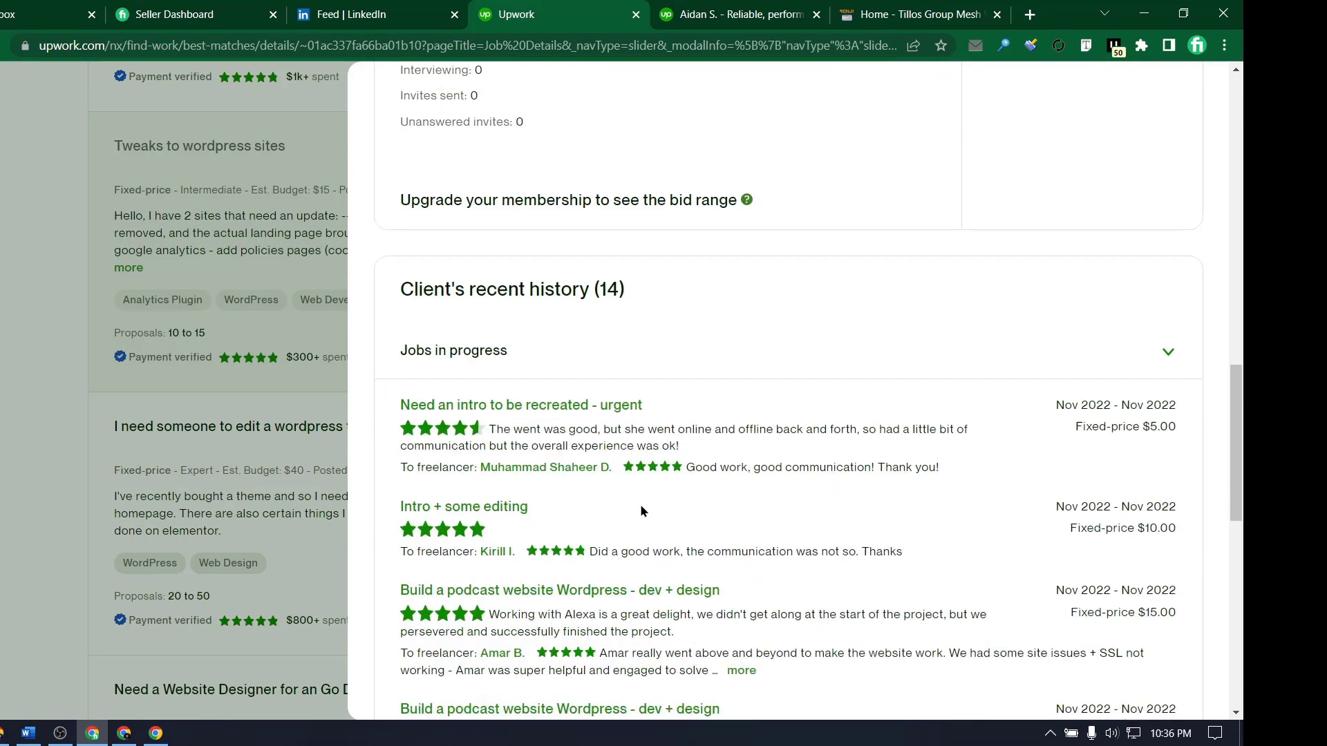
- Start applying to the "Tweaks to wordpress sites" job from its details
scroll(867, 432, "up", 4)
scroll(1043, 374, "up", 7)
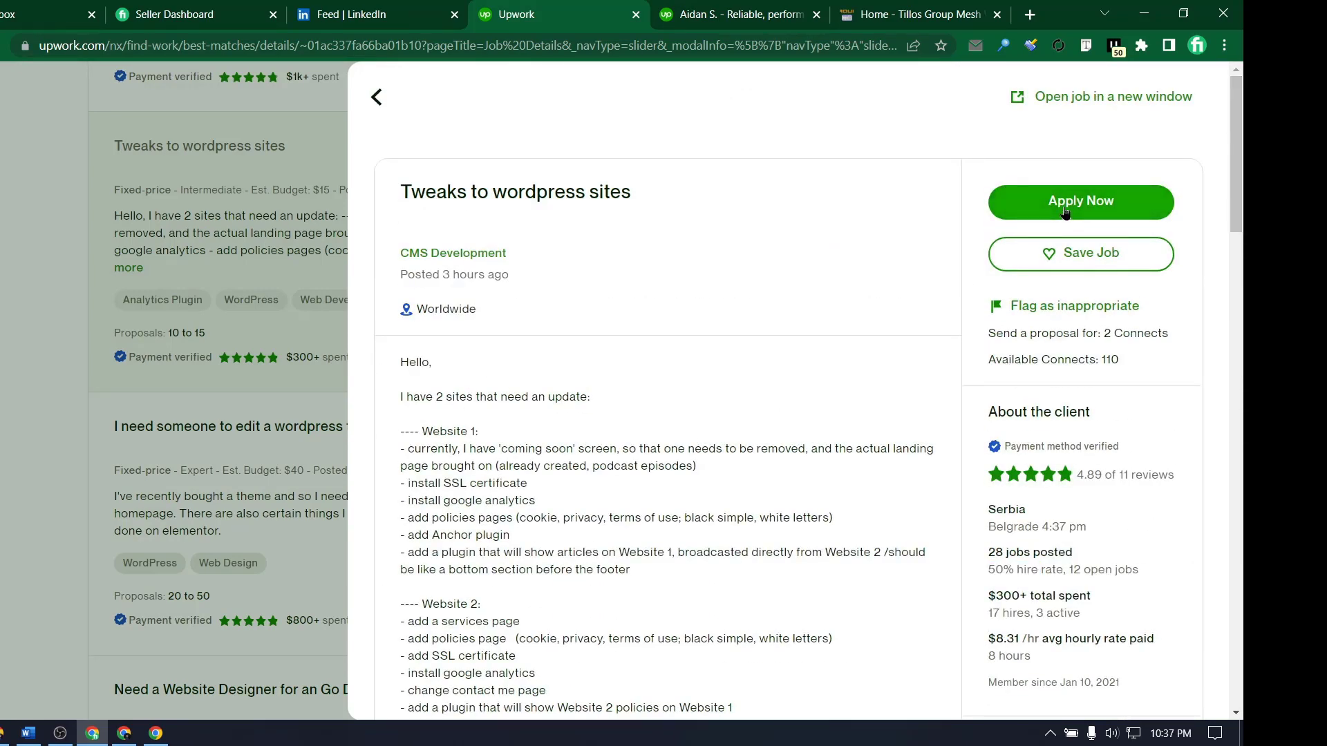
left_click(1081, 202)
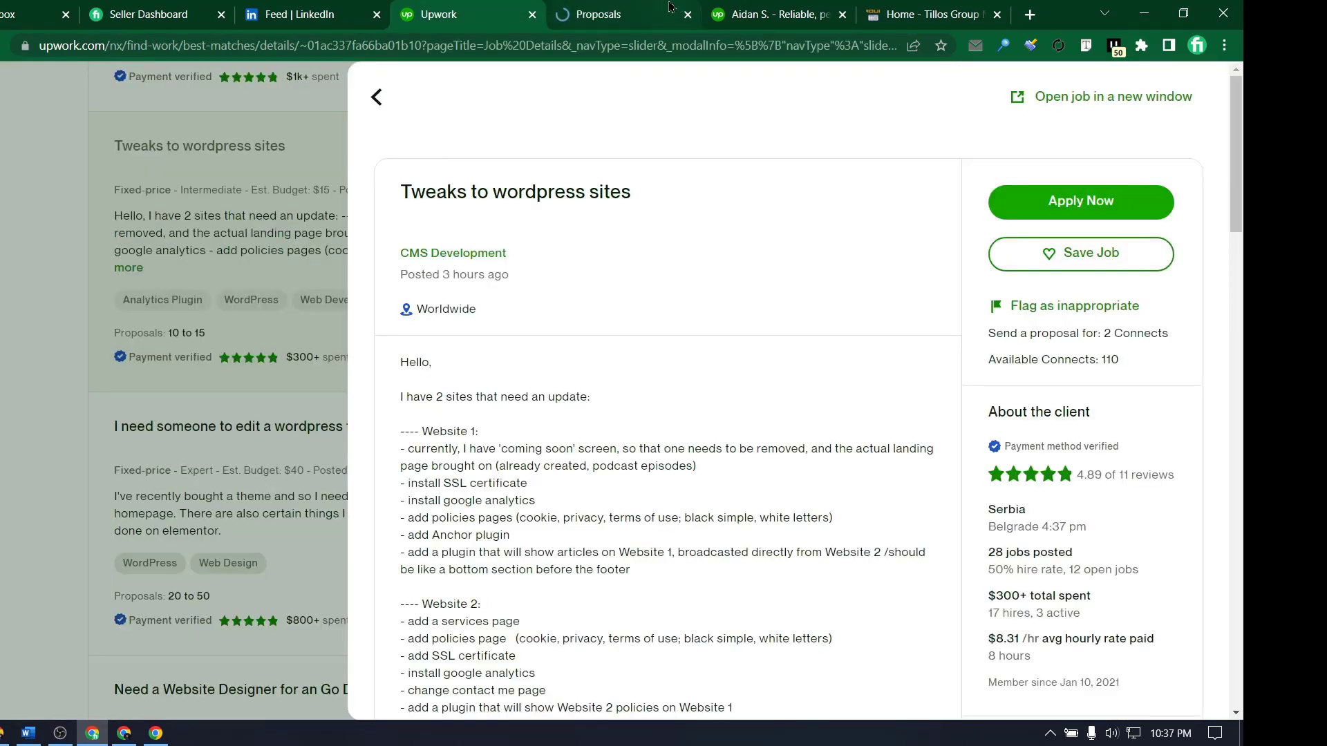
- Read the job's requirements and the client's recent history, highlighting the client's name in a freelancer review, and check the other open jobs
scroll(900, 378, "down", 3)
scroll(900, 378, "down", 2)
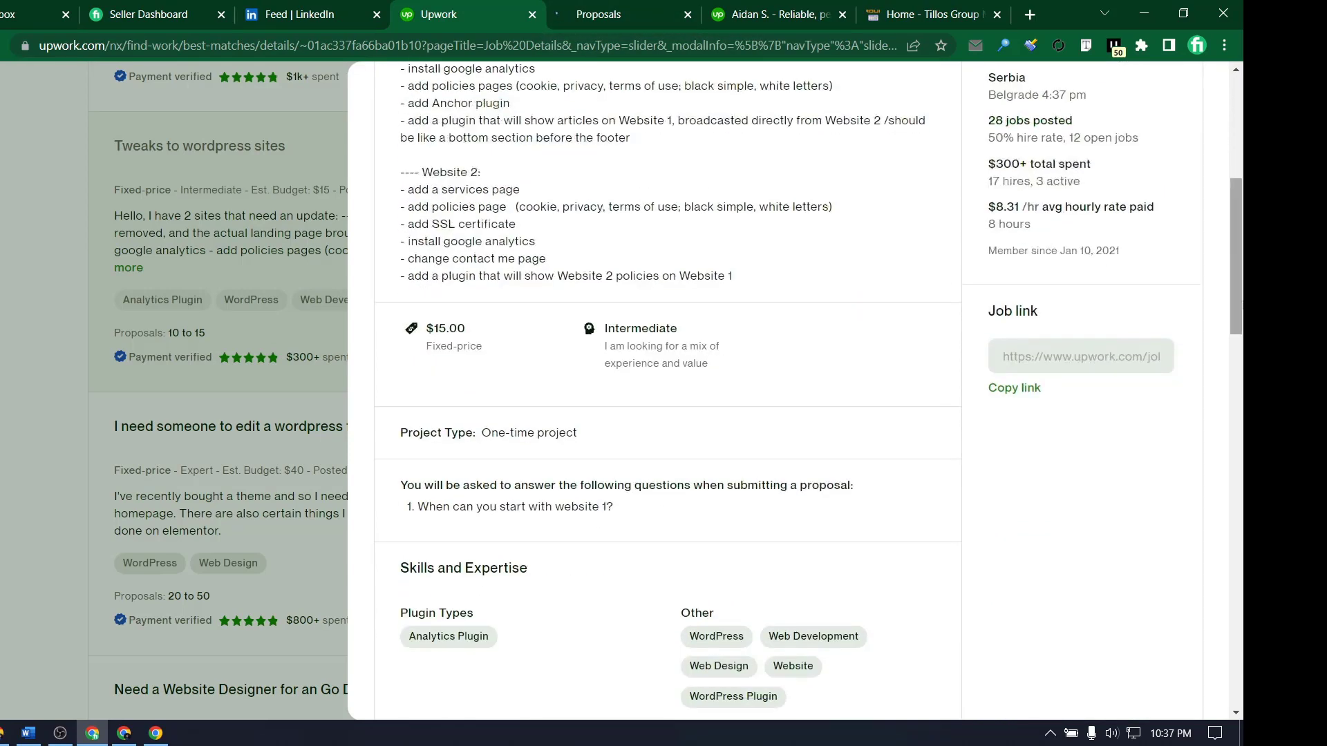
left_click_drag(1233, 293, 1233, 409)
scroll(1118, 439, "down", 4)
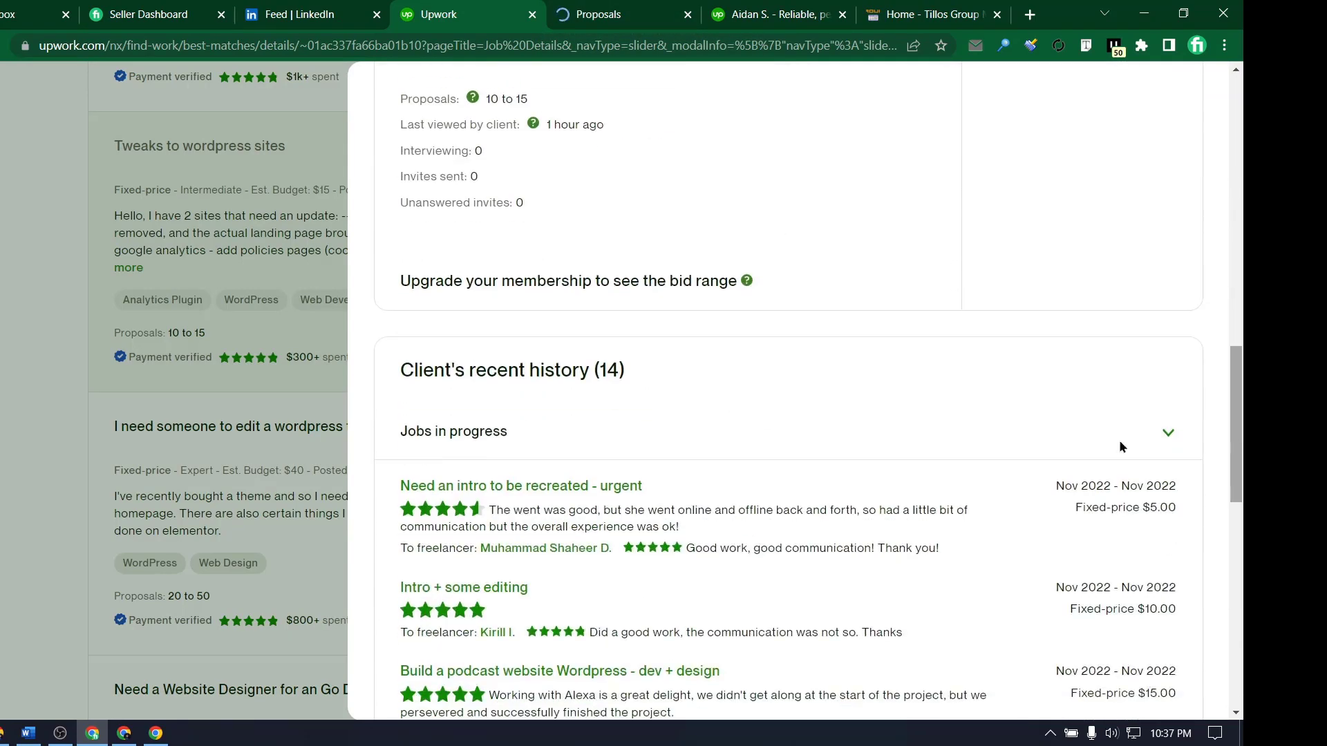
scroll(902, 445, "down", 1)
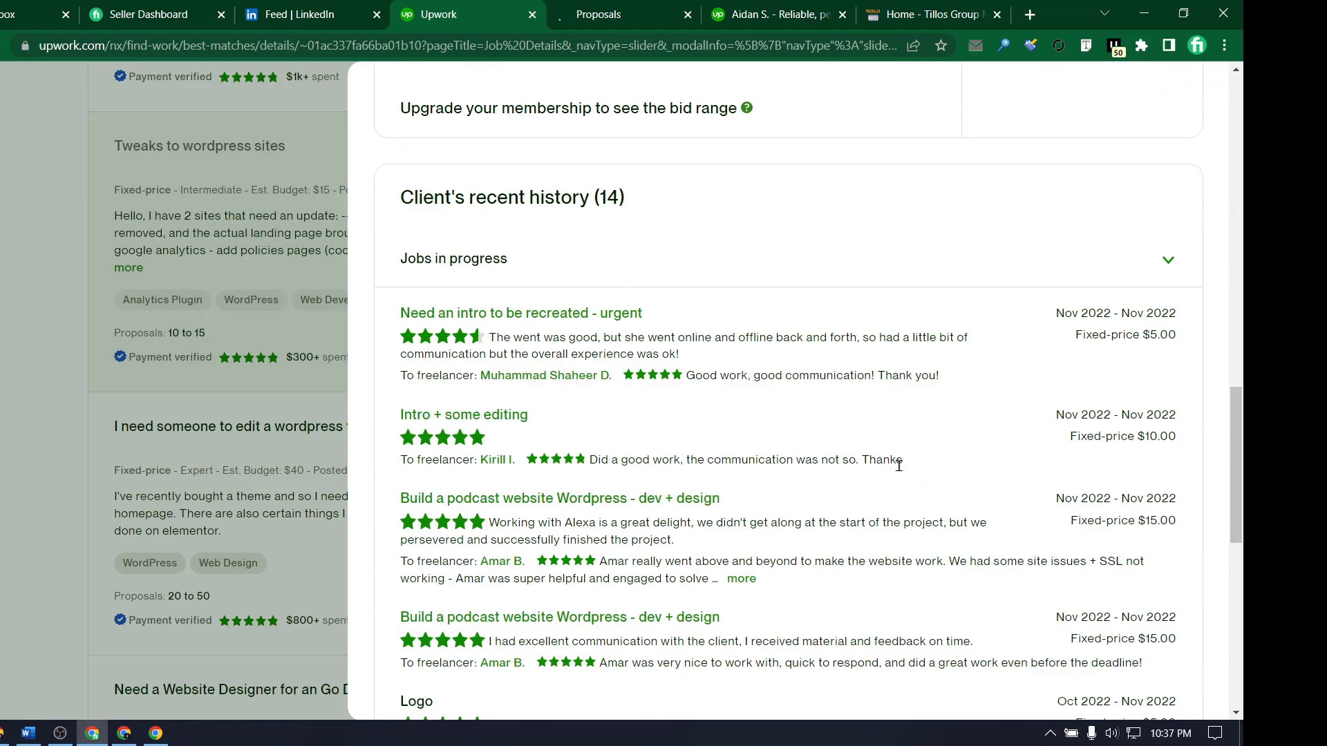
left_click_drag(1235, 449, 1236, 142)
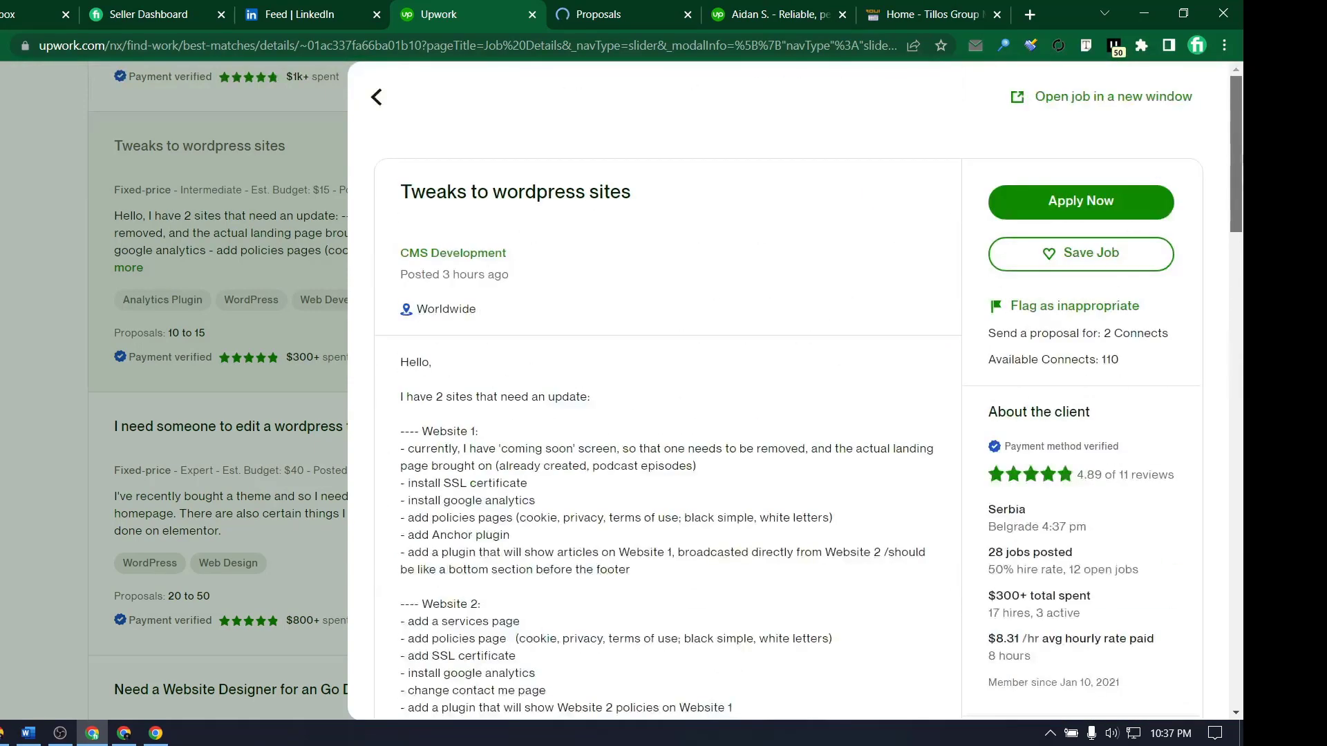
scroll(679, 460, "down", 15)
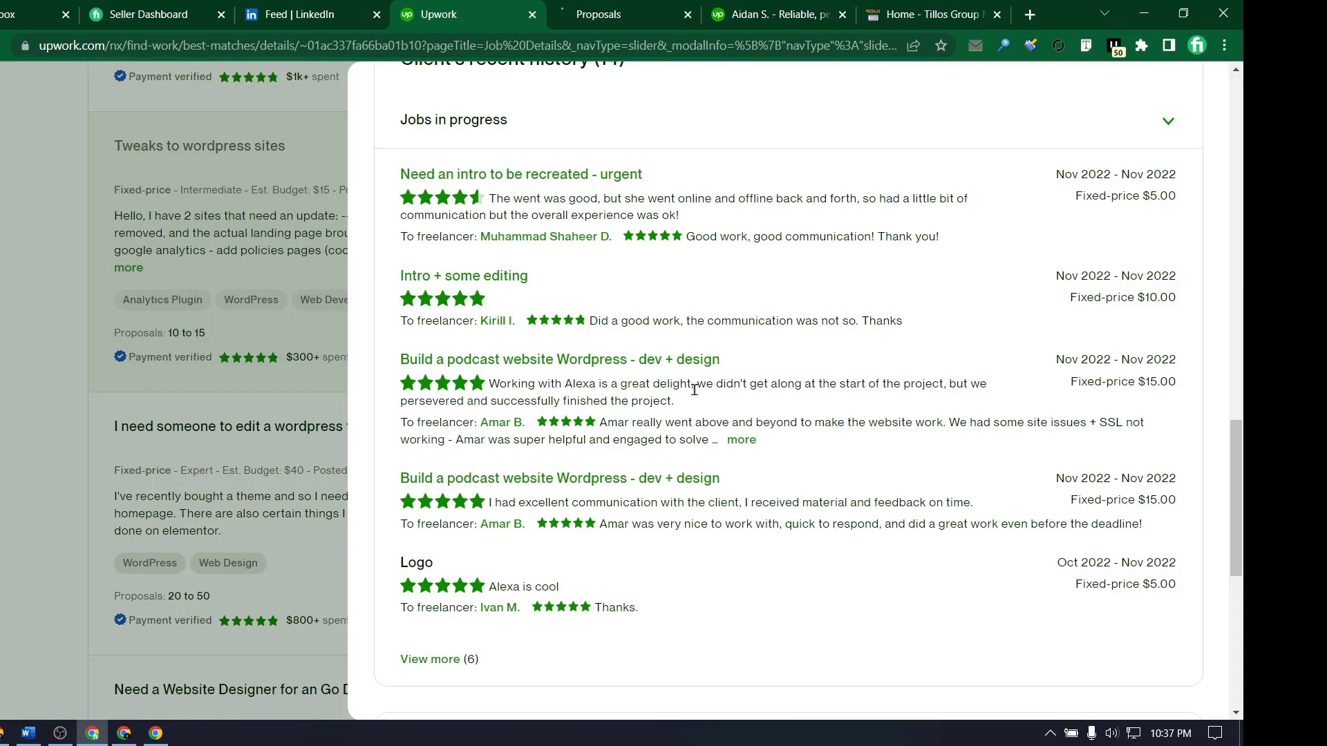
double_click(582, 384)
scroll(447, 525, "down", 2)
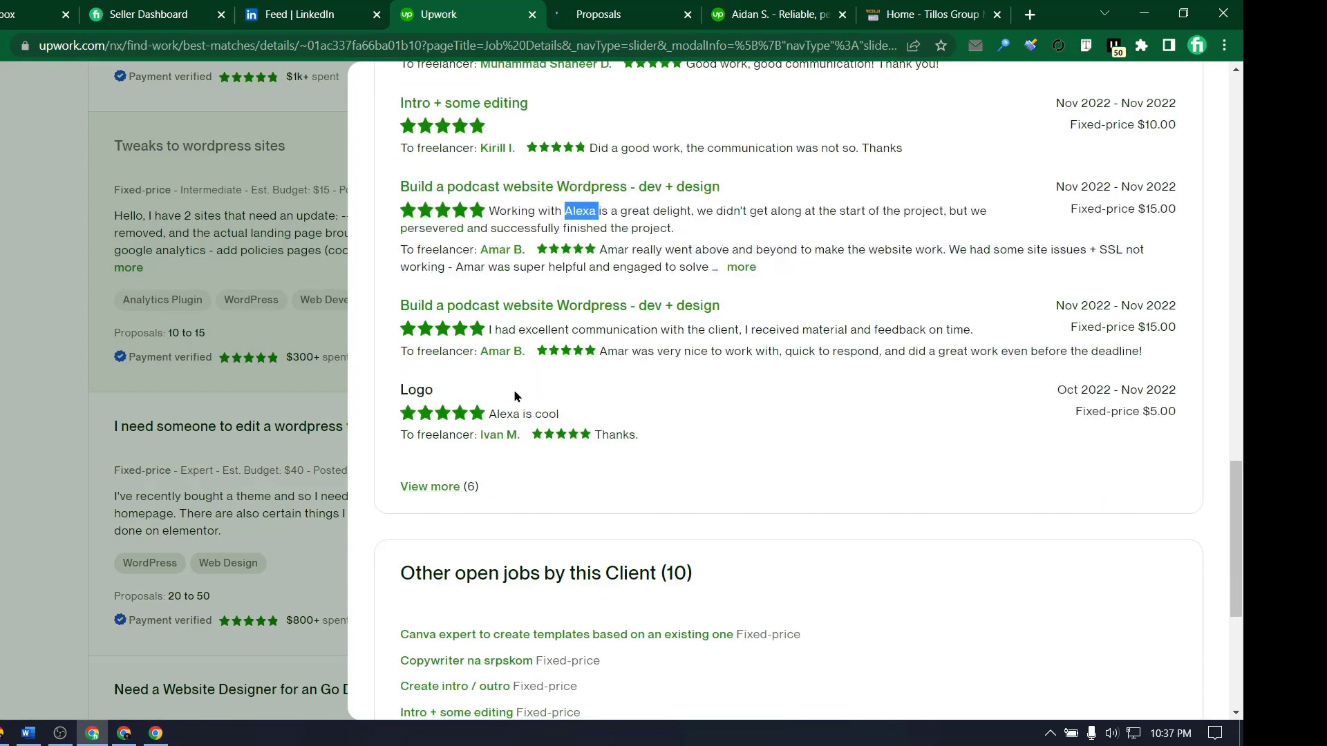
scroll(587, 332, "down", 1)
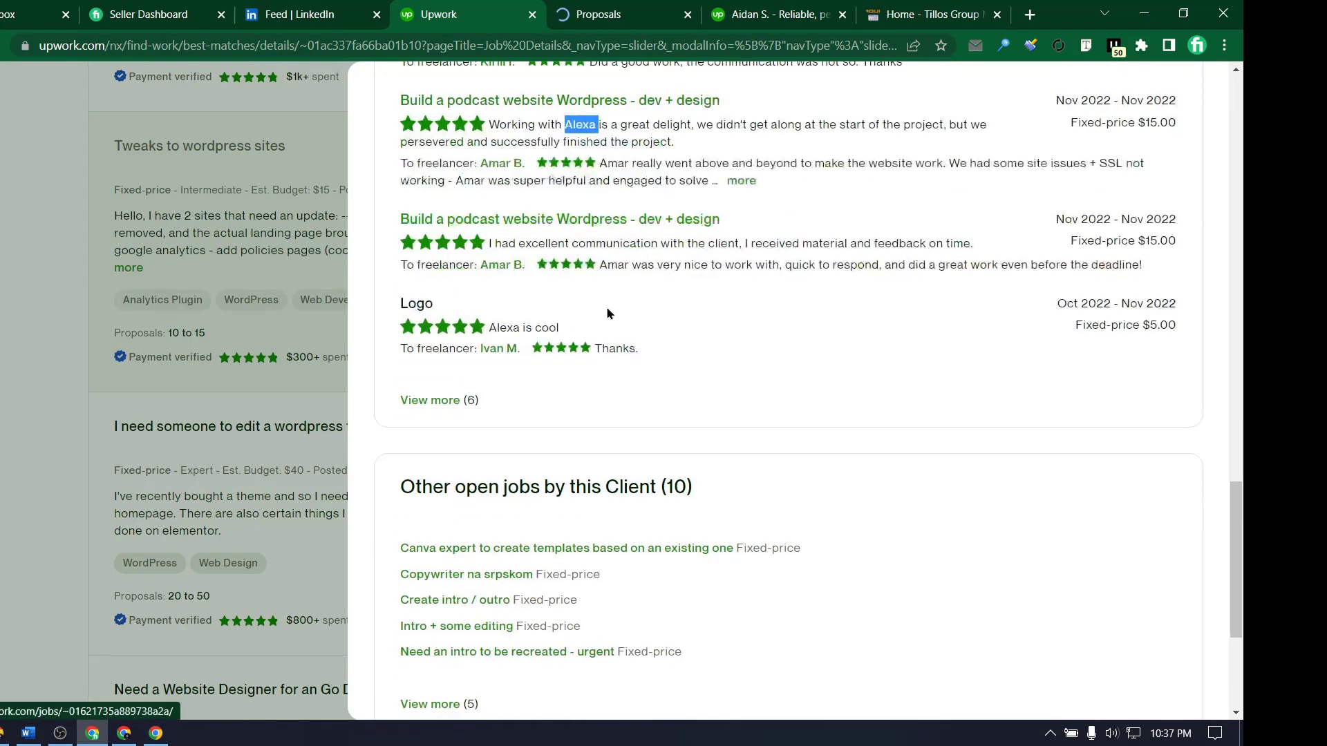
scroll(607, 305, "up", 1)
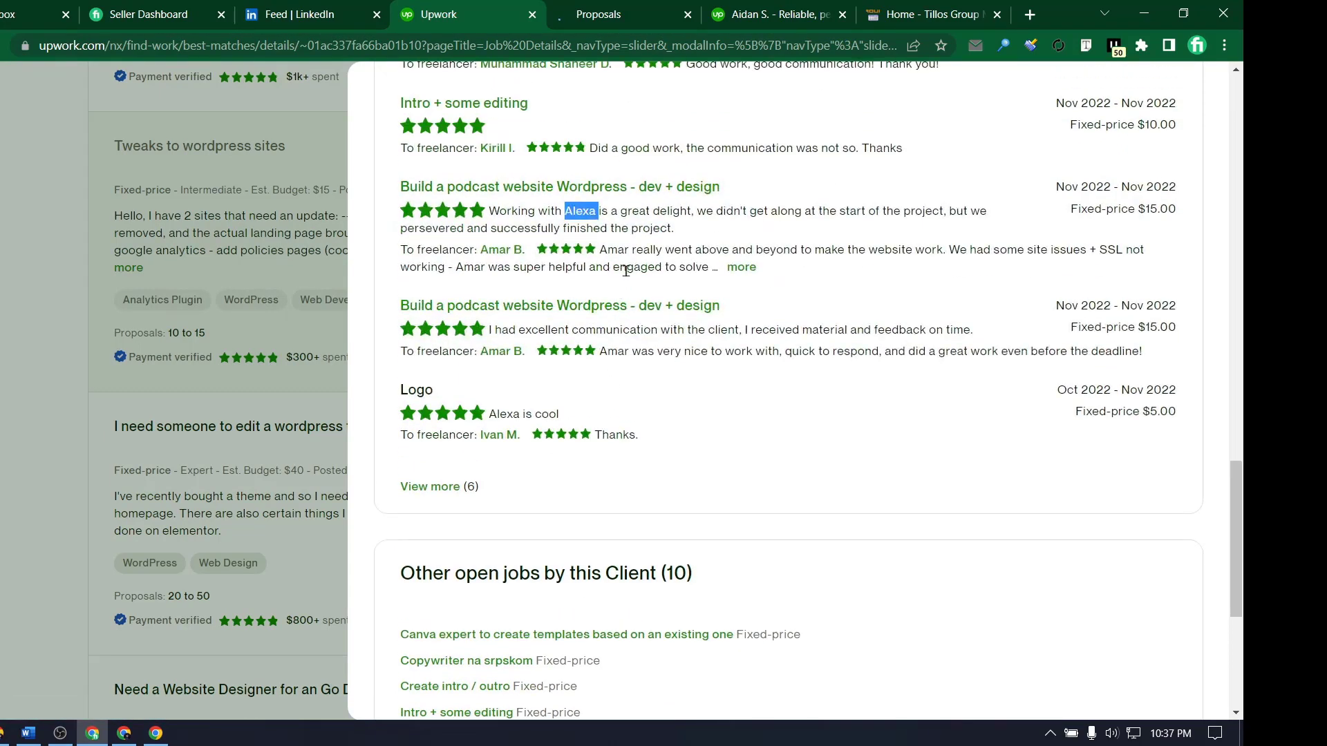
- Open the job's proposal form and choose the Web Design specialized profile for the proposal
left_click(651, 10)
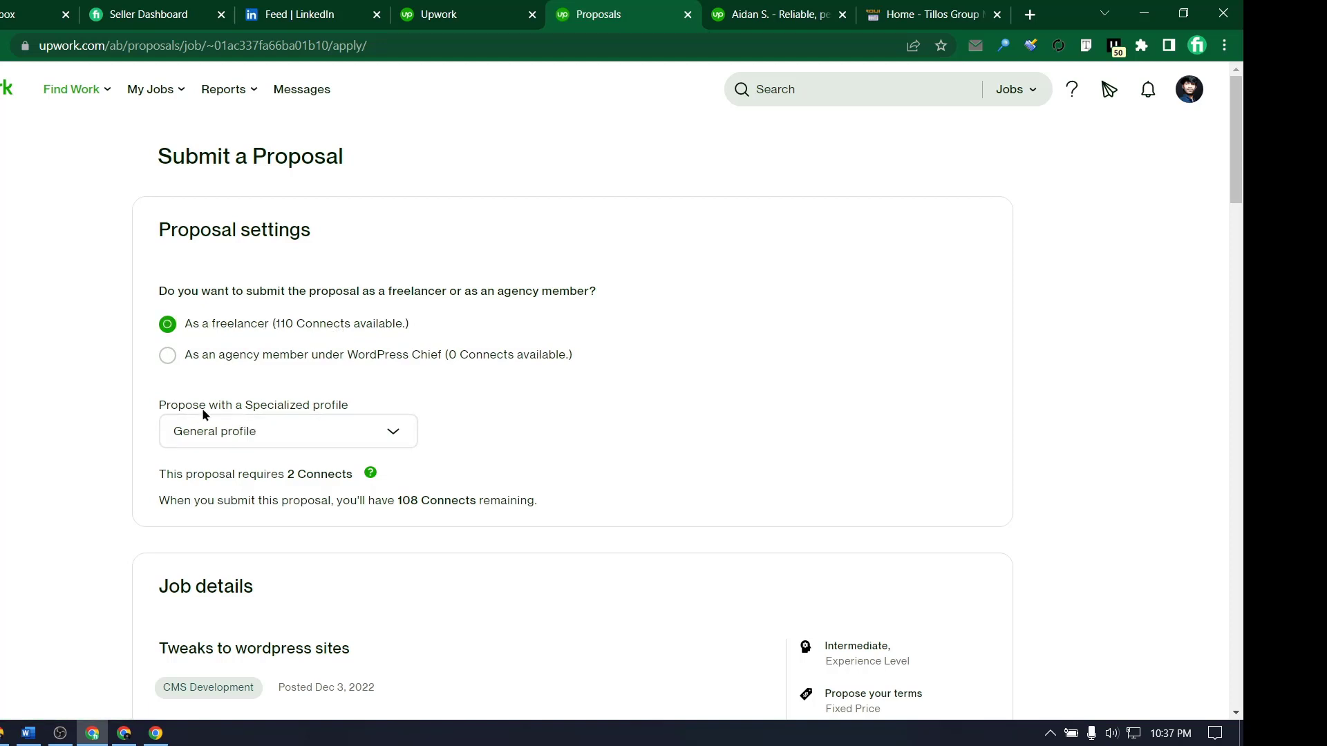
left_click(366, 445)
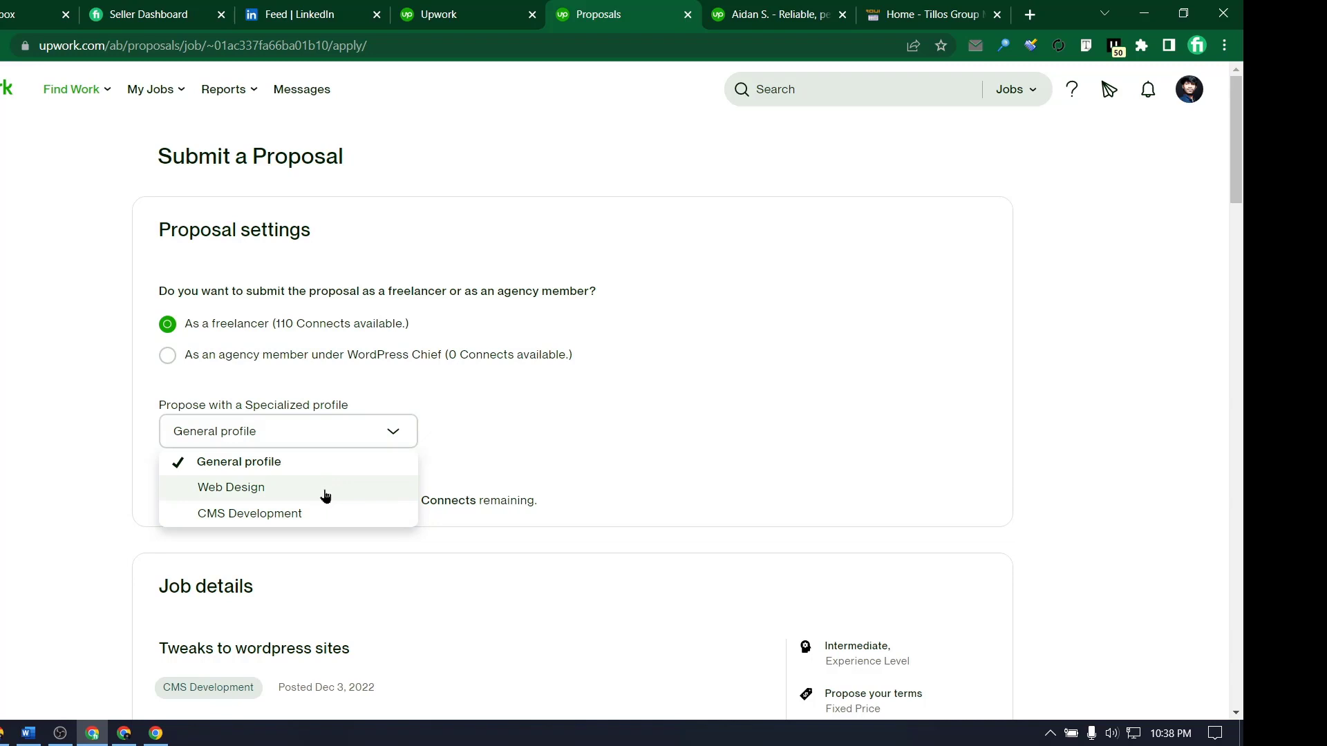
left_click(325, 494)
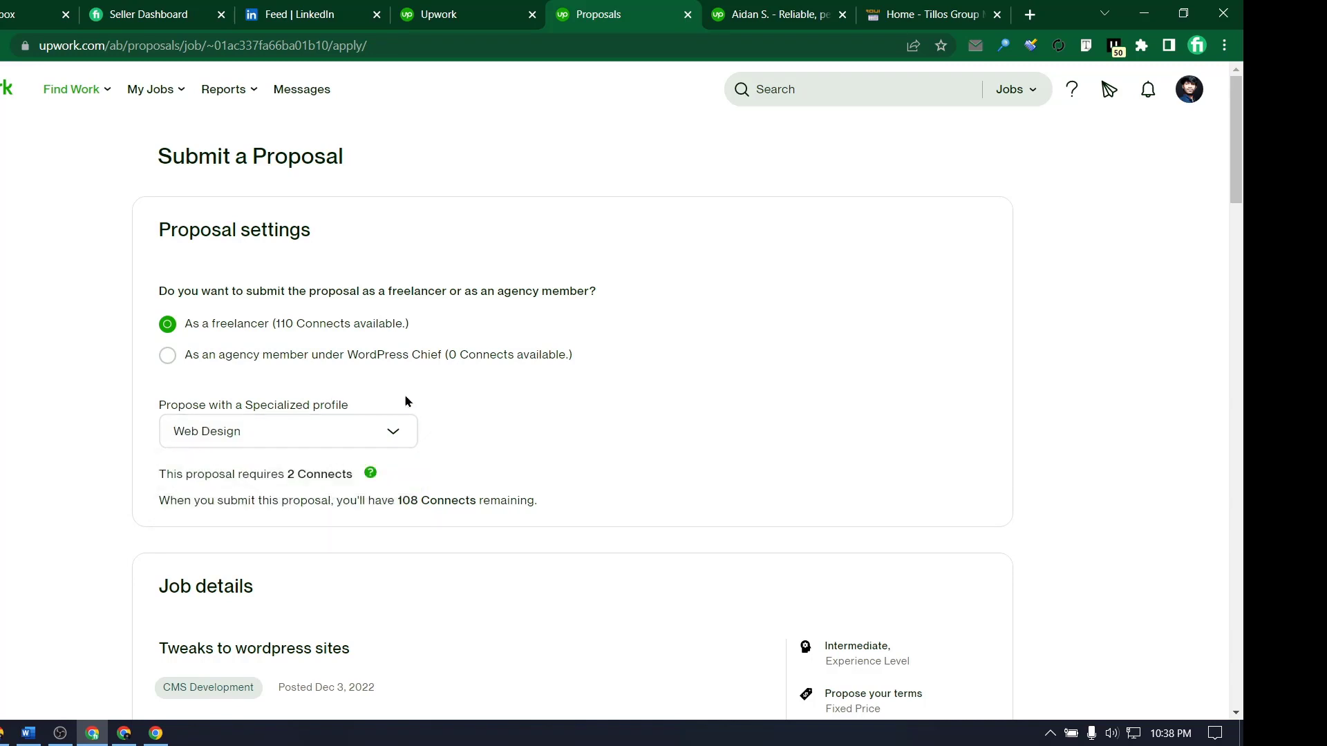
scroll(421, 427, "down", 10)
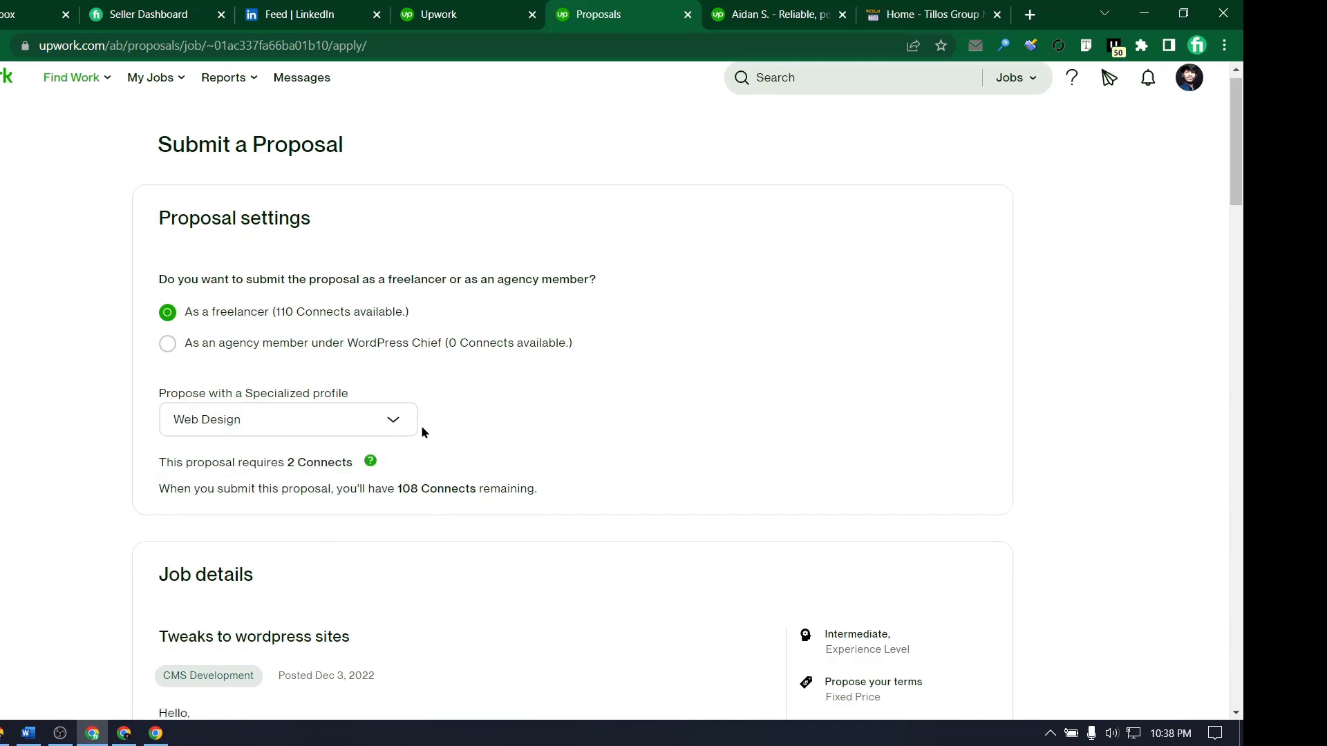
- Change the proposal's specialized profile to CMS Development to match the job's category
scroll(418, 256, "up", 5)
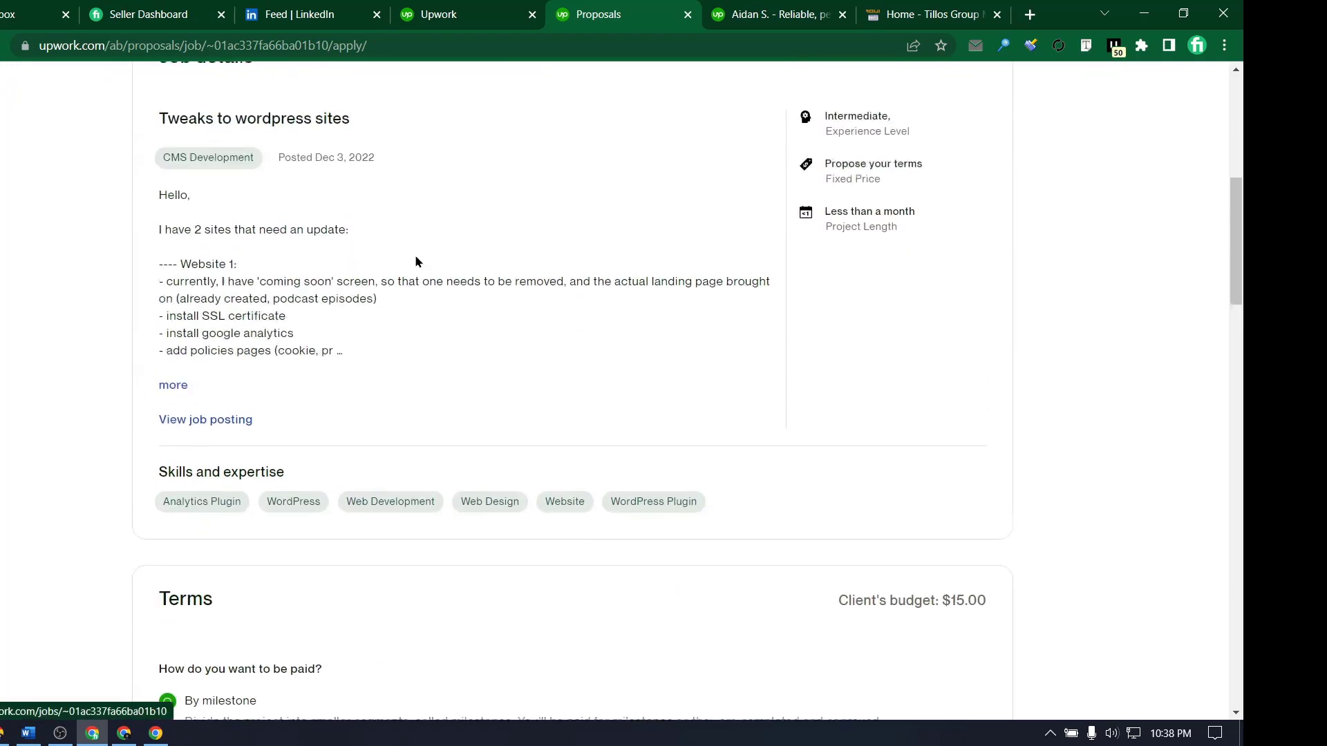
scroll(287, 349, "up", 4)
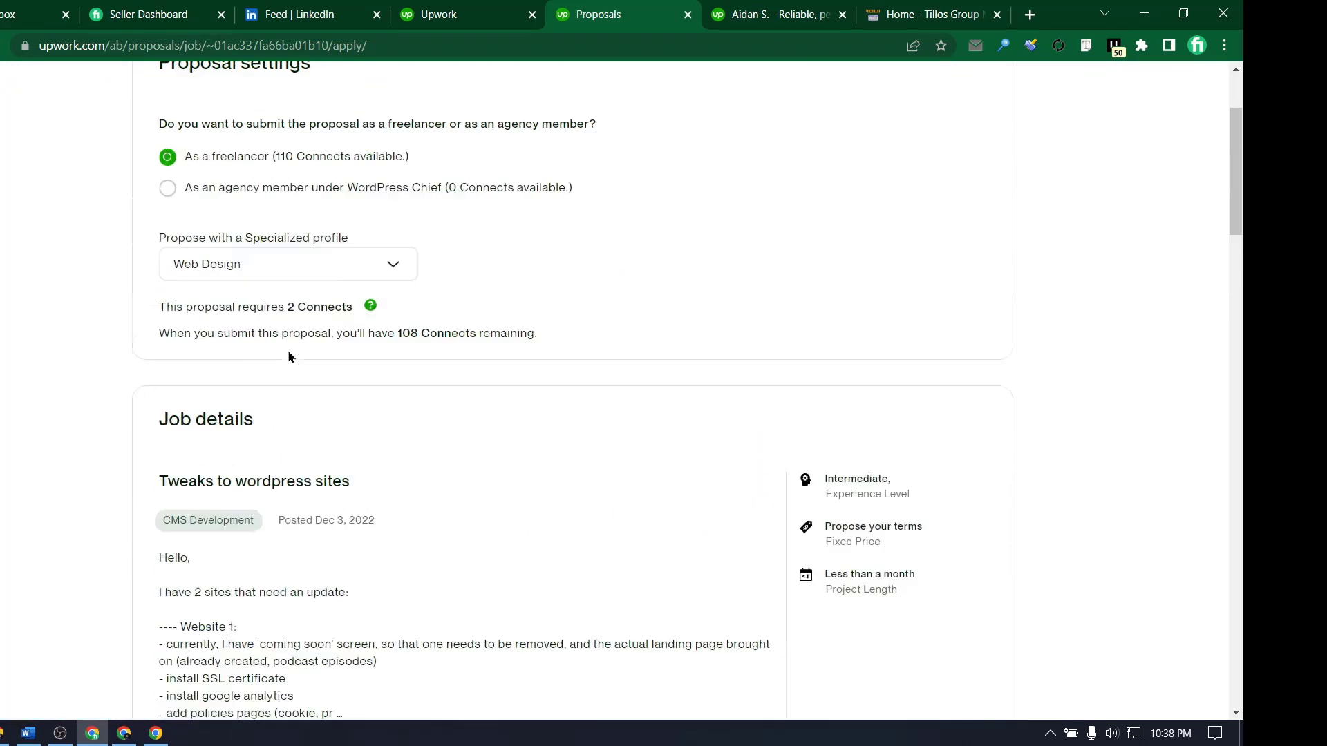
left_click(280, 347)
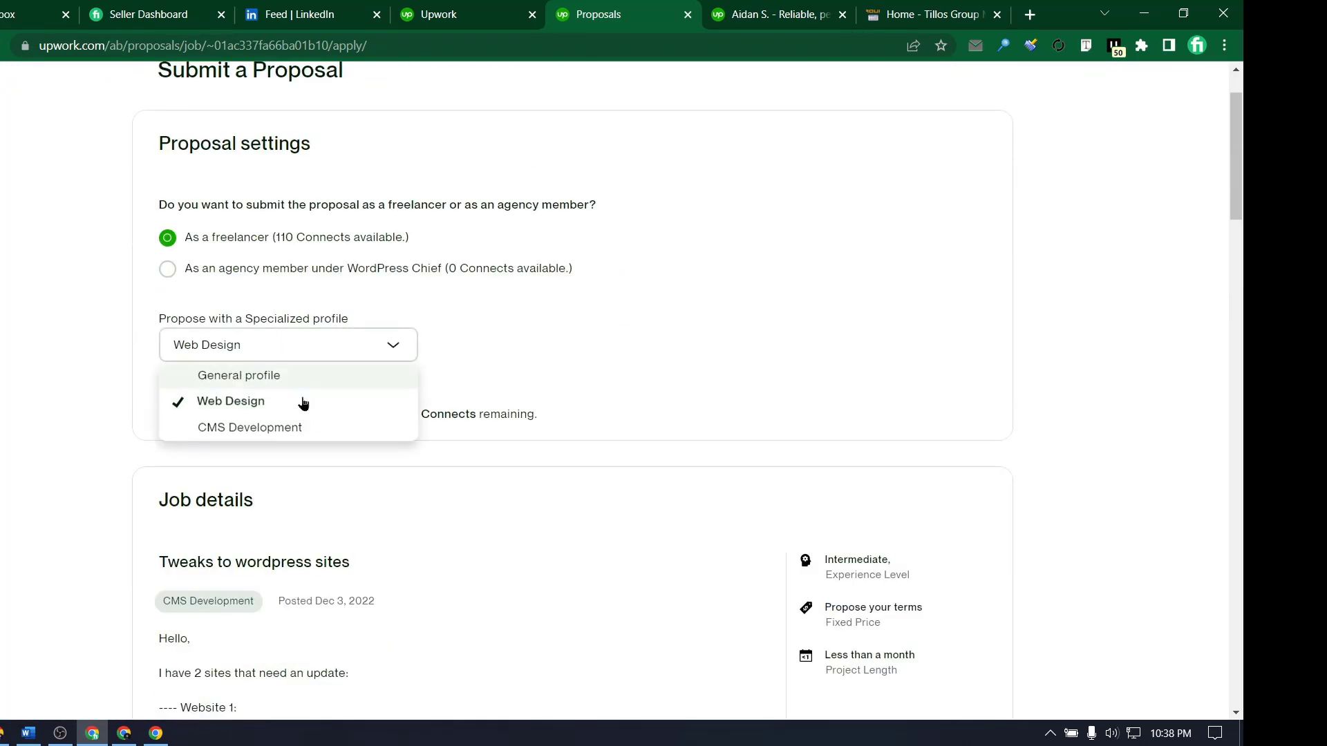
left_click(287, 435)
- Expand the full job description in the proposal form and review both websites' tasks and the fixed-price terms
scroll(353, 400, "down", 3)
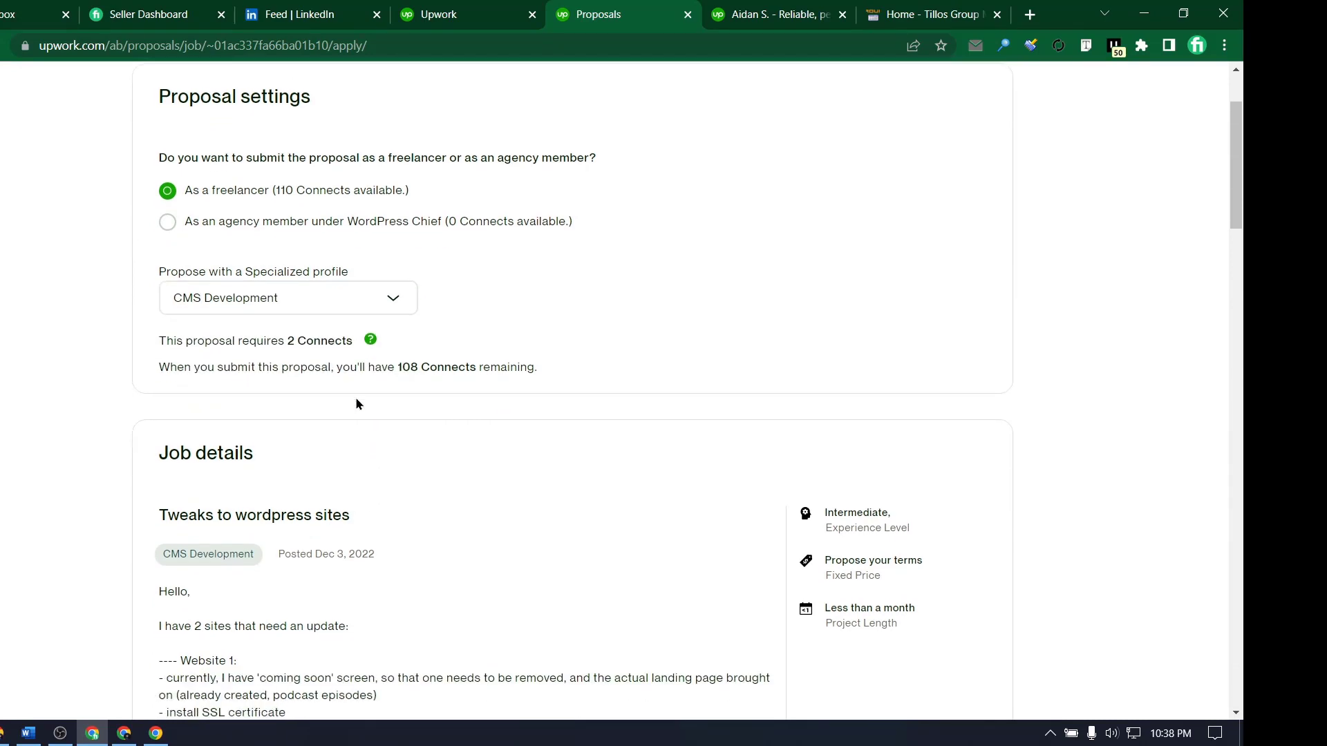
scroll(375, 387, "down", 2)
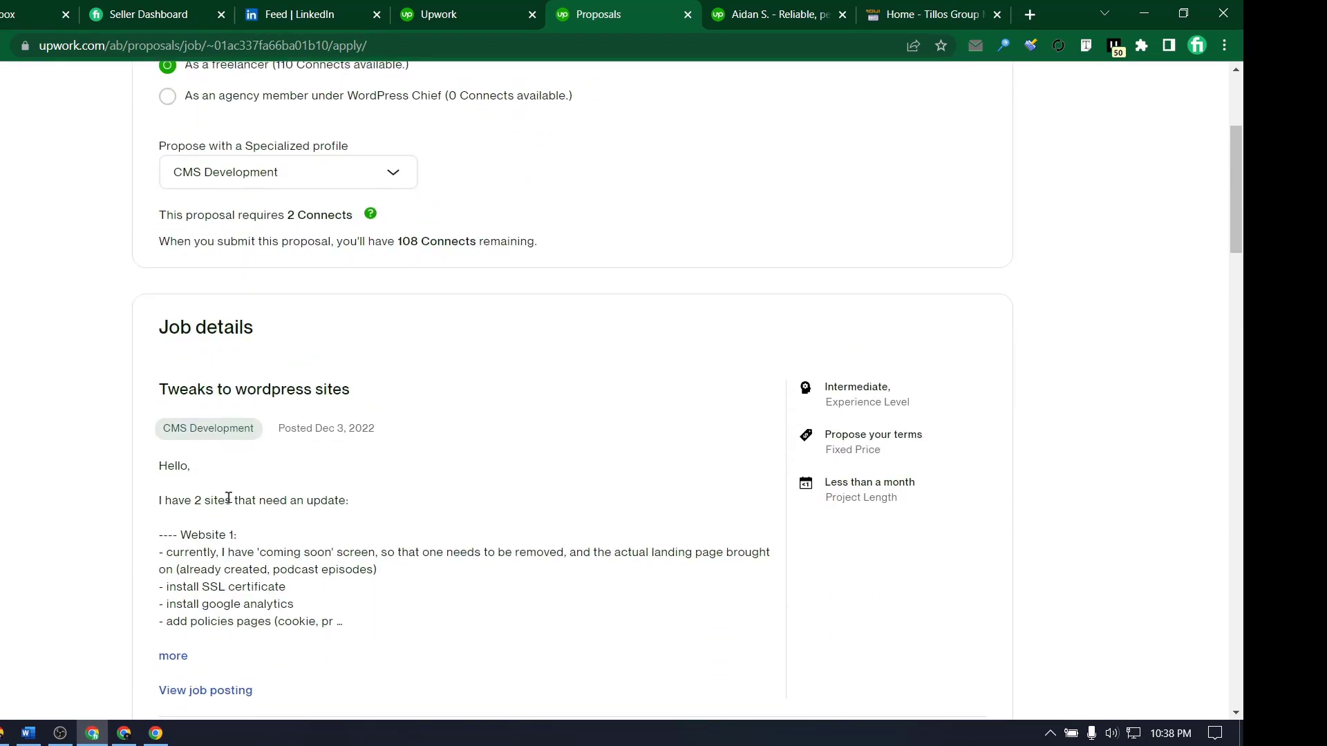
left_click(175, 571)
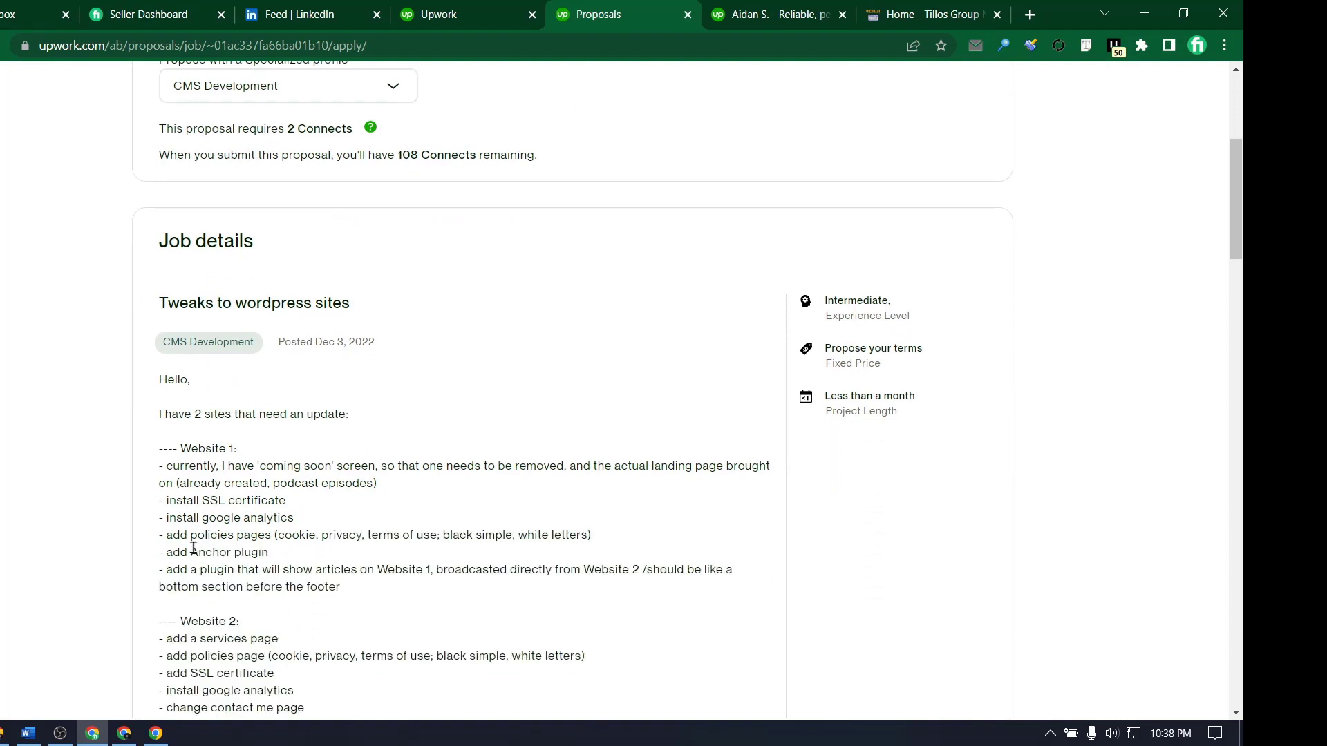
scroll(314, 373, "down", 4)
scroll(561, 369, "up", 3)
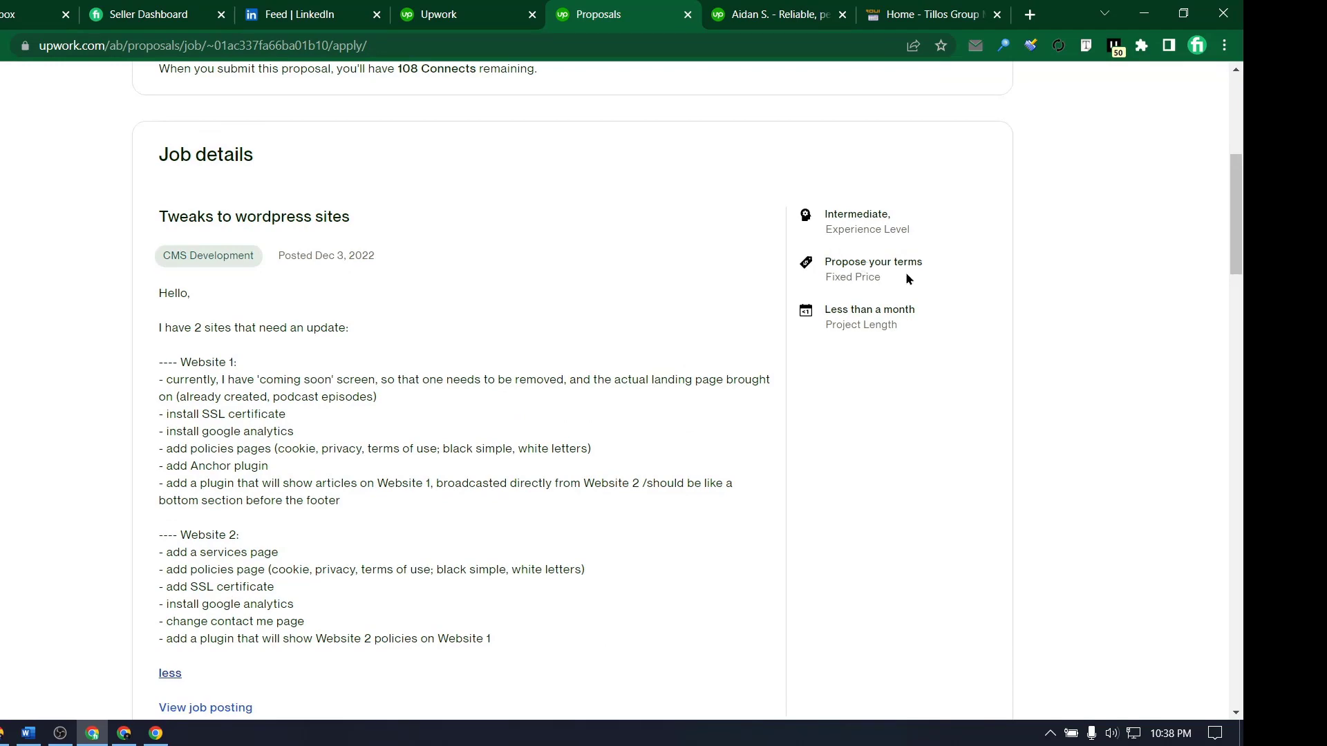
left_click_drag(886, 275, 870, 276)
- Set the proposal's payment terms to be paid by project
scroll(560, 454, "down", 8)
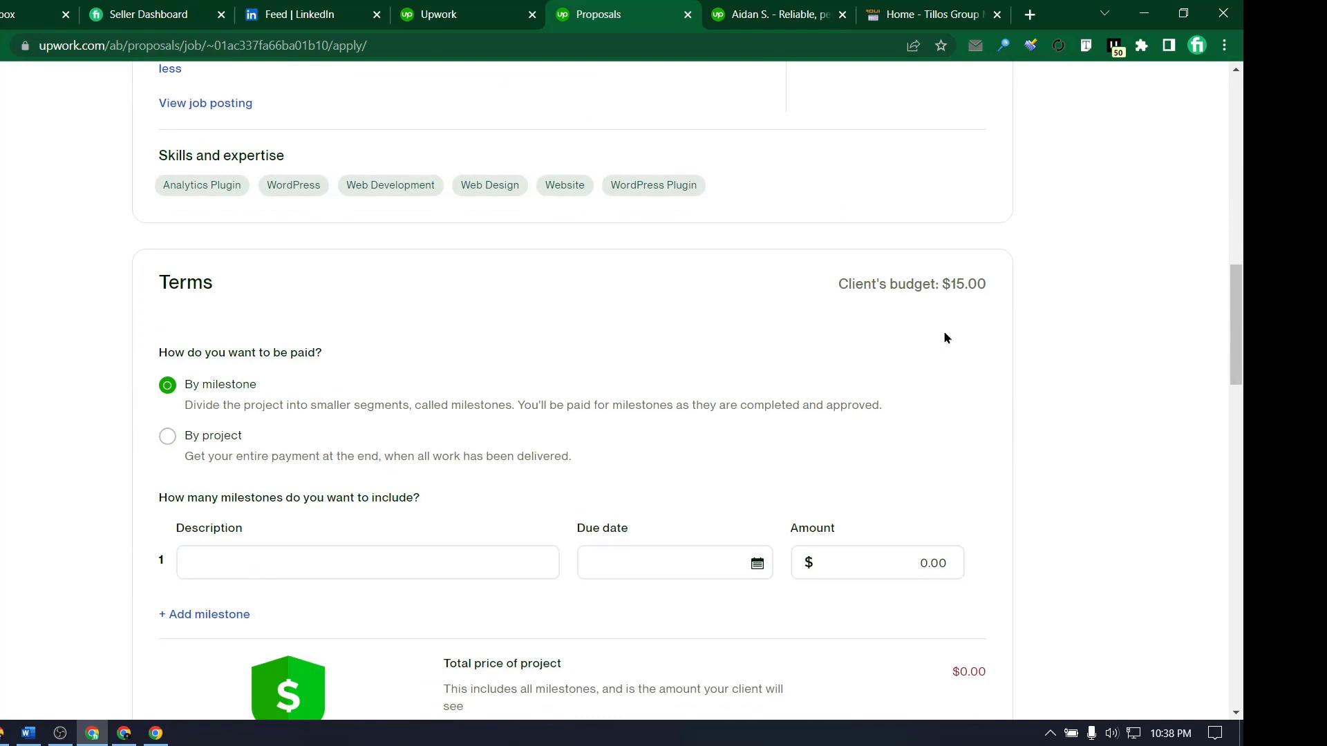
left_click(229, 461)
scroll(608, 456, "up", 1)
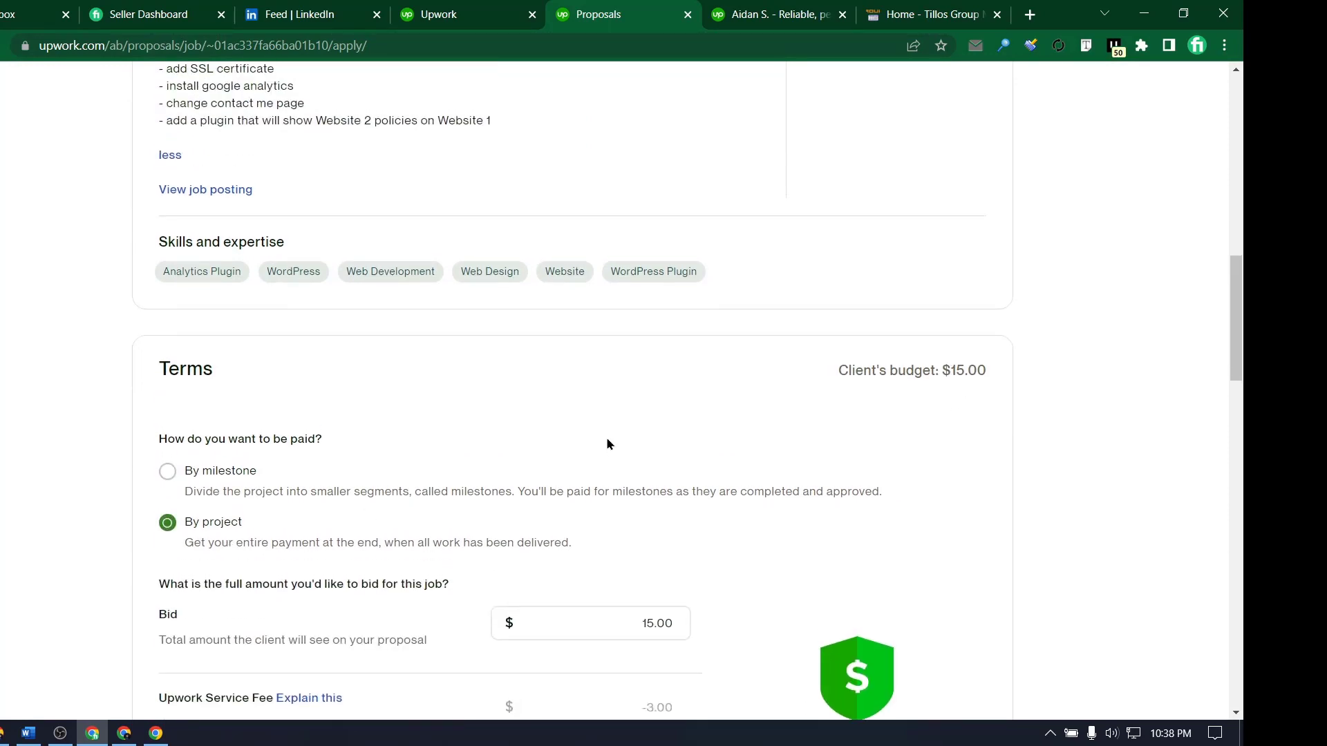
- Review the proposal settings, job details and terms once more before entering a bid
scroll(607, 436, "down", 1)
scroll(612, 438, "up", 2)
scroll(627, 352, "up", 7)
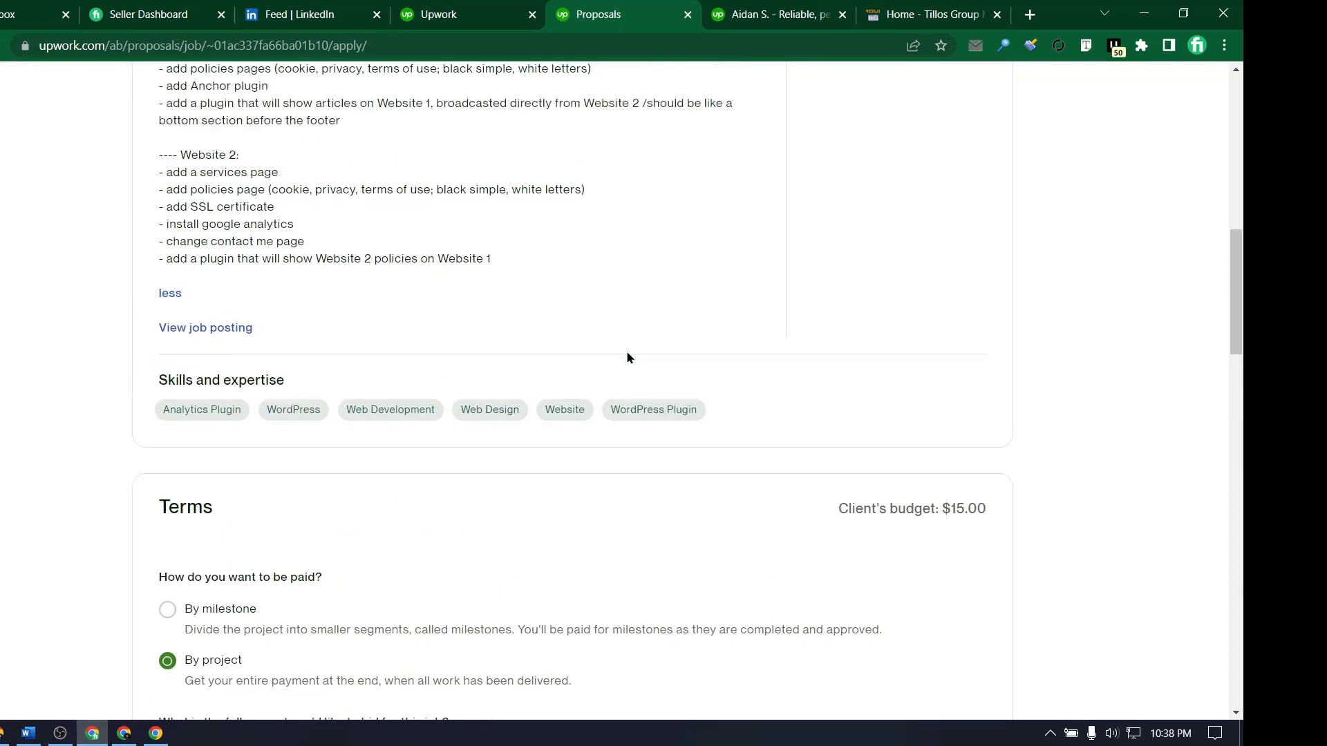
scroll(363, 274, "up", 3)
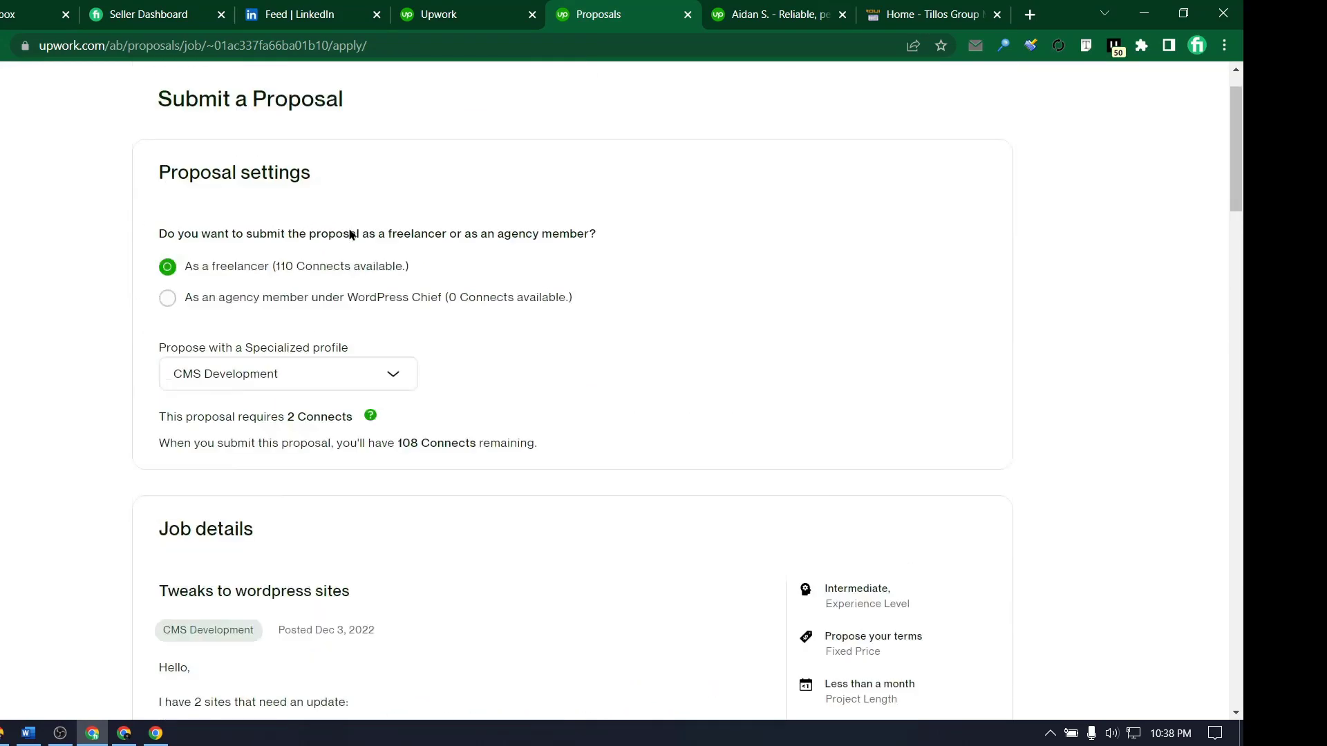
scroll(391, 242, "down", 2)
scroll(456, 298, "down", 8)
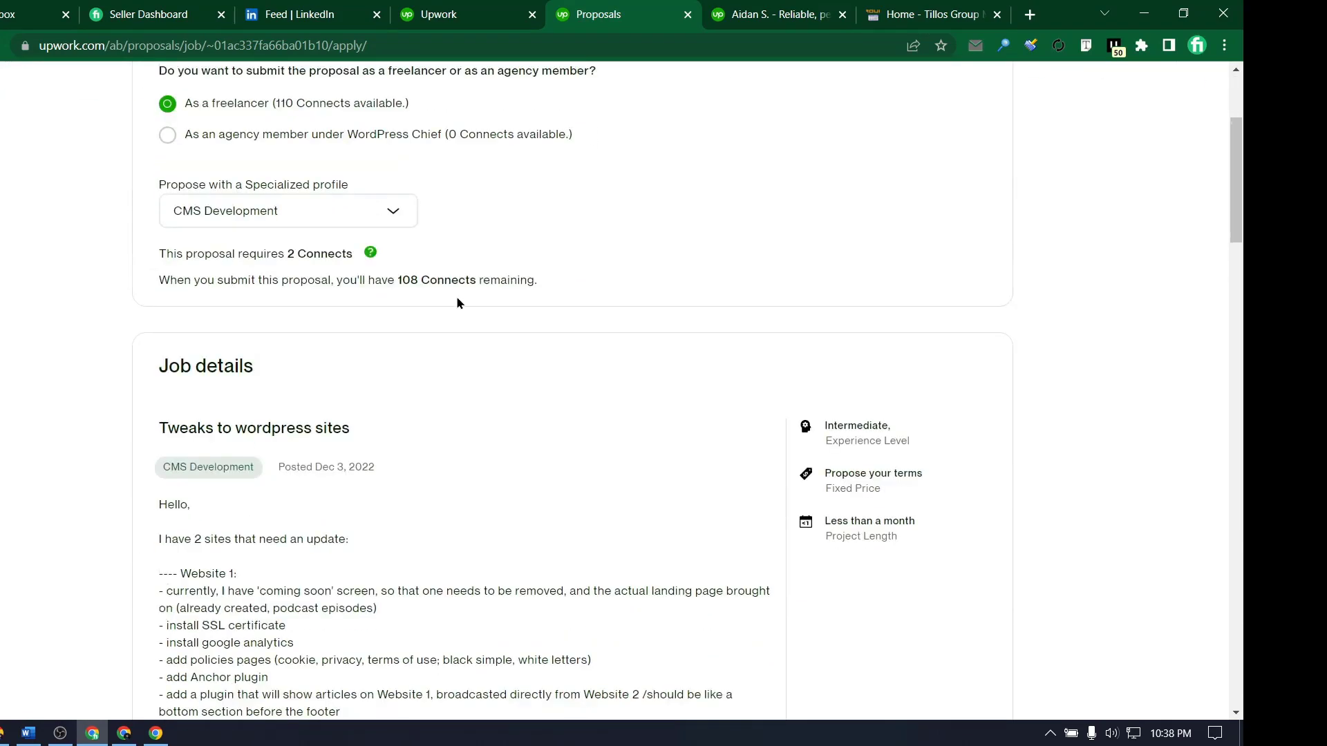
scroll(771, 494, "down", 1)
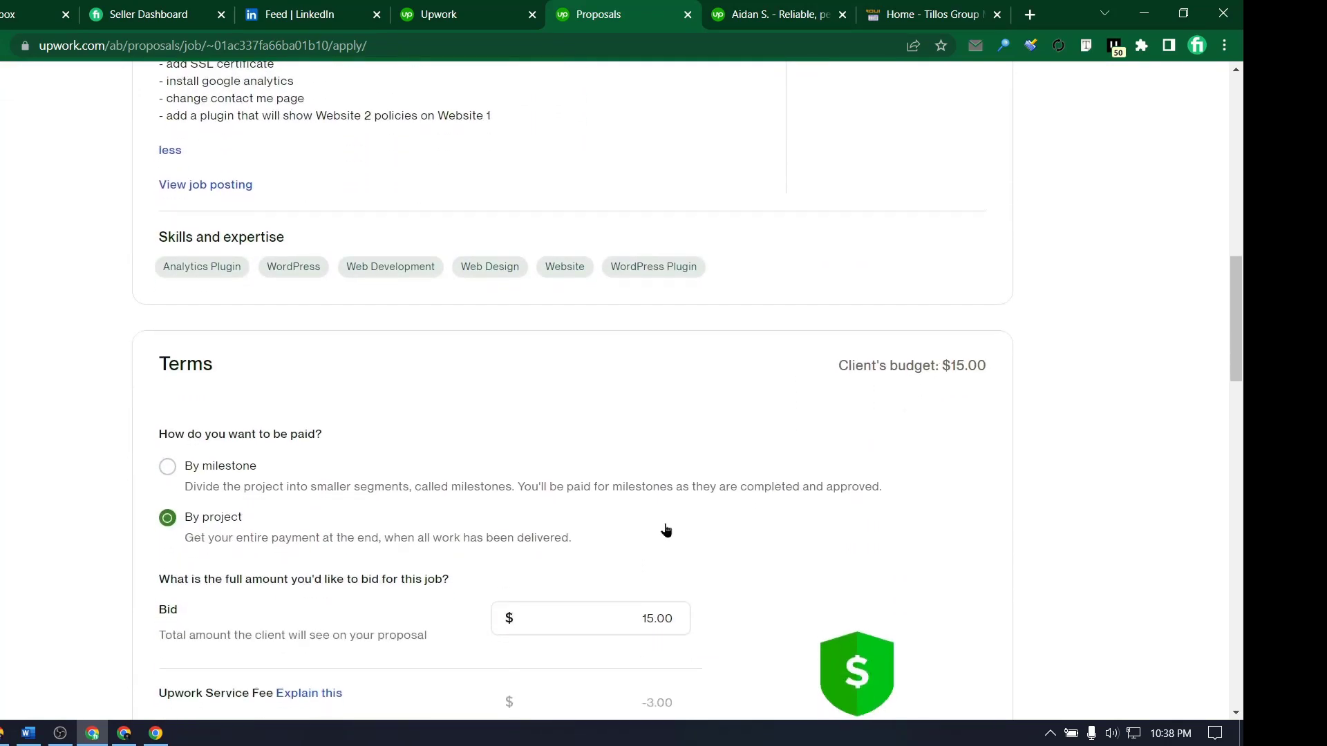
- Set the total bid for the project to $50.00
scroll(664, 532, "down", 1)
scroll(634, 488, "down", 2)
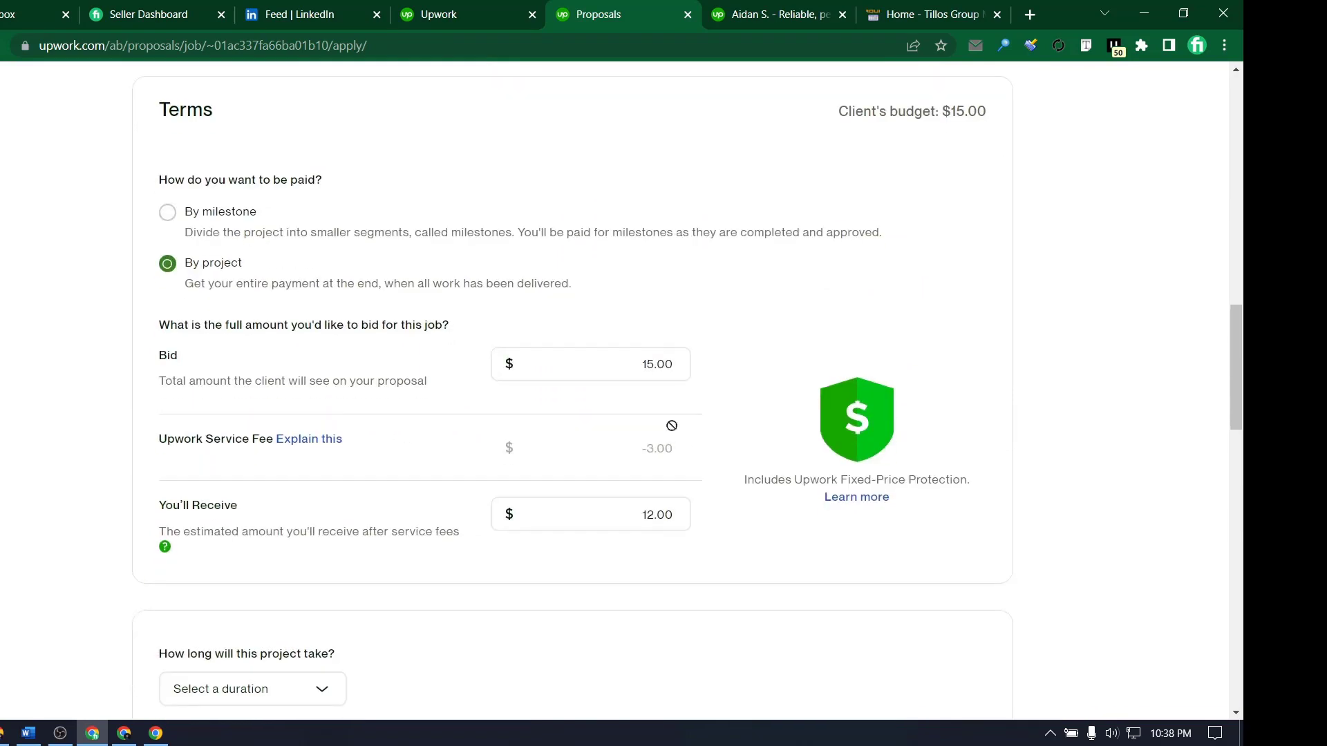
left_click_drag(658, 364, 635, 366)
left_click(663, 364)
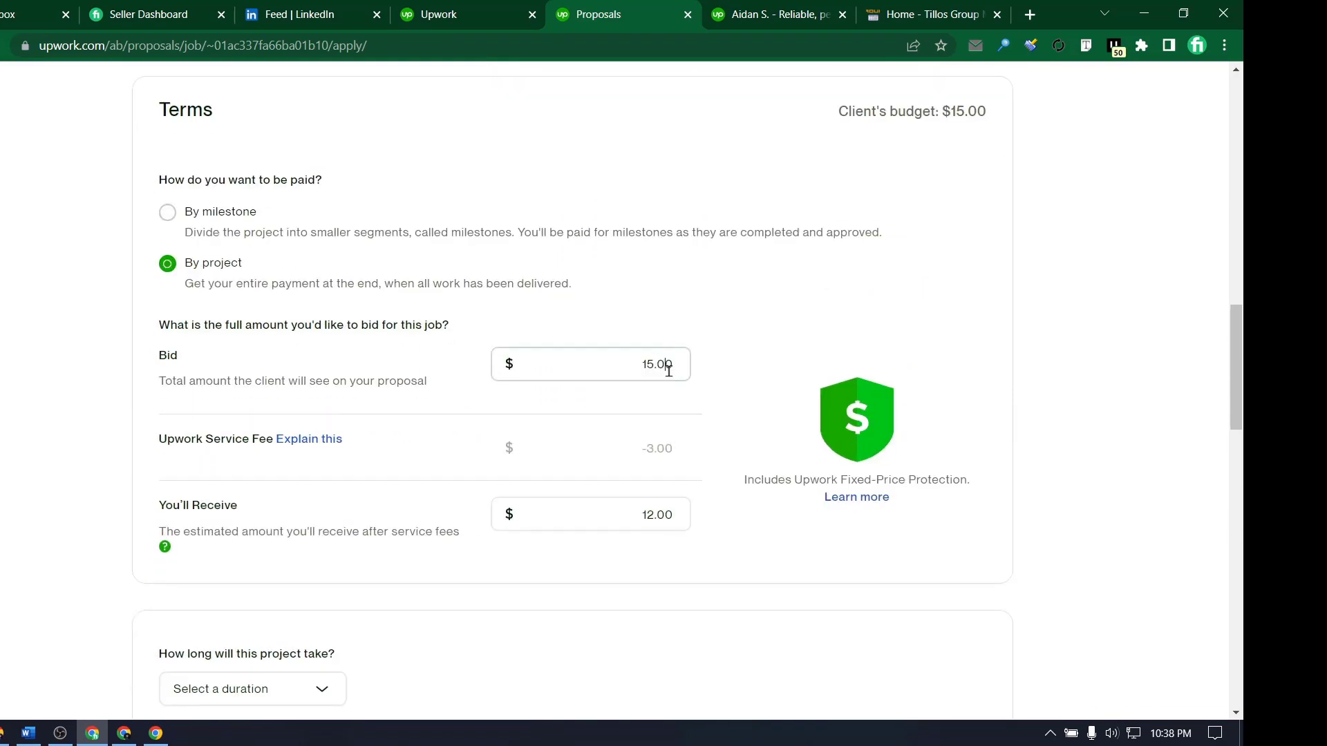
scroll(583, 412, "up", 1)
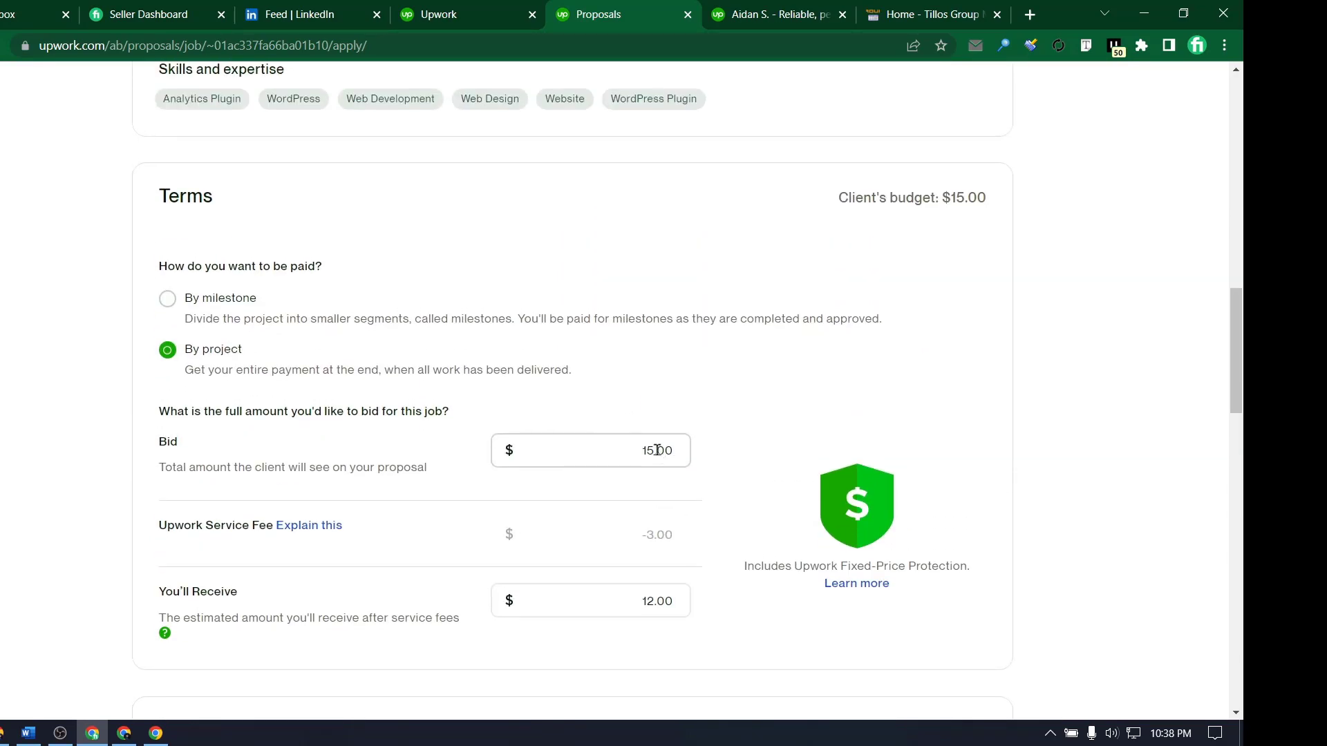
left_click_drag(654, 450, 636, 449)
type("50")
left_click(689, 409)
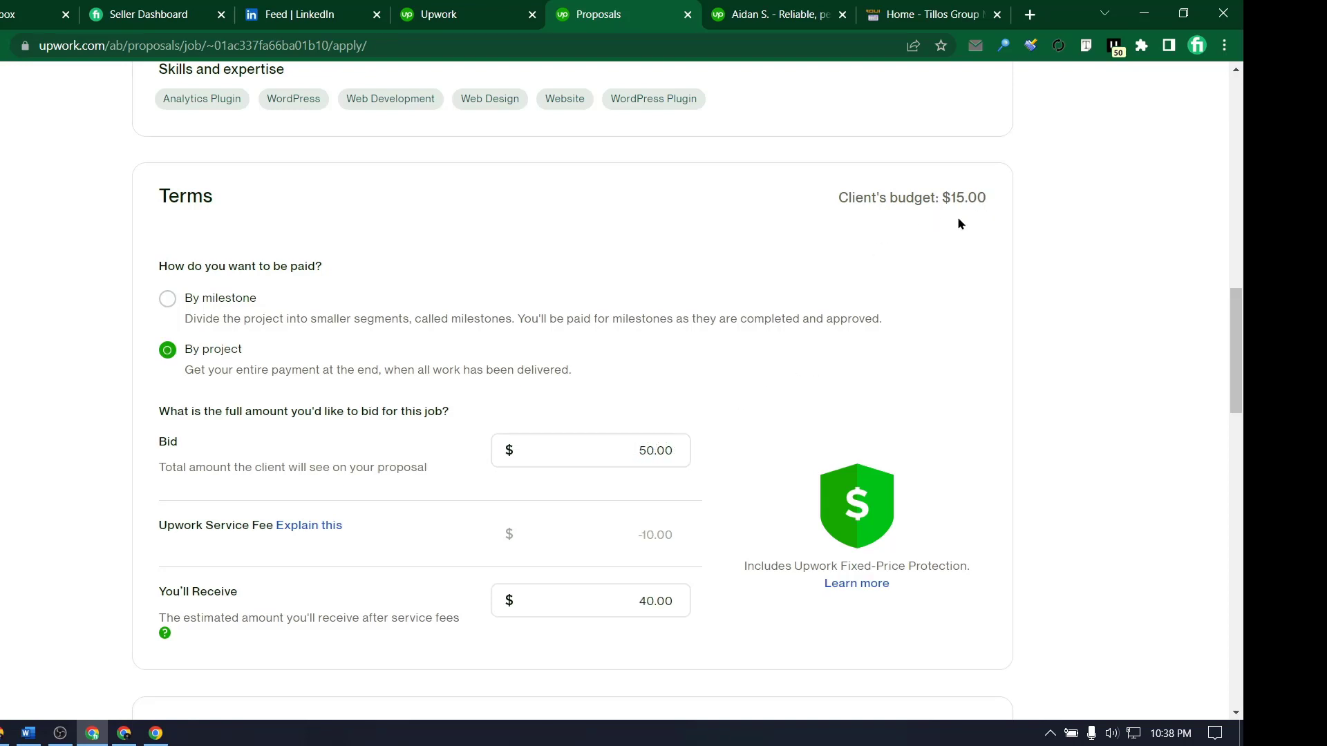
- Clear the bid amount in the proposal terms
left_click_drag(654, 449, 619, 455)
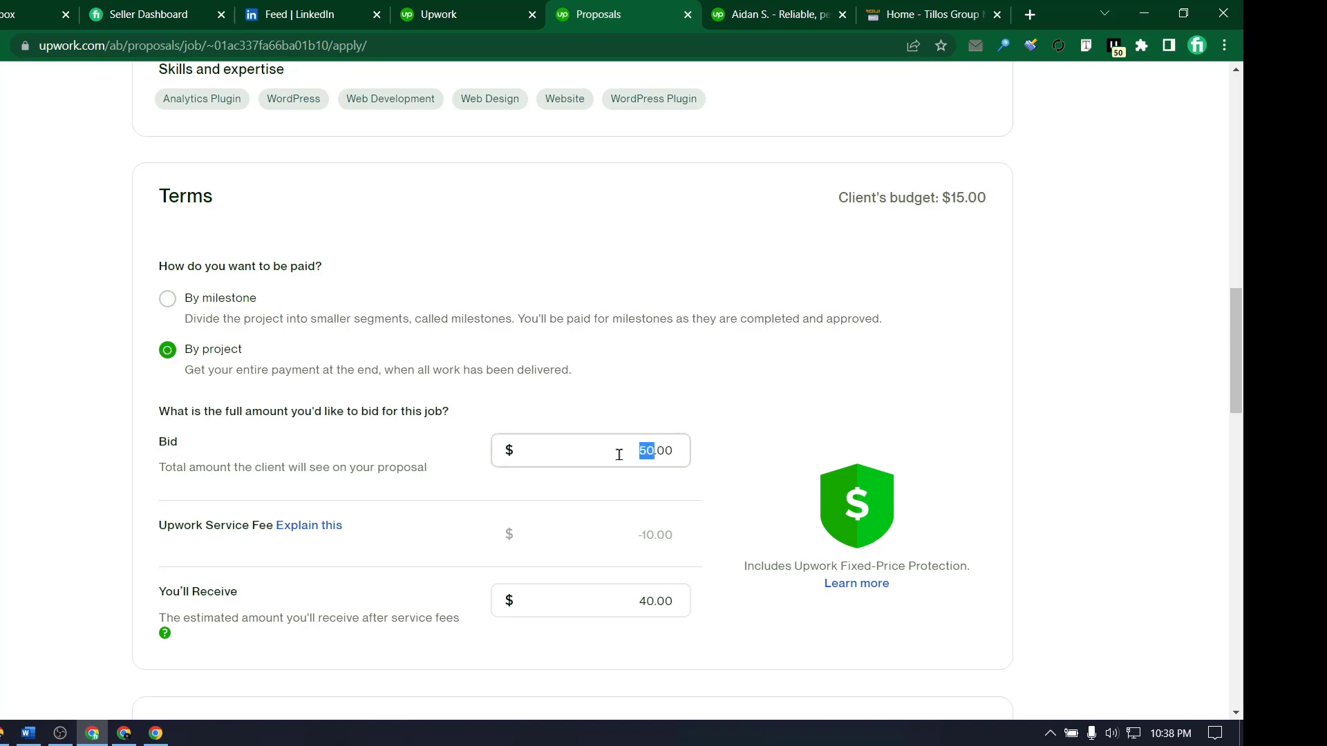
type("180")
key("BackSpace")
key("BackSpace")
- Highlight the "Propose your terms" note beside the proposal terms and reselect payment by project
left_click(952, 194)
double_click(952, 195)
key("Tab")
key("Up")
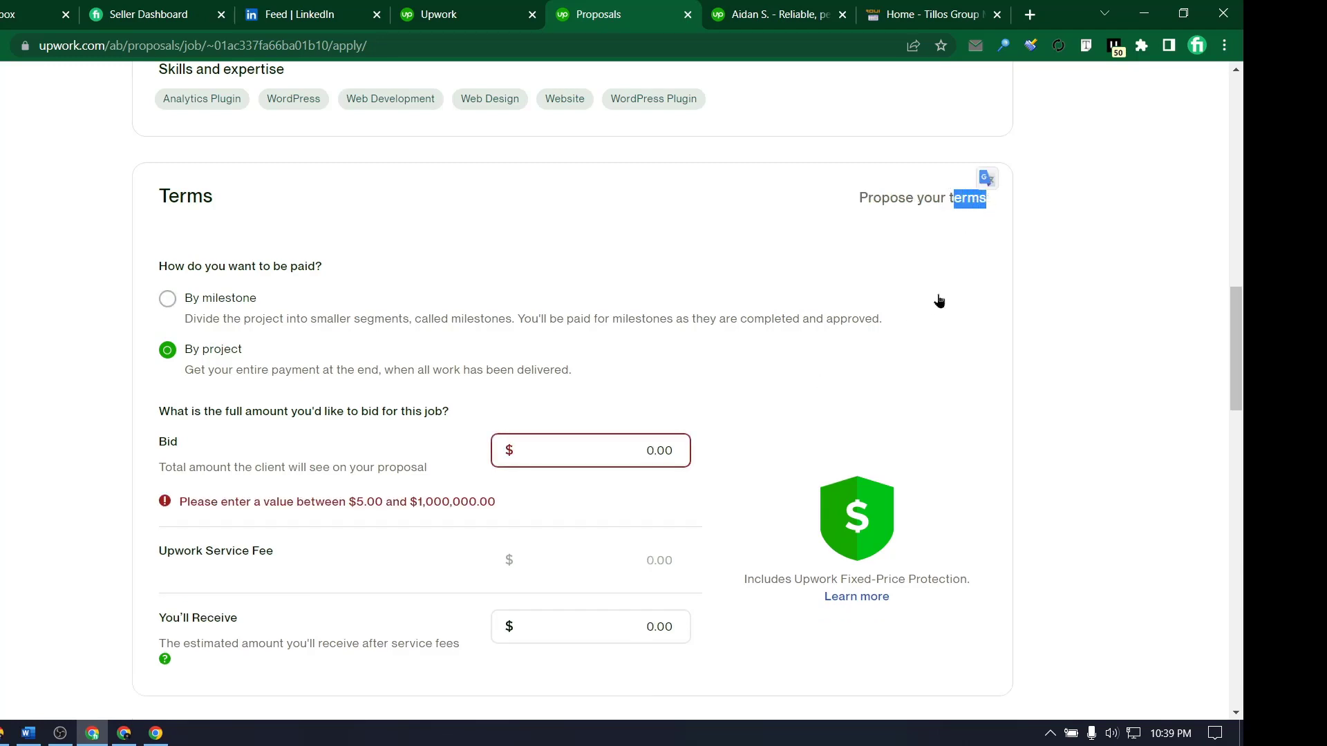
left_click(202, 374)
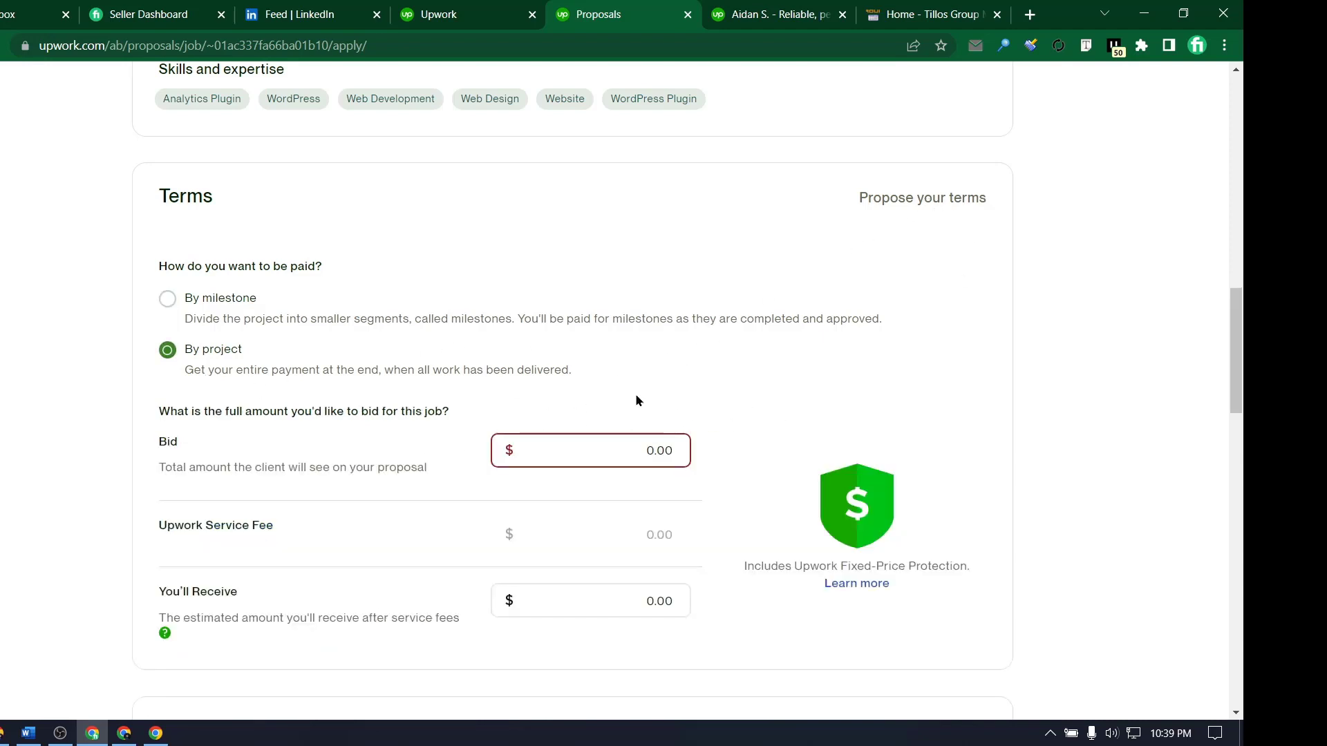
scroll(636, 391, "up", 1)
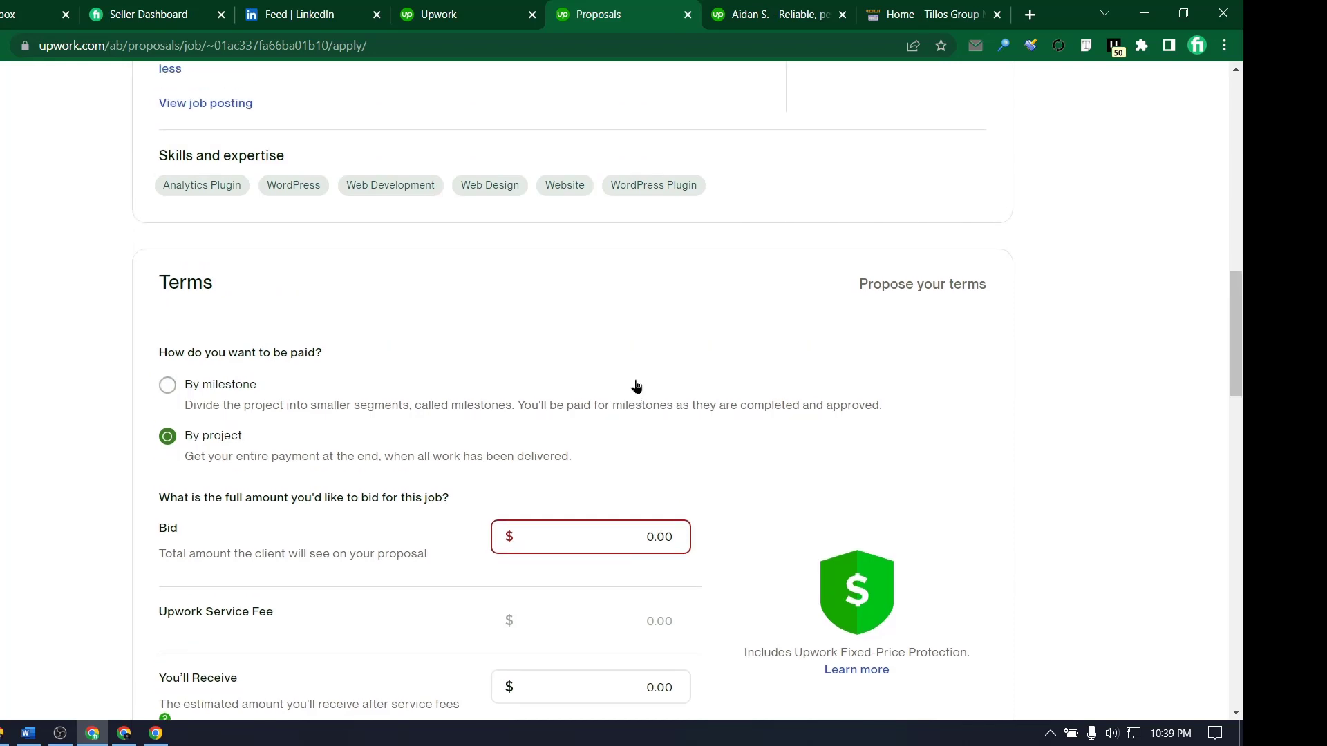
- Set the total bid for the project to $50.00 in the proposal terms
scroll(636, 386, "up", 1)
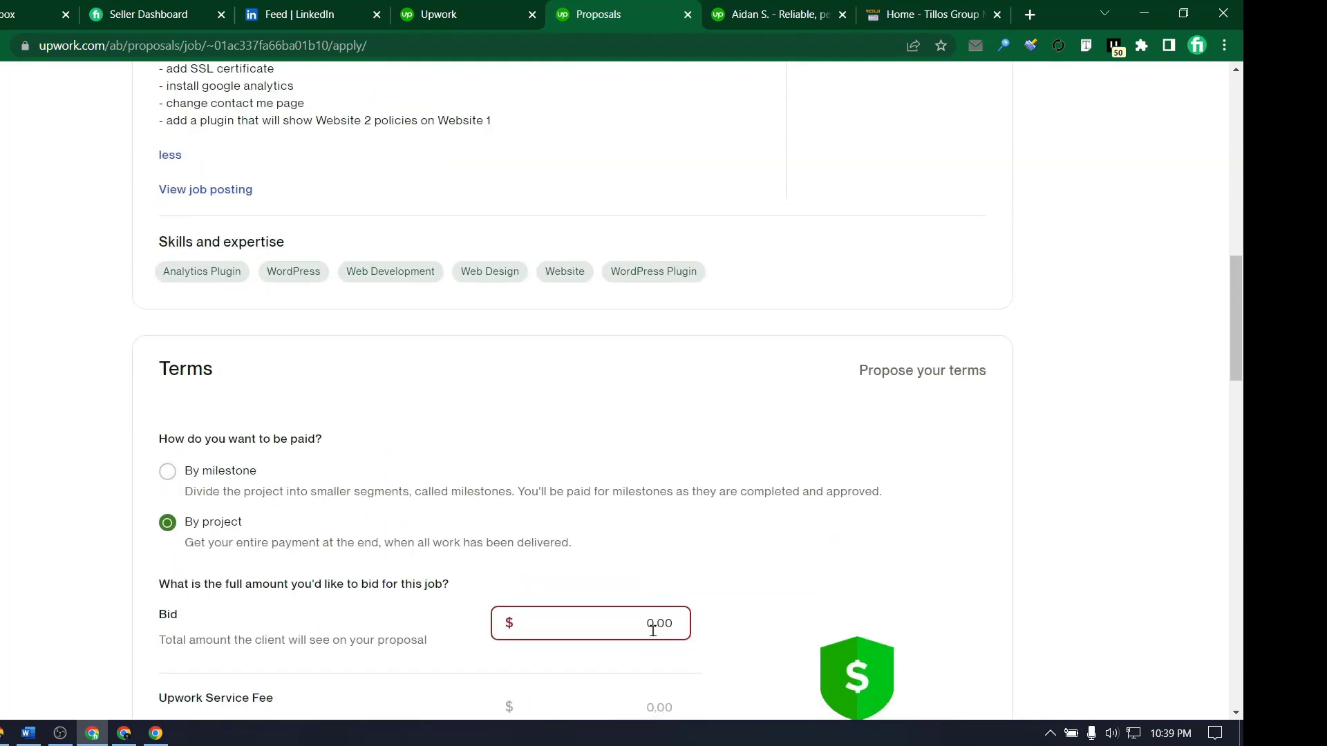
left_click_drag(654, 626, 648, 624)
type("50")
left_click(377, 603)
- Set the expected project duration to less than 1 month
scroll(611, 408, "down", 6)
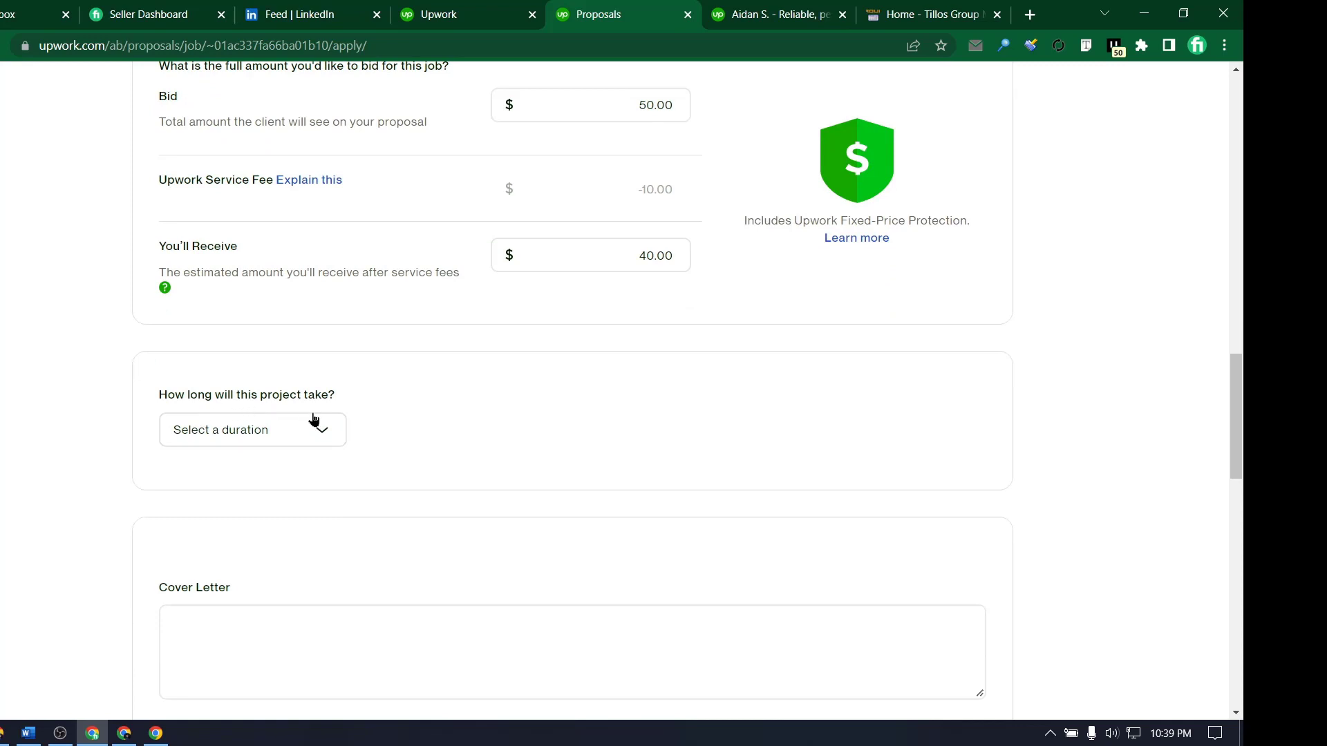
left_click(319, 436)
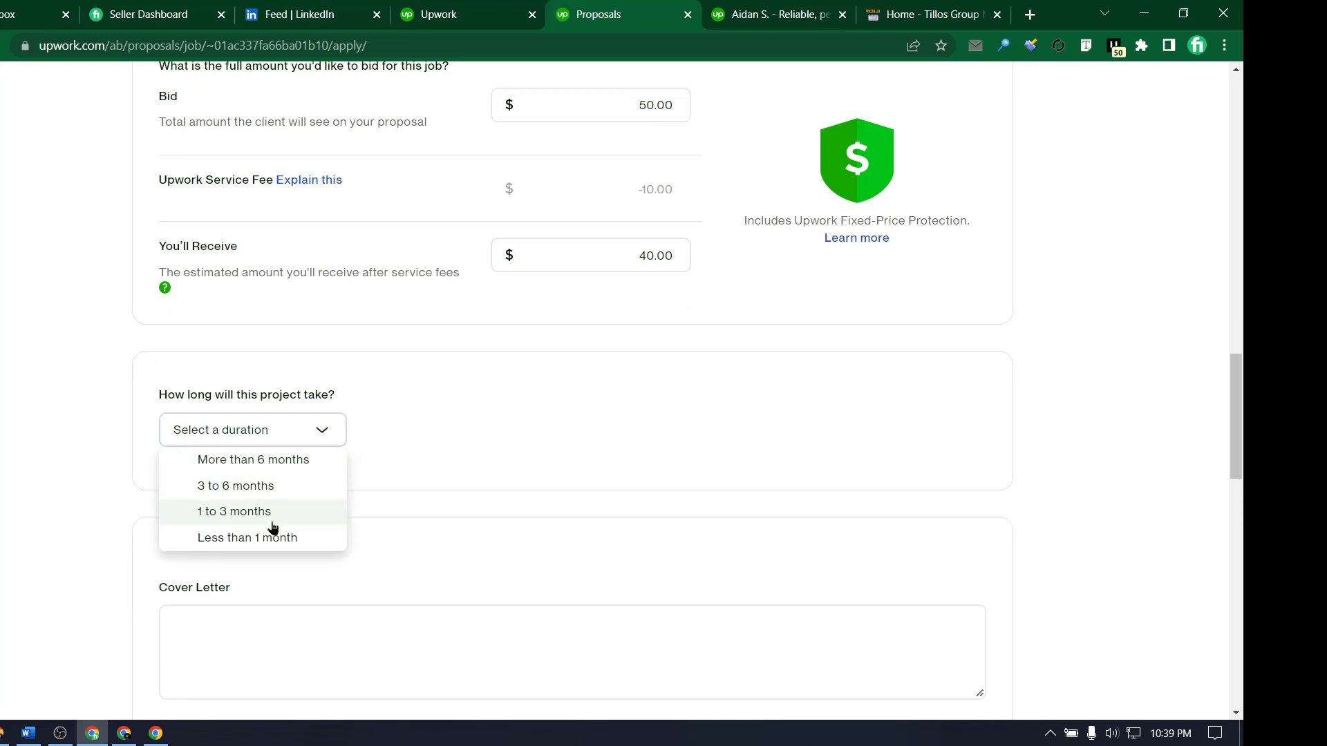
left_click(228, 539)
- Examine the cover letter, start-date question, attachments and boost sections of the proposal, highlighting the first-place boost bid
scroll(392, 522, "down", 6)
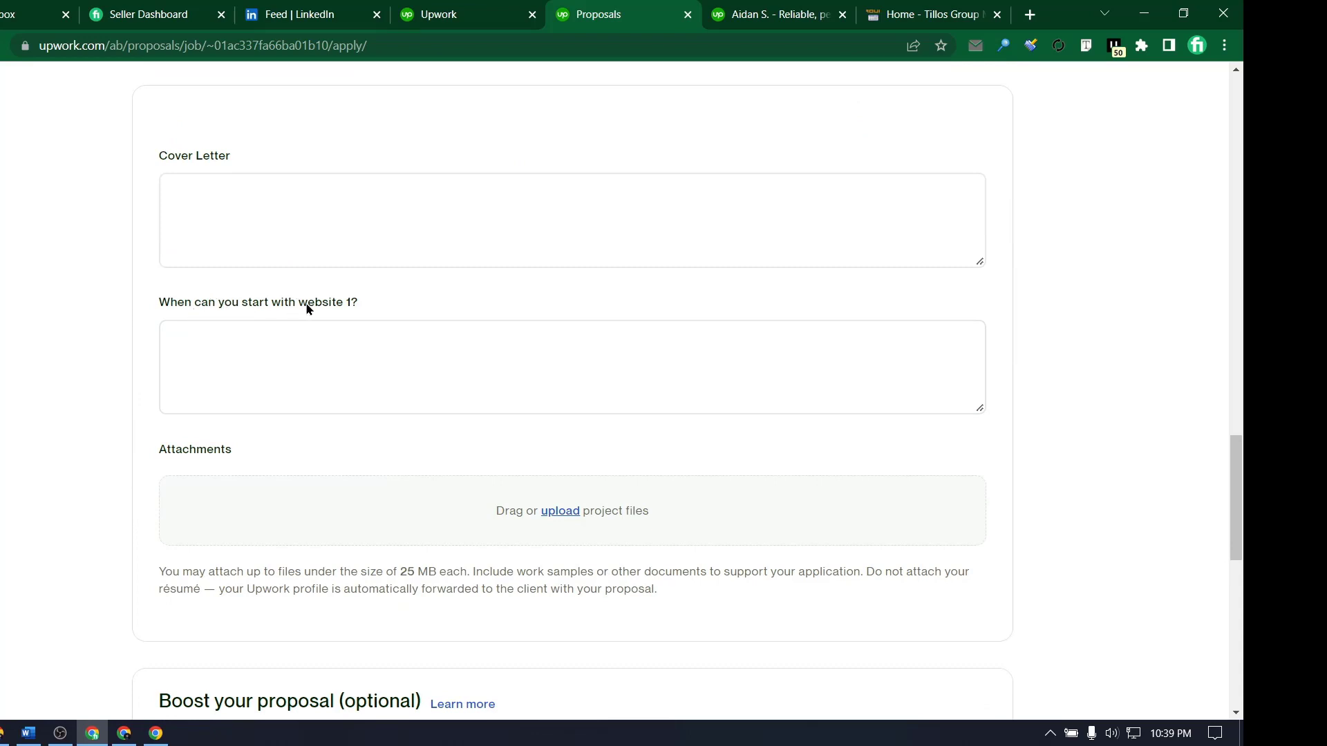
scroll(450, 456, "down", 1)
scroll(544, 442, "up", 1)
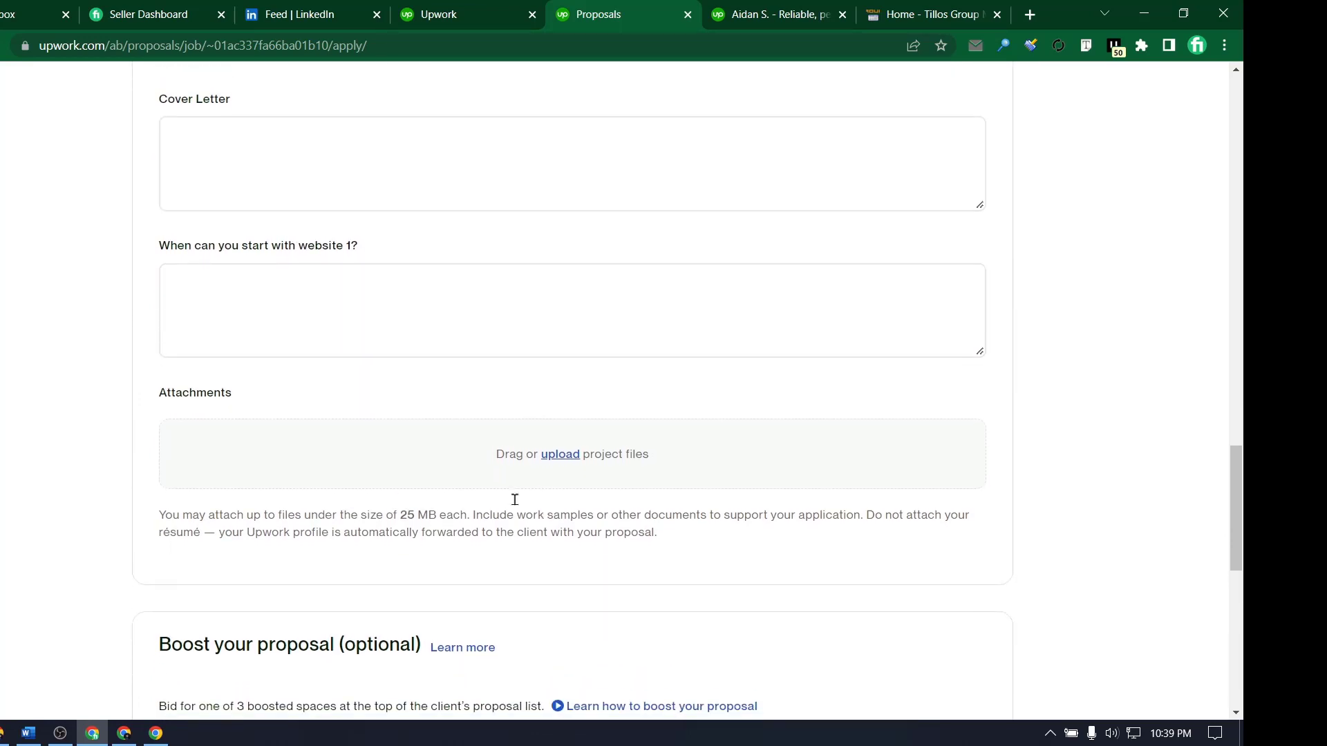
scroll(483, 525, "down", 3)
scroll(508, 546, "down", 2)
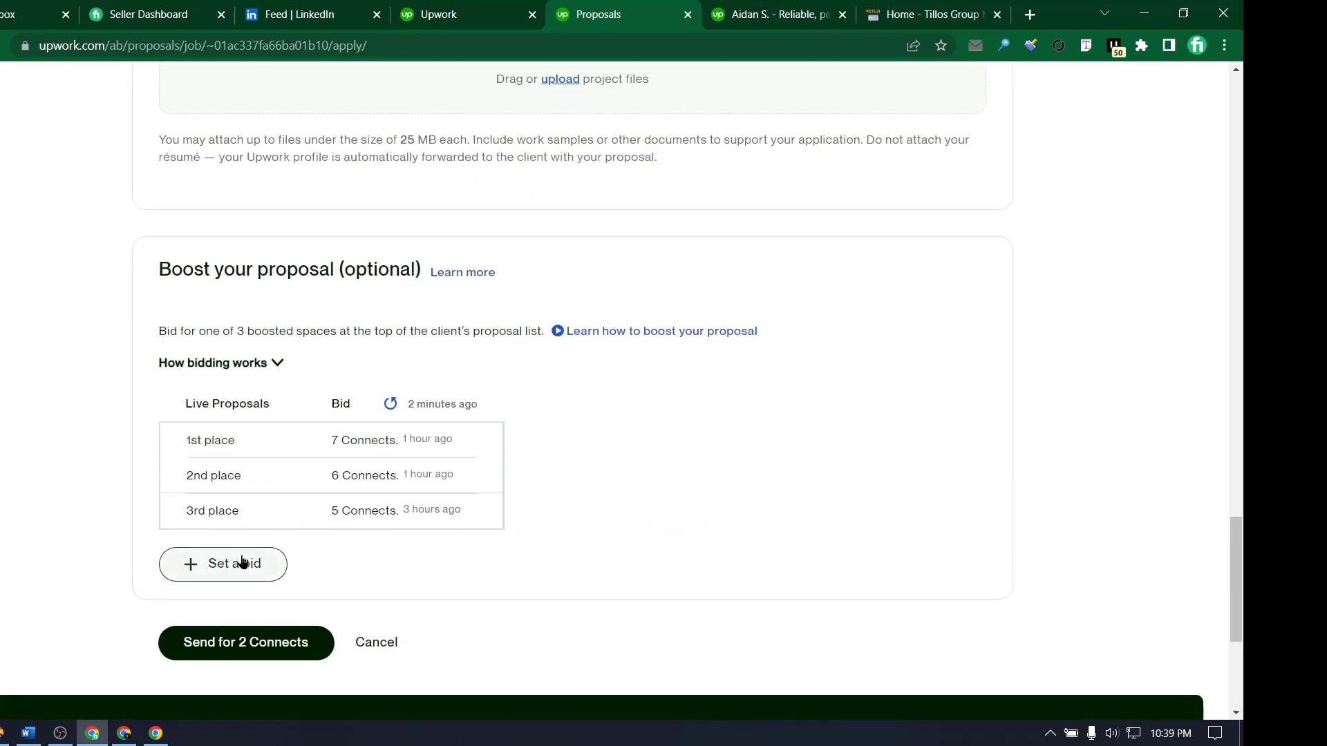
scroll(466, 410, "up", 2)
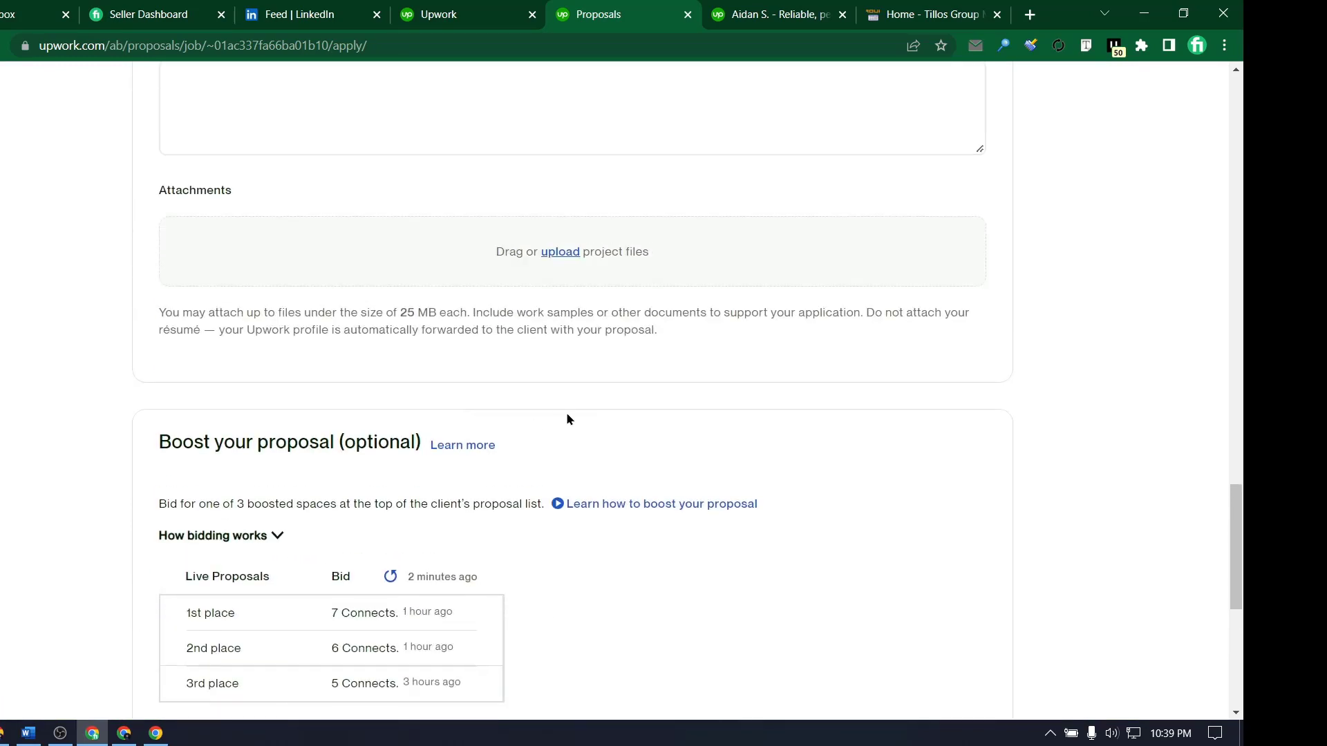
scroll(566, 418, "down", 5)
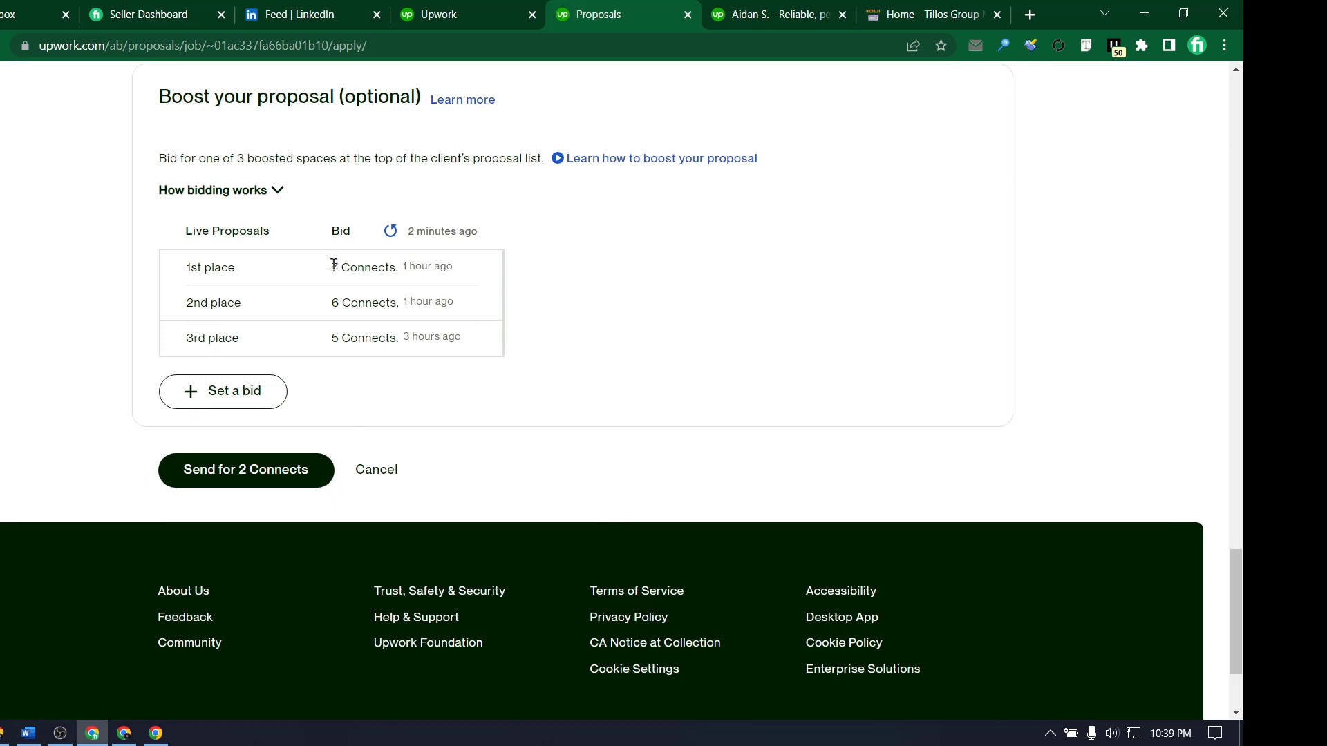
left_click_drag(334, 265, 403, 263)
left_click(579, 409)
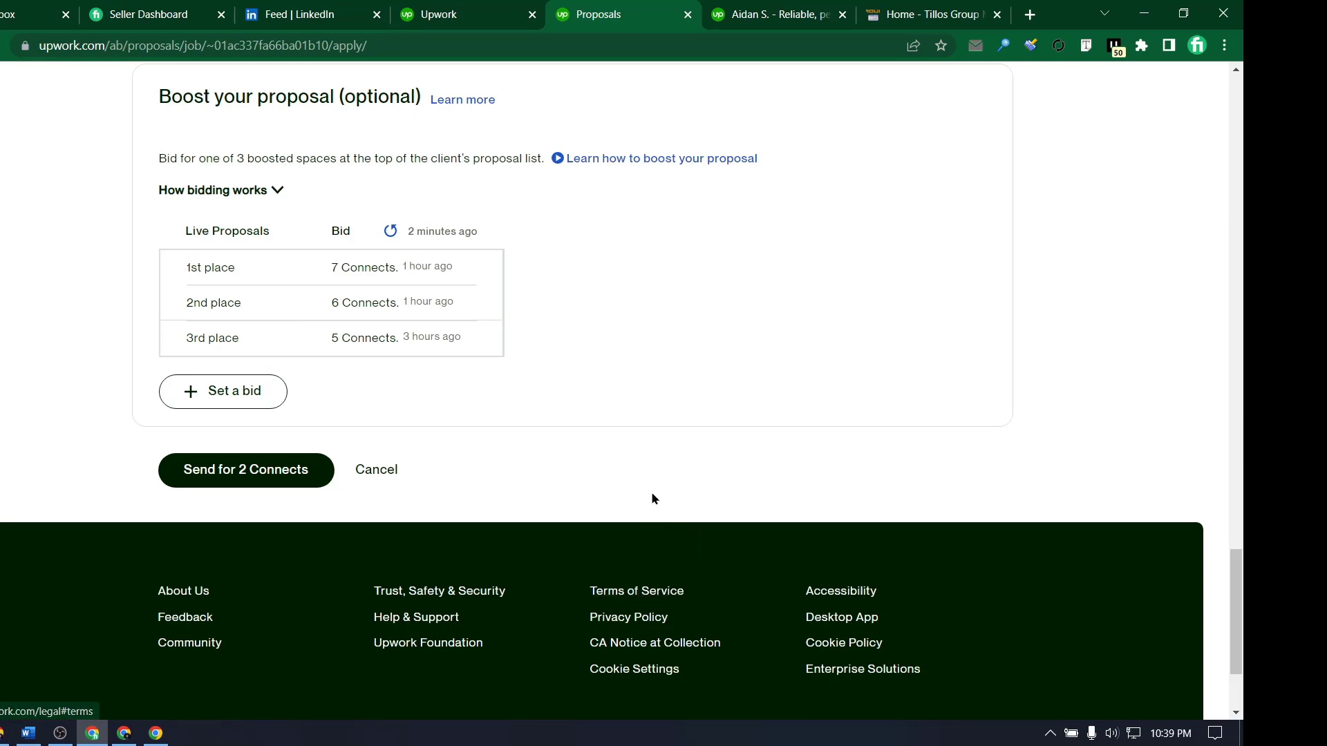
- Recheck the proposal terms, the client's history and the full "Tweaks to wordpress sites" job posting
scroll(579, 451, "up", 20)
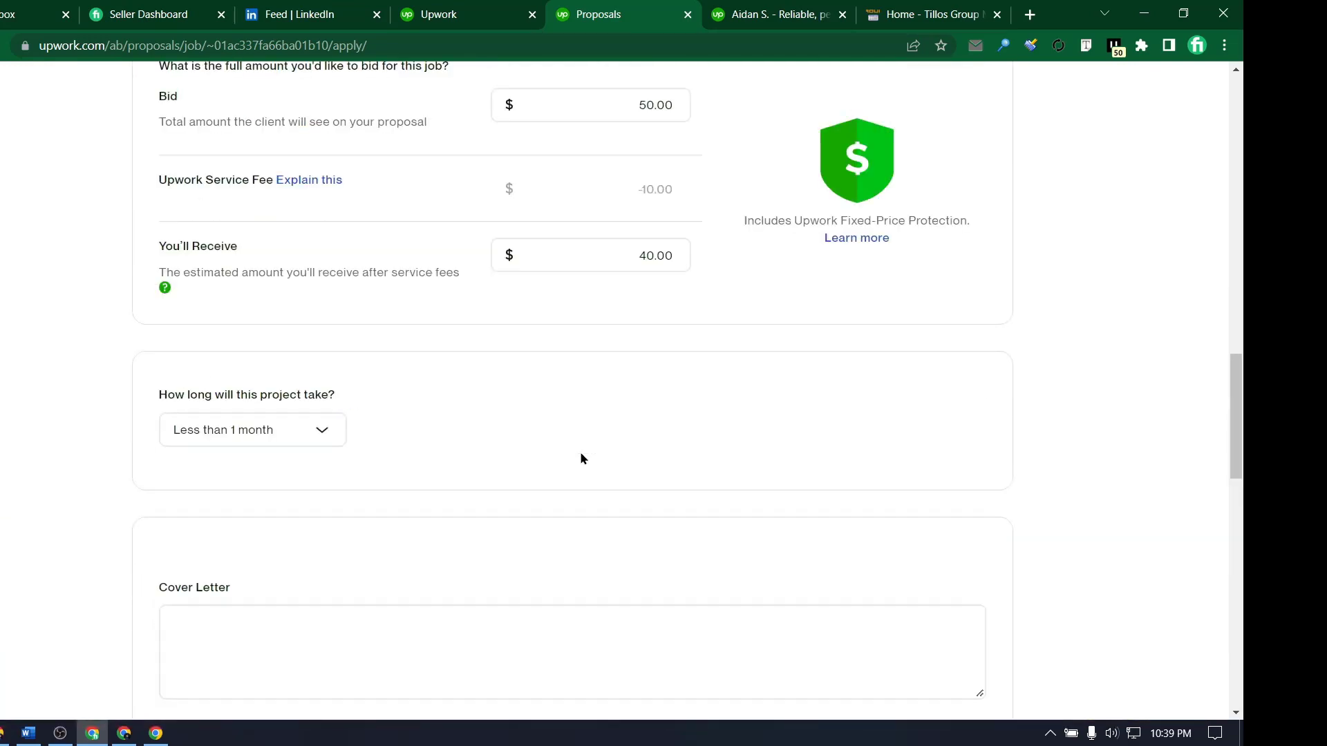
scroll(580, 458, "up", 8)
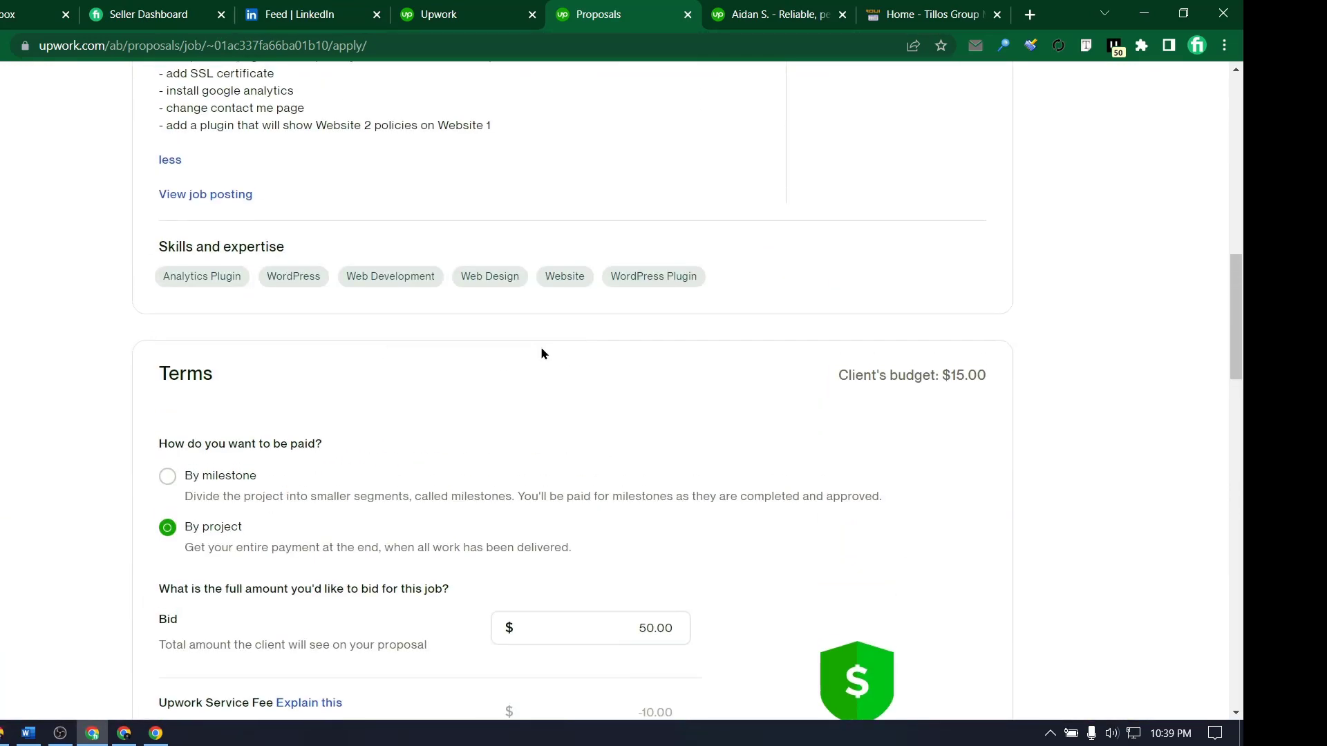
scroll(541, 353, "up", 2)
key("ctrl+shift+Tab")
scroll(587, 281, "up", 6)
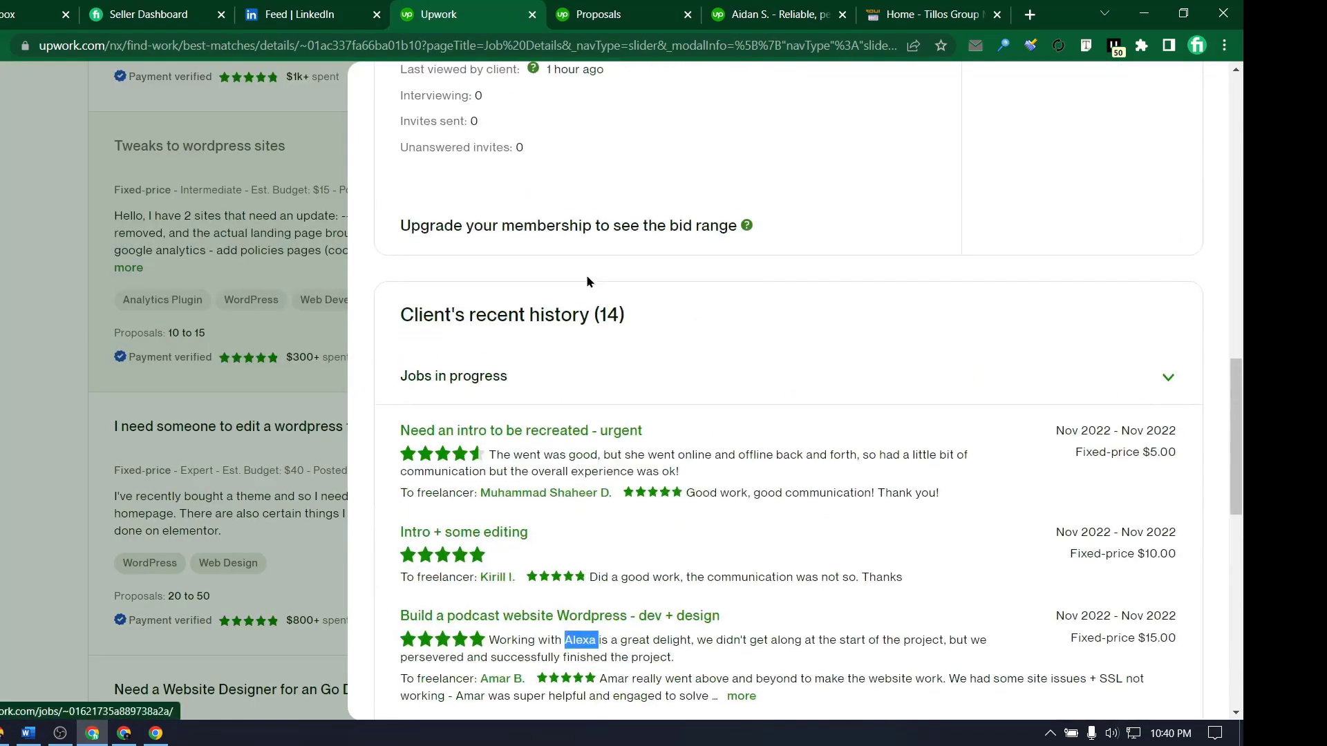
scroll(586, 279, "up", 15)
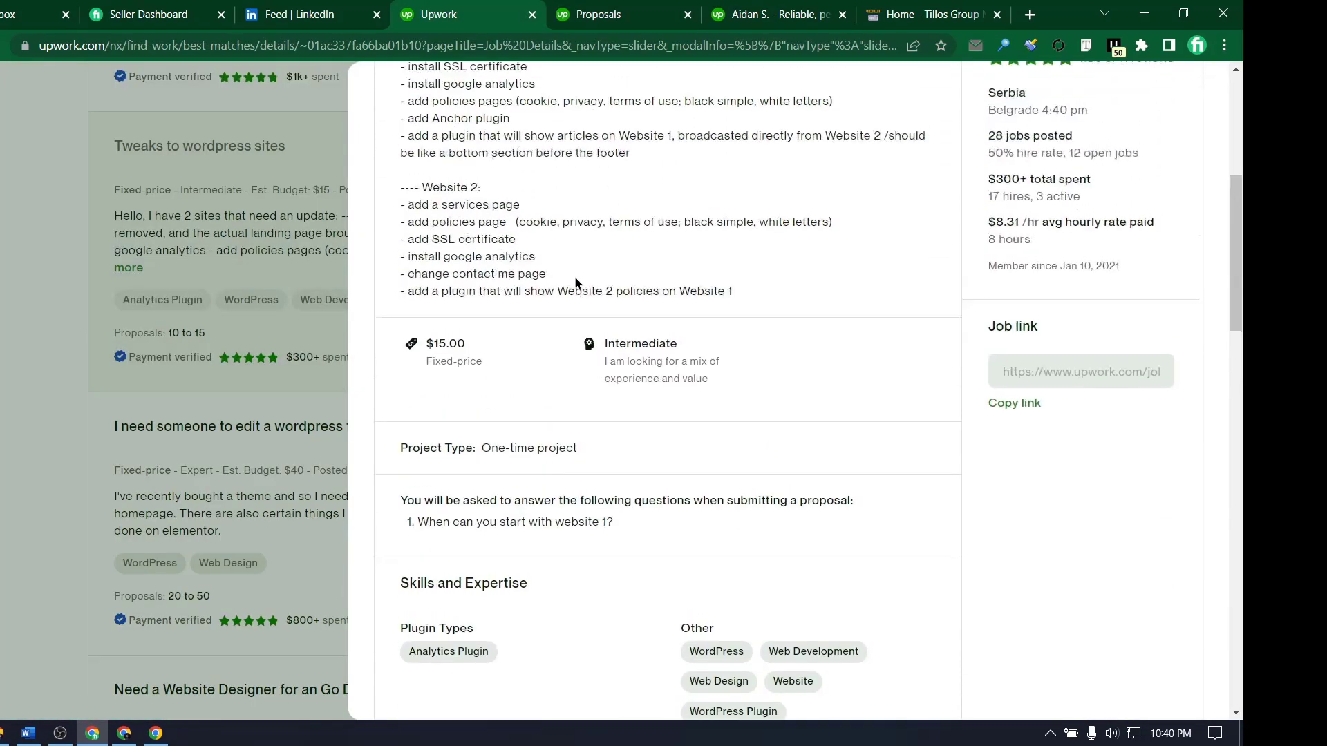
scroll(575, 276, "up", 6)
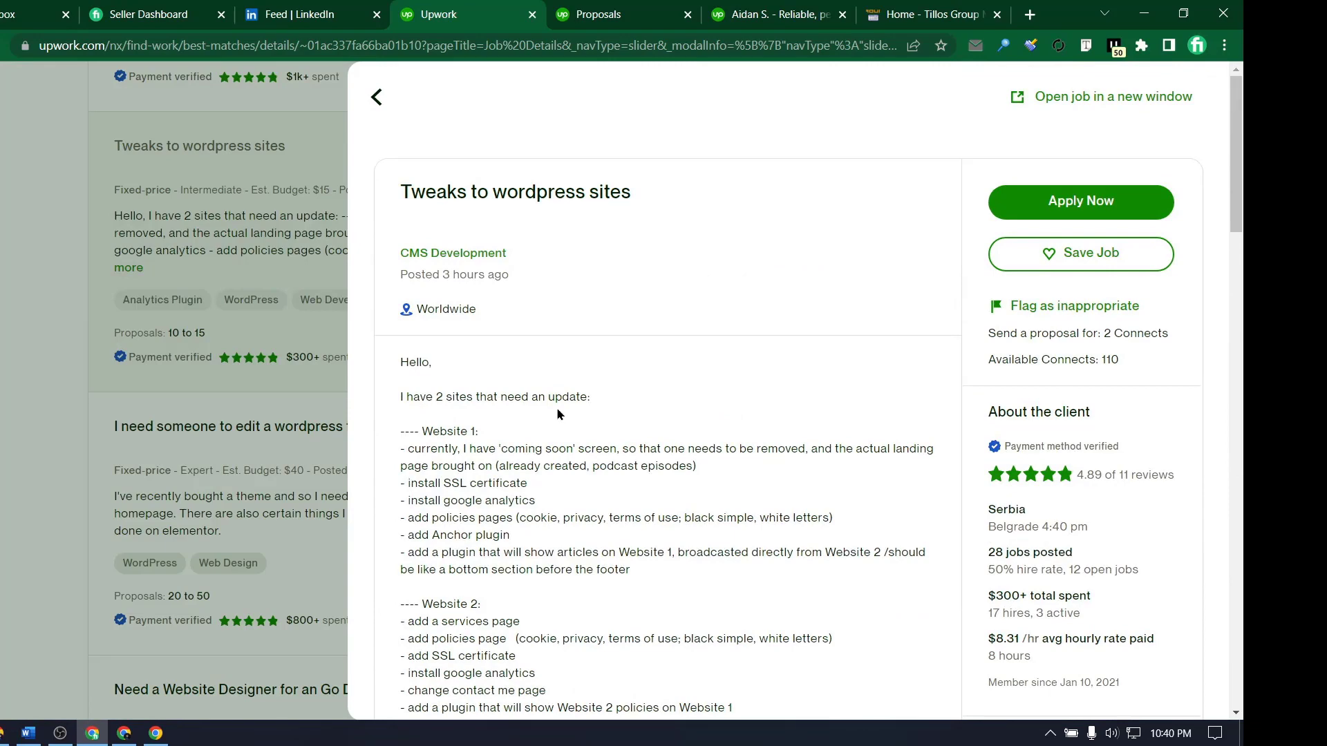
- Start the cover letter with "Hi" followed by the client's first name and an exclamation mark
key("ctrl+Tab")
scroll(399, 308, "up", 2)
scroll(398, 308, "down", 12)
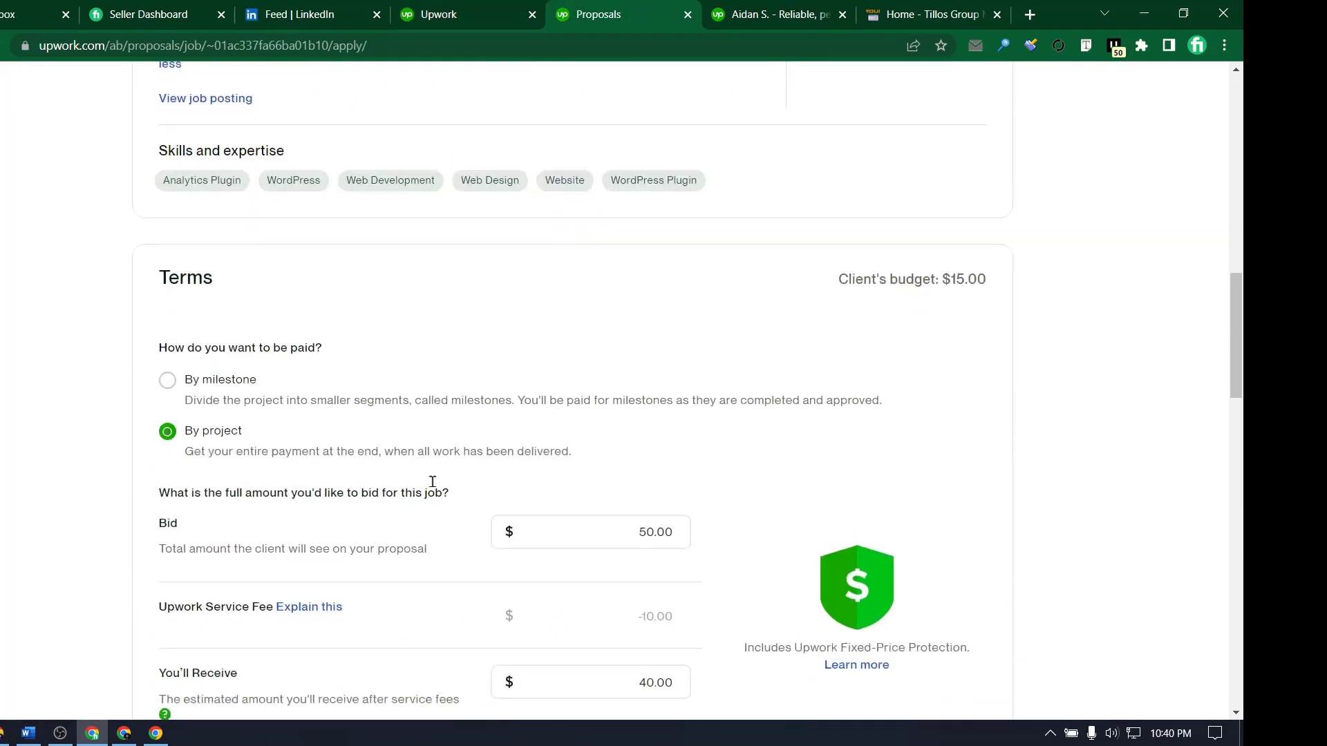
left_click(272, 375)
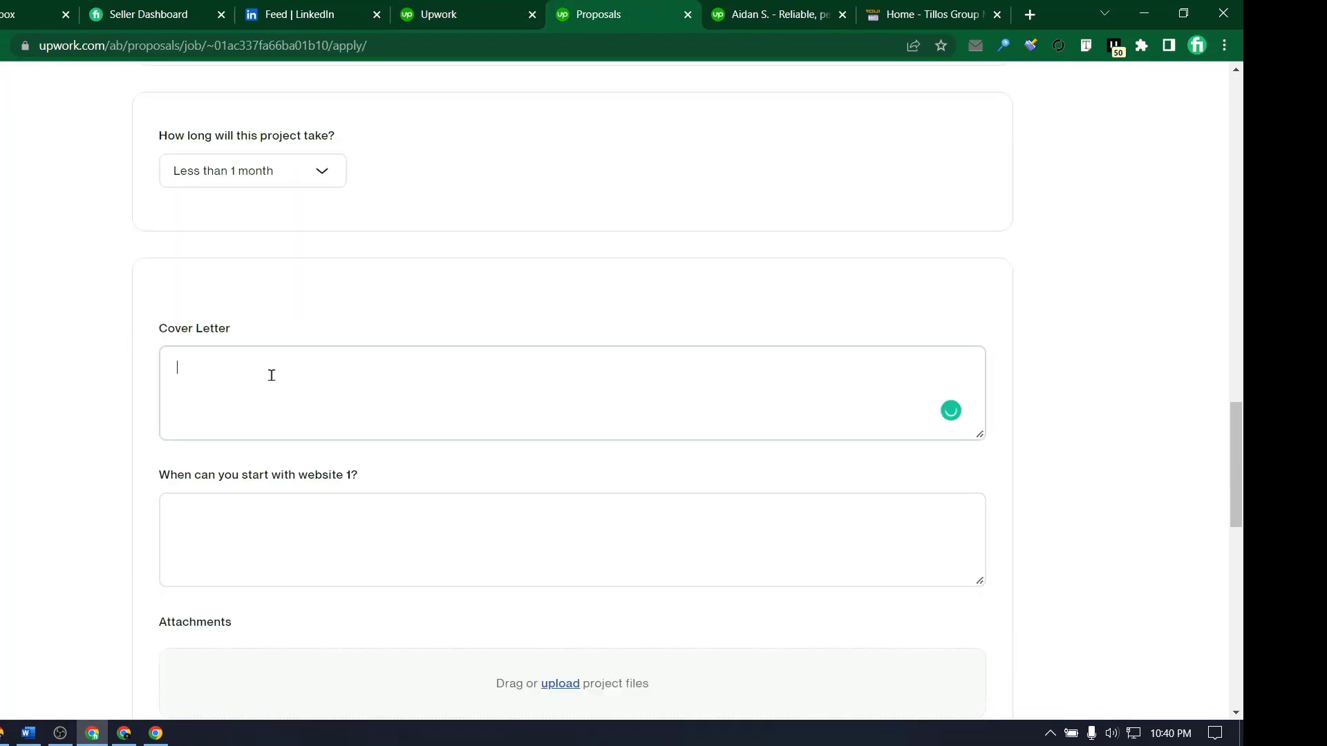
type("Hi Alexa")
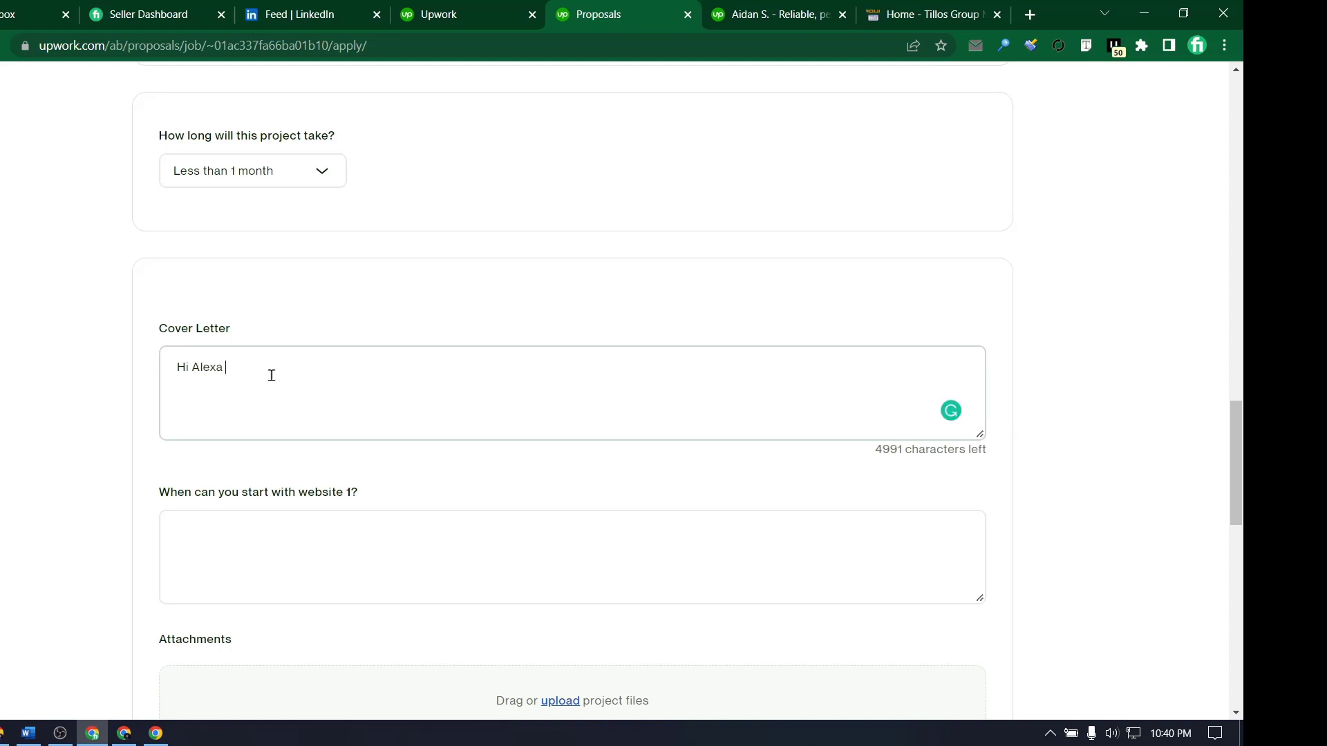
key("BackSpace")
type("!")
- Read the Website 1 and Website 2 requirements in the job posting alongside the proposal, highlighting the Website 1 tasks
left_click(509, 8)
scroll(605, 454, "down", 1)
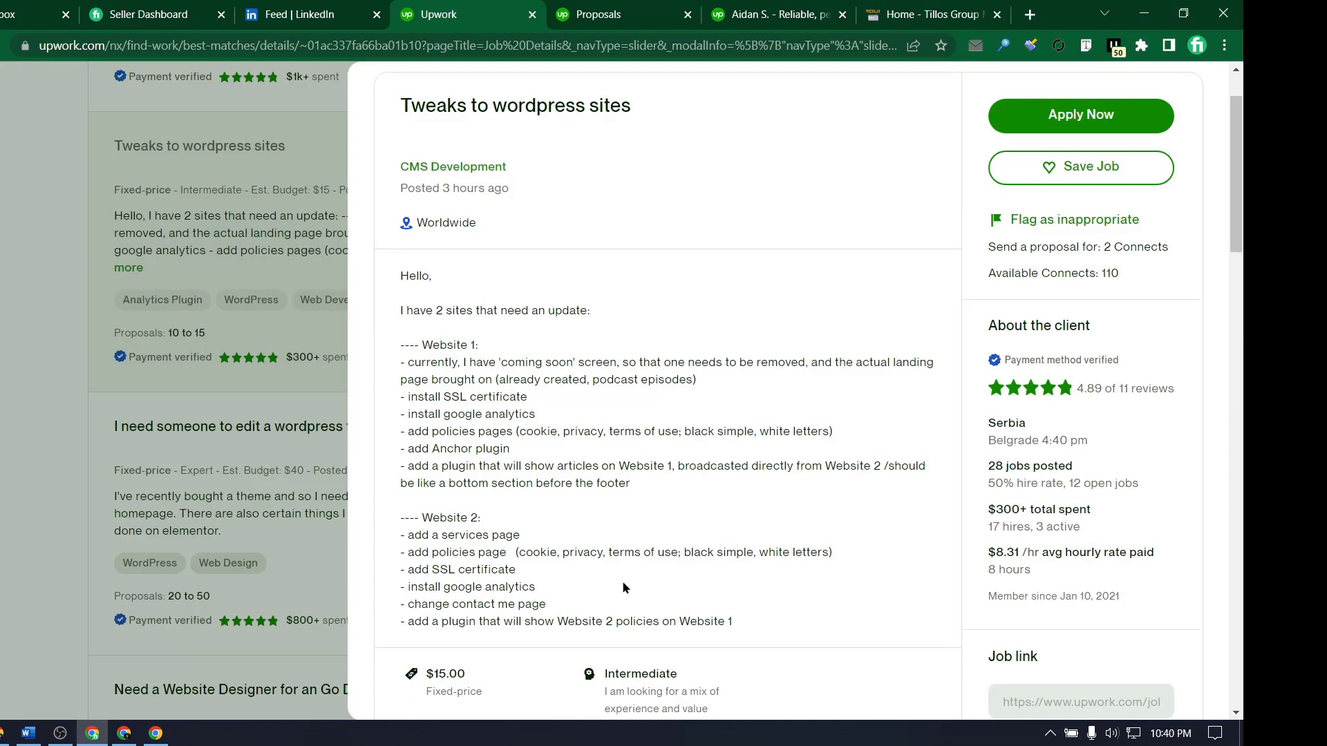
key("ctrl+Tab")
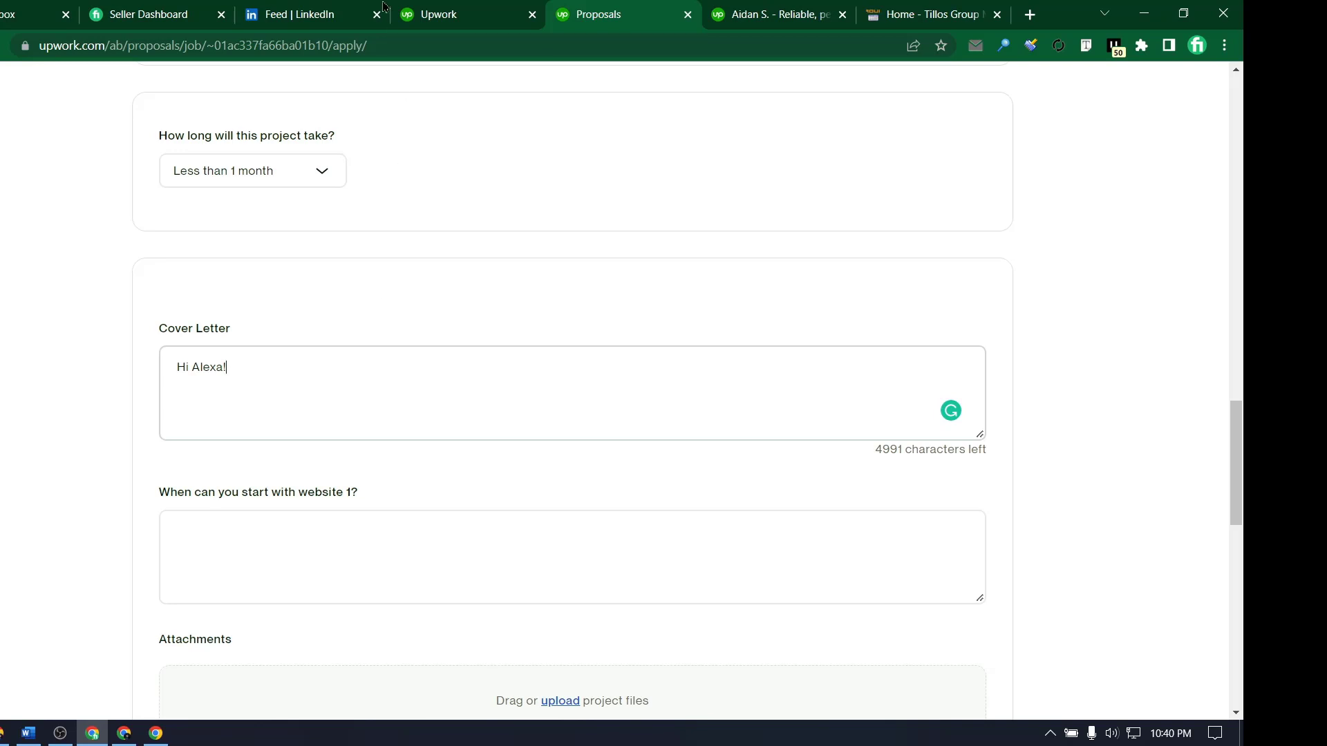
left_click(448, 8)
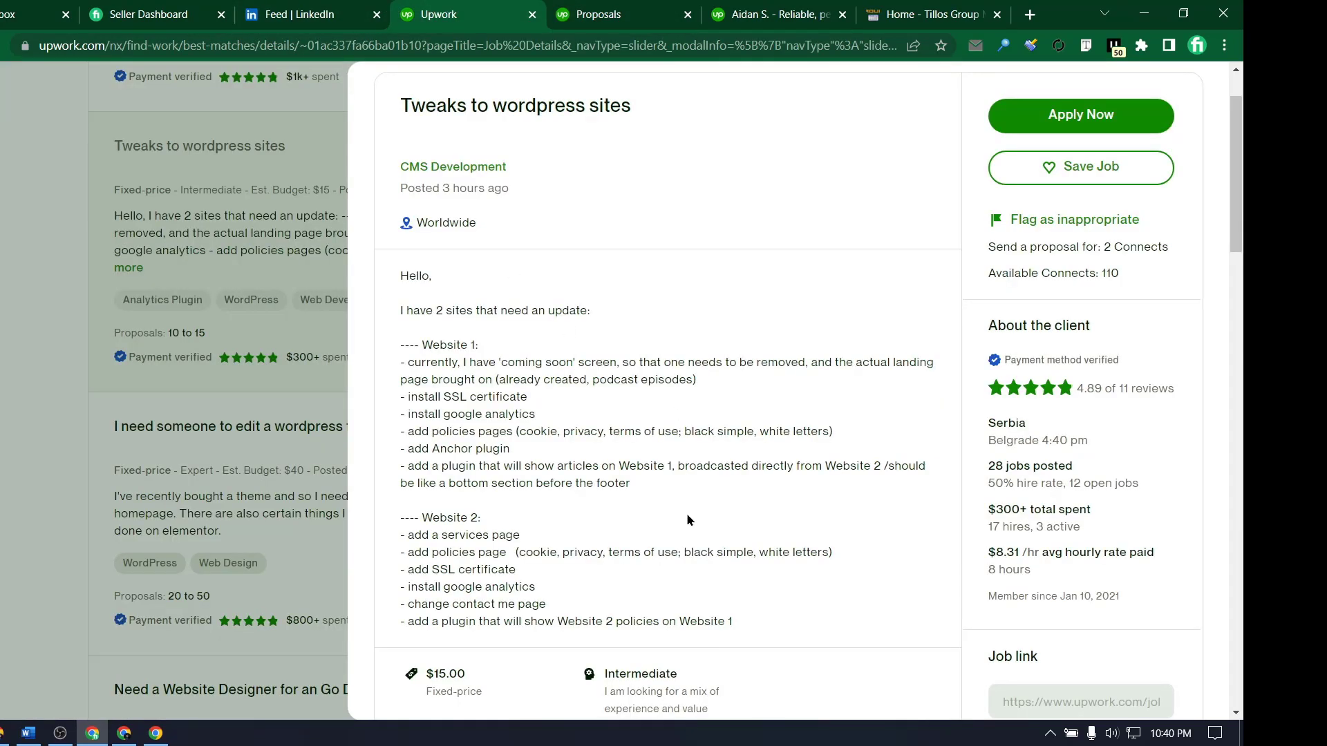
left_click(602, 9)
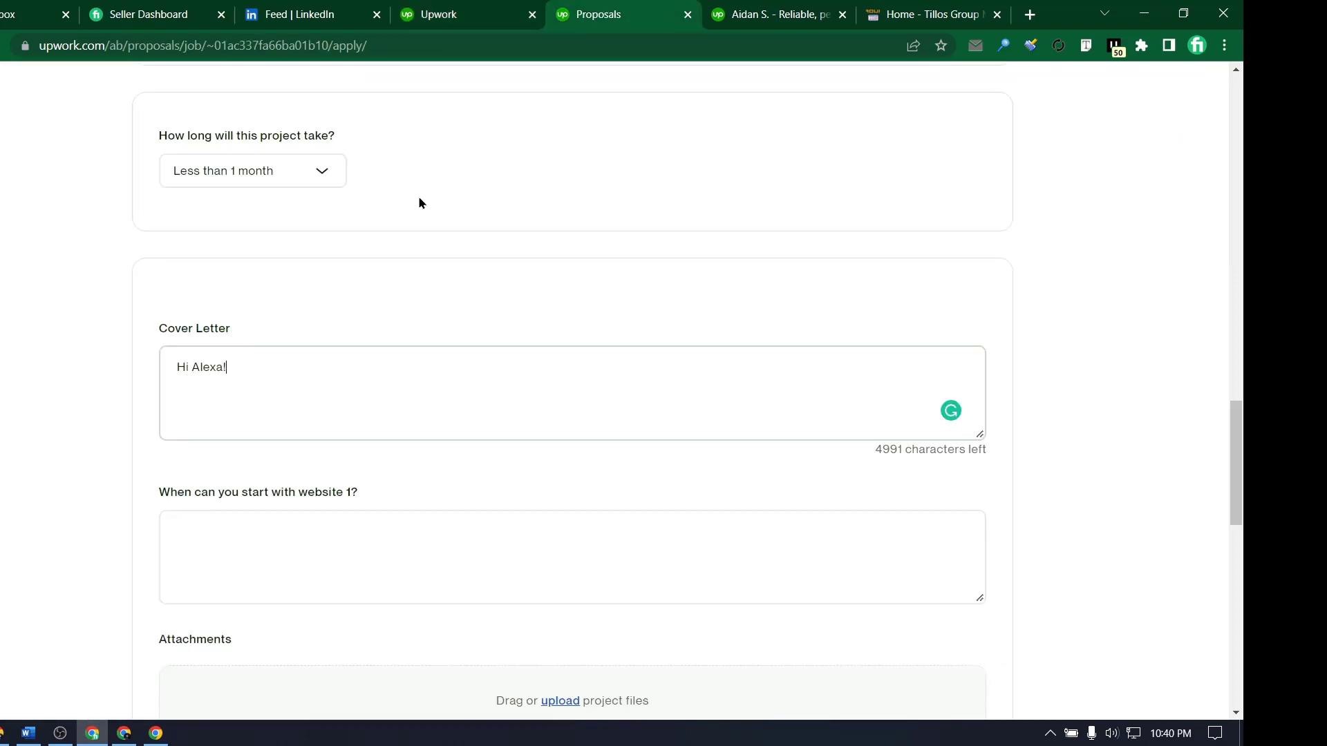
left_click(463, 8)
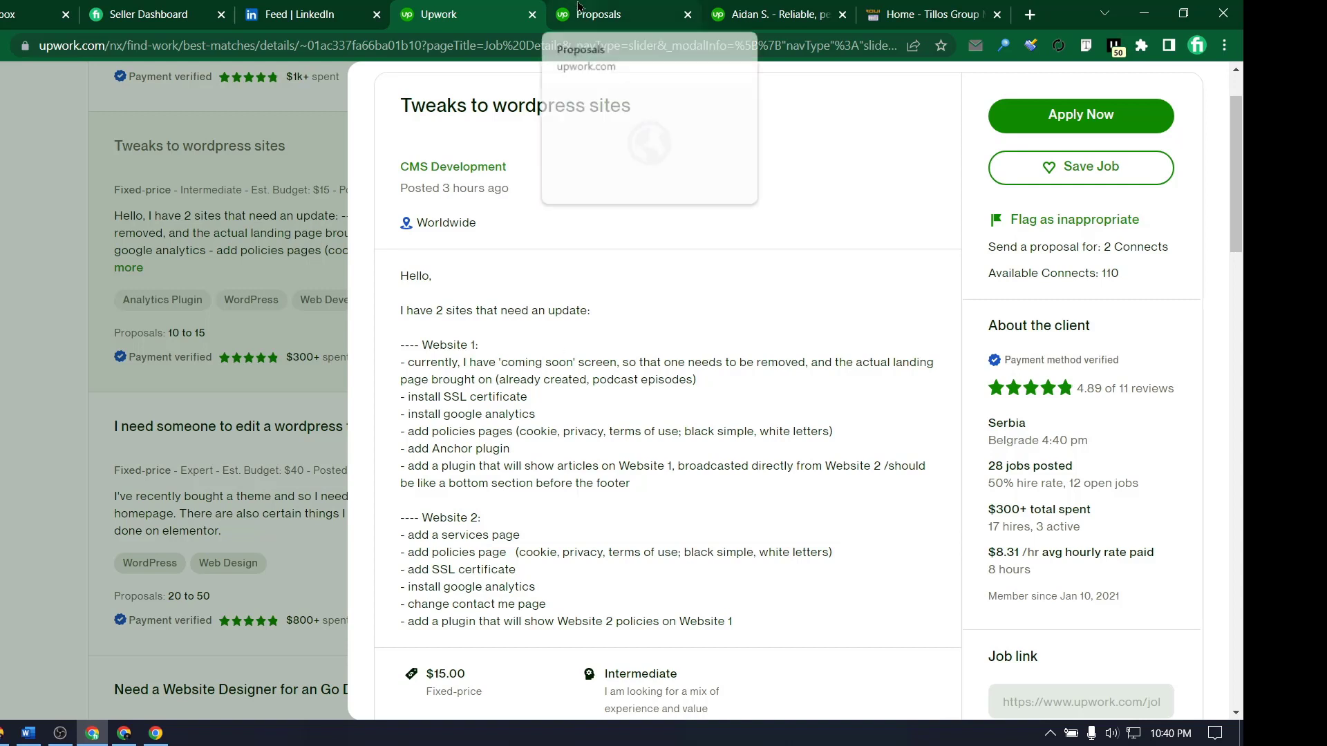
left_click(591, 19)
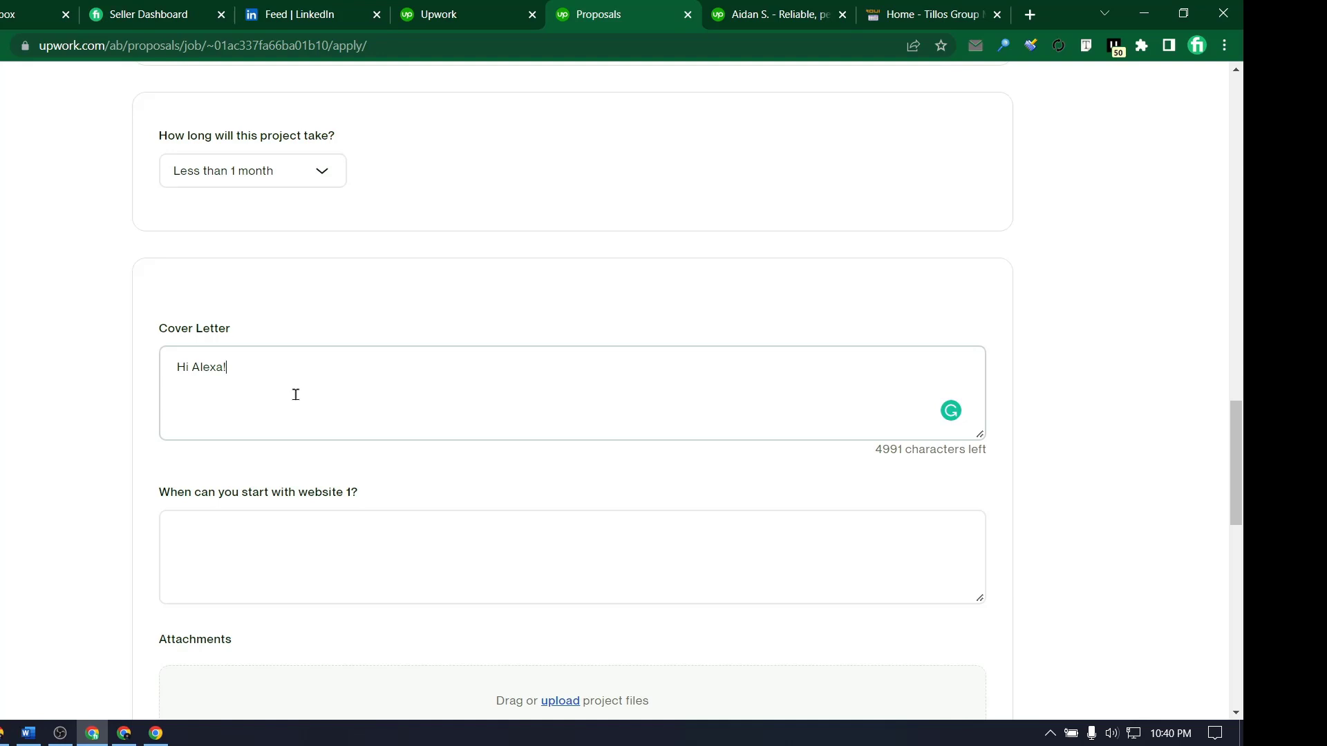
left_click(449, 12)
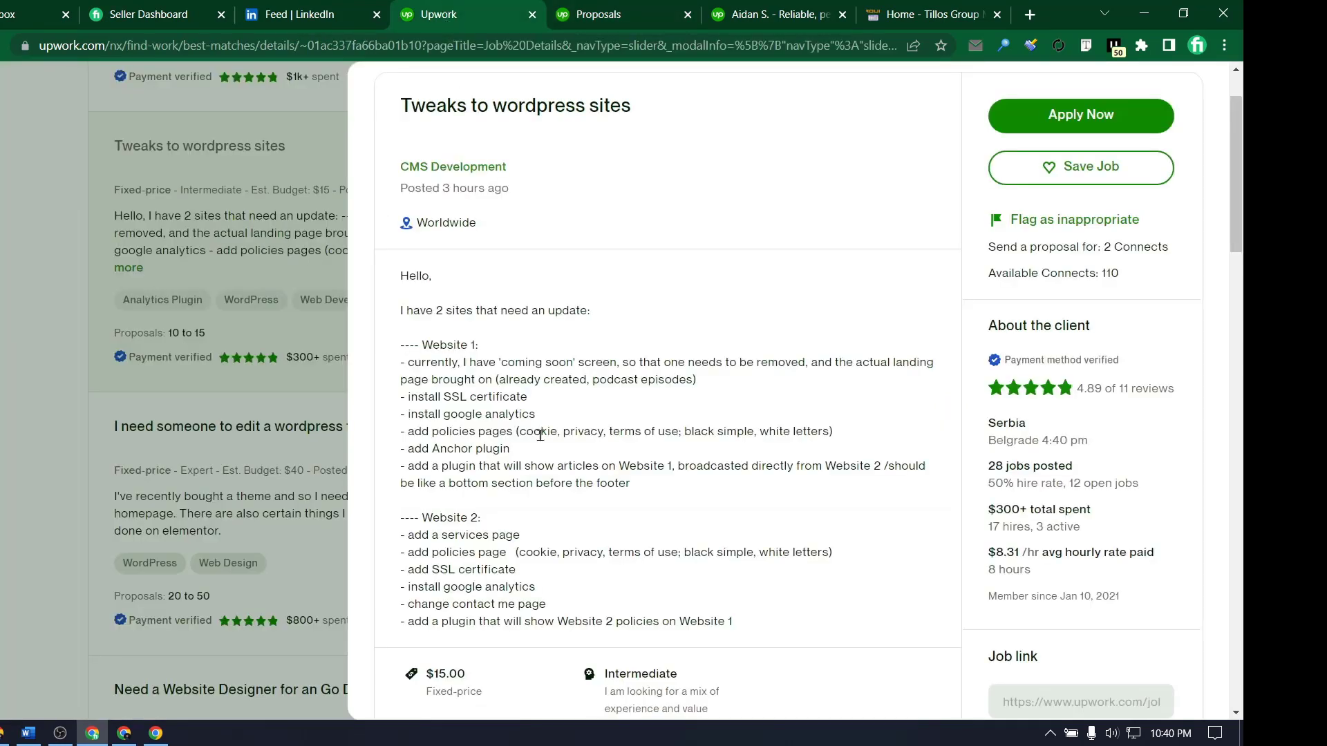
scroll(541, 434, "down", 2)
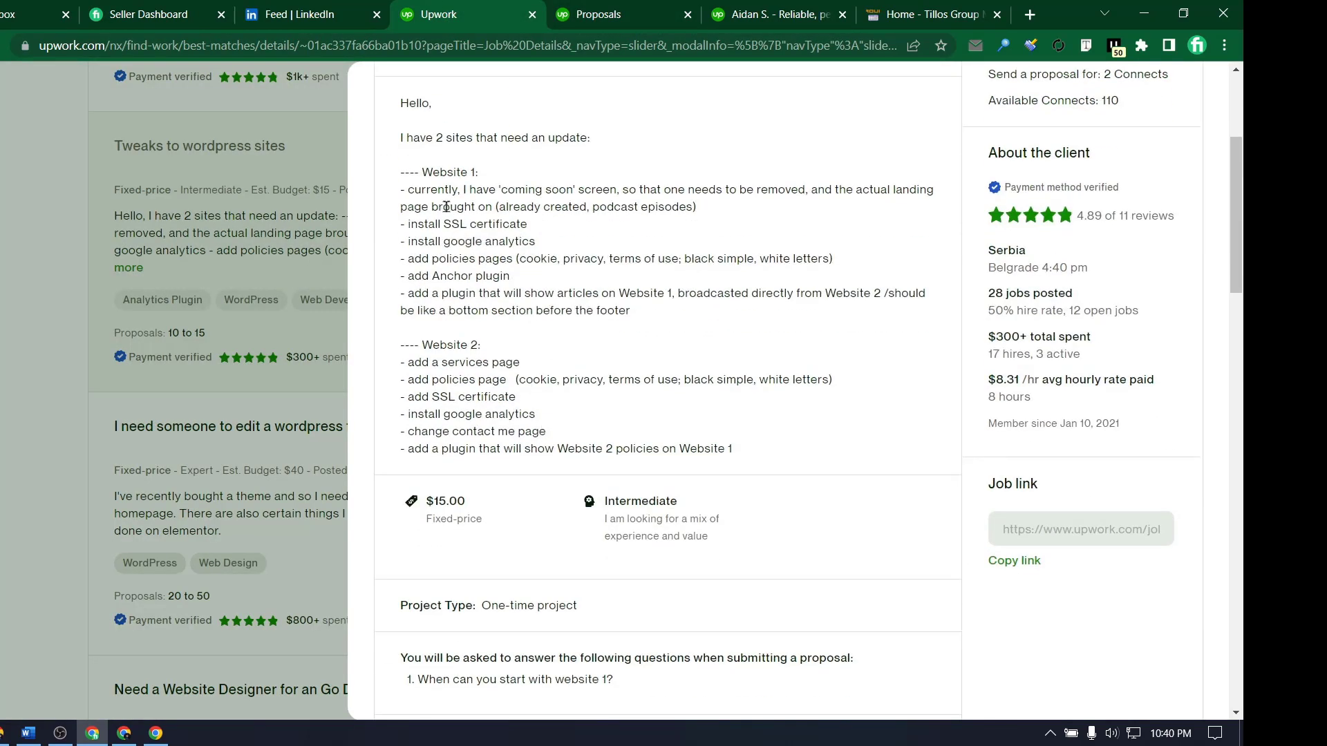
left_click_drag(443, 207, 544, 333)
left_click(626, 14)
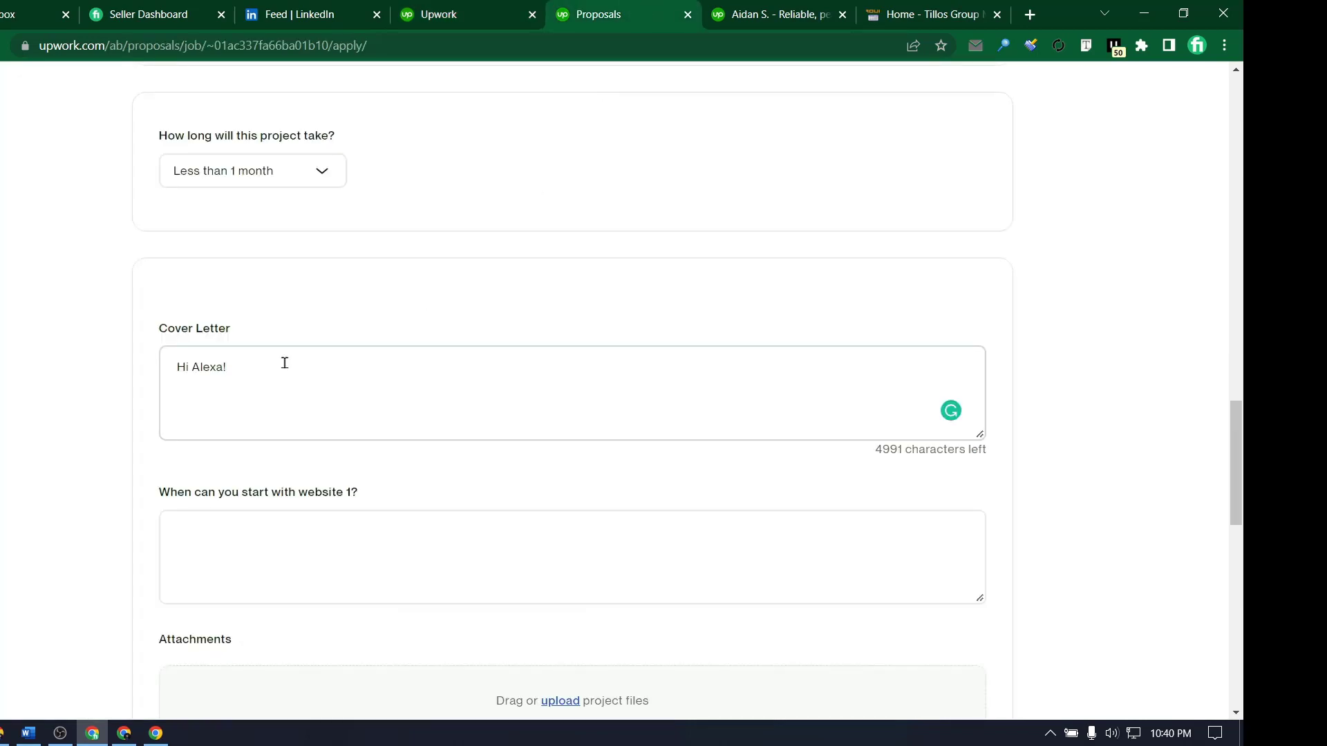
left_click(453, 14)
scroll(530, 267, "down", 1)
scroll(526, 245, "up", 1)
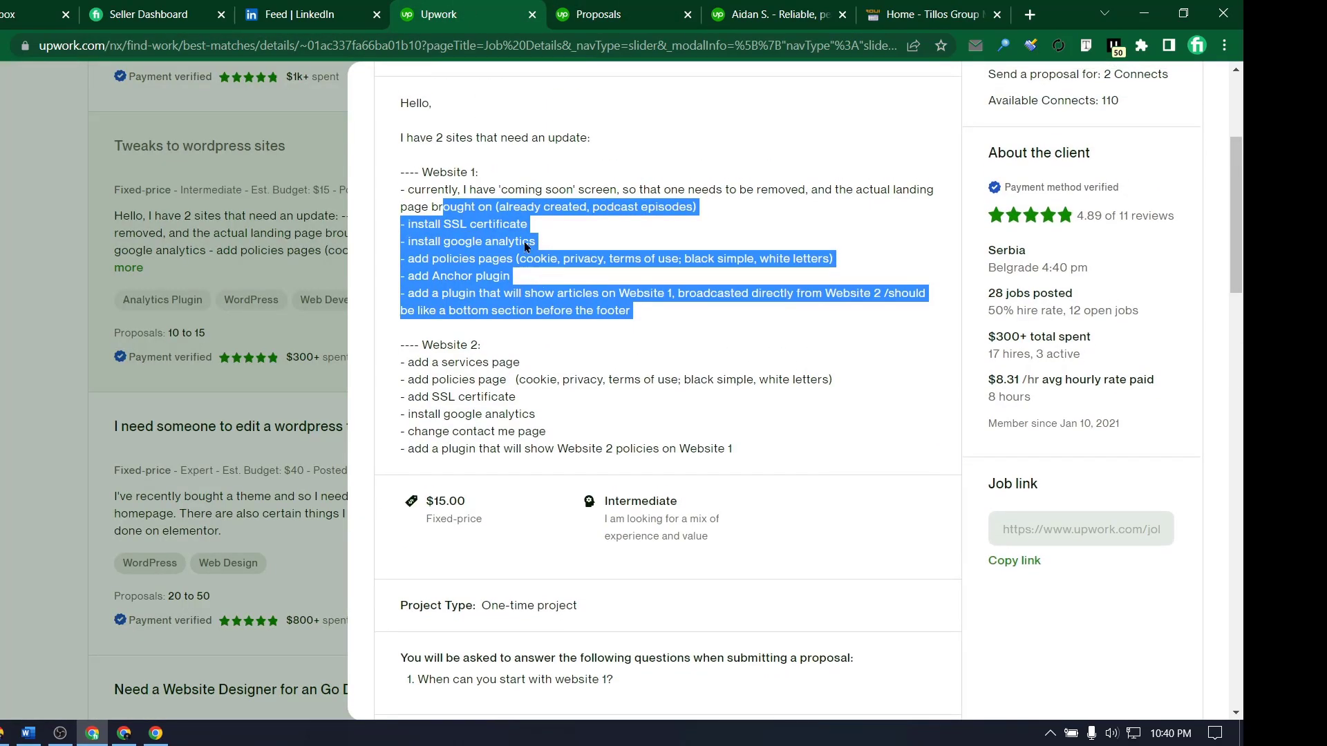
scroll(481, 212, "up", 1)
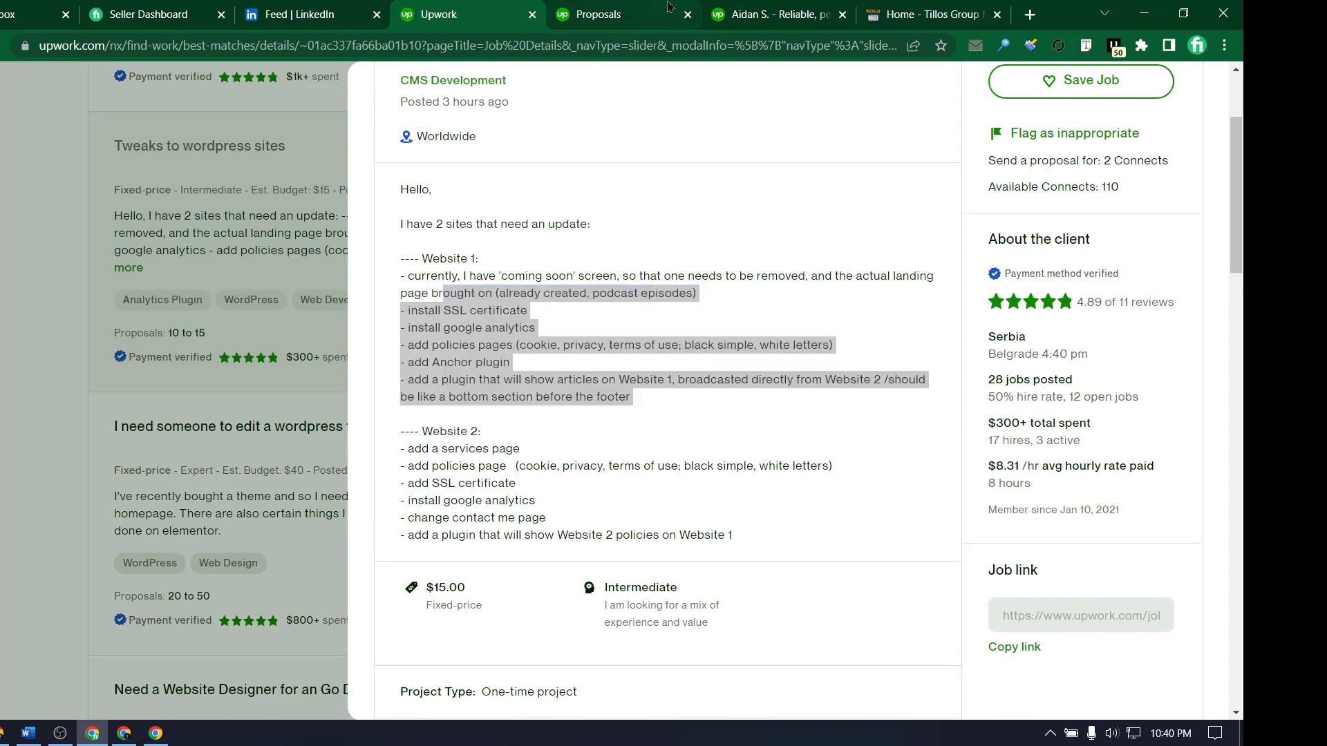
- Continue the cover letter after the greeting with "I read your 2website details"
key("ctrl+Tab")
type("I")
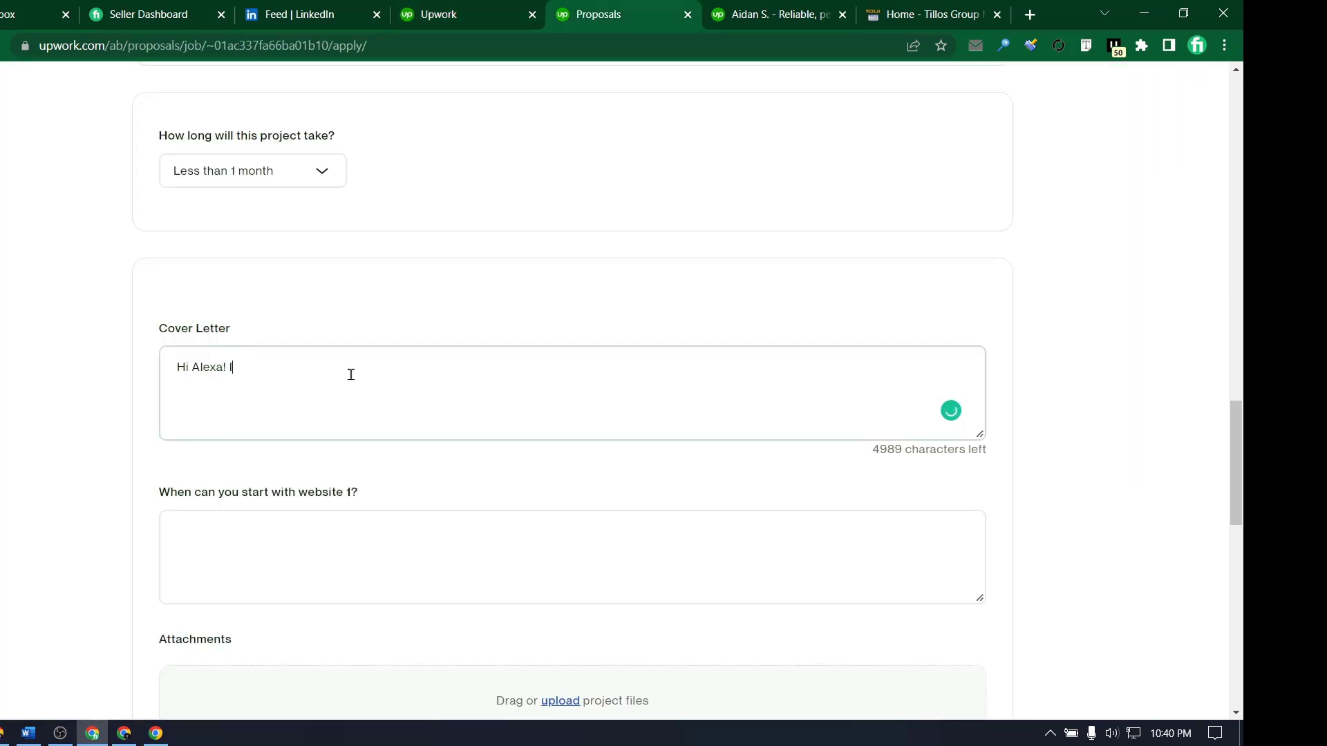
type(" are")
key("BackSpace")
key("BackSpace")
type("ad your 2website detaisl")
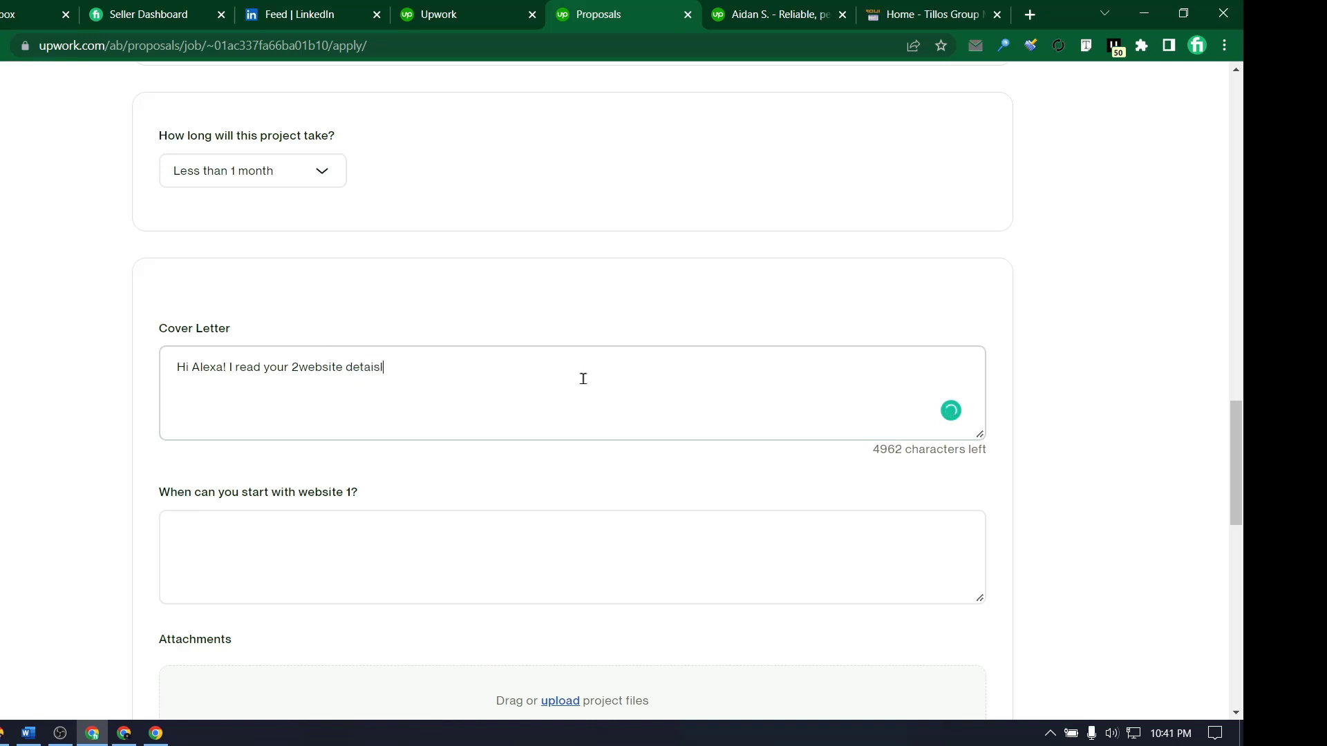
key("BackSpace")
key("BackSpace")
type("ils")
type(" that you")
type(" you")
key("BackSpace")
key("BackSpace")
key("BackSpace")
key("BackSpace")
key("BackSpace")
key("BackSpace")
key("BackSpace")
key("BackSpace")
key("BackSpace")
key("BackSpace")
key("BackSpace")
key("BackSpace")
key("BackSpace")
- End the first cover letter sentence with a period and add "I understand you want to"
type(". I understand you need")
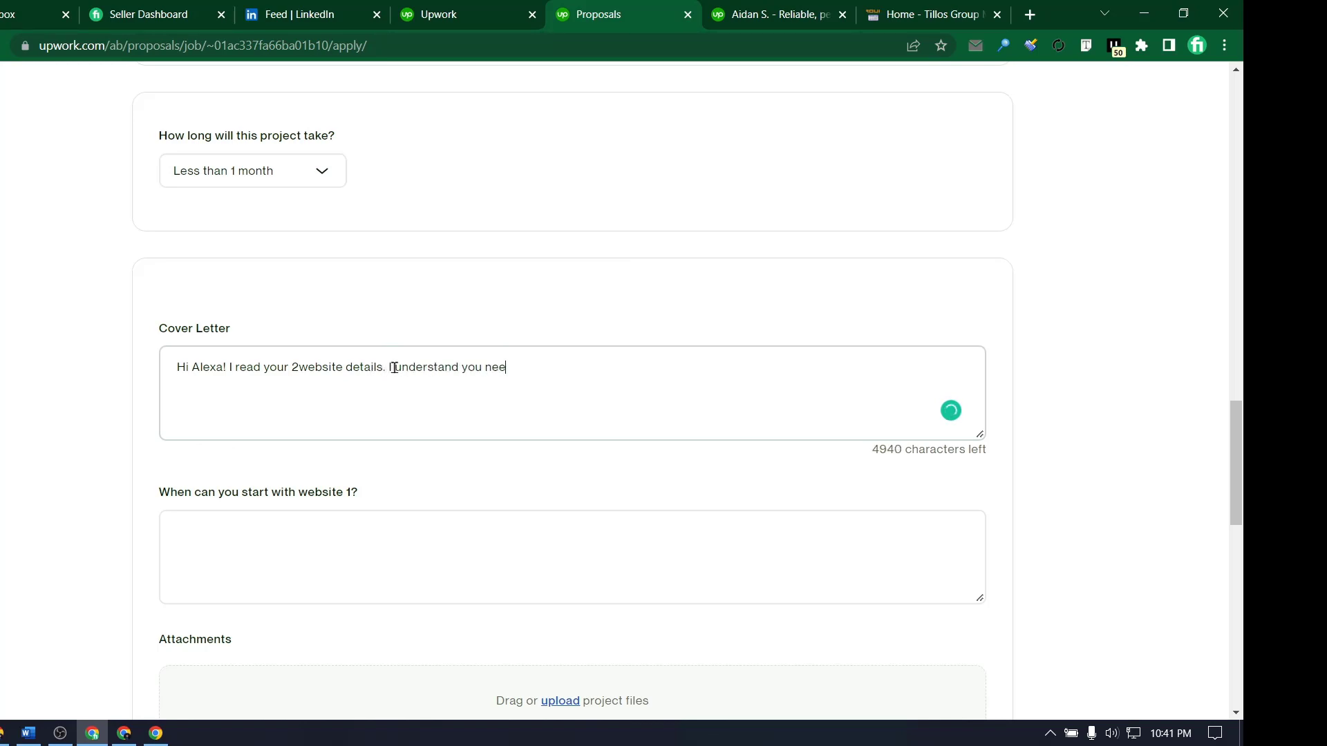
key("BackSpace")
key("BackSpace")
key("BackSpace")
key("BackSpace")
type("wan tto")
- Check the Website 1 requirements in the job posting again, clear the text highlight there and return to the proposal
key("ctrl+shift+Tab")
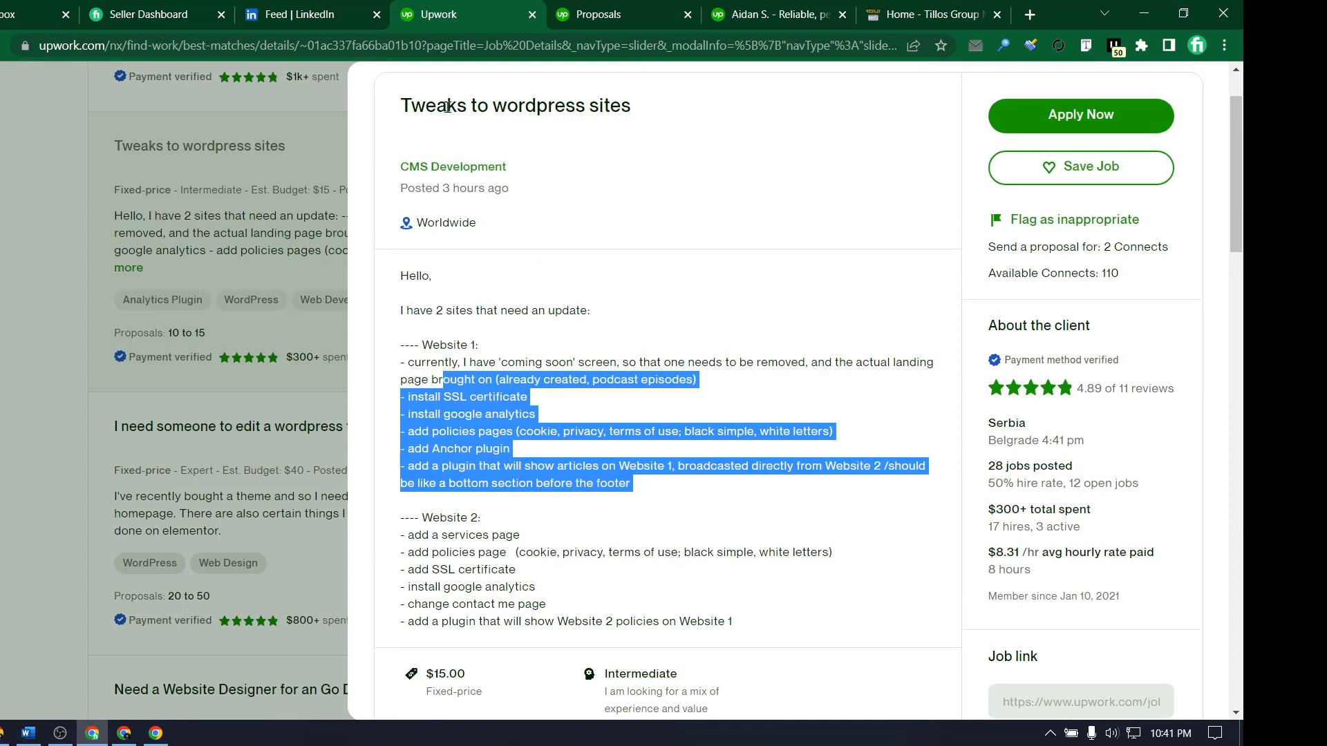
key("ctrl+Tab")
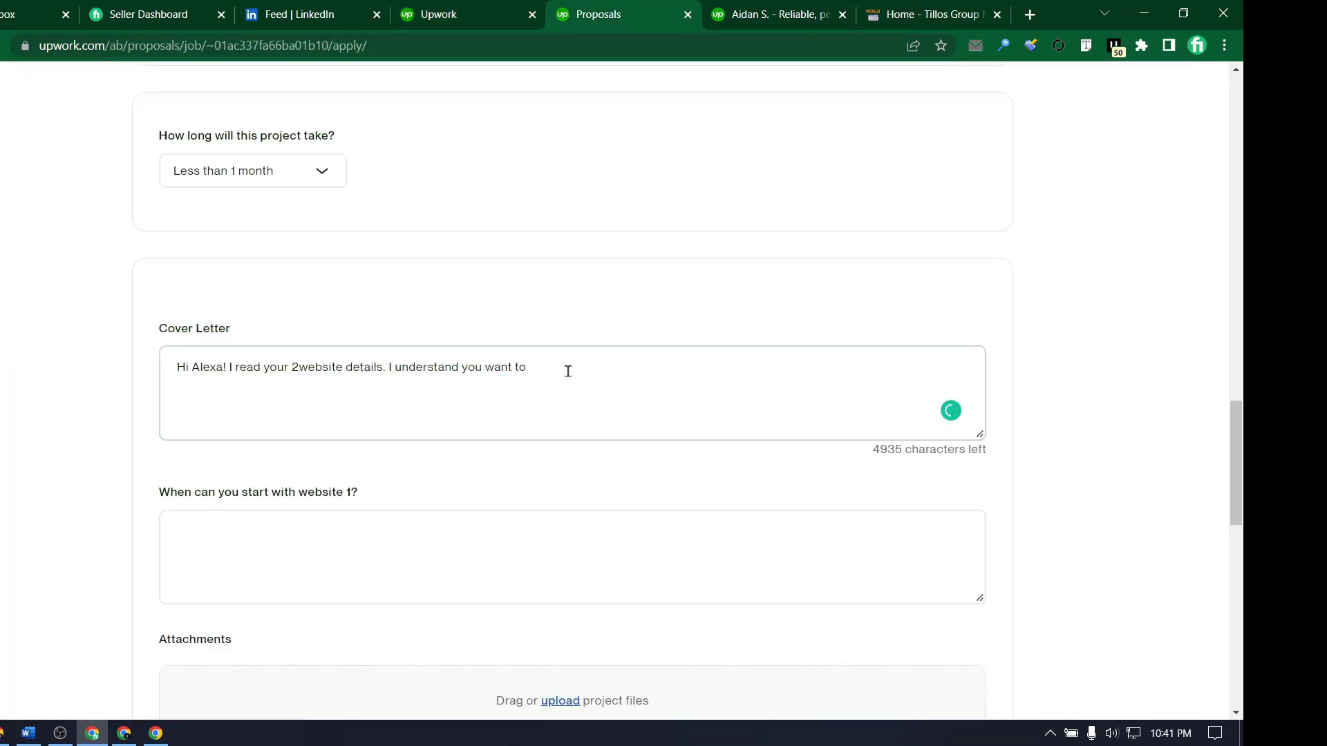
left_click(450, 20)
left_click(596, 375)
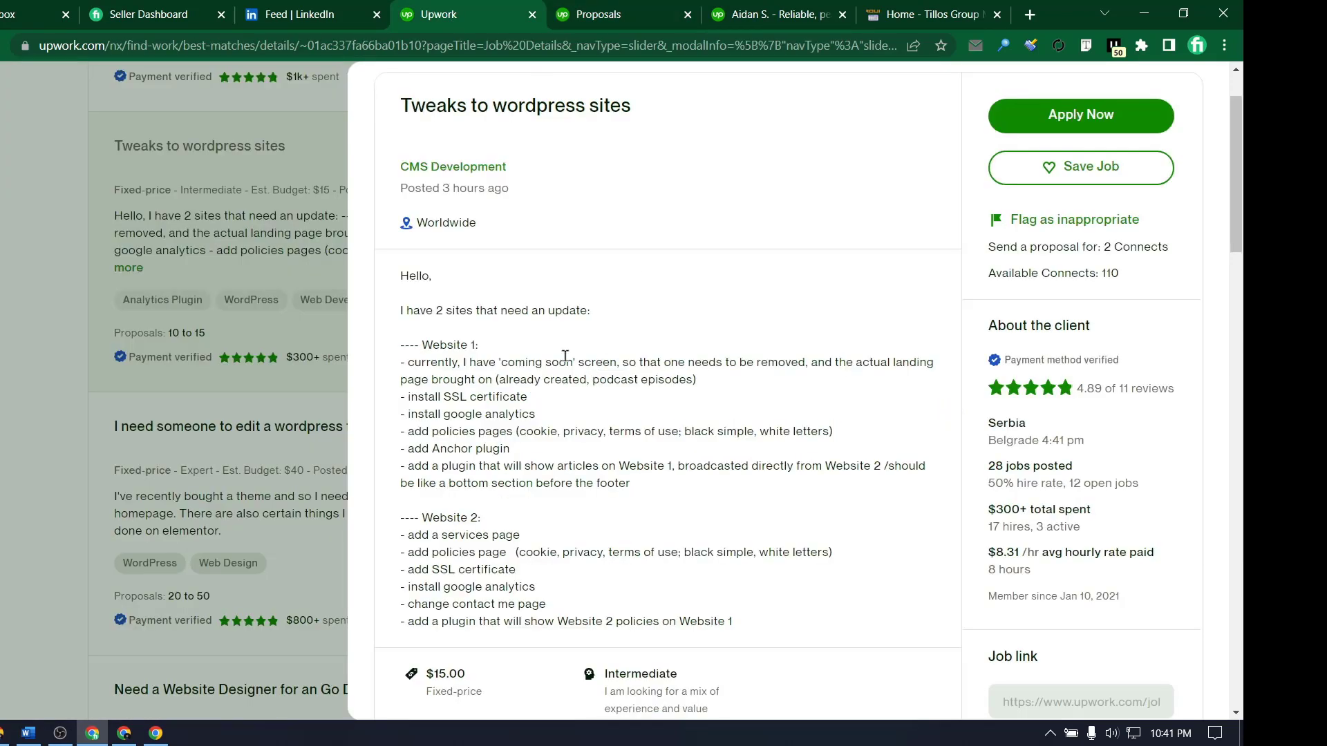
left_click(630, 10)
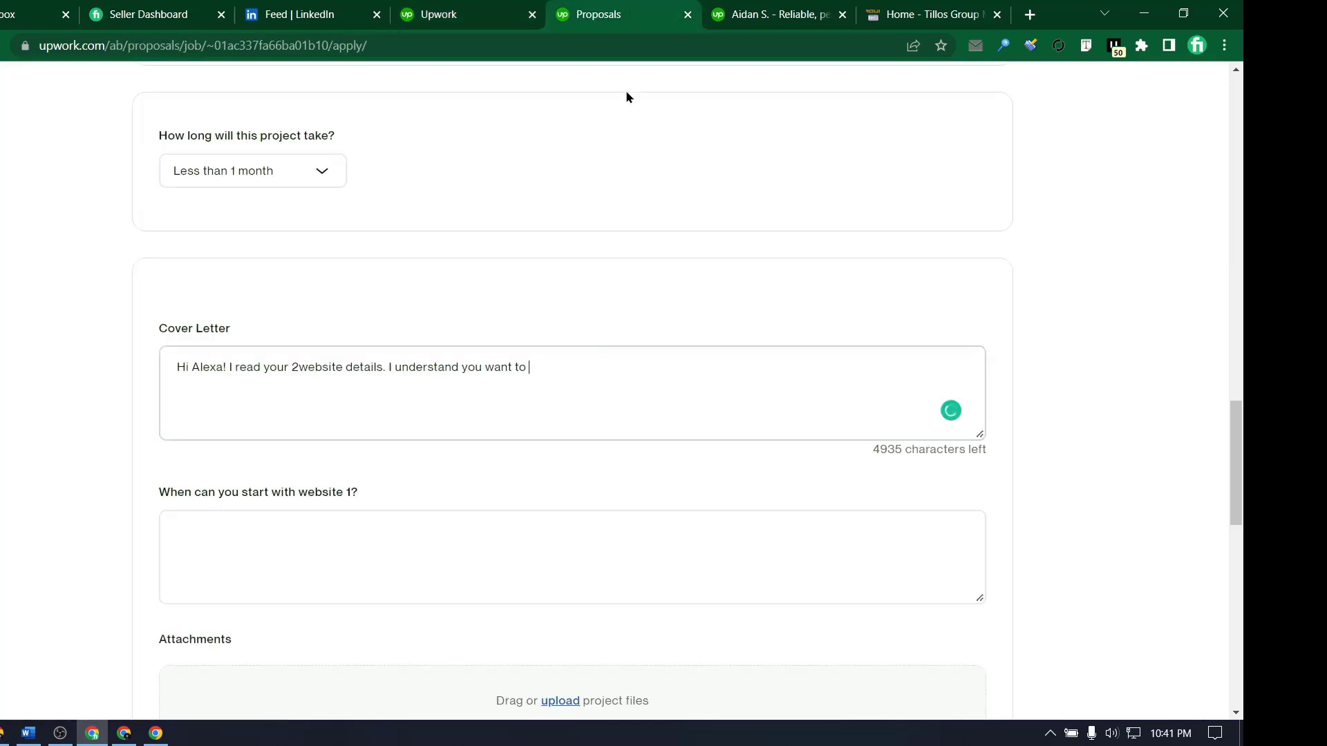
- Complete the cover letter's second sentence with "update your site.", checking the job posting for the wording
type("ate your sote")
key("BackSpace")
key("BackSpace")
key("BackSpace")
type("ite")
left_click(479, 9)
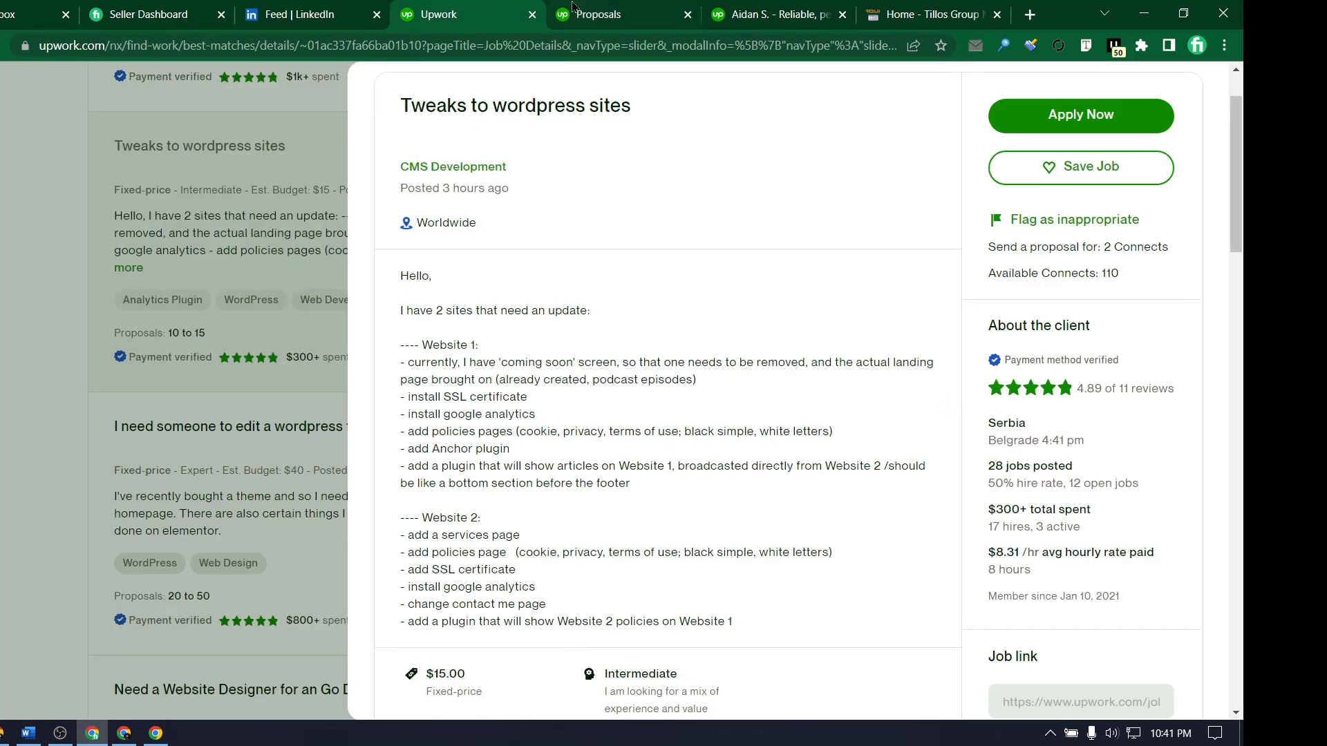
left_click(653, 8)
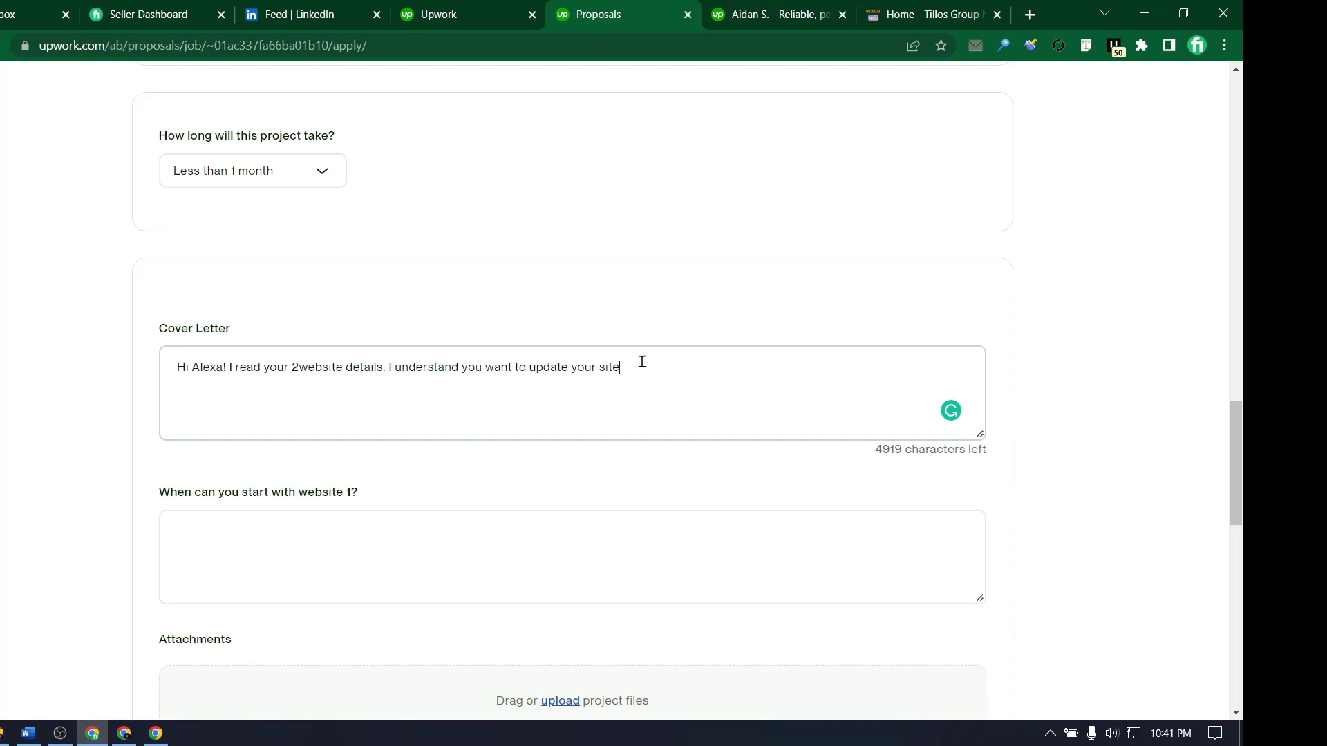
type(".")
- Review the Website 1 tasks in the job posting, highlighting the SSL certificate item, and return to the cover letter
left_click(465, 12)
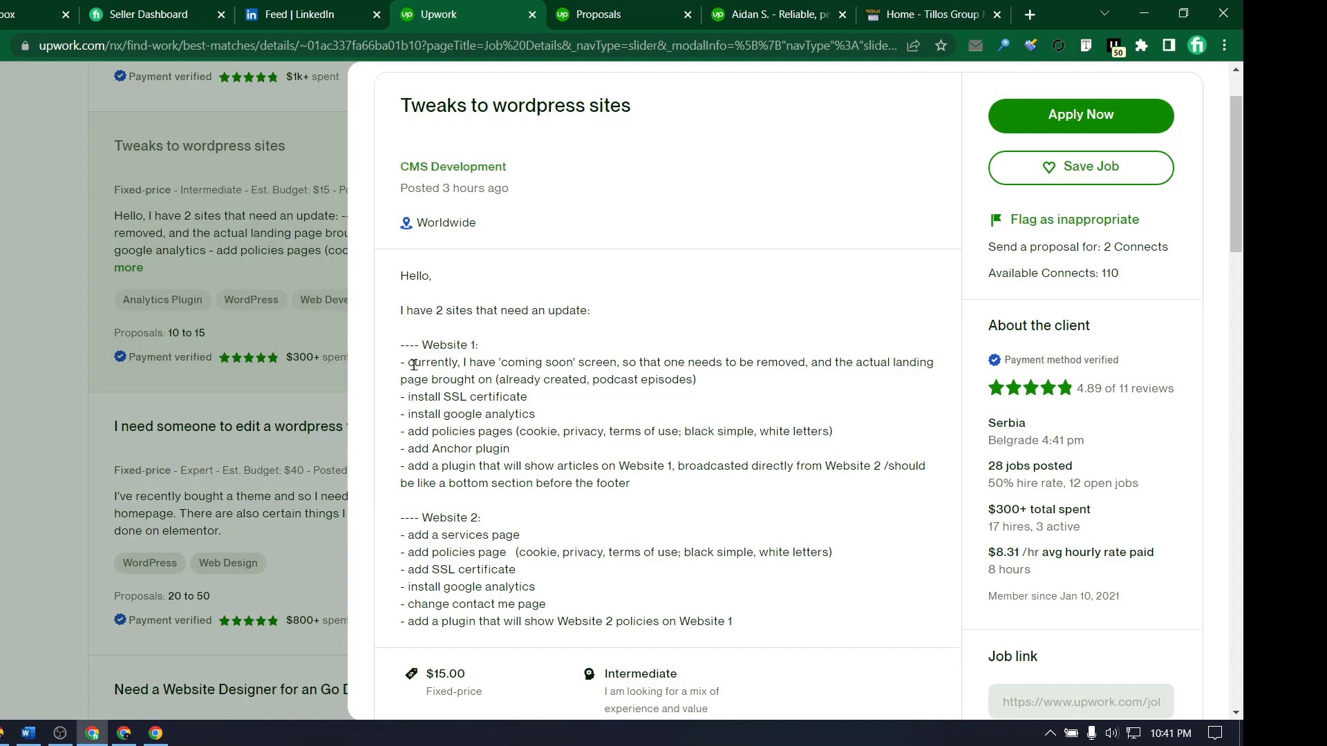
left_click_drag(414, 365, 627, 483)
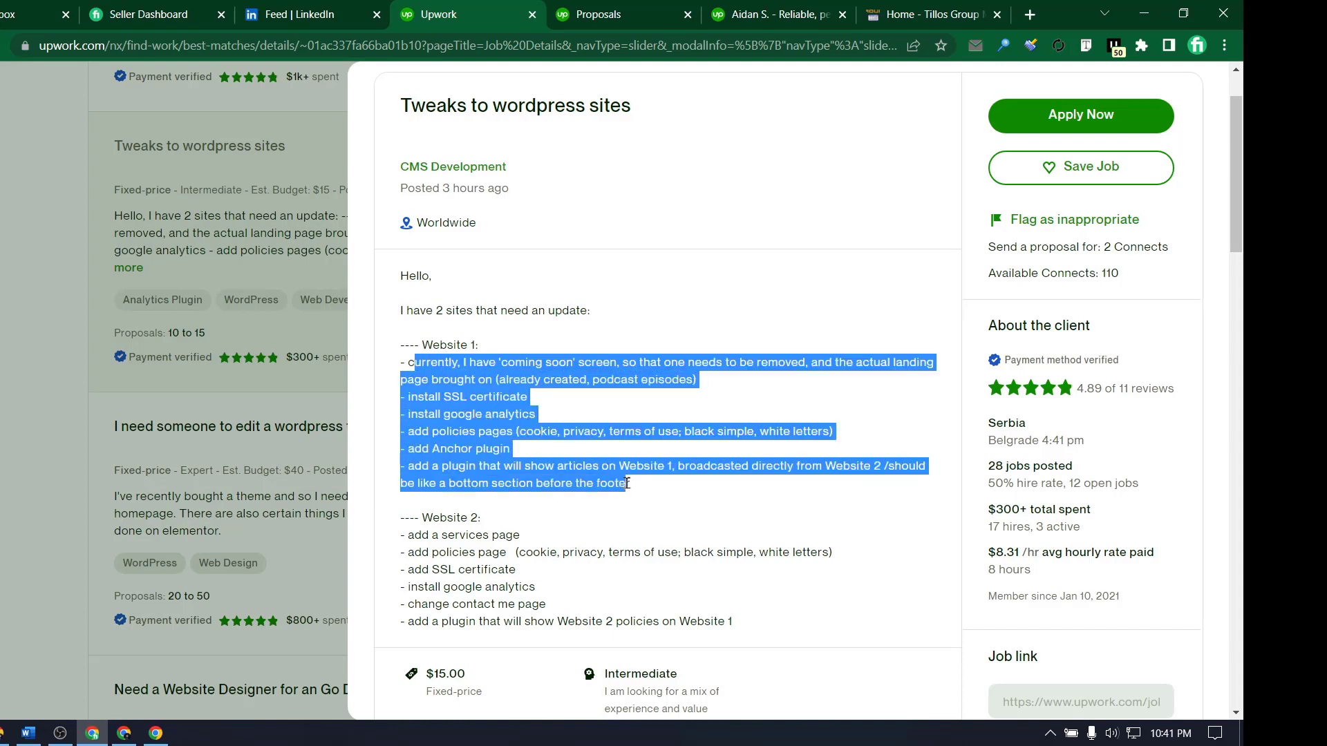
left_click(474, 414)
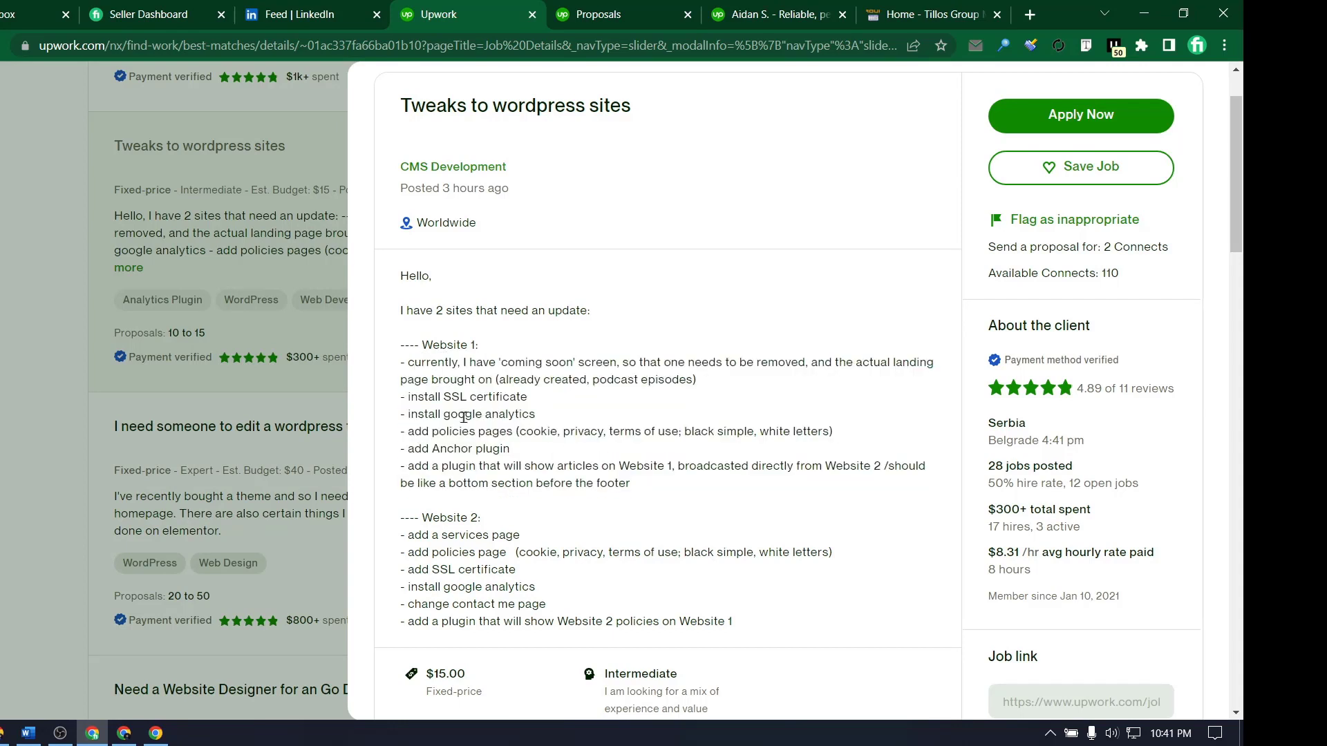
left_click(624, 8)
left_click(486, 8)
left_click_drag(446, 398, 495, 398)
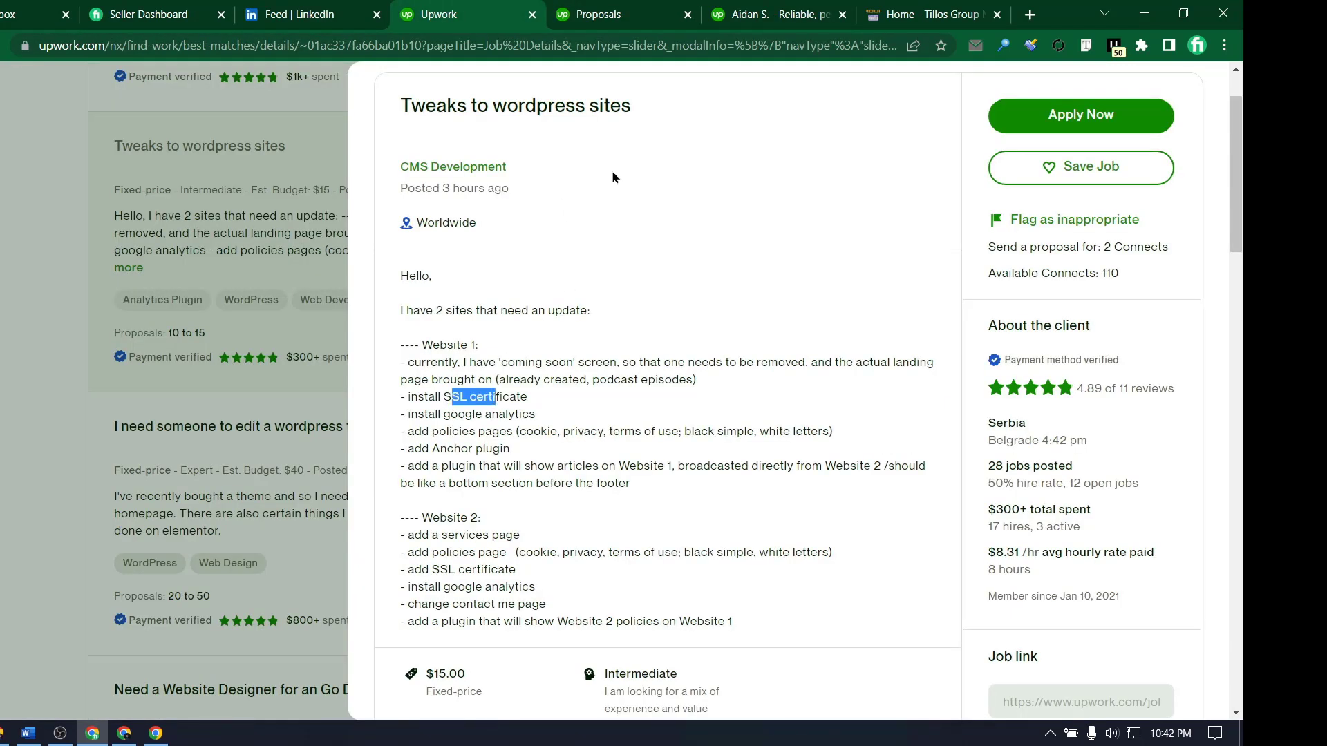
left_click(624, 13)
left_click(640, 362)
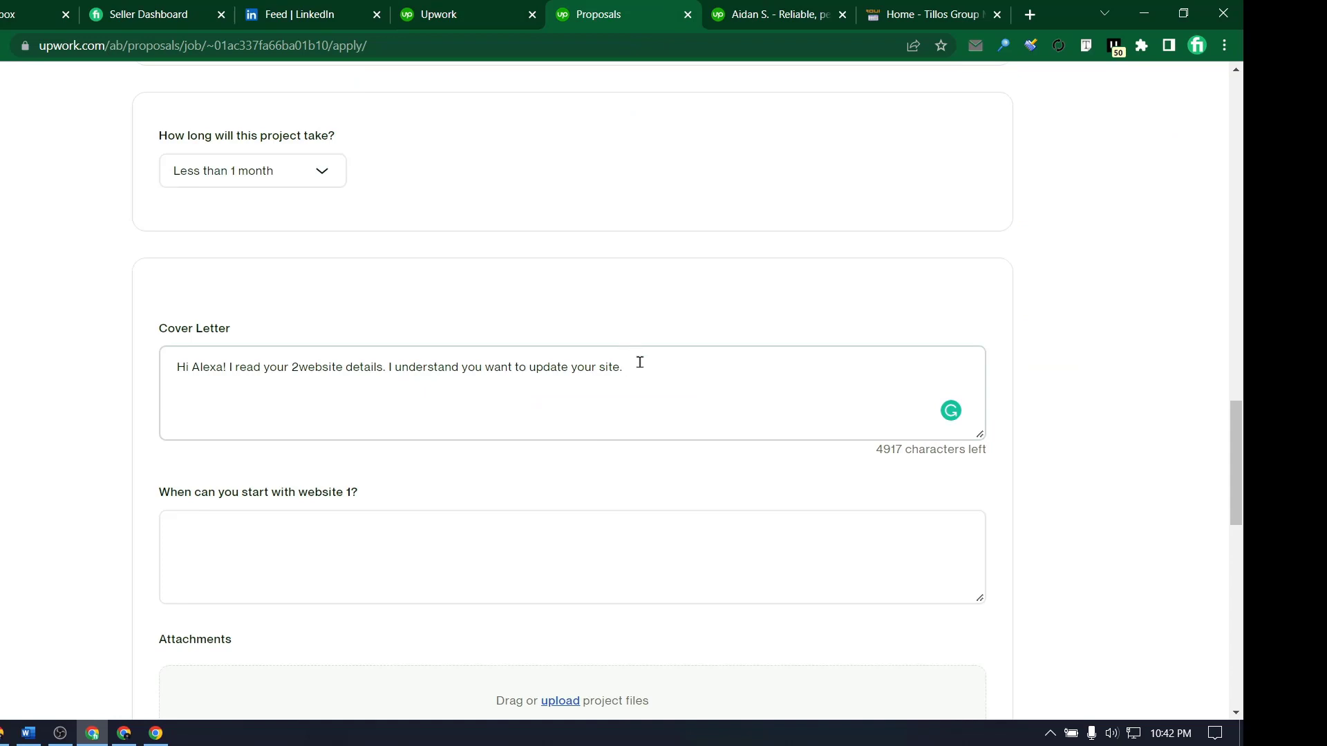
- Continue the cover letter with "I will install SSL Certificate,", checking the item's wording against the job posting
type("I will install SSL in")
left_click(490, 8)
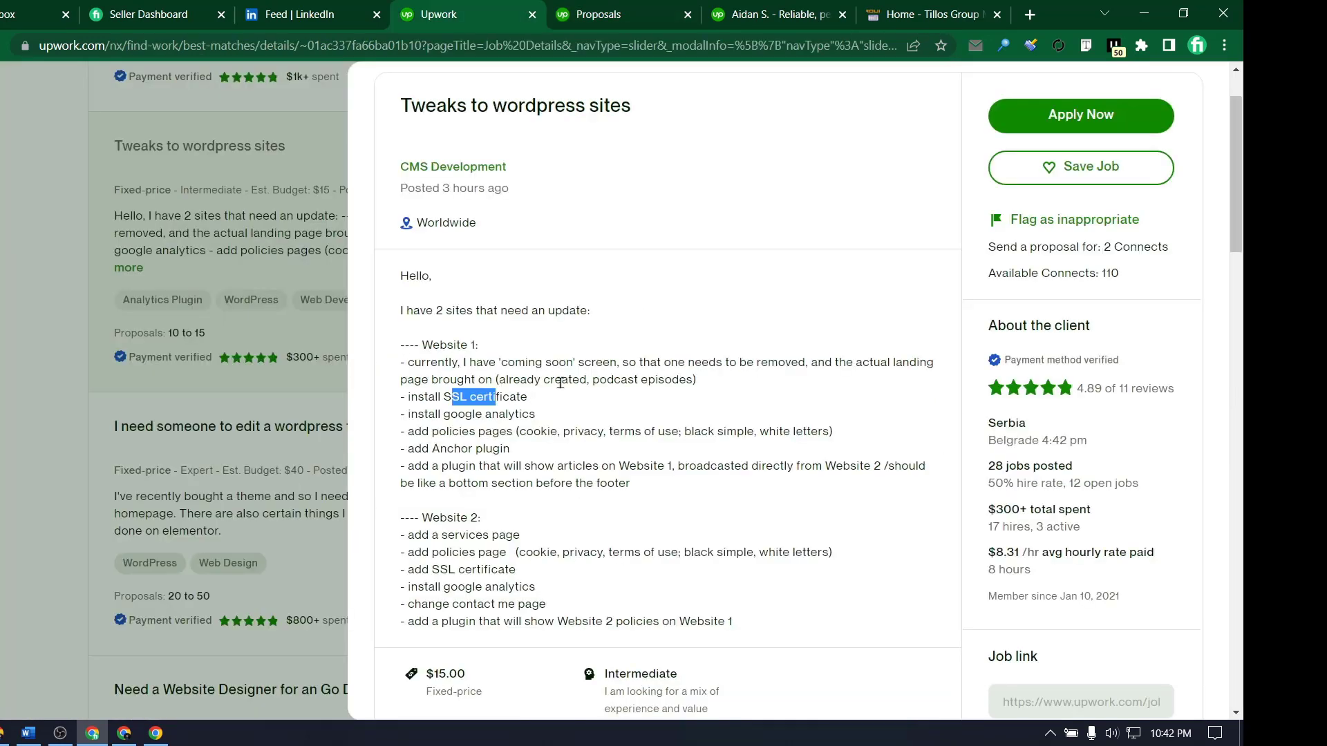
left_click(670, 9)
key("BackSpace")
key("BackSpace")
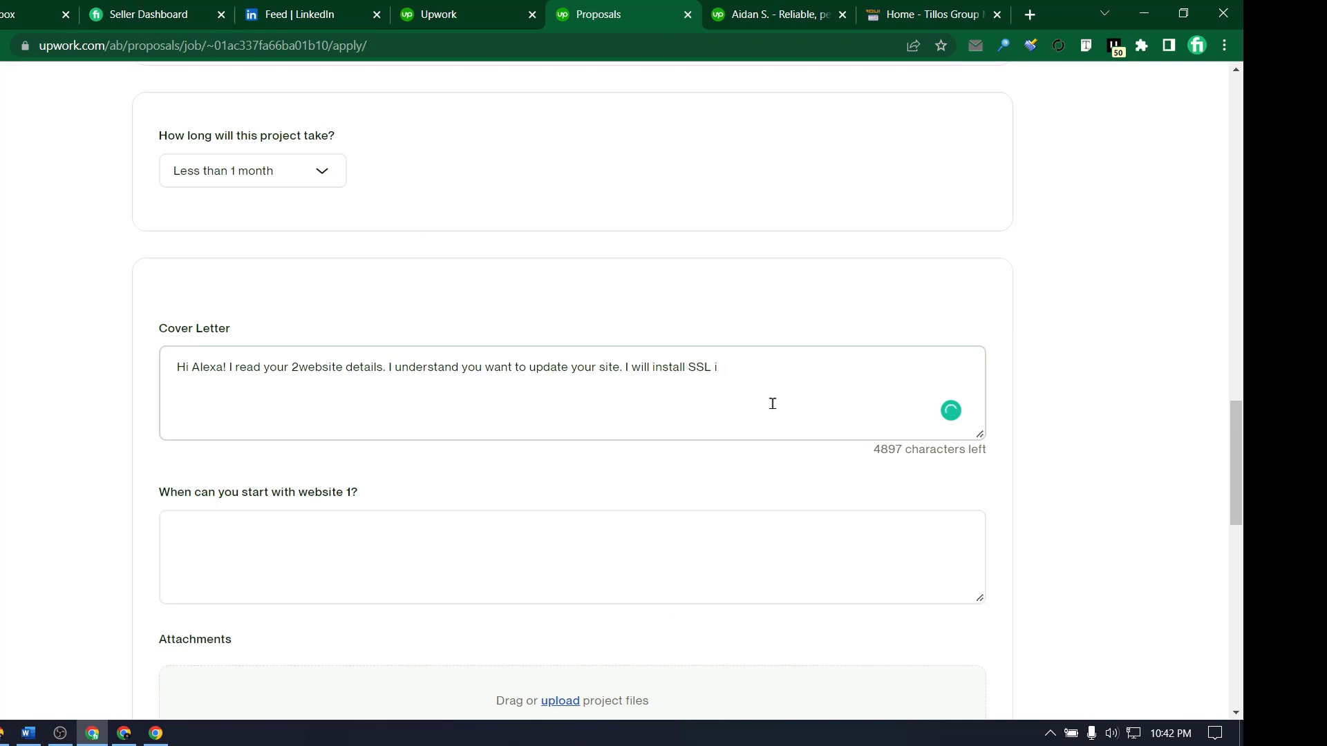
type("Certificate,")
- Copy "install google analytics" from the job posting's Website 2 list into the cover letter and add "plugin" after it
left_click(484, 10)
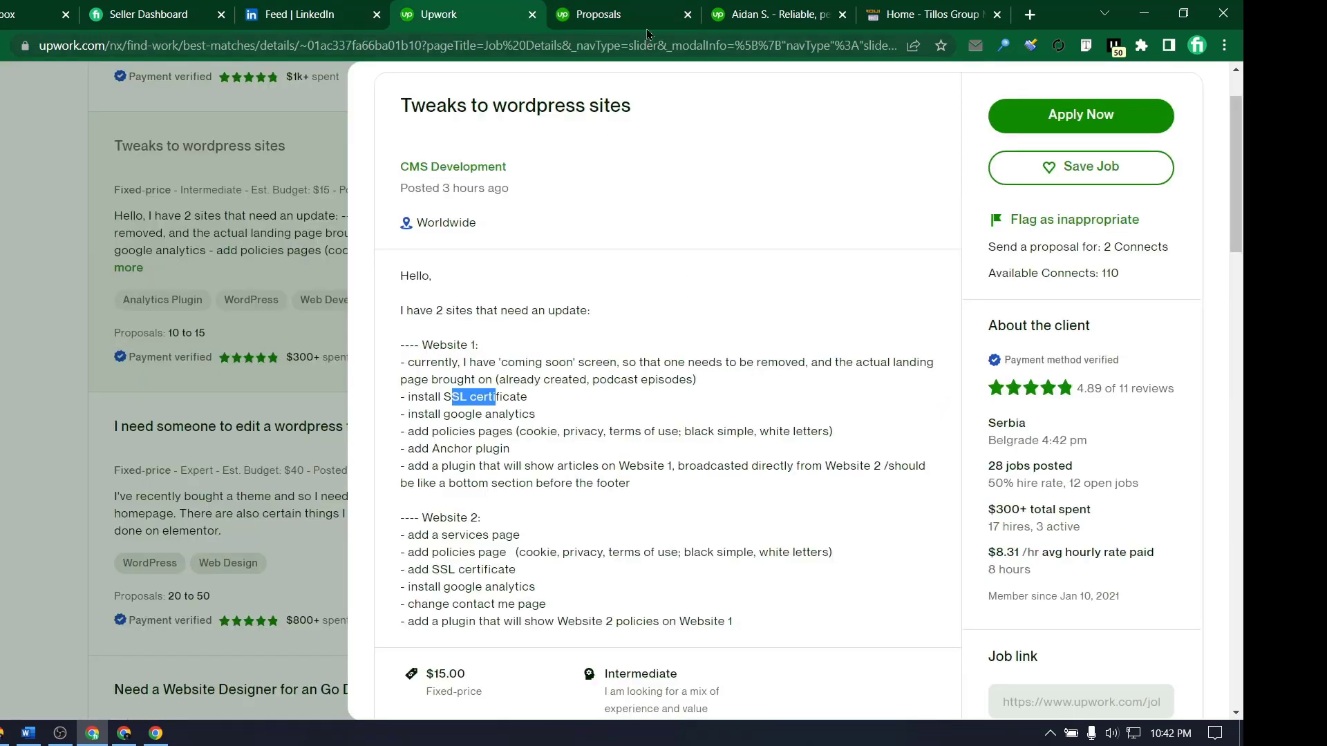
left_click_drag(448, 587, 539, 589)
left_click(615, 14)
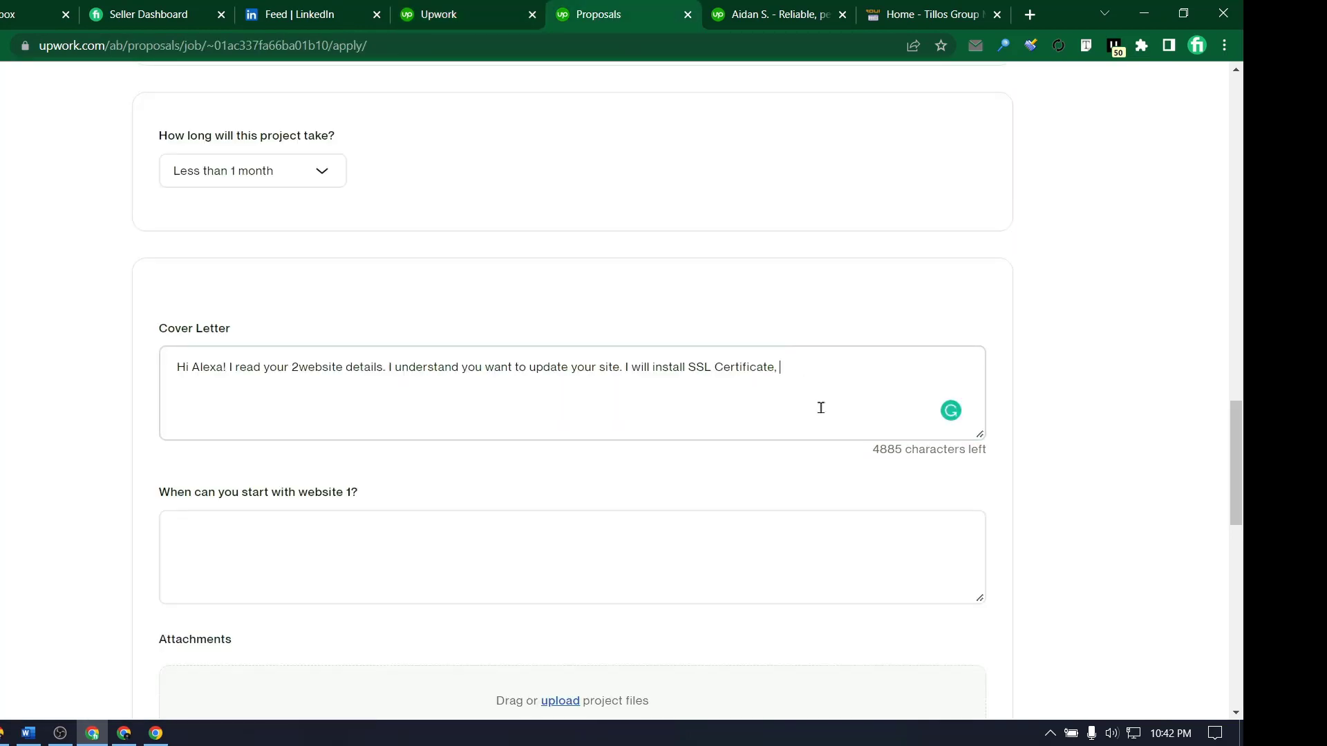
left_click(494, 10)
left_click(448, 589)
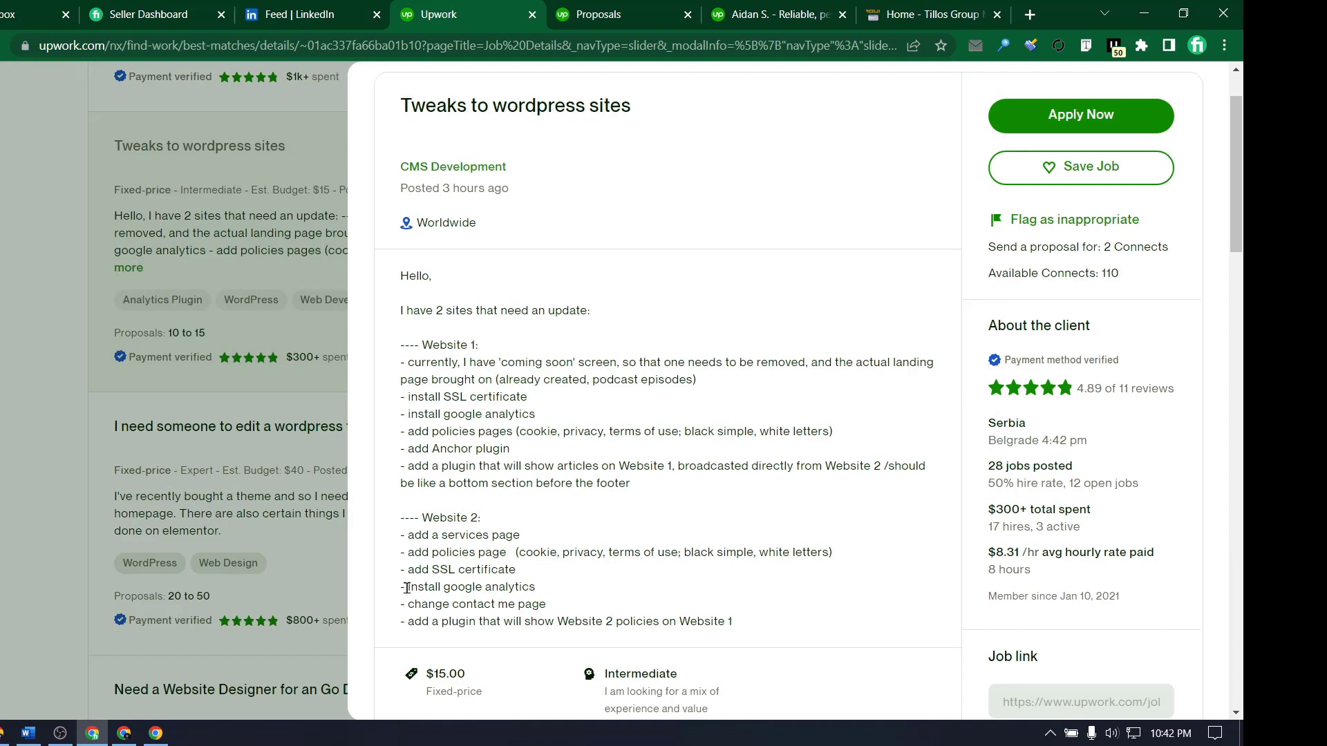
left_click_drag(407, 589, 550, 584)
key("ctrl+c")
left_click(573, 8)
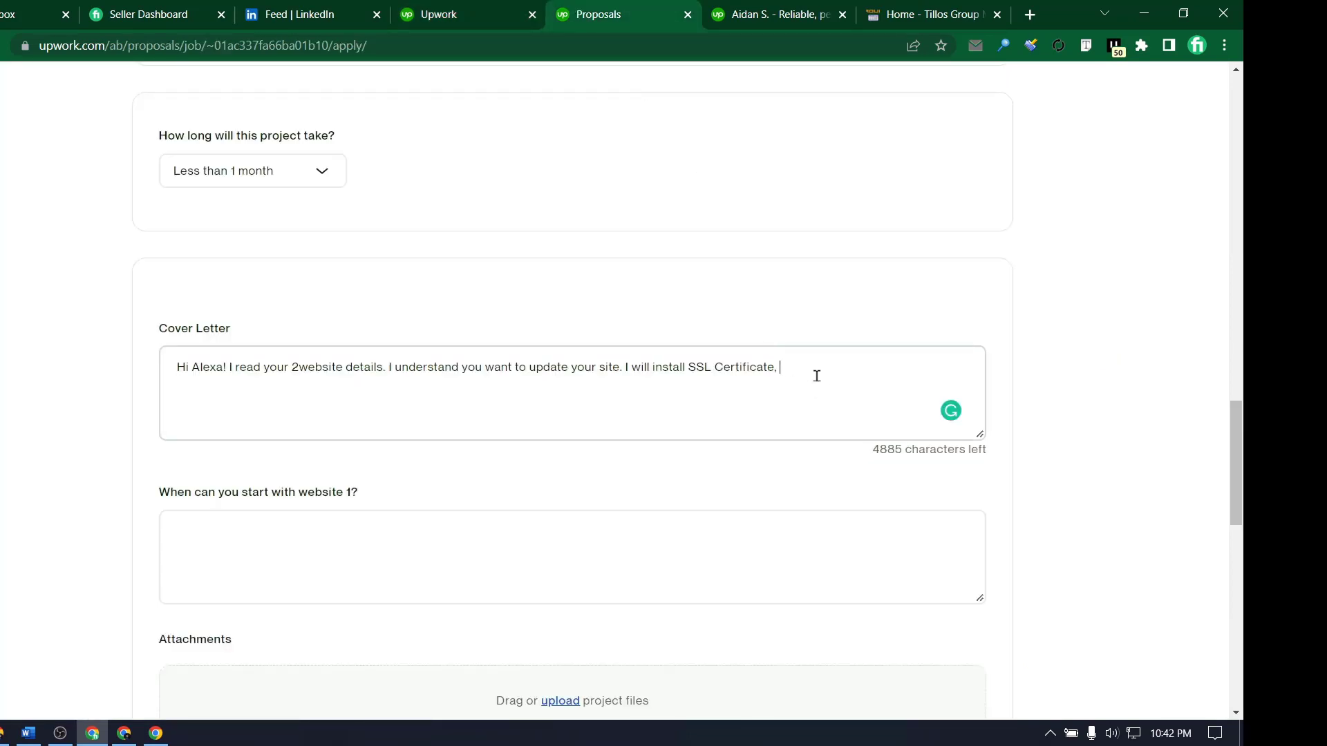
key("ctrl+v")
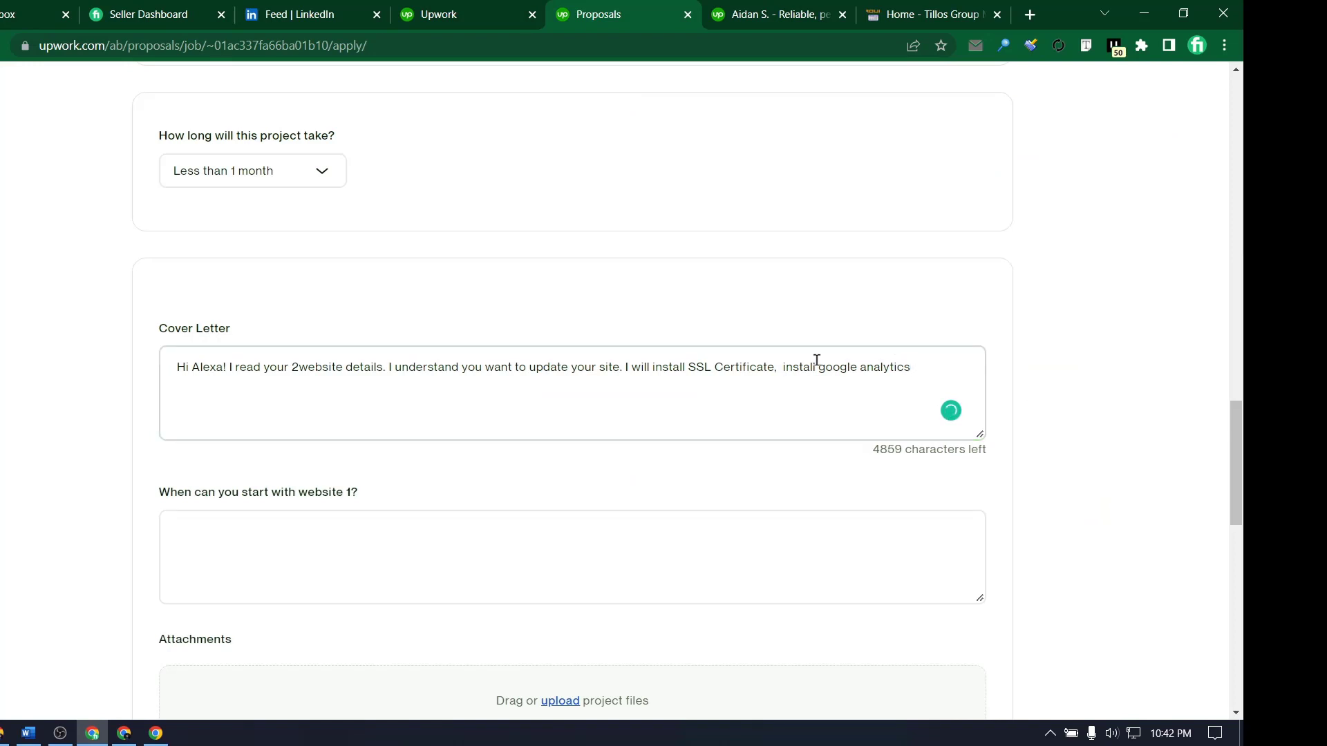
type("plugin")
- Check the remaining requirements in the job posting and extend the cover letter with "and all of the nessacery plugin that you mentioed"
left_click(502, 8)
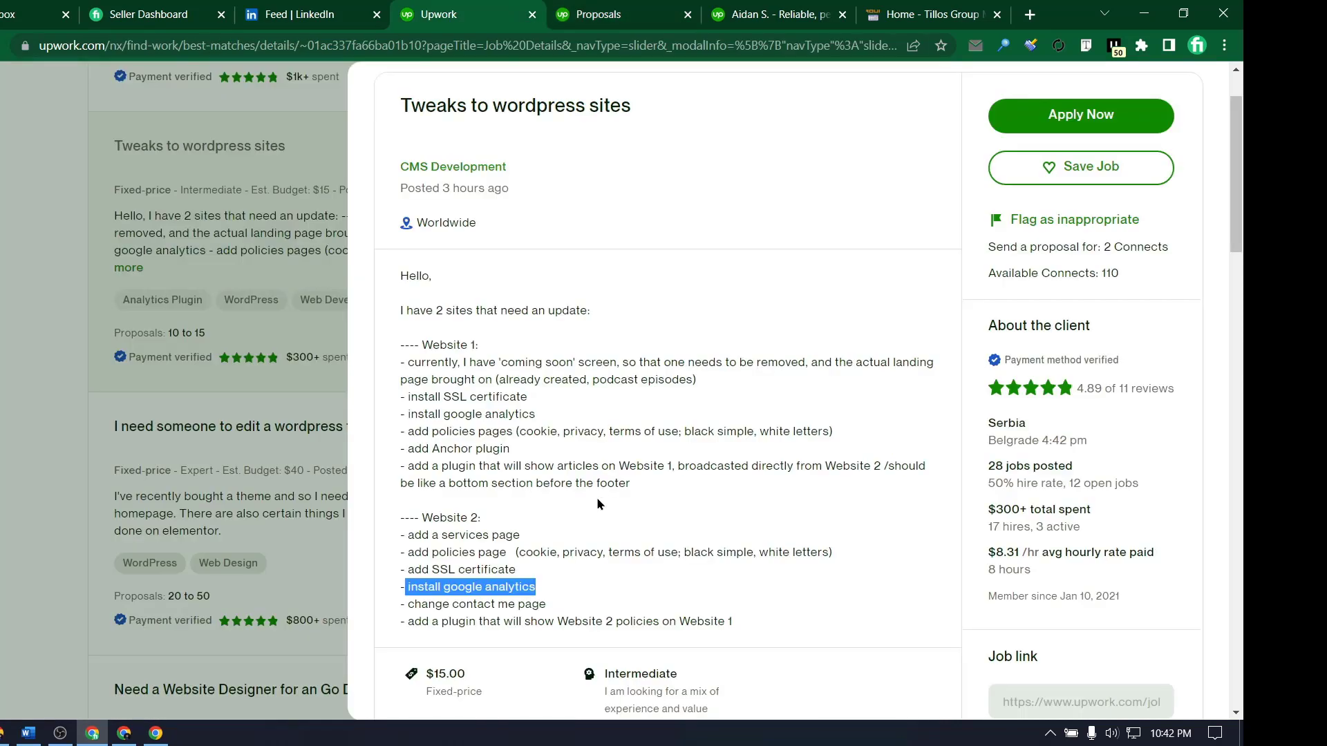
left_click(534, 582)
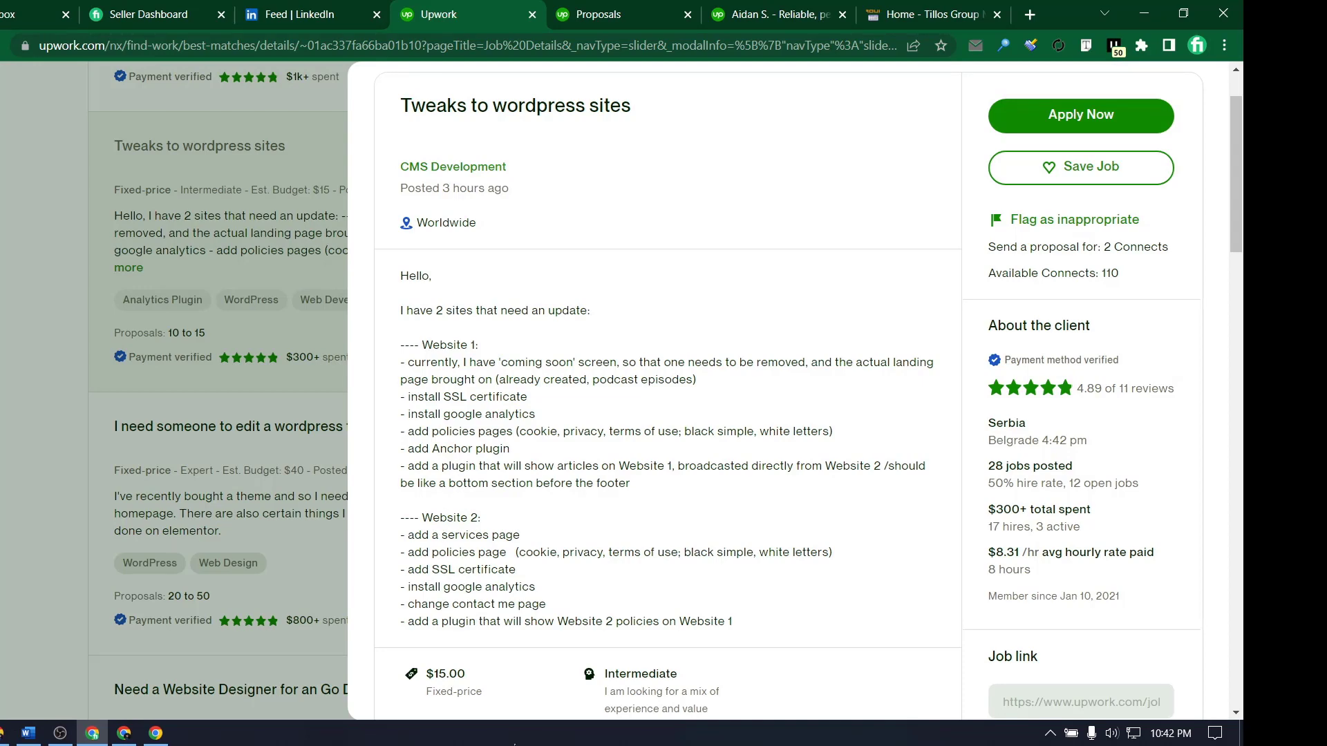
left_click(578, 14)
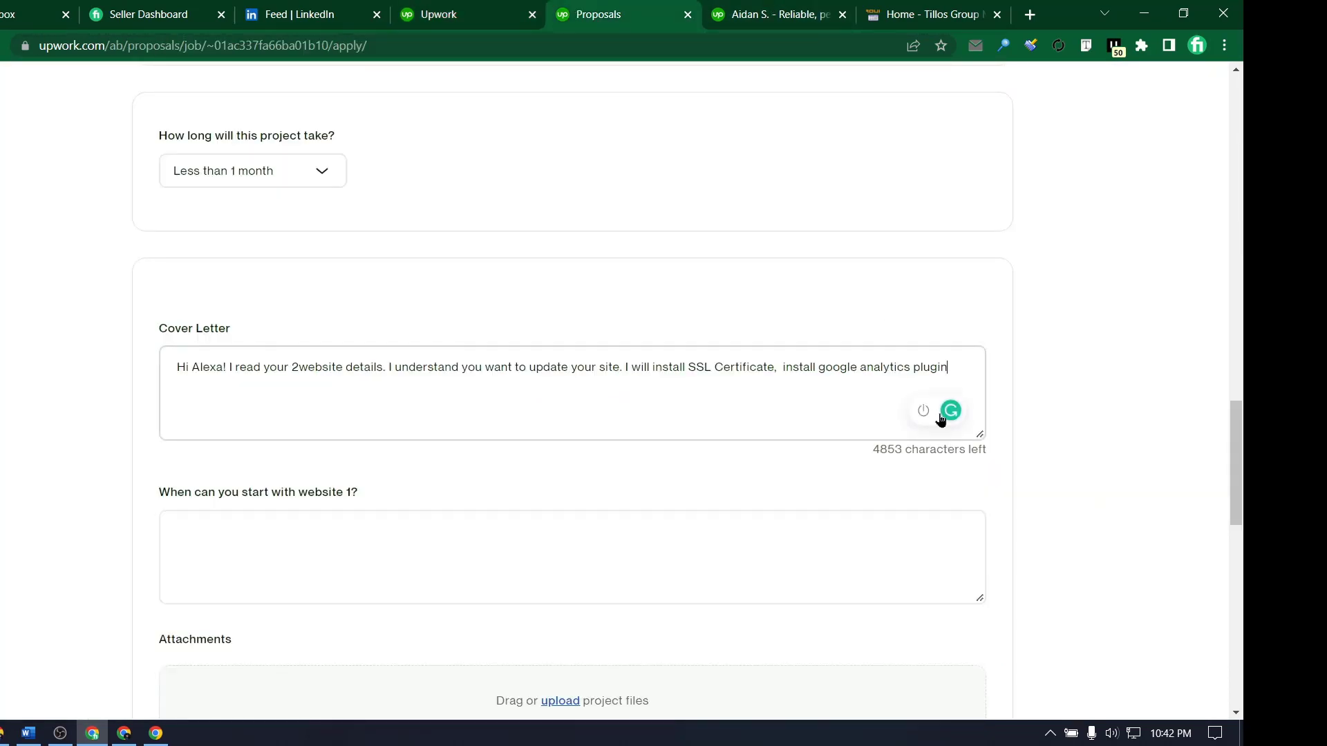
type("and al")
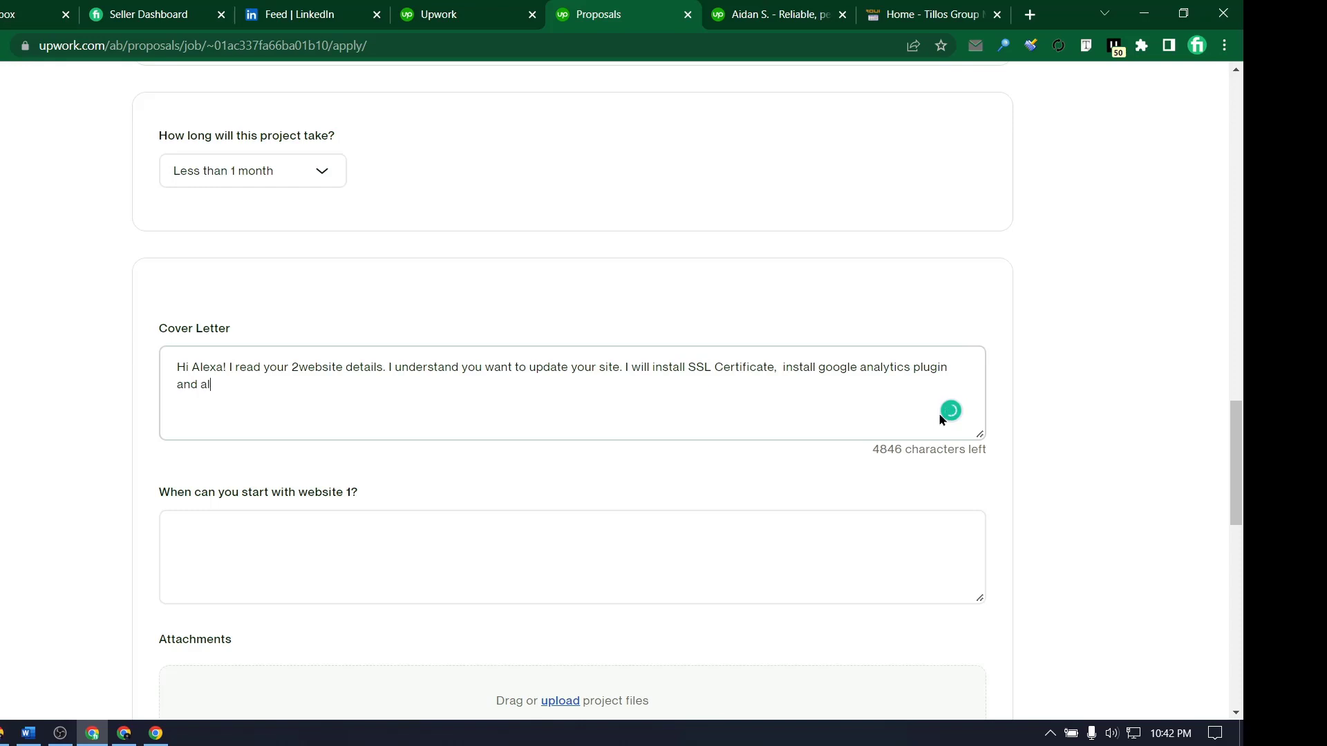
type("l ")
type("aof it")
key("BackSpace")
key("BackSpace")
key("BackSpace")
key("BackSpace")
key("BackSpace")
key("BackSpace")
type("of the nessacery plugi")
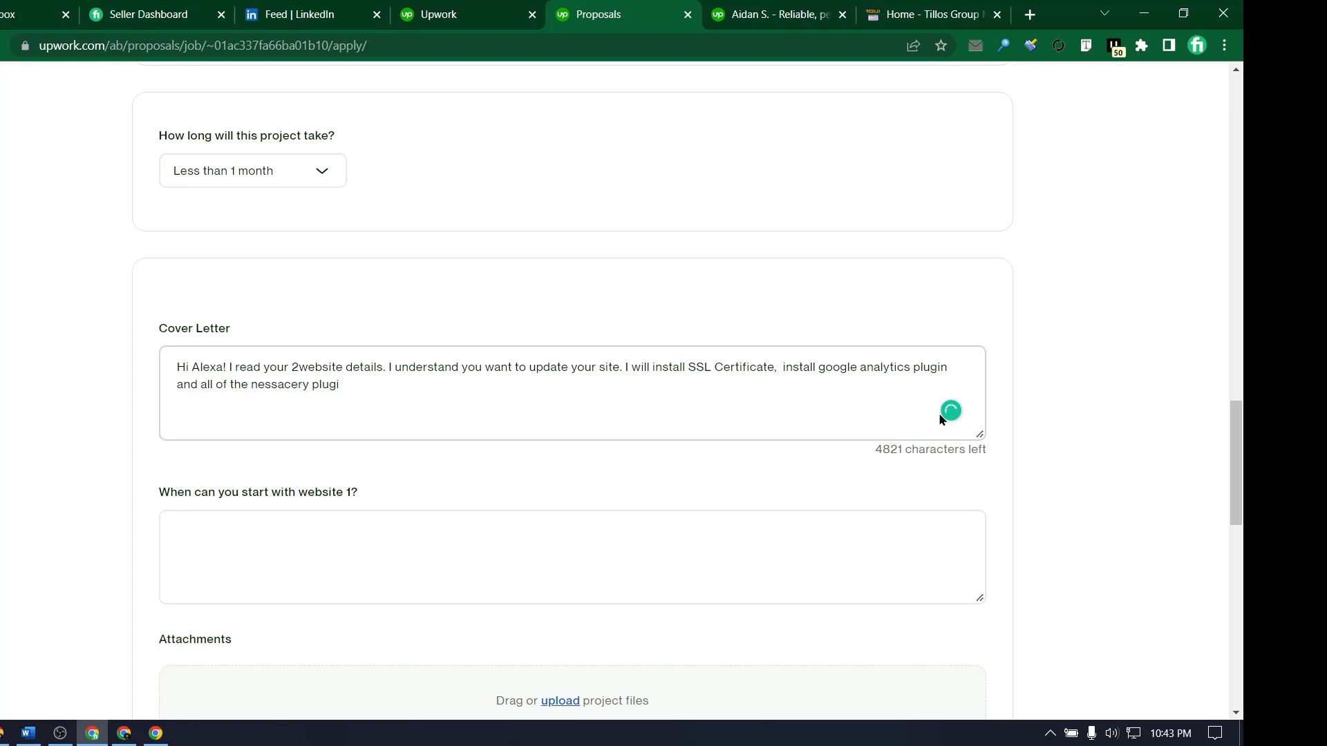
type("n that you ")
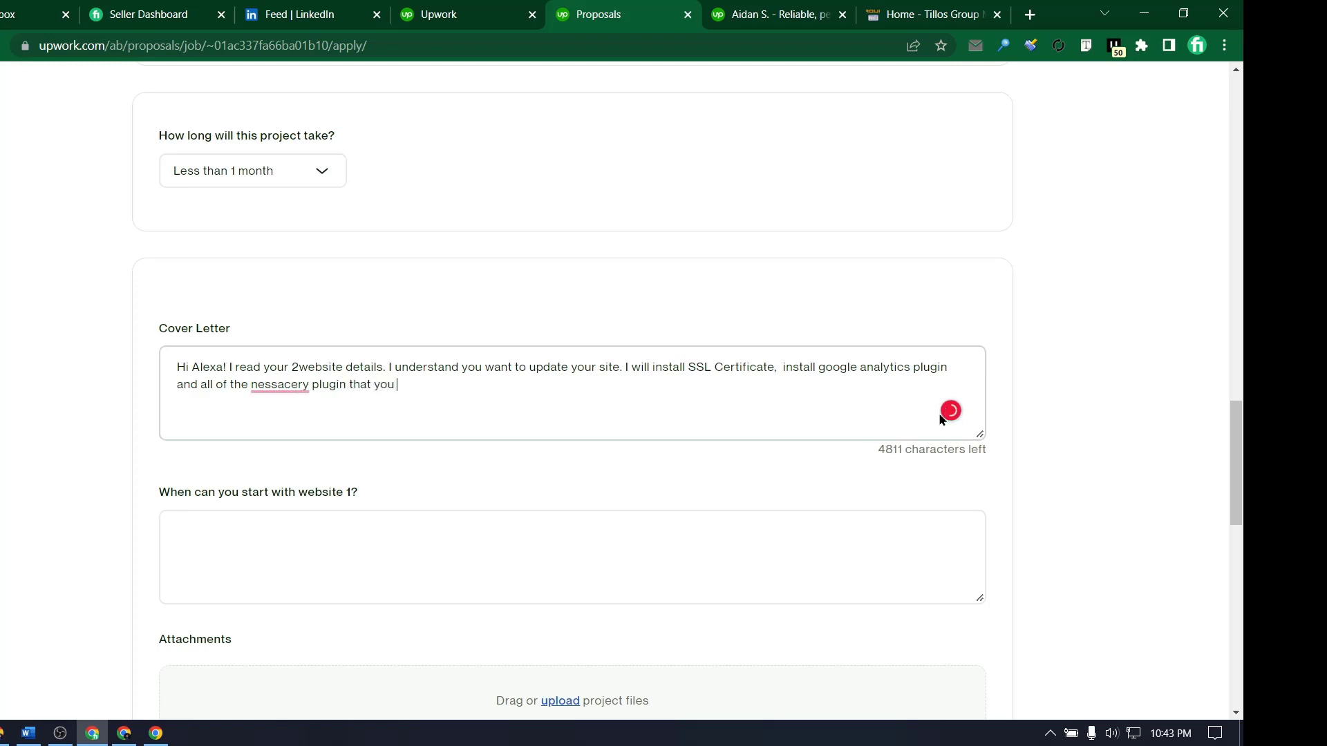
type("mentioed")
- Try to correct the spelling of "nessacery" in the cover letter, retyping it as "nesscery"
mouse_move(292, 384)
left_click(289, 388)
key("BackSpace")
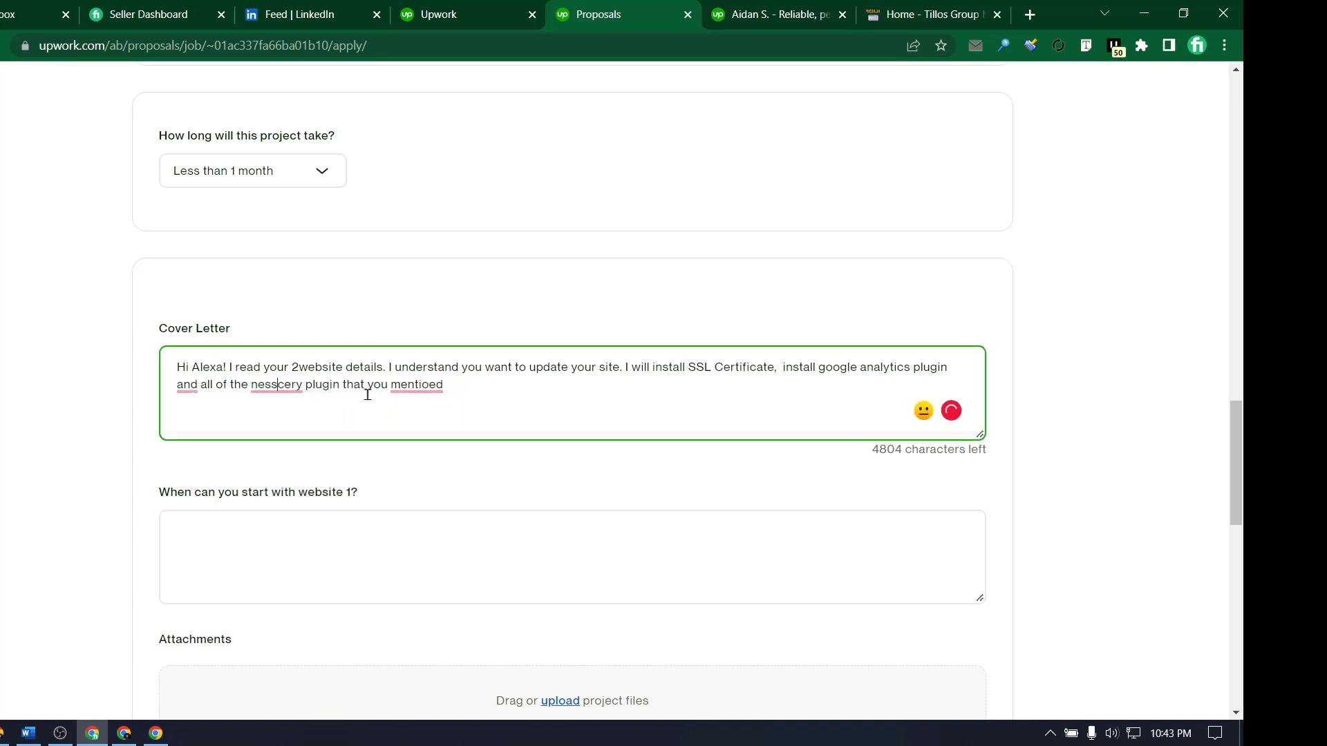
mouse_move(280, 387)
left_click(296, 415)
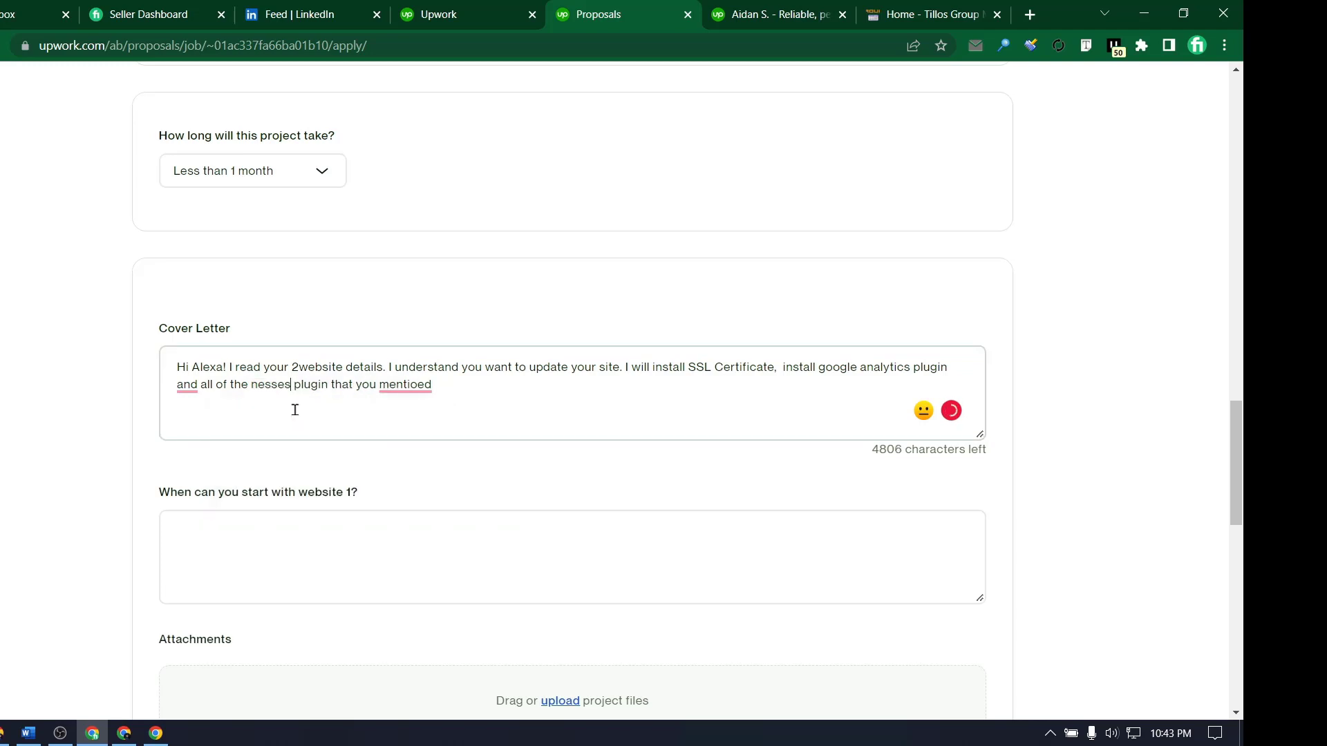
key("BackSpace")
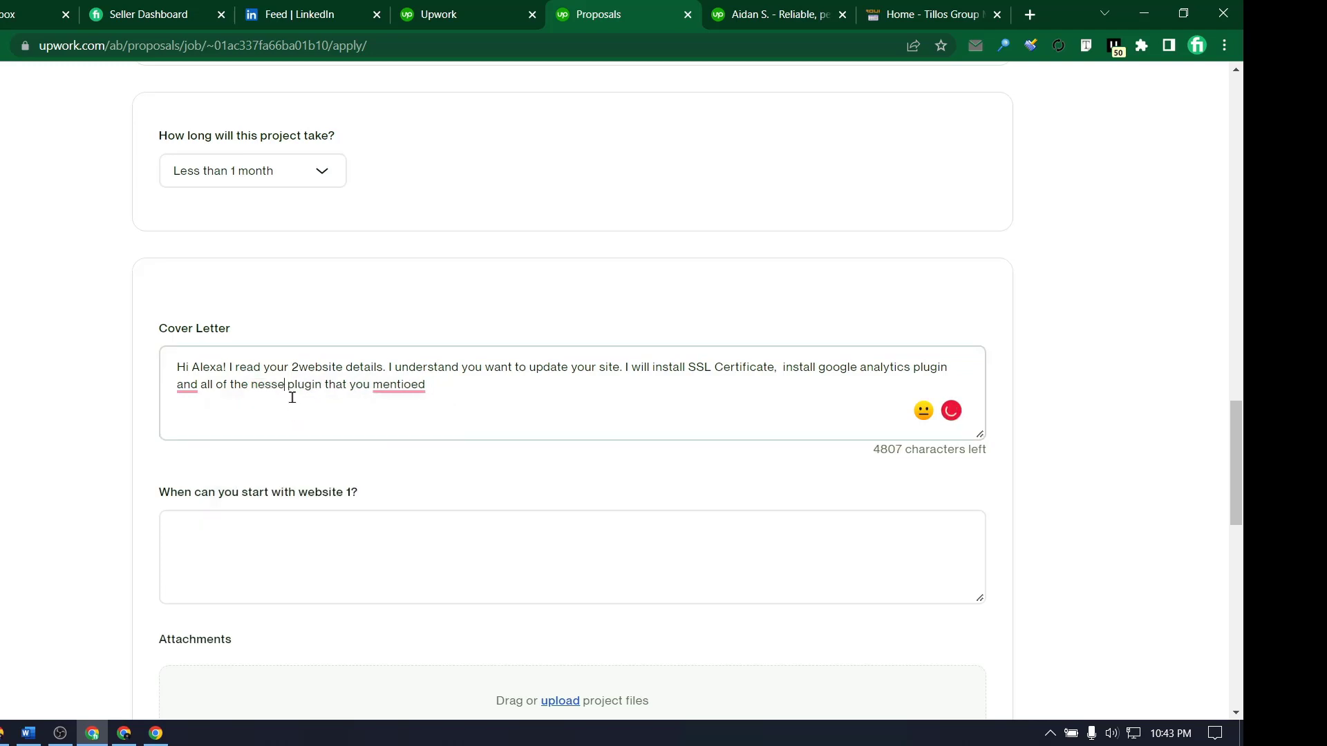
key("BackSpace")
key("BackSpace")
type("scery")
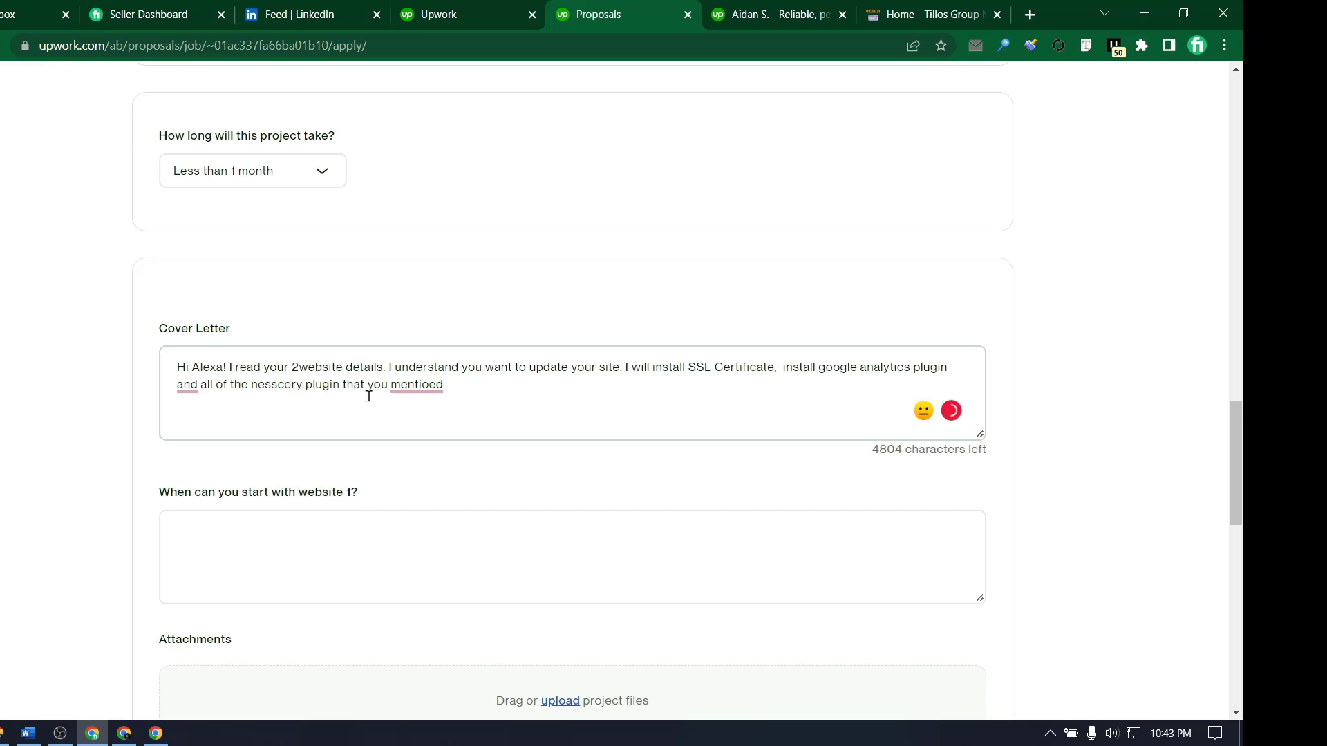
- Accept the suggested corrections that change "mentioed" to "mentioned" and add a comma after "google analytics plugin"
mouse_move(423, 392)
left_click(429, 431)
mouse_move(190, 388)
left_click(217, 415)
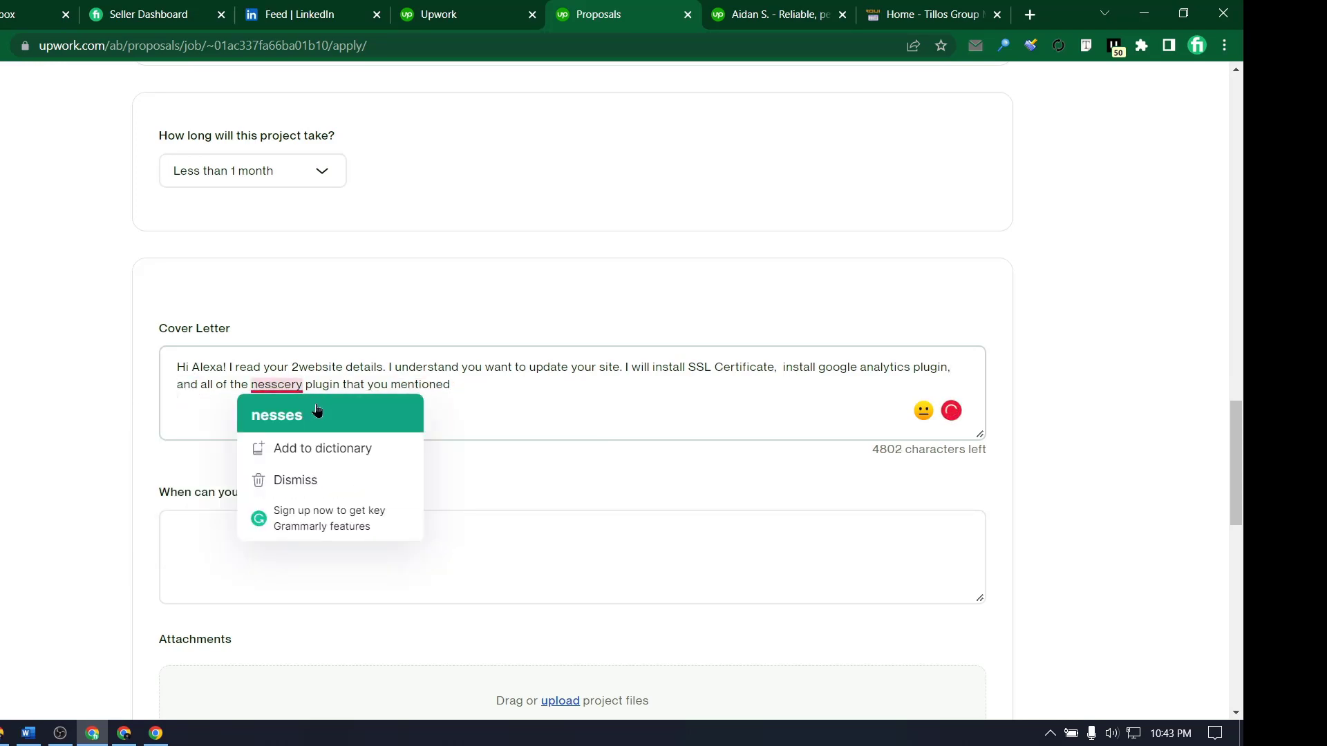
- Erase the misspelled word before "plugin that you mentioned" and retype its beginning as "na"
left_click(317, 412)
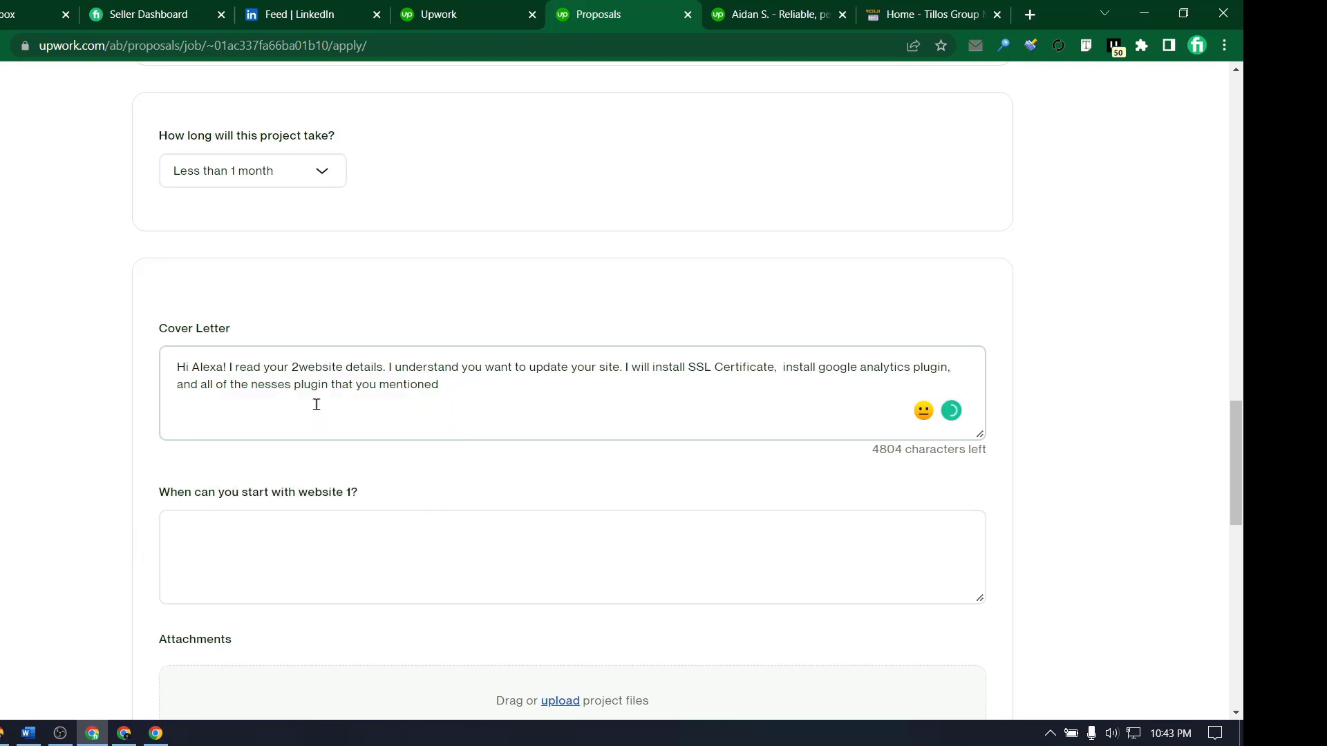
key("BackSpace")
key("BackSpace")
key("BackSpace")
key("BackSpace")
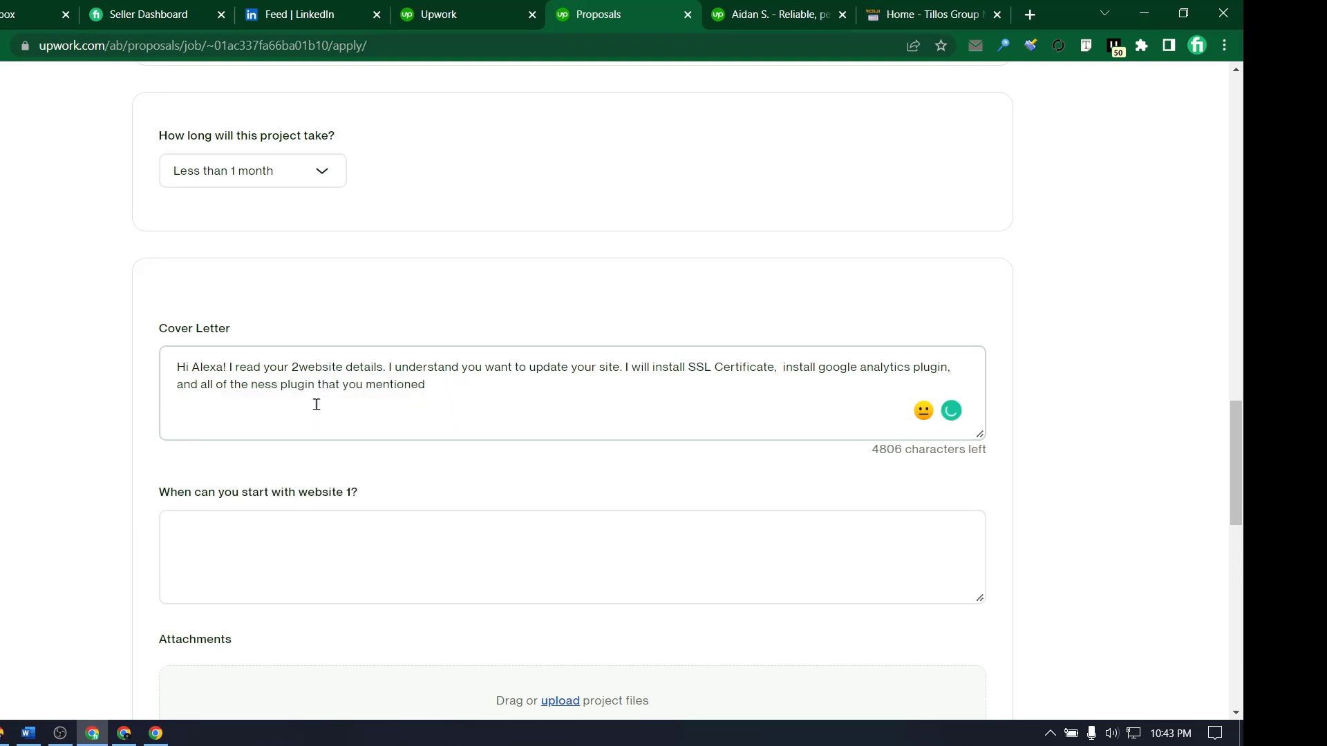
key("BackSpace")
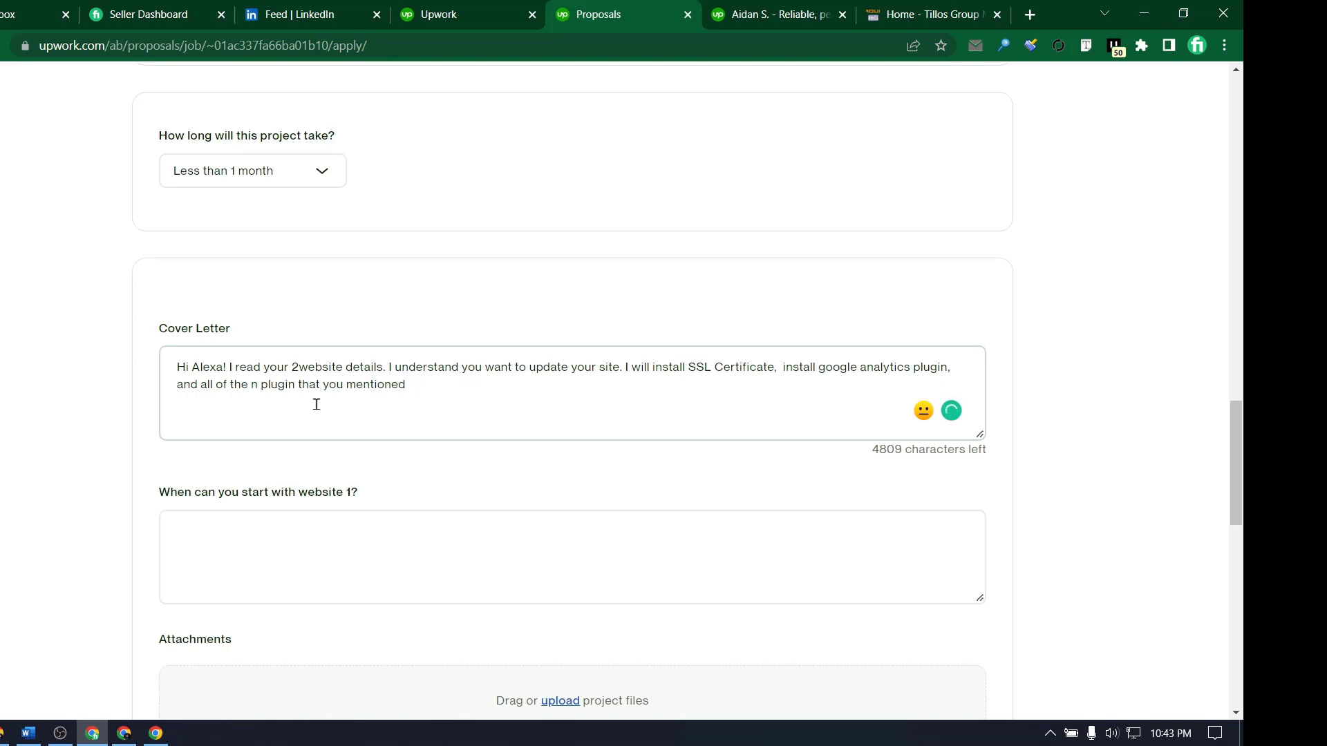
type("a")
key("BackSpace")
type("a")
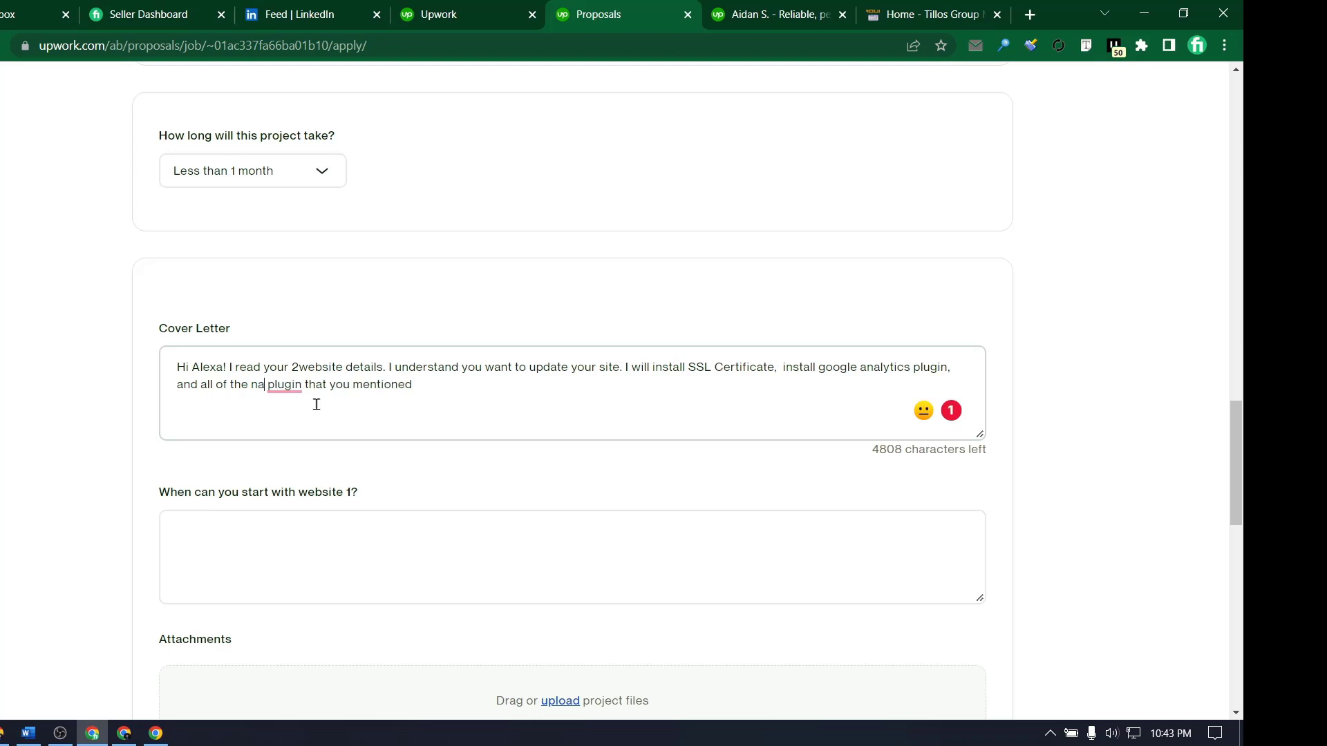
- Look up the correct spelling of "necessary" with a Google search in a new browser tab and select the word
left_click(1030, 14)
type("ness")
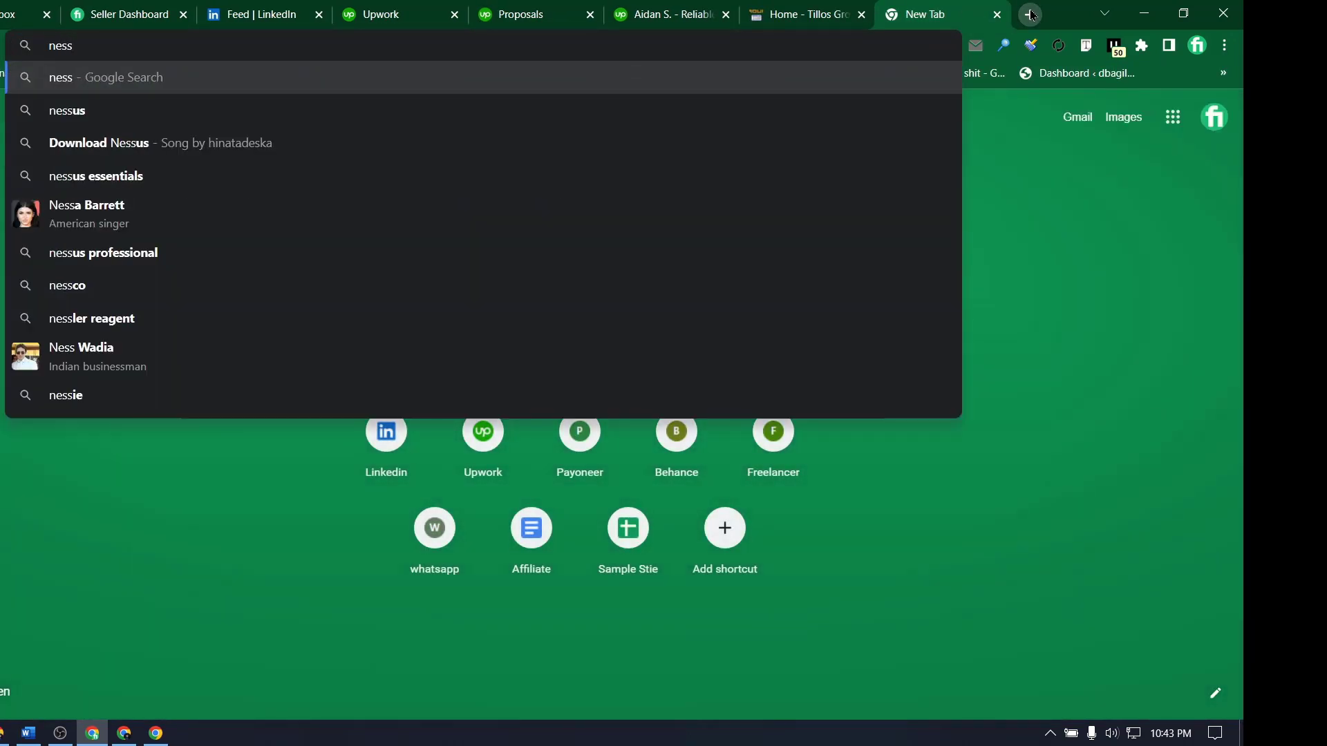
key("BackSpace")
key("BackSpace")
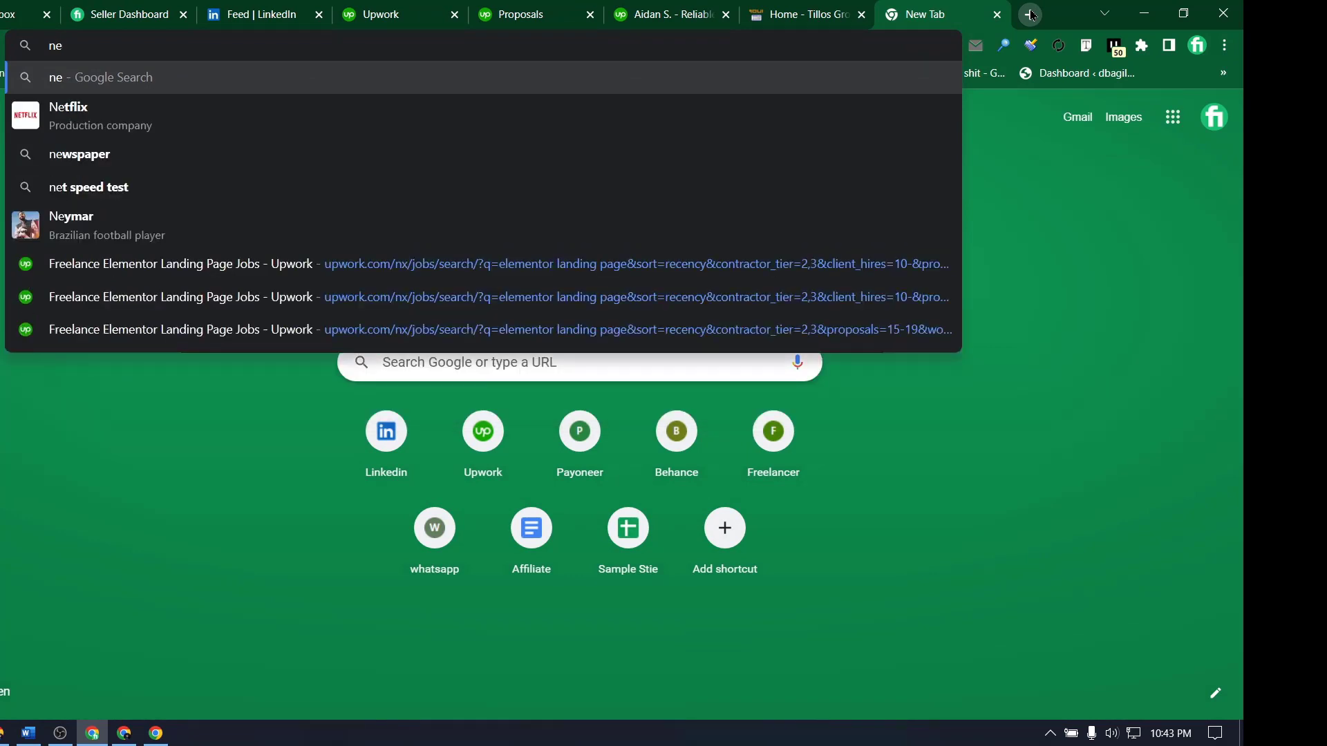
type("ss")
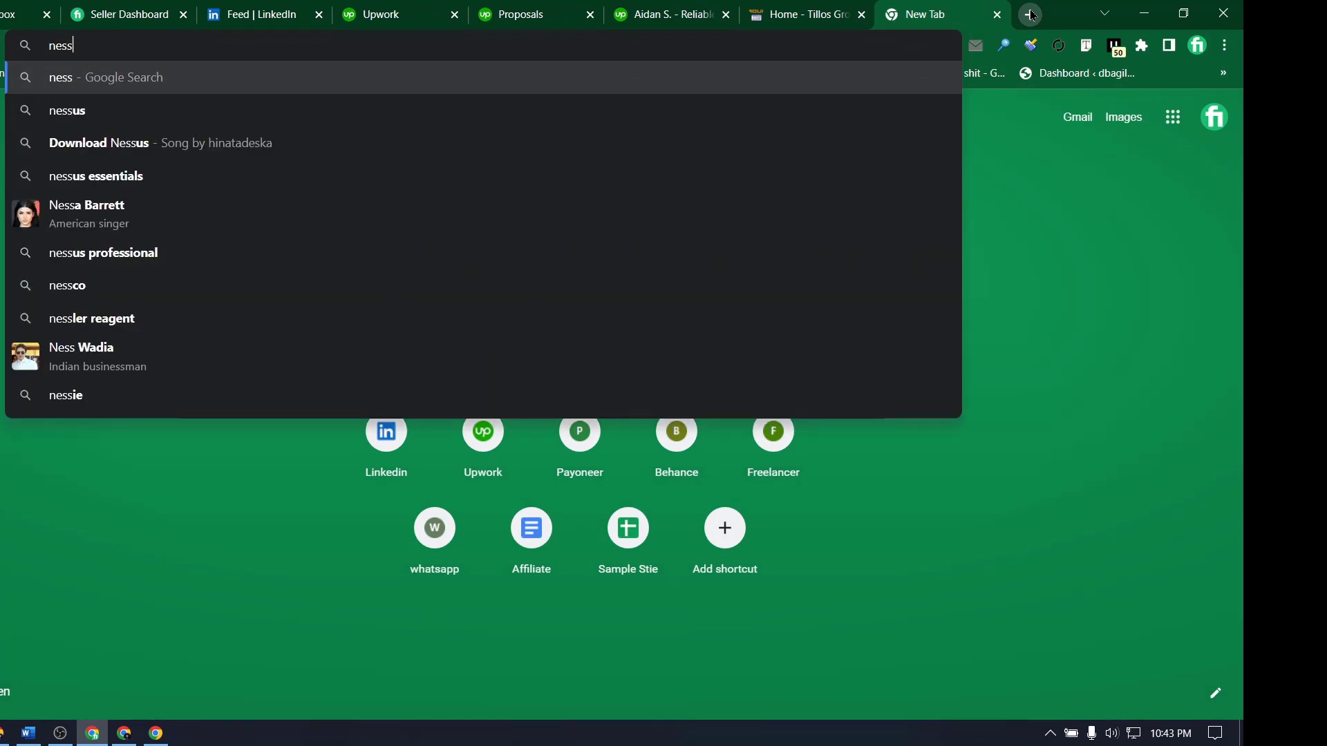
type("ceru")
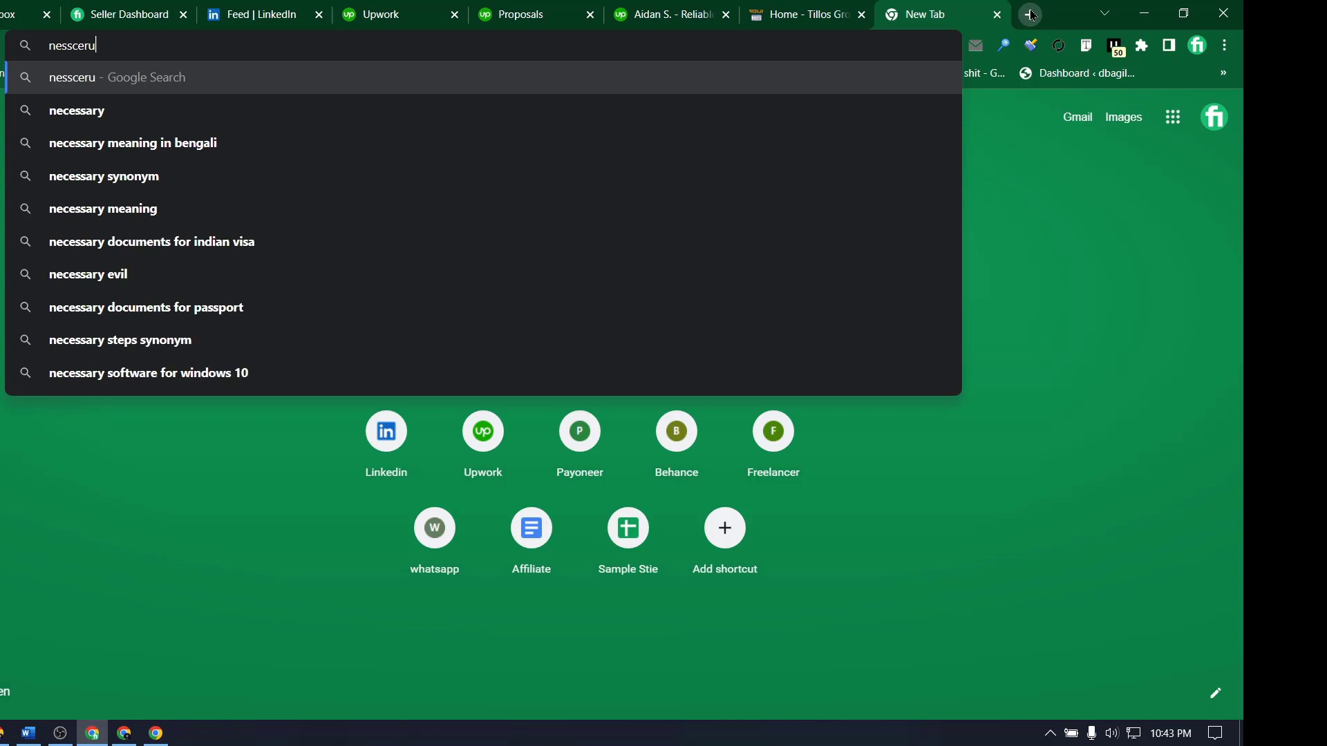
left_click(94, 118)
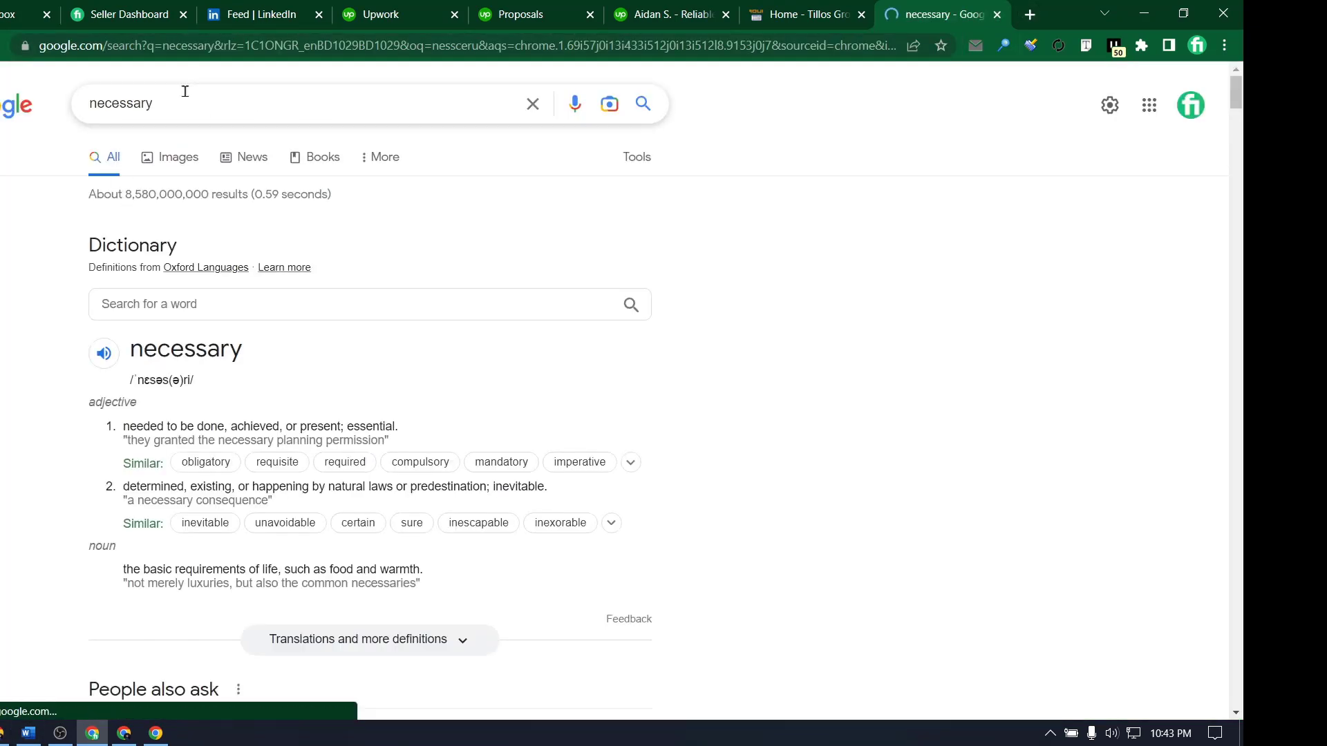
double_click(184, 91)
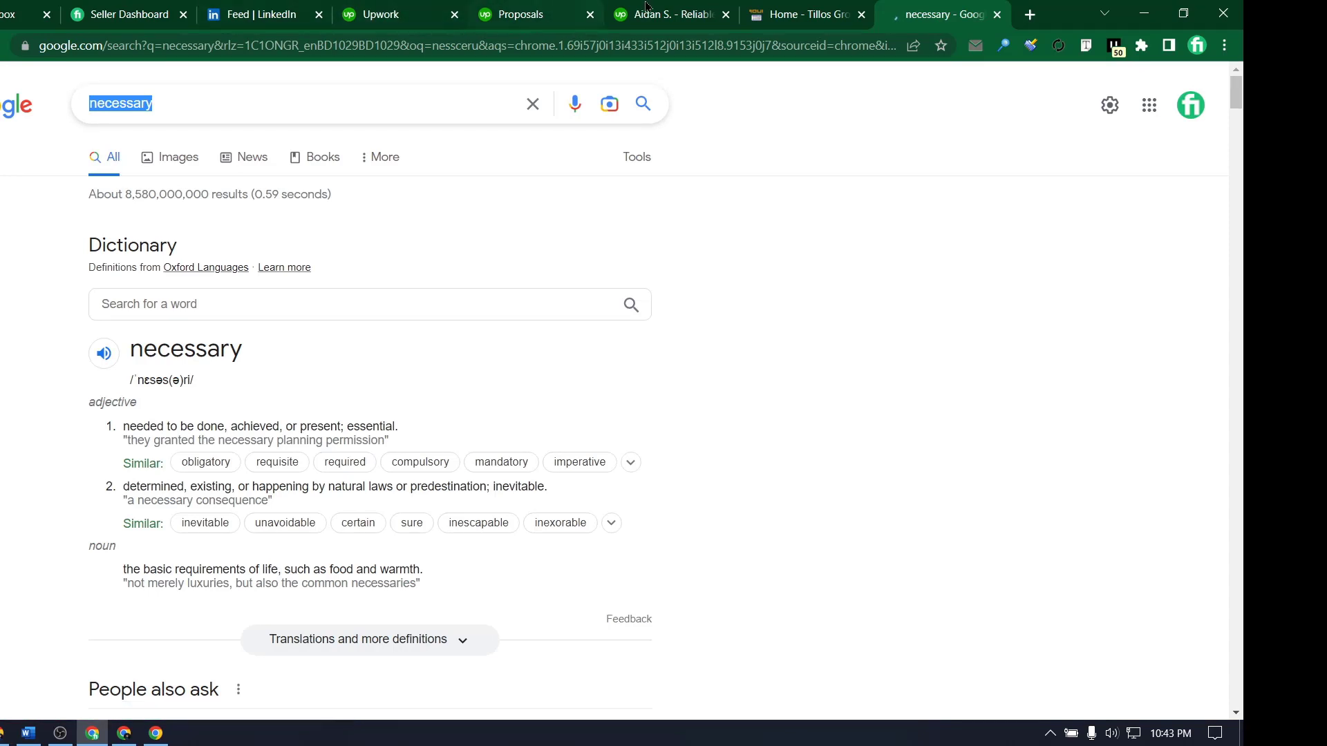
- Back in the proposal, replace the partial word "na" in the cover letter with "necssaery" and end the sentence with a period
left_click(574, 9)
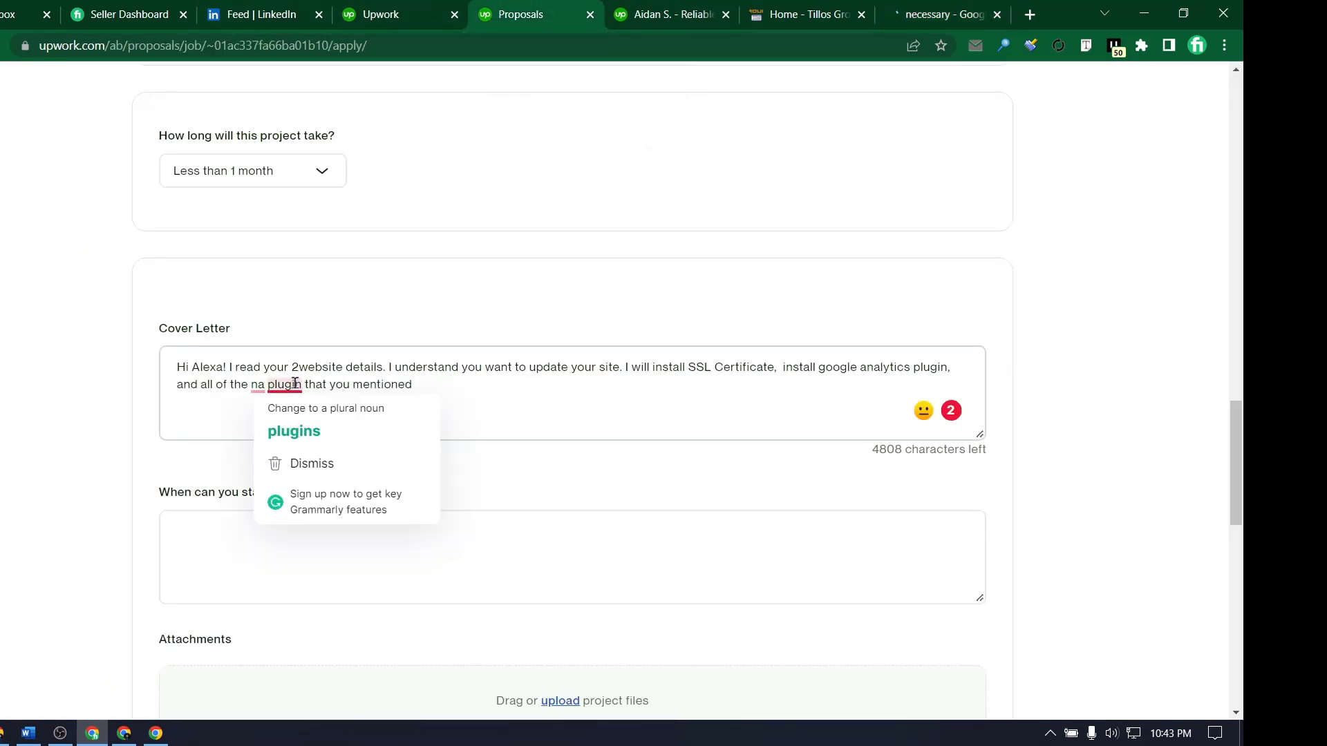
key("BackSpace")
type("ec")
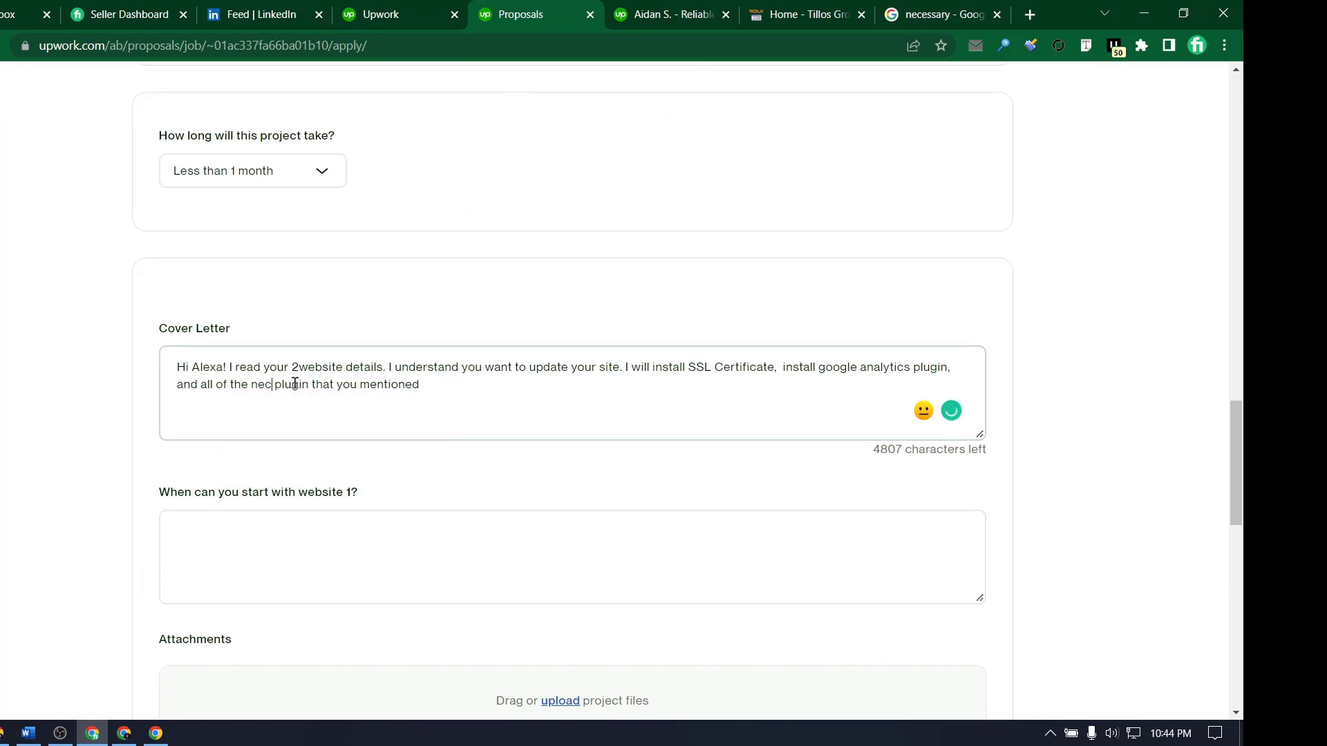
type("ssa")
type("ary")
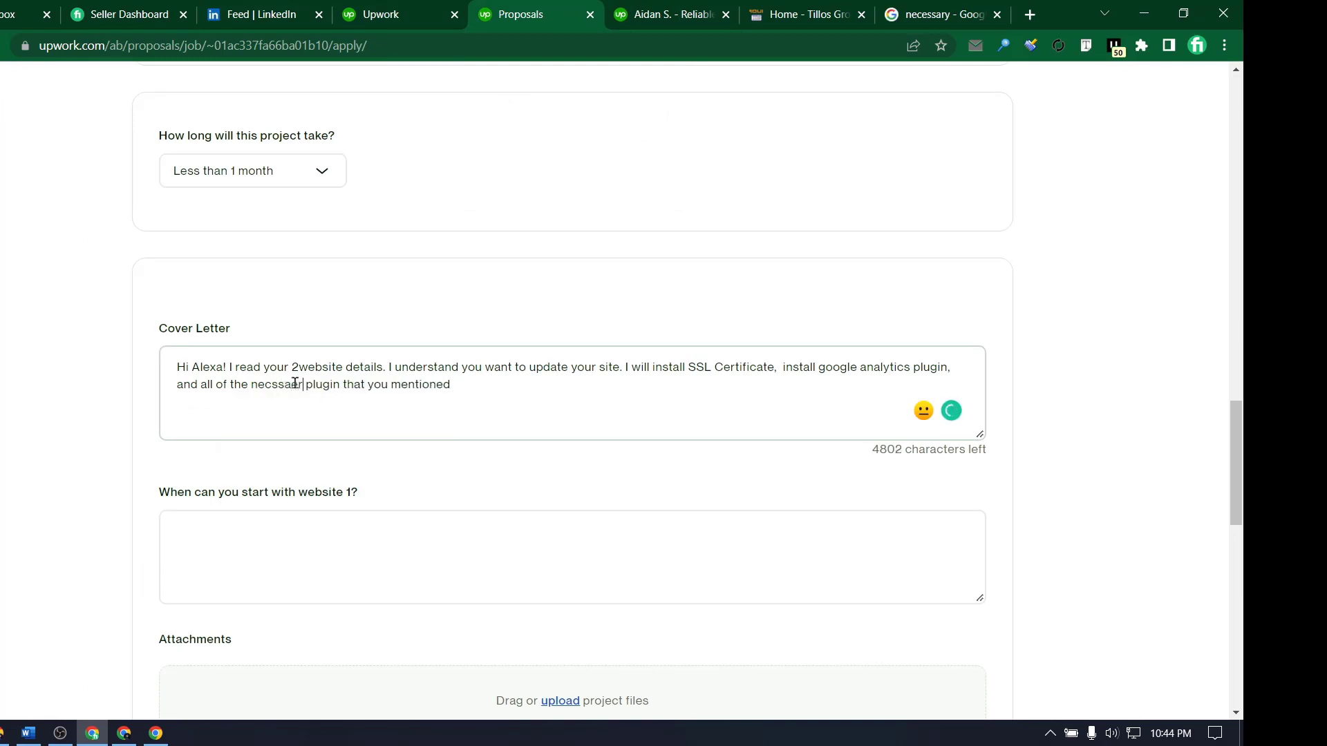
left_click(599, 390)
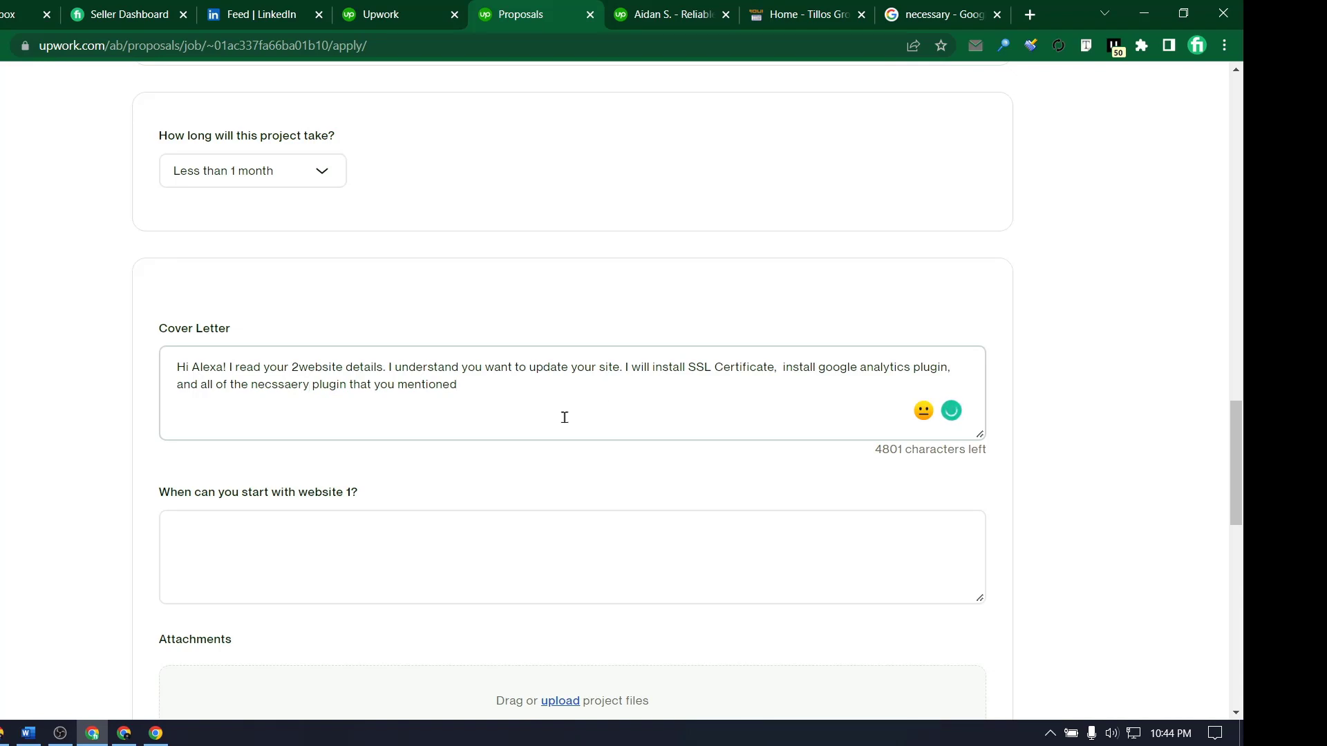
type(".")
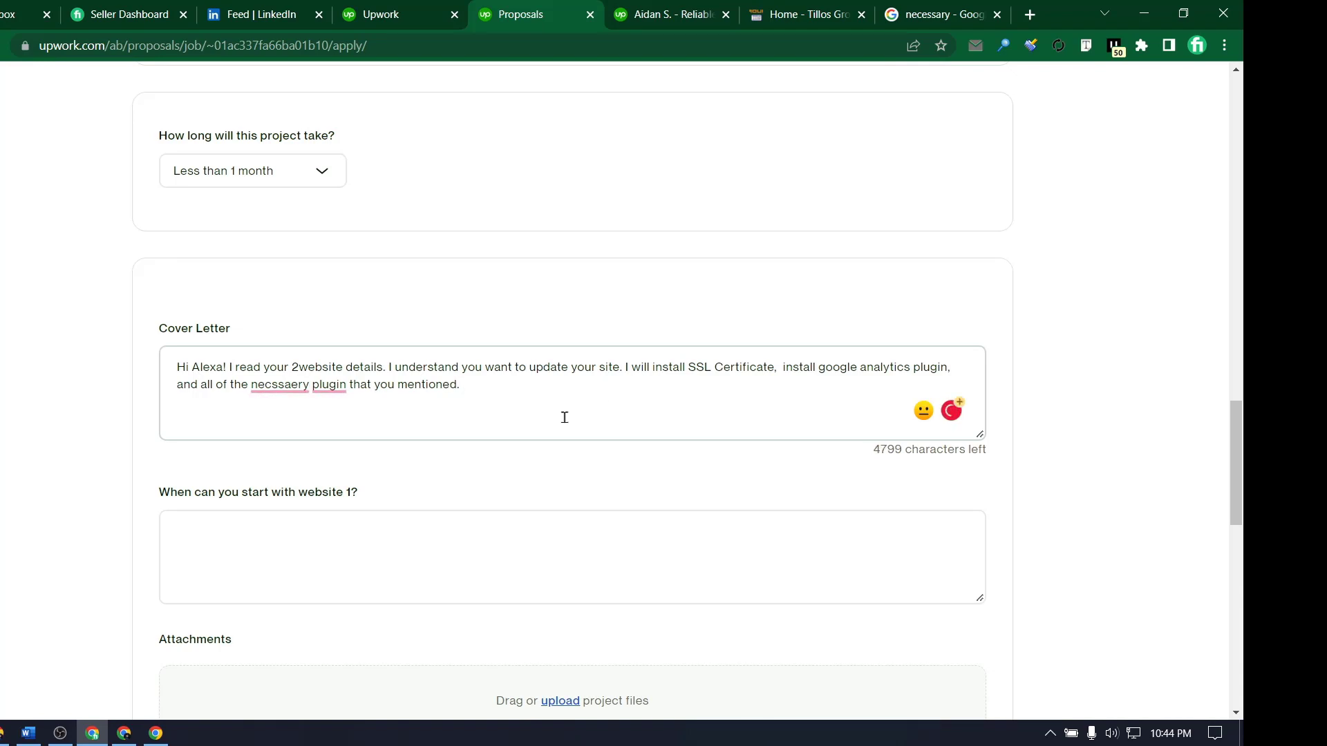
- Accept the suggested corrections "necessary" and "plugins" in the cover letter
mouse_move(297, 392)
left_click(317, 432)
mouse_move(337, 387)
left_click(325, 433)
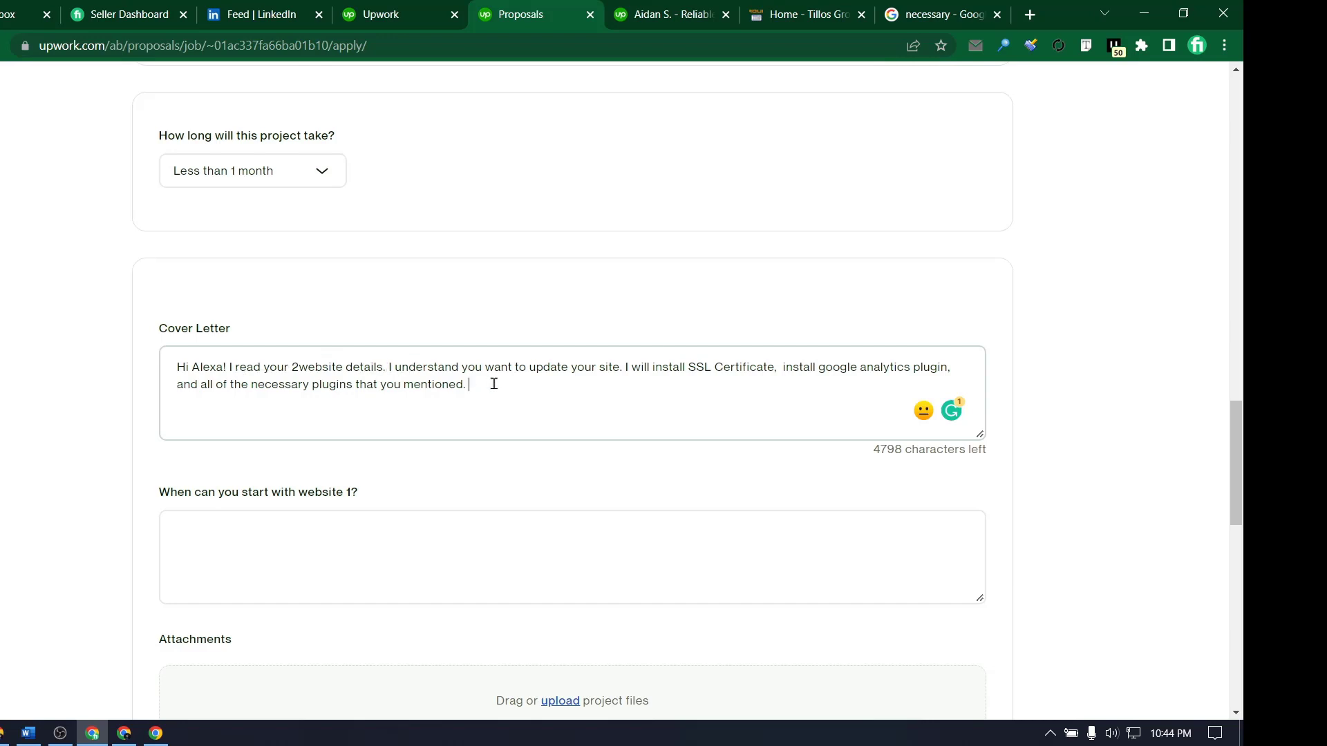
- Recheck the job requirements, then add "I have done this type of many projects." to the cover letter, using the suggested plural
left_click(434, 14)
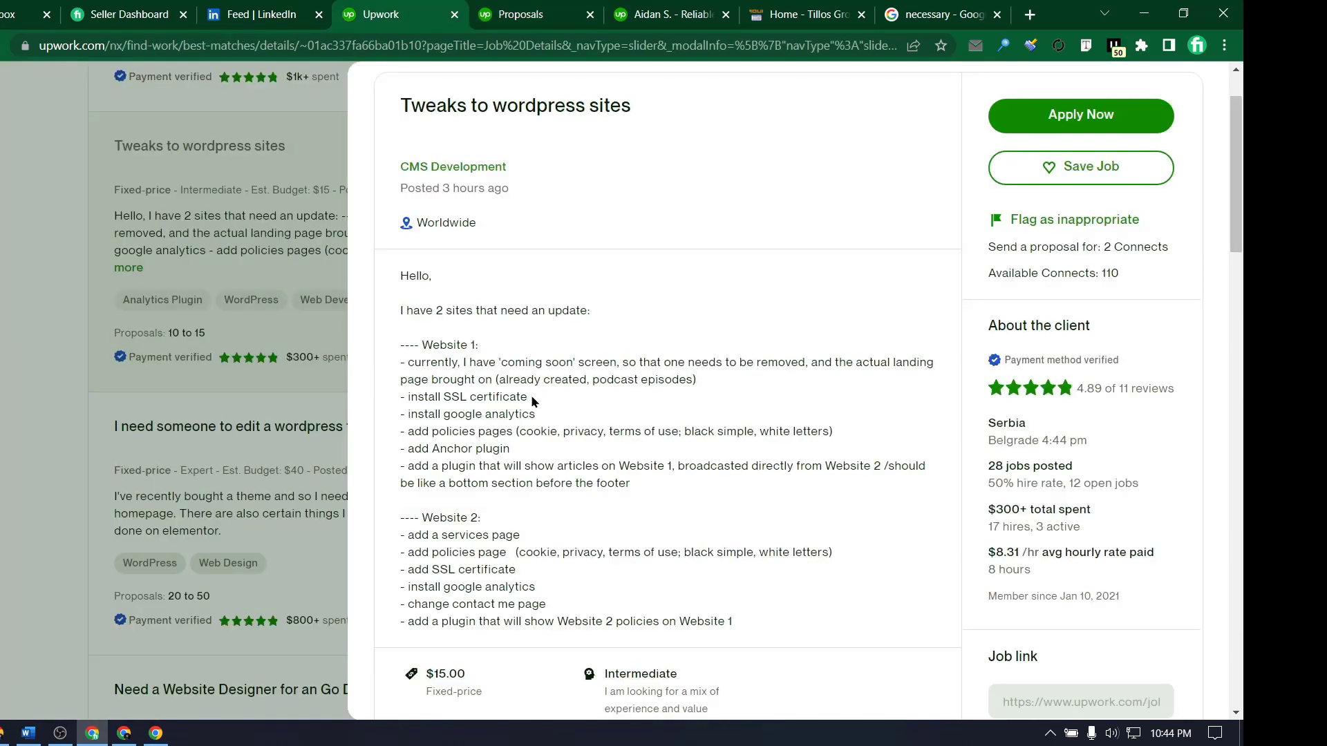
scroll(588, 501, "down", 2)
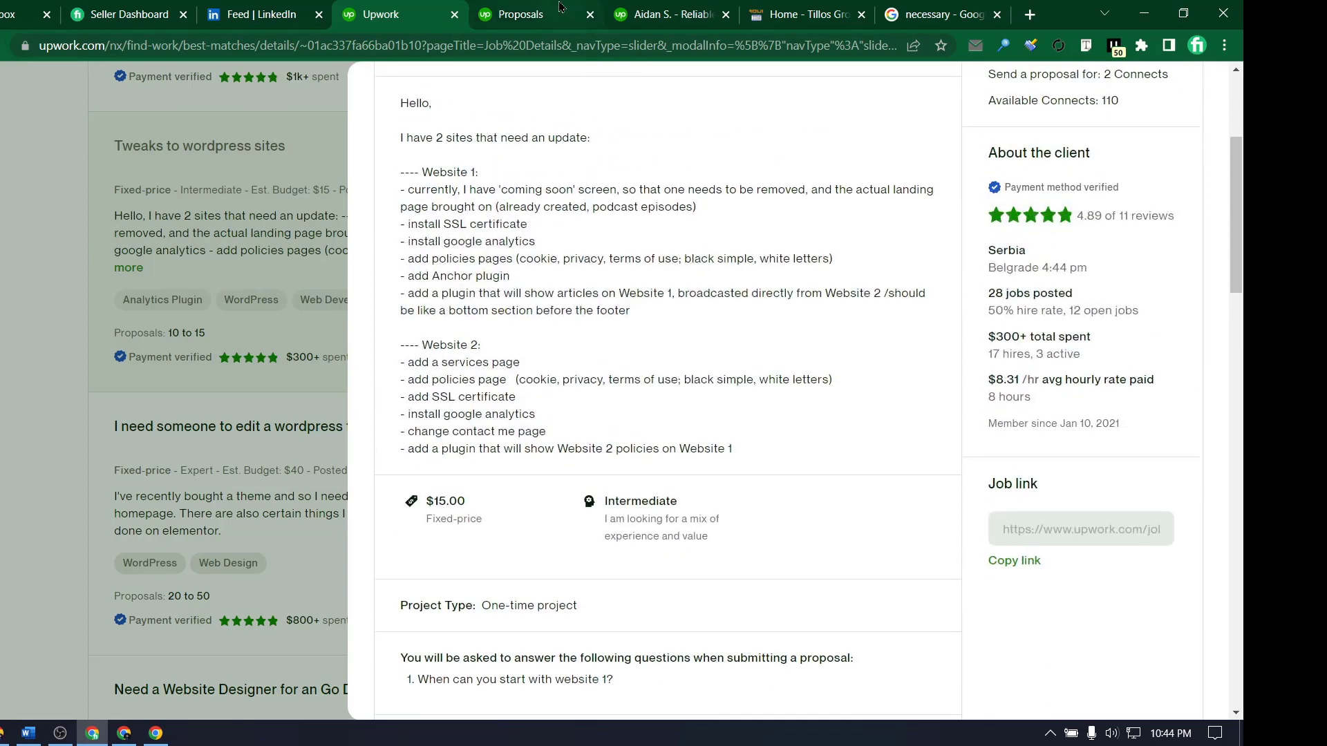
key("ctrl+Tab")
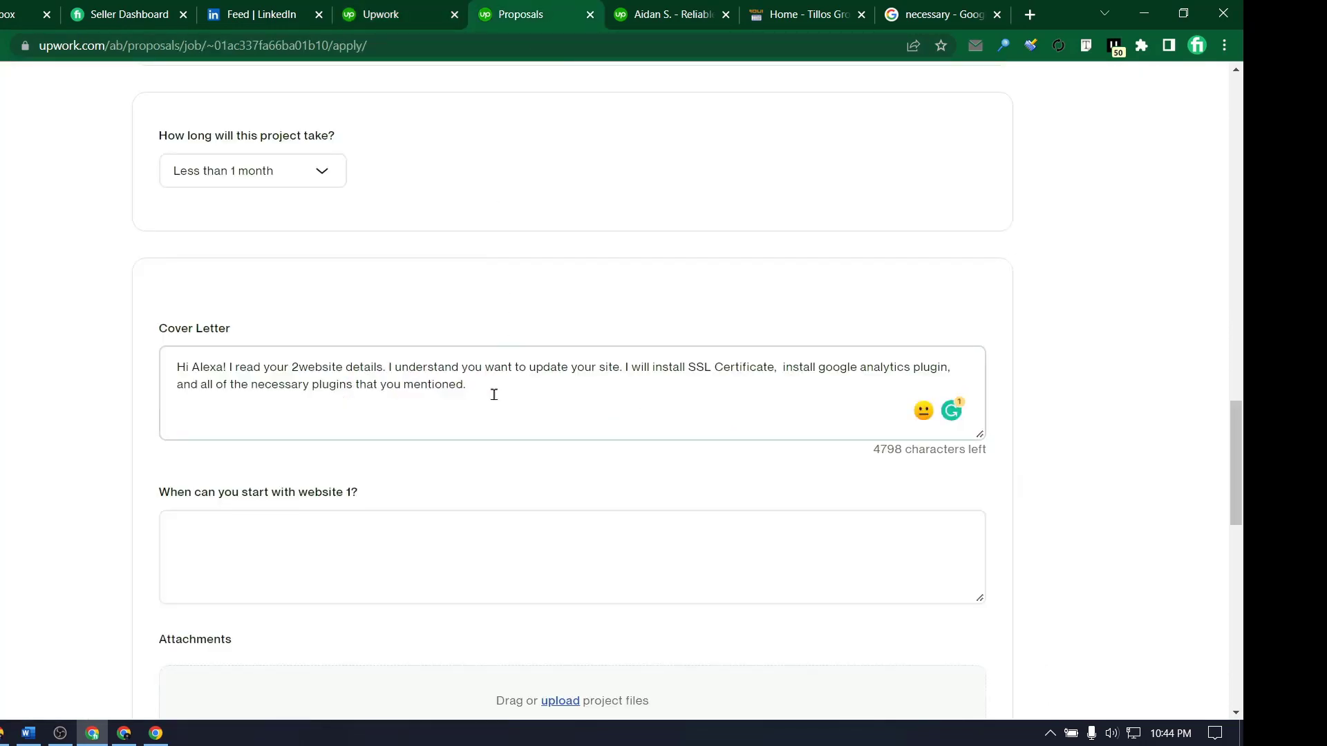
type("I have done this type of many ")
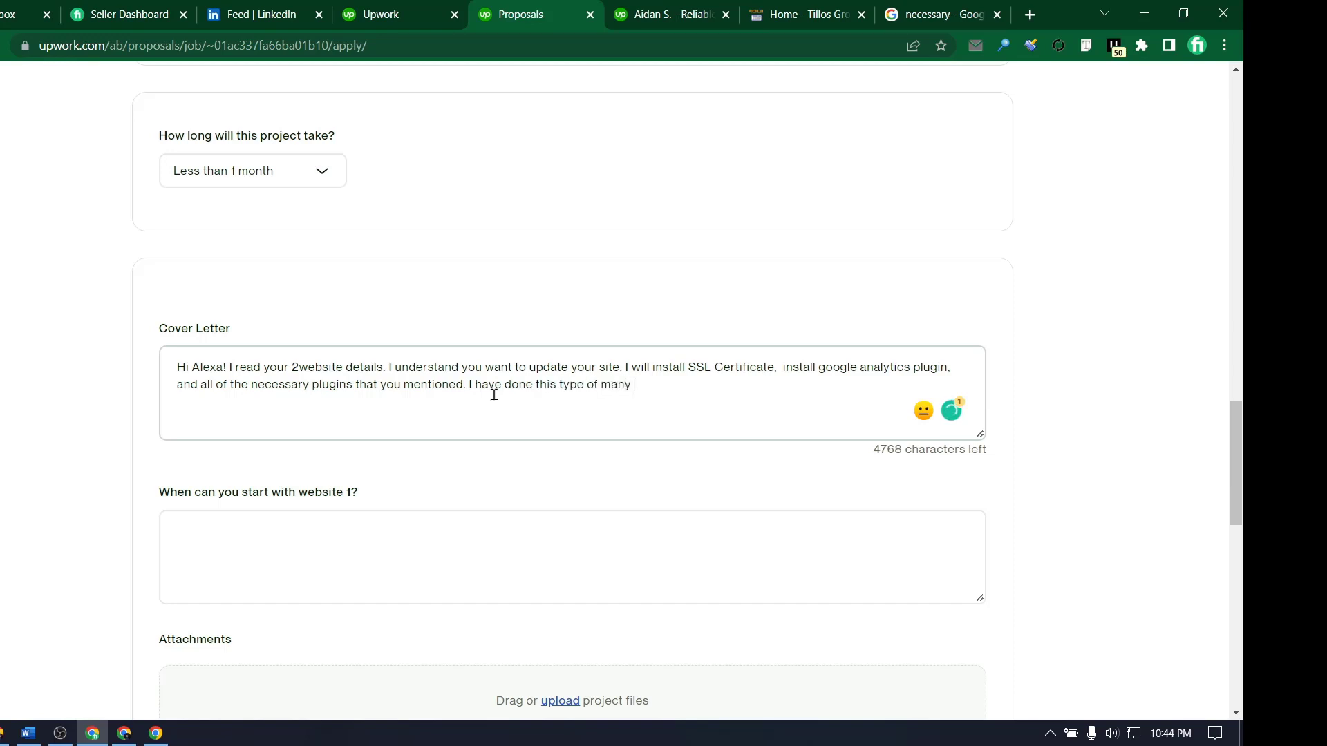
type("project.")
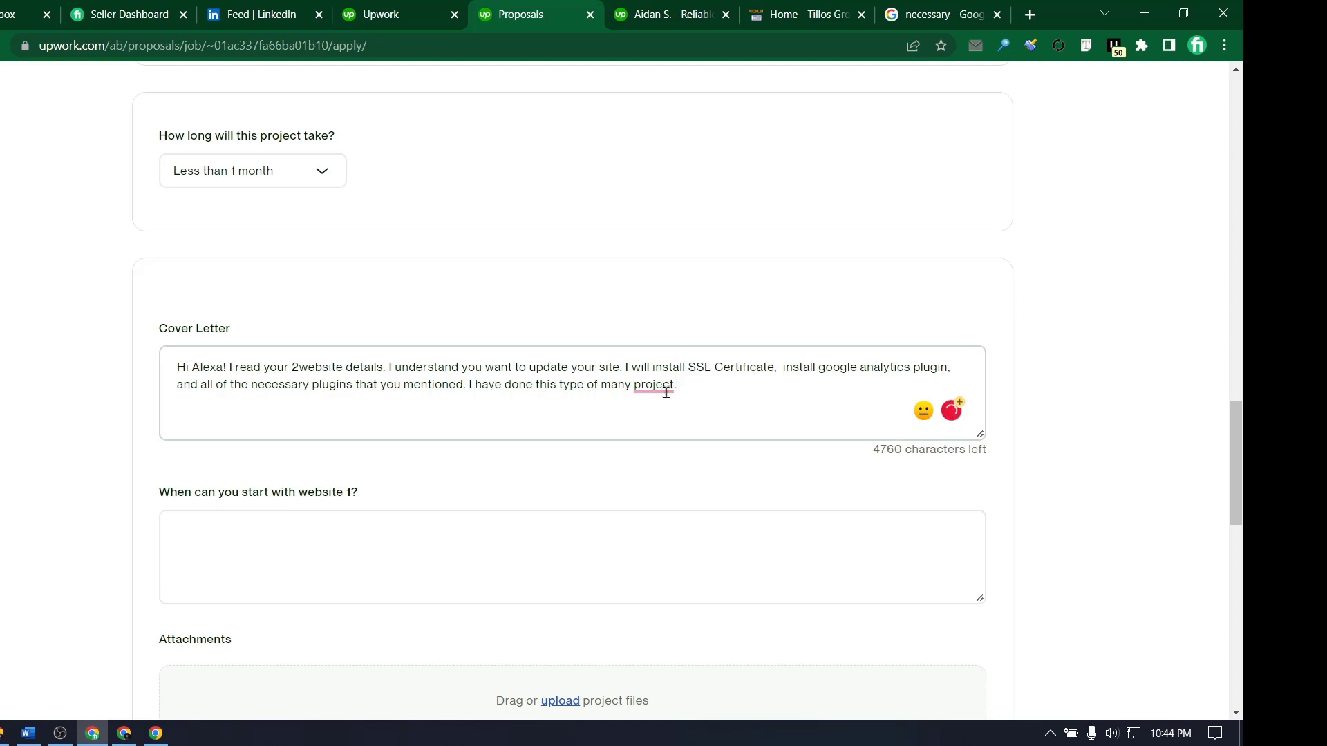
mouse_move(655, 385)
left_click(677, 418)
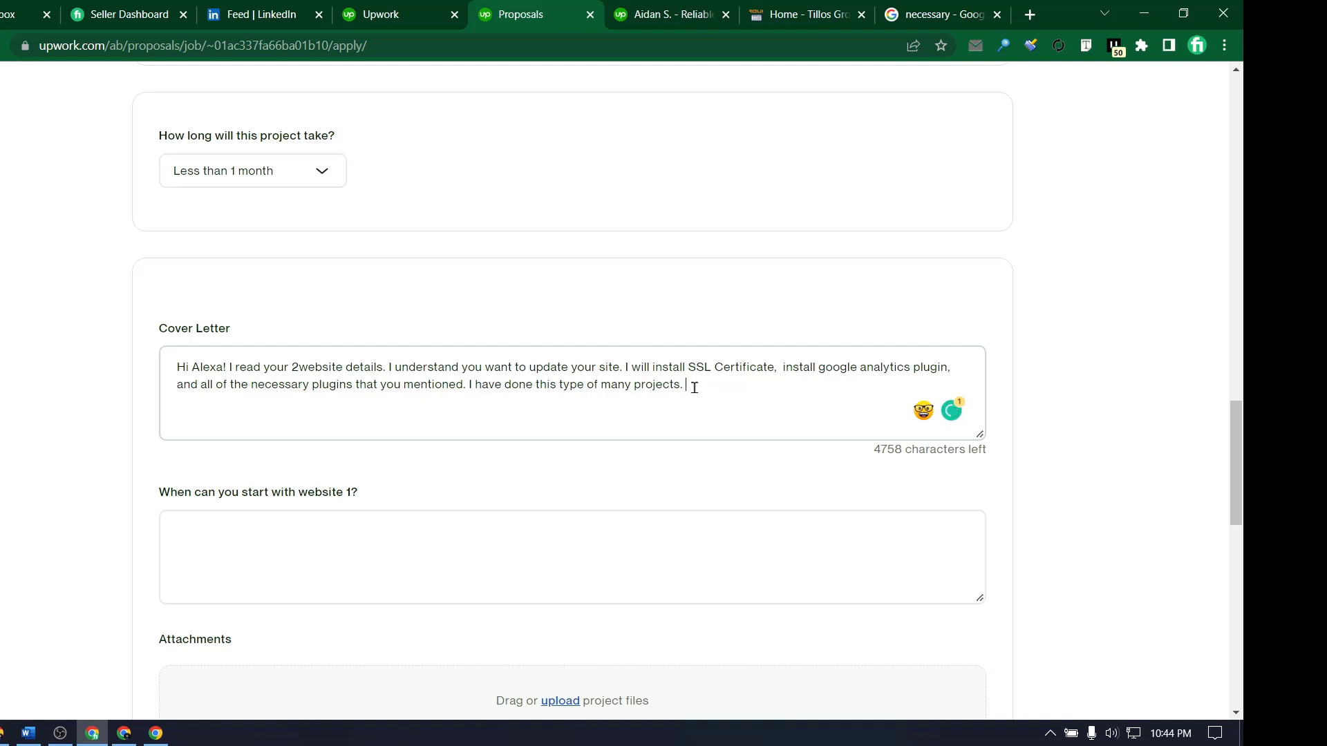
- Enlarge the cover letter box and add the line "Kindly check my recent work" below the first paragraph, separated by a blank line
key("Return")
key("Return")
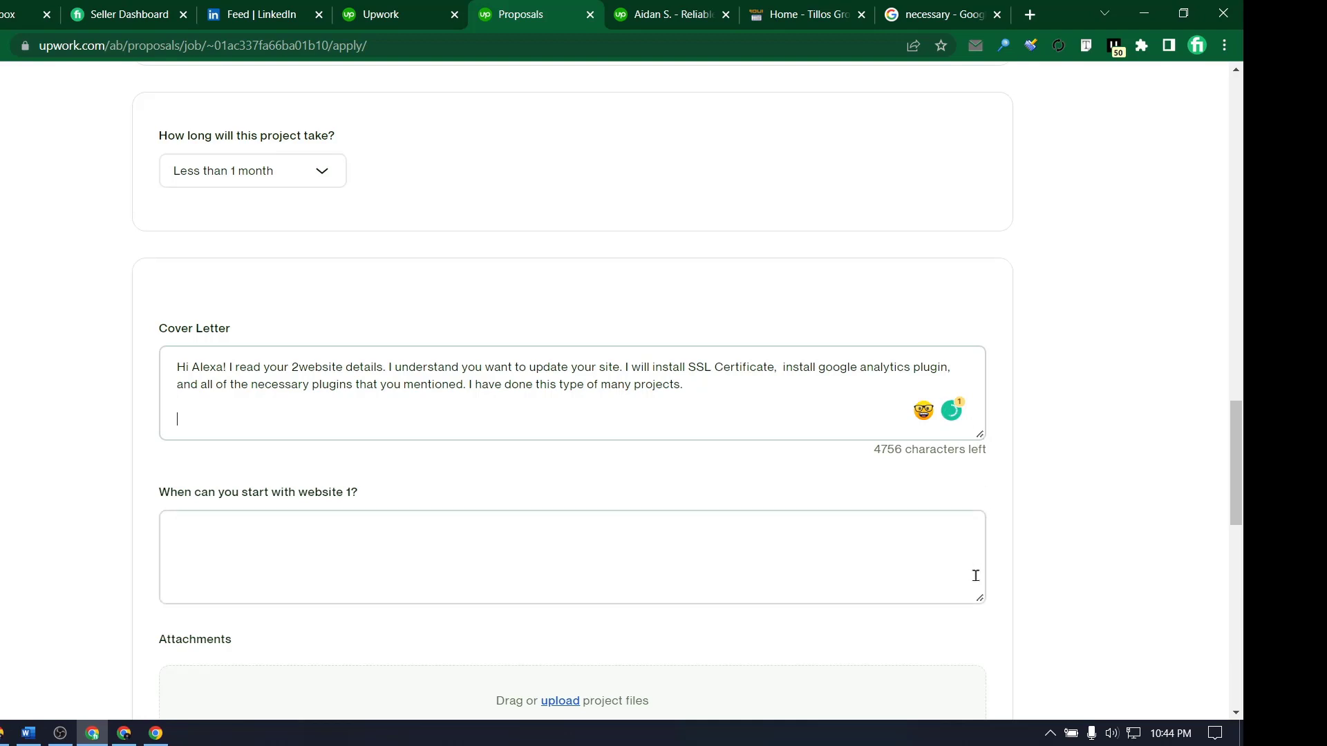
left_click_drag(980, 435, 978, 586)
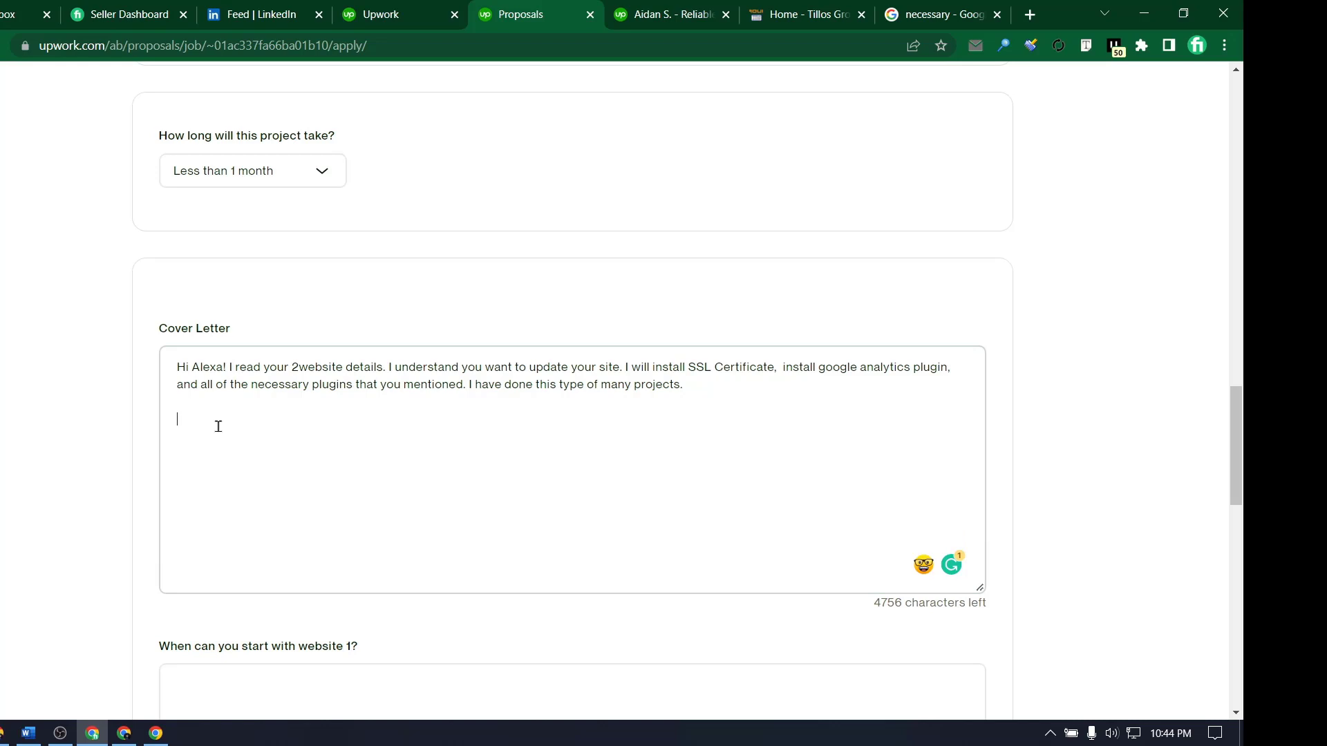
type("Kindly check amy reces")
key("BackSpace")
type("nt work")
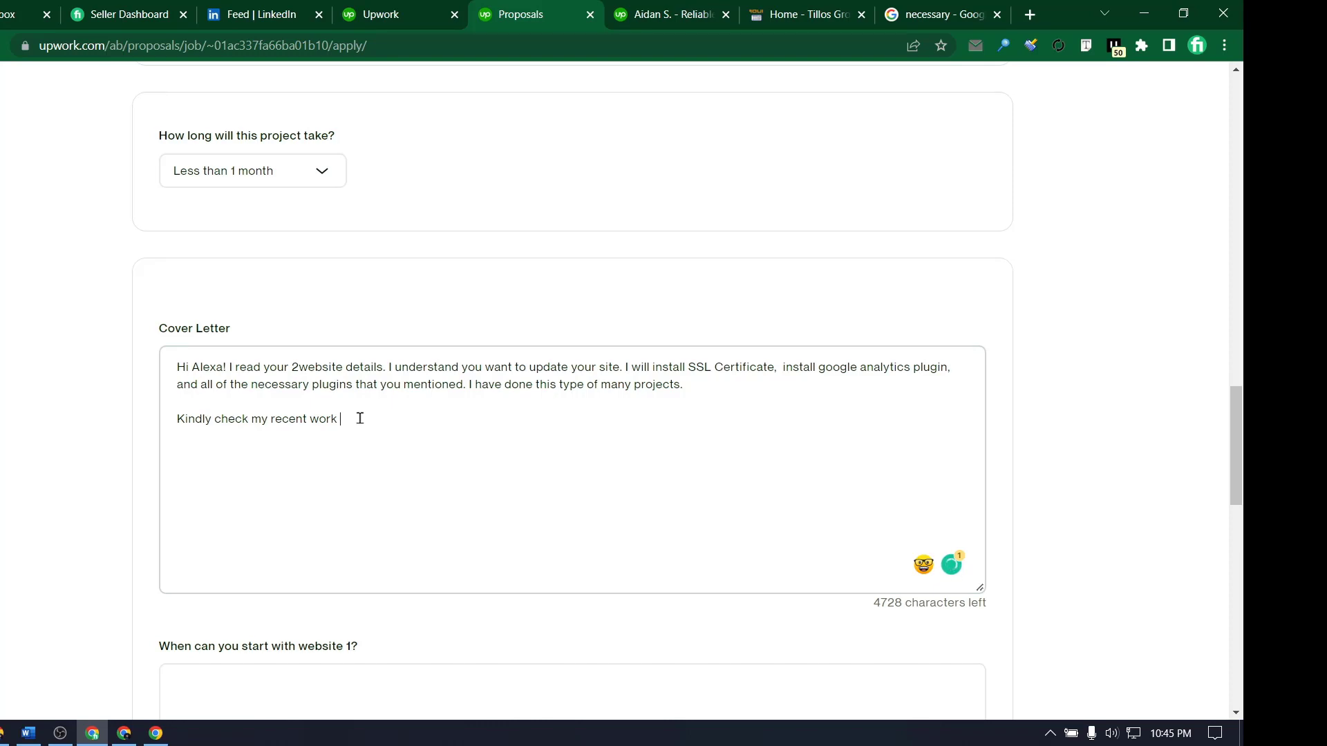
key("Return")
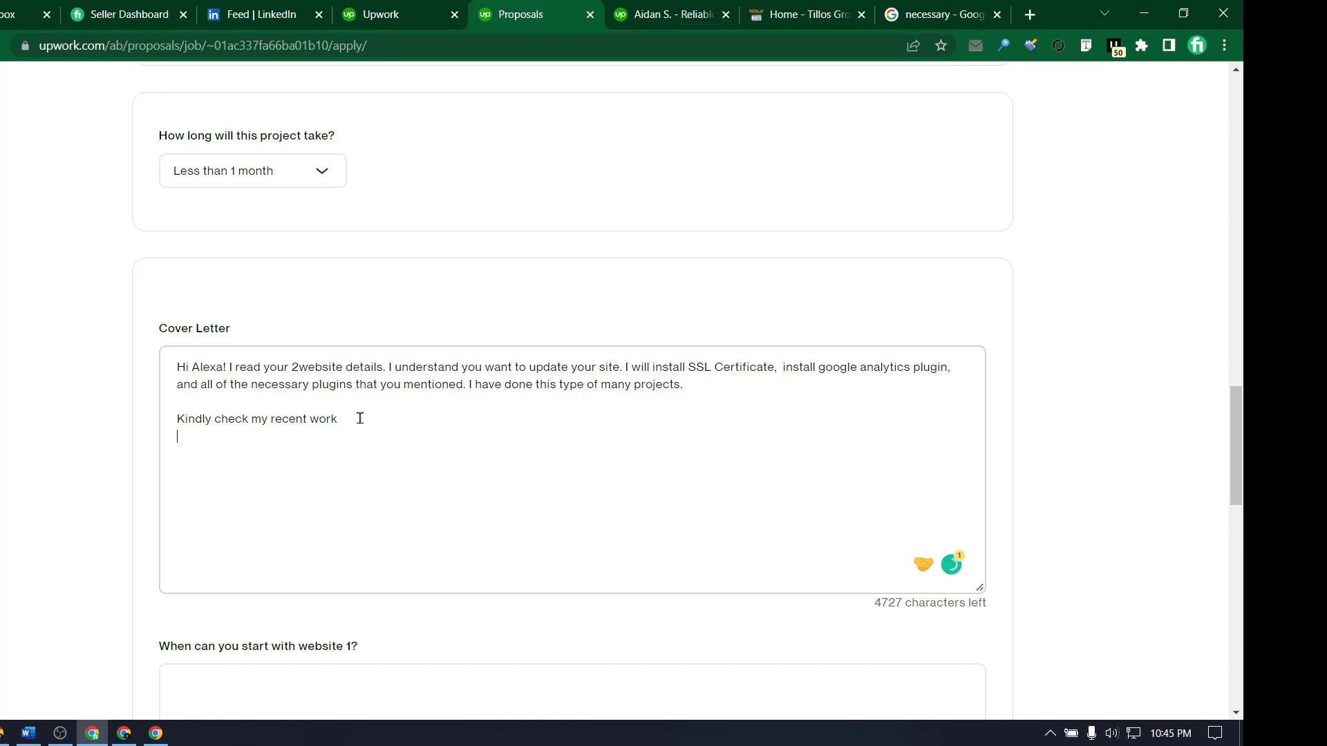
- Copy the first four website URLs from the Sample Website spreadsheet and paste them under "Kindly check my recent work"
left_click(1029, 14)
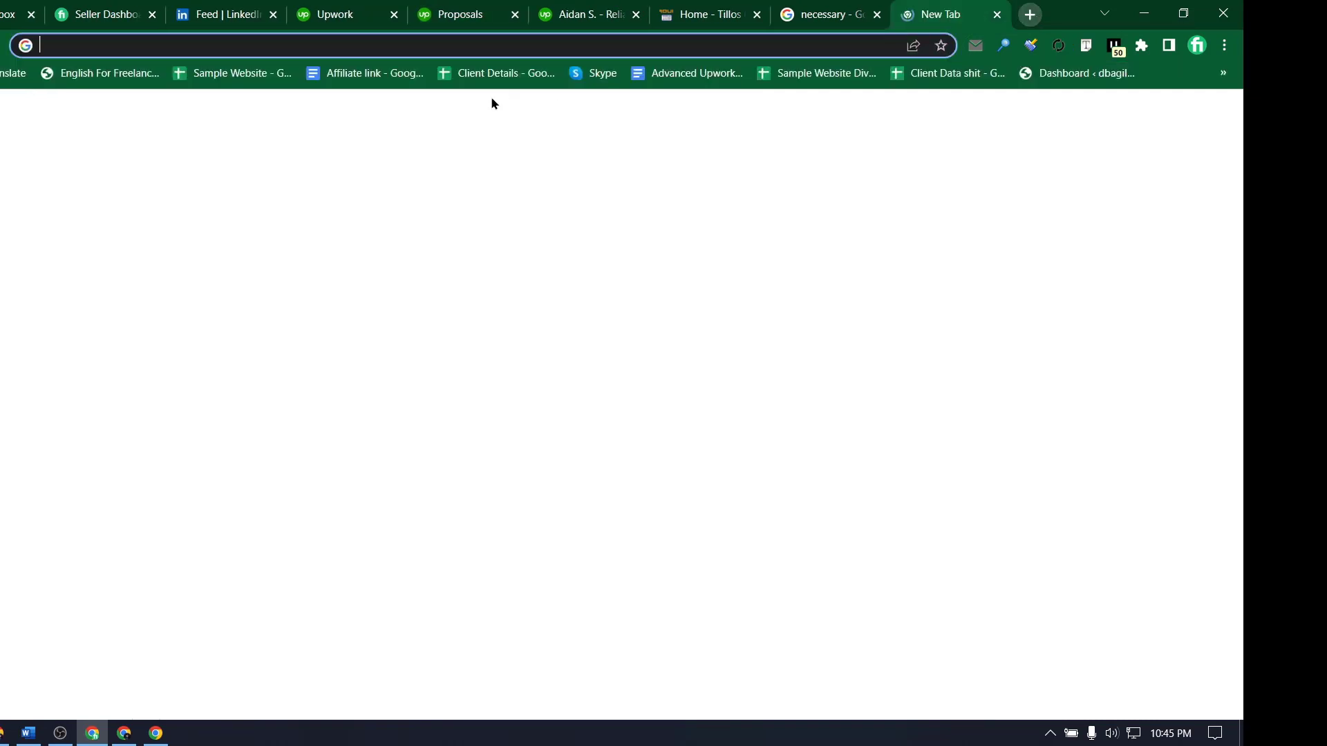
left_click(235, 74)
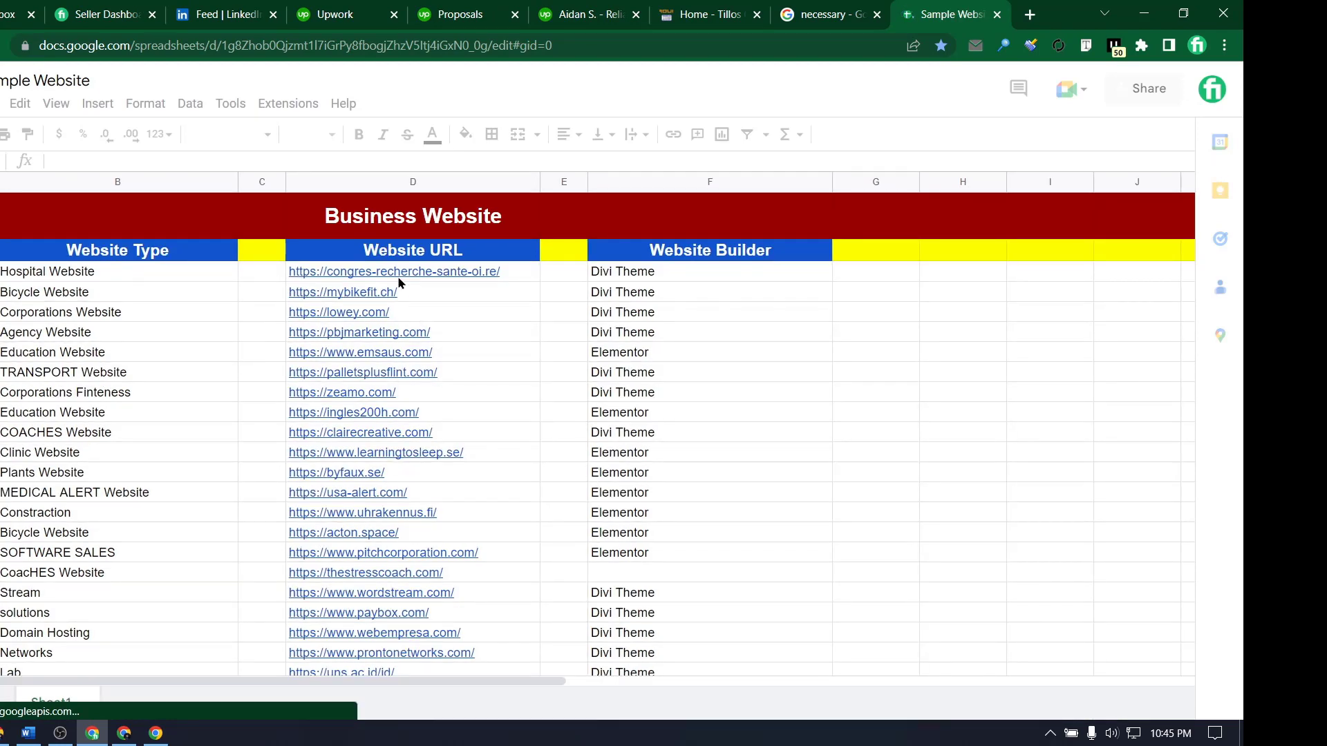
left_click_drag(398, 275, 397, 336)
key("ctrl+c")
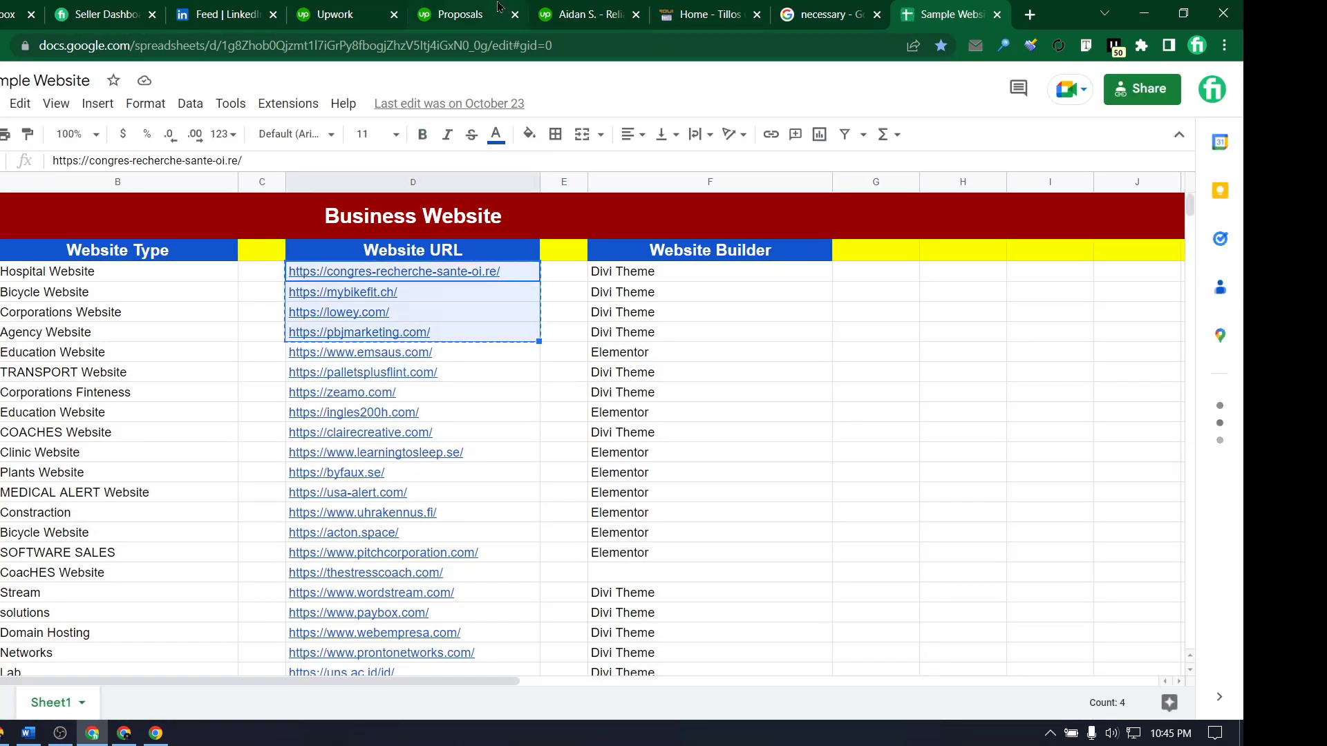
left_click(460, 14)
key("ctrl+v")
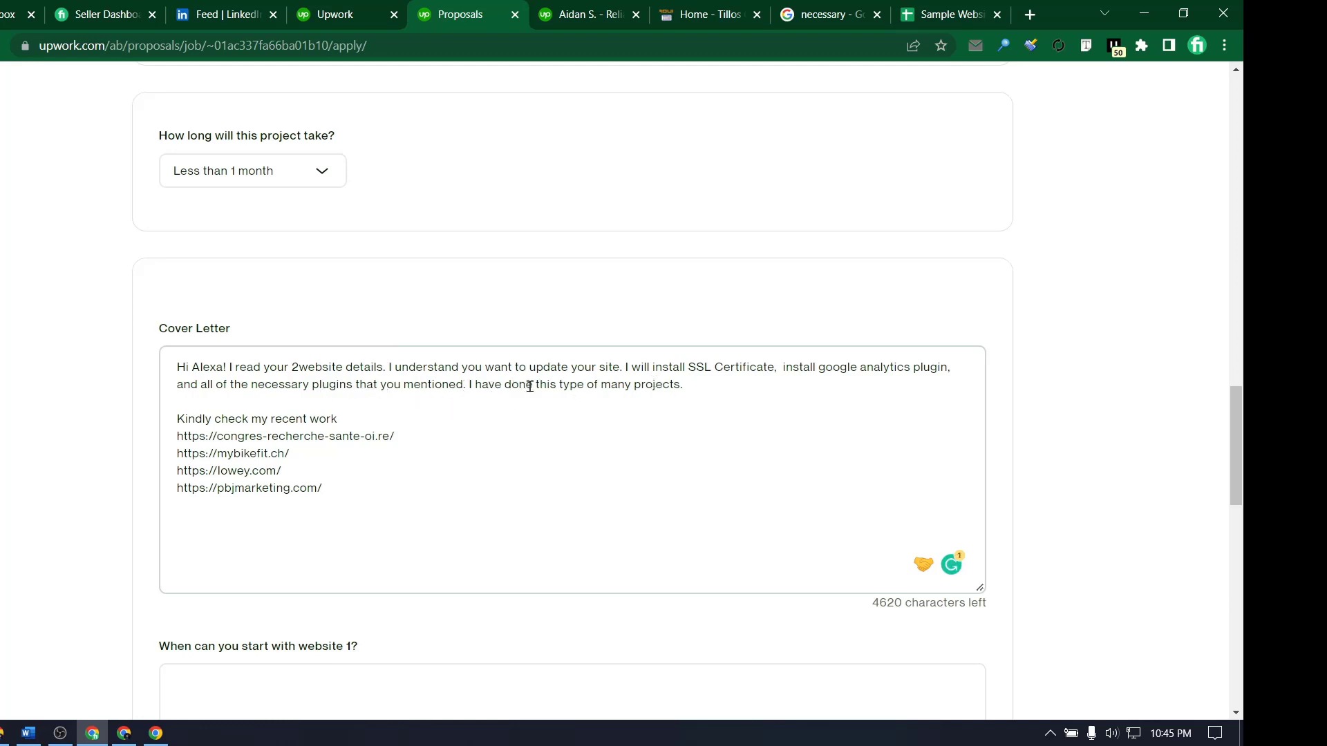
- Add "So Let's have a quick chat." to the end of the cover letter's first paragraph
left_click(684, 385)
type("So let")
key("BackSpace")
key("BackSpace")
key("BackSpace")
type("Let's have a quick cha")
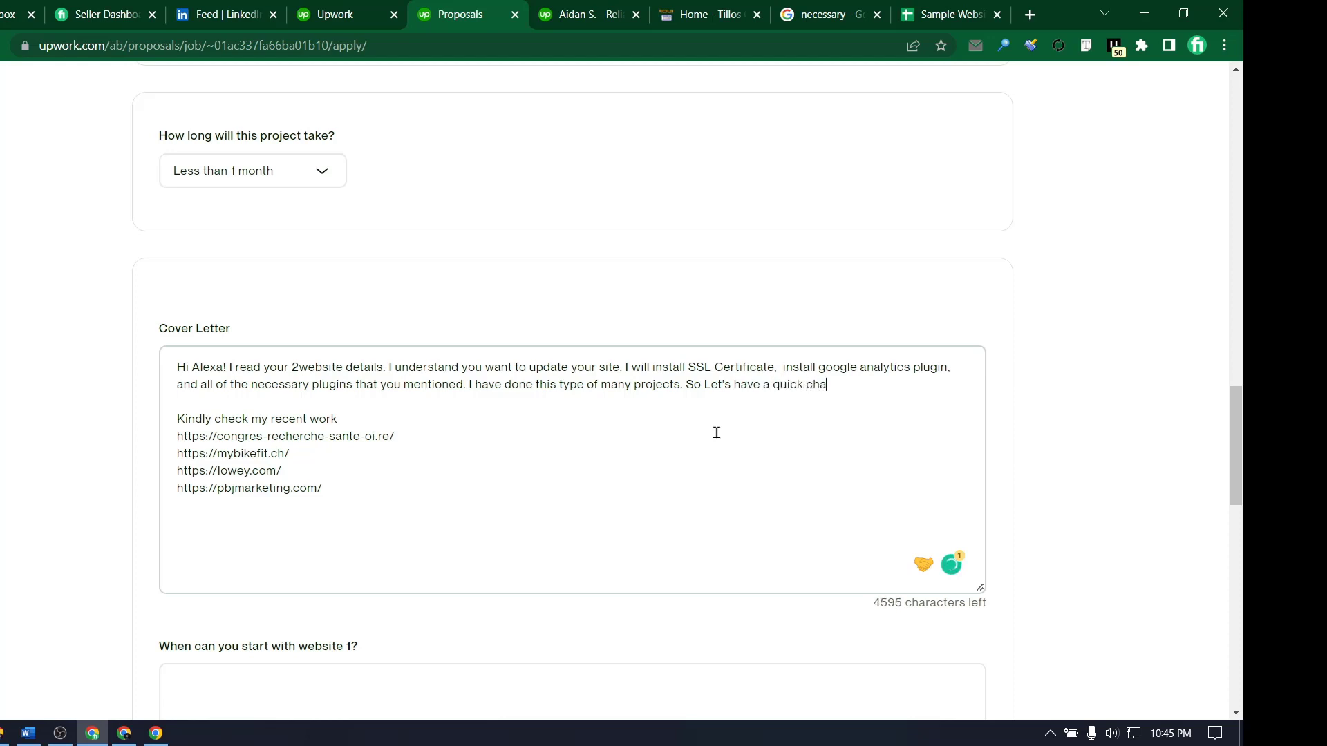
type("t  Kindly check my recent")
key("BackSpace")
key("BackSpace")
type("t")
- Close the cover letter below the links with "Look forward to working with you", "Thanks" and the freelancer's first name
left_click(214, 535)
type("Look forward to working ")
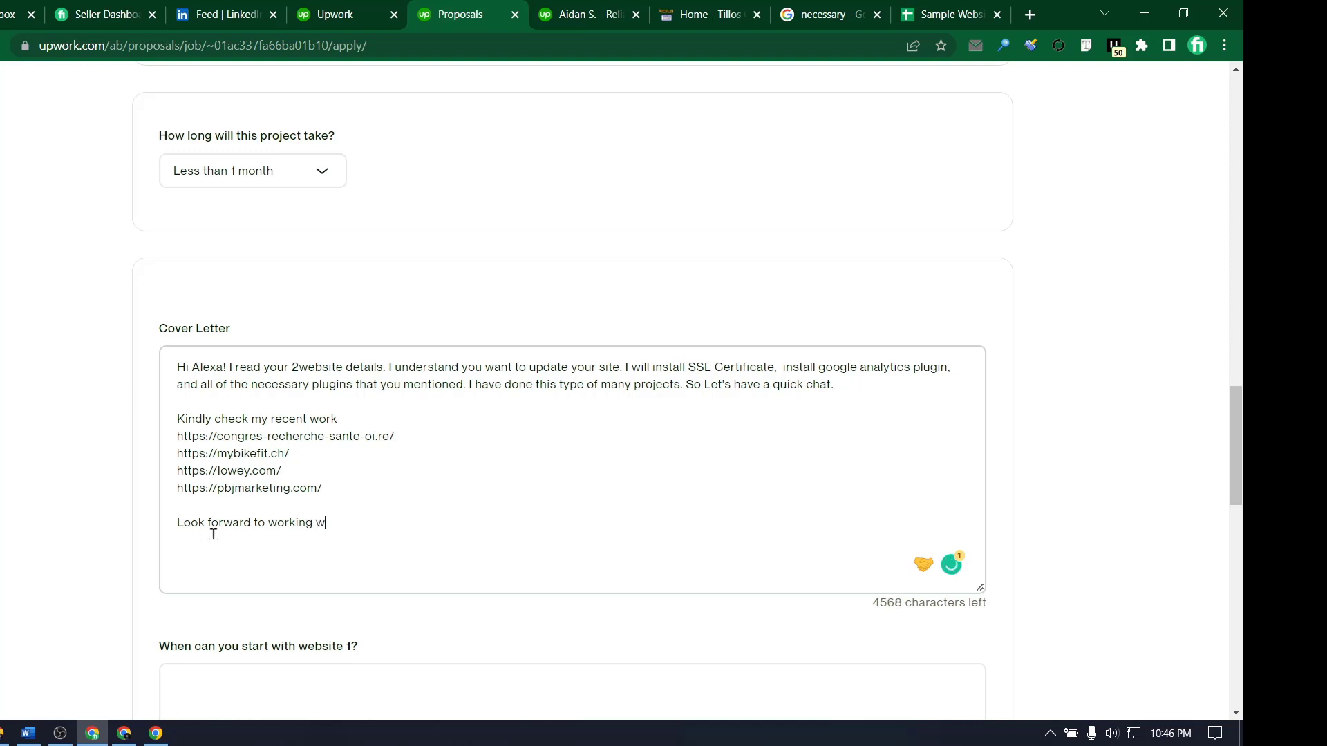
type("with you")
key("Return")
type("Thanks ")
type("Ashik")
key("Return")
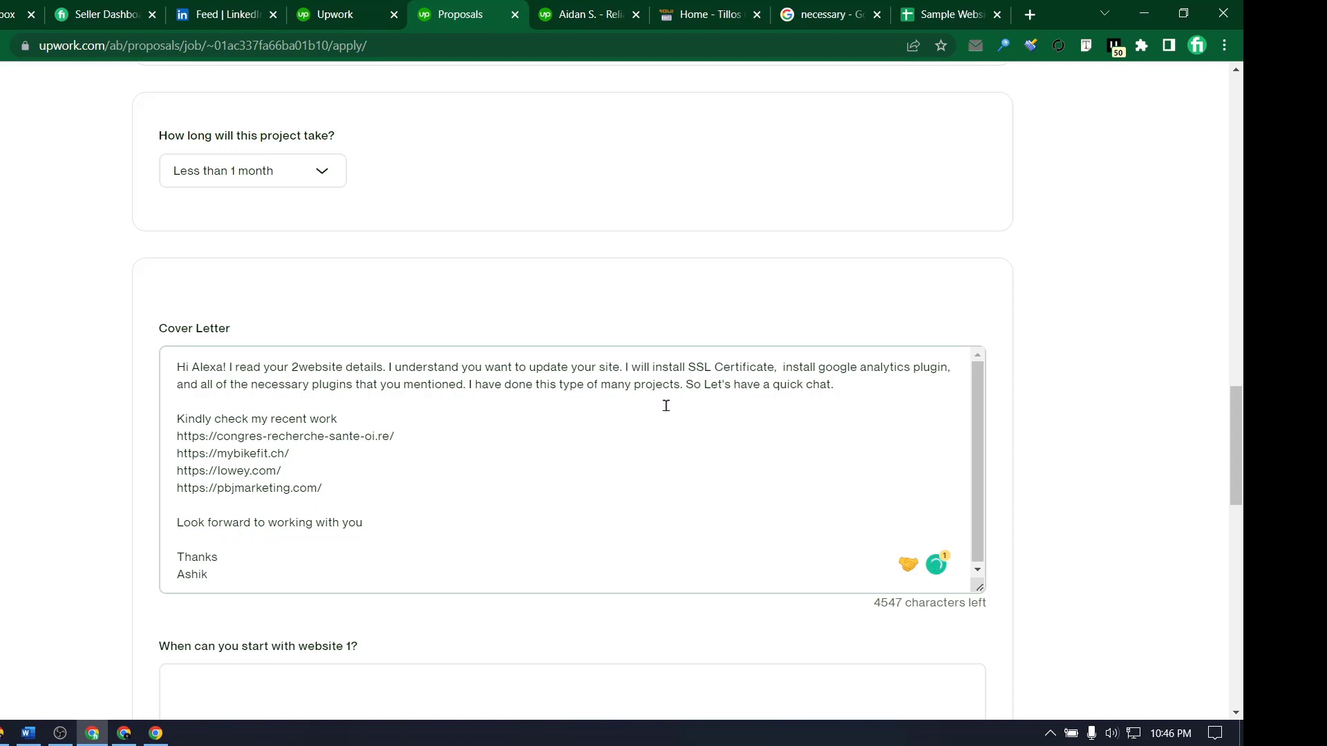
- Review the Website 1 and Website 2 requirements in the job posting again and return to the proposal
left_click(372, 7)
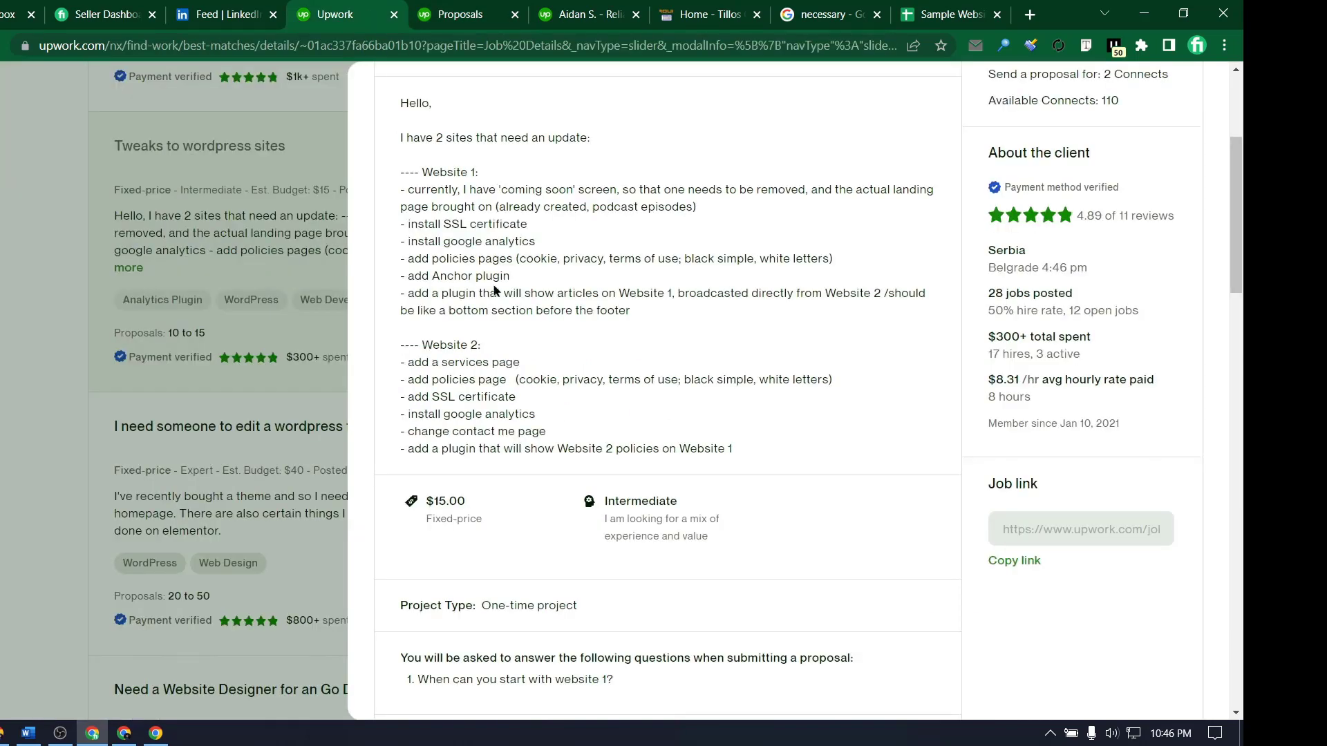
left_click_drag(470, 194, 637, 420)
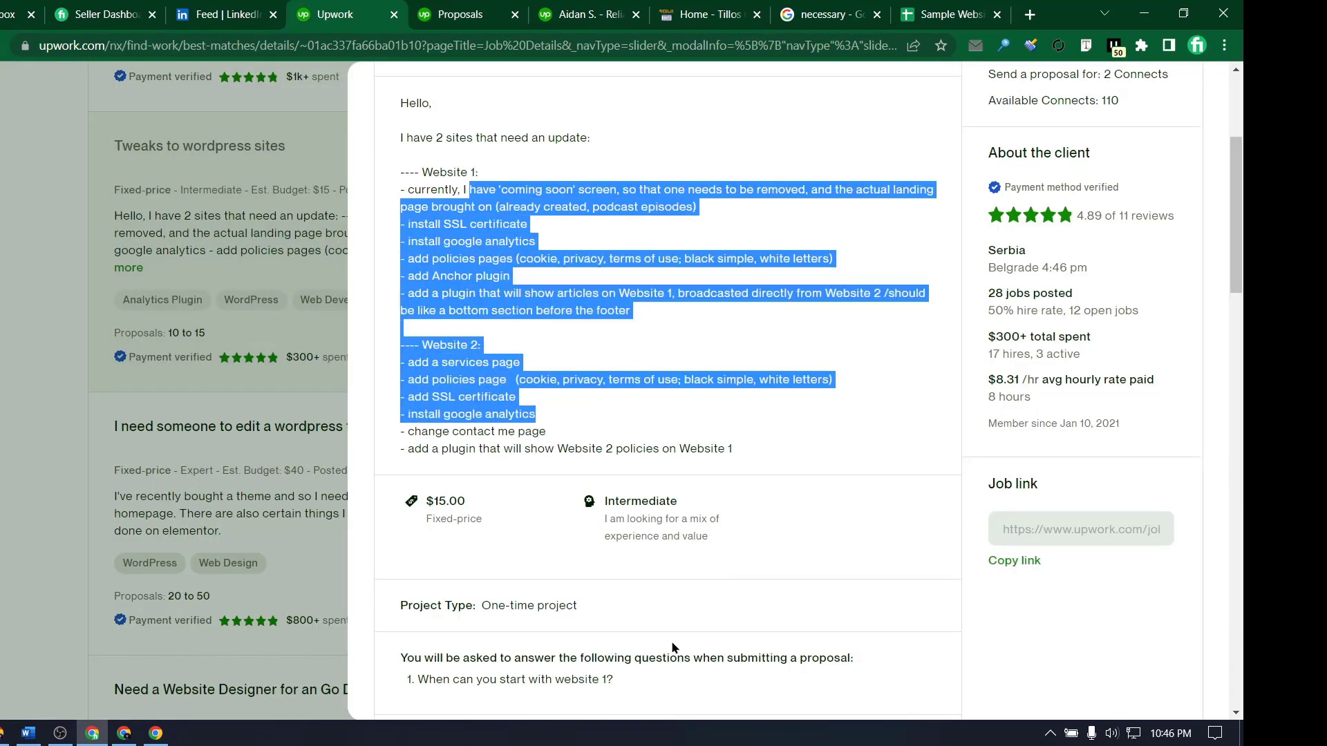
left_click(491, 10)
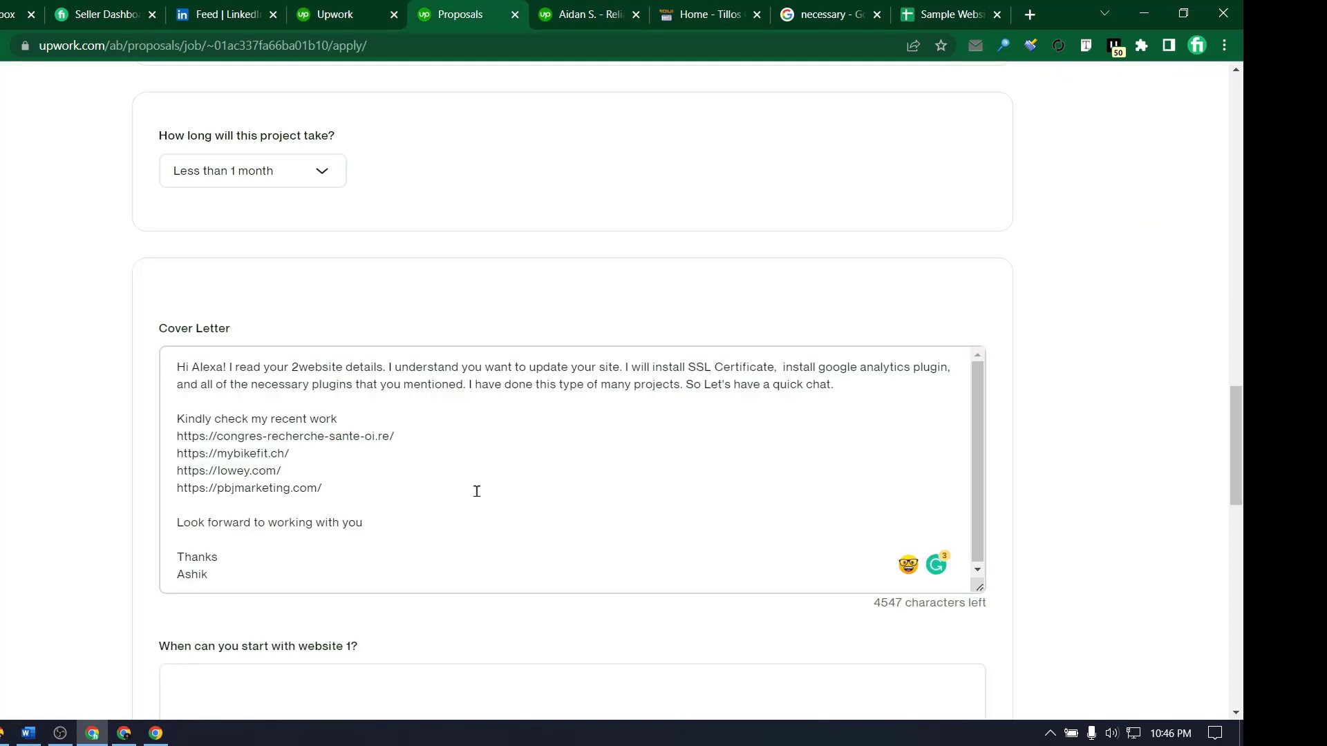
- Answer the "When can you start with website 1?" question with "I am ready to start your work today."
scroll(498, 484, "down", 1)
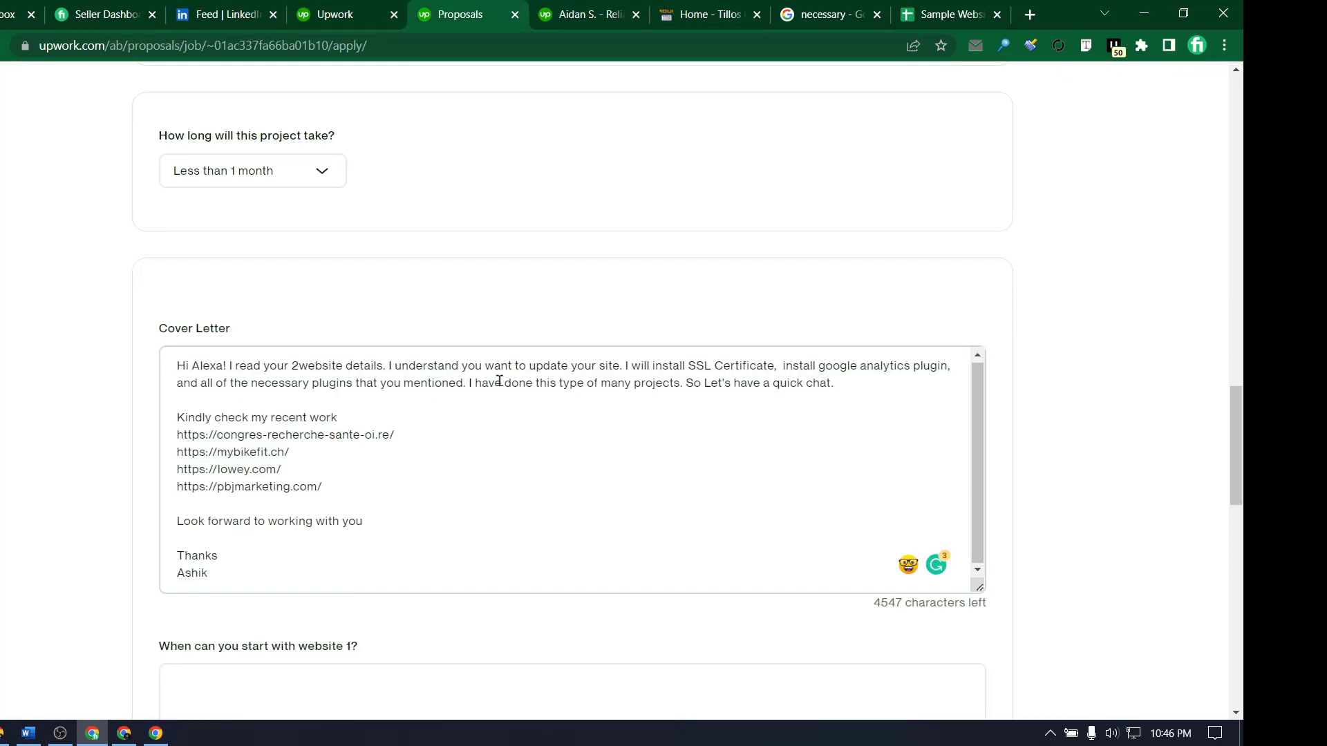
scroll(681, 631, "down", 1)
scroll(644, 611, "down", 2)
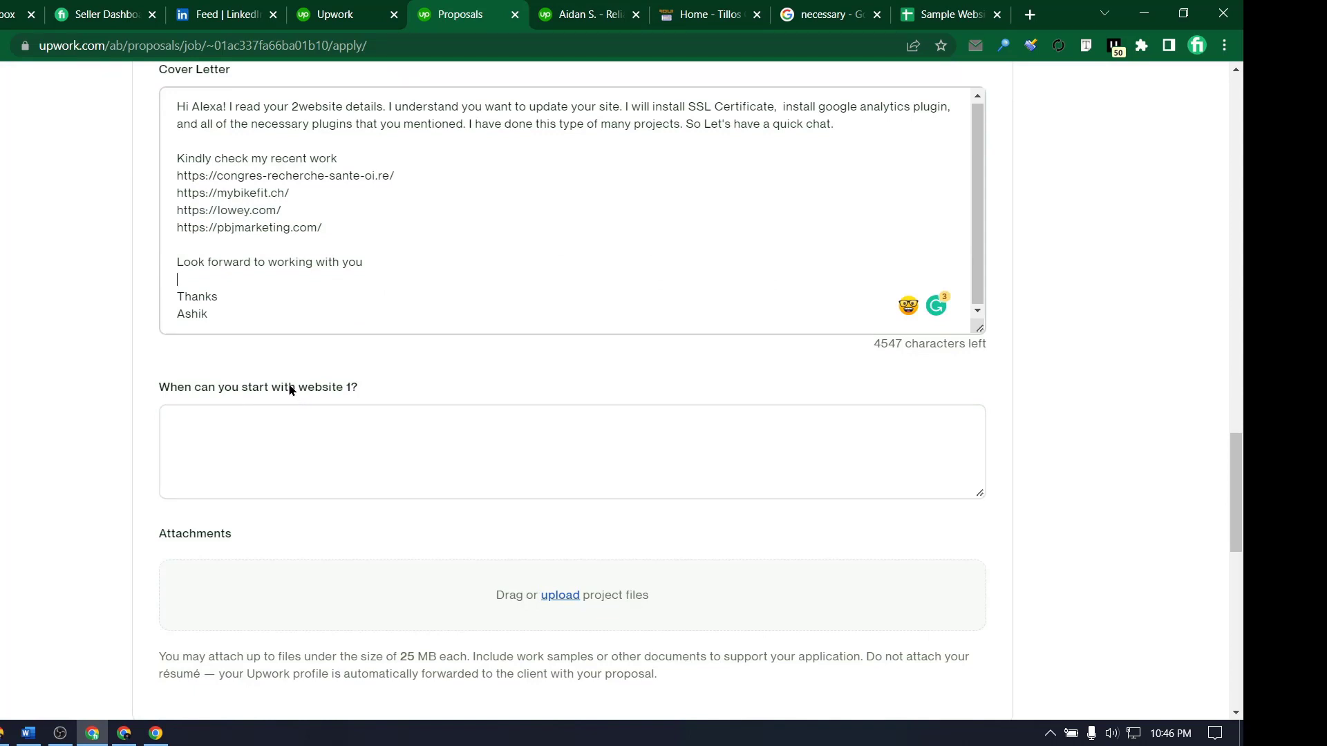
left_click(228, 470)
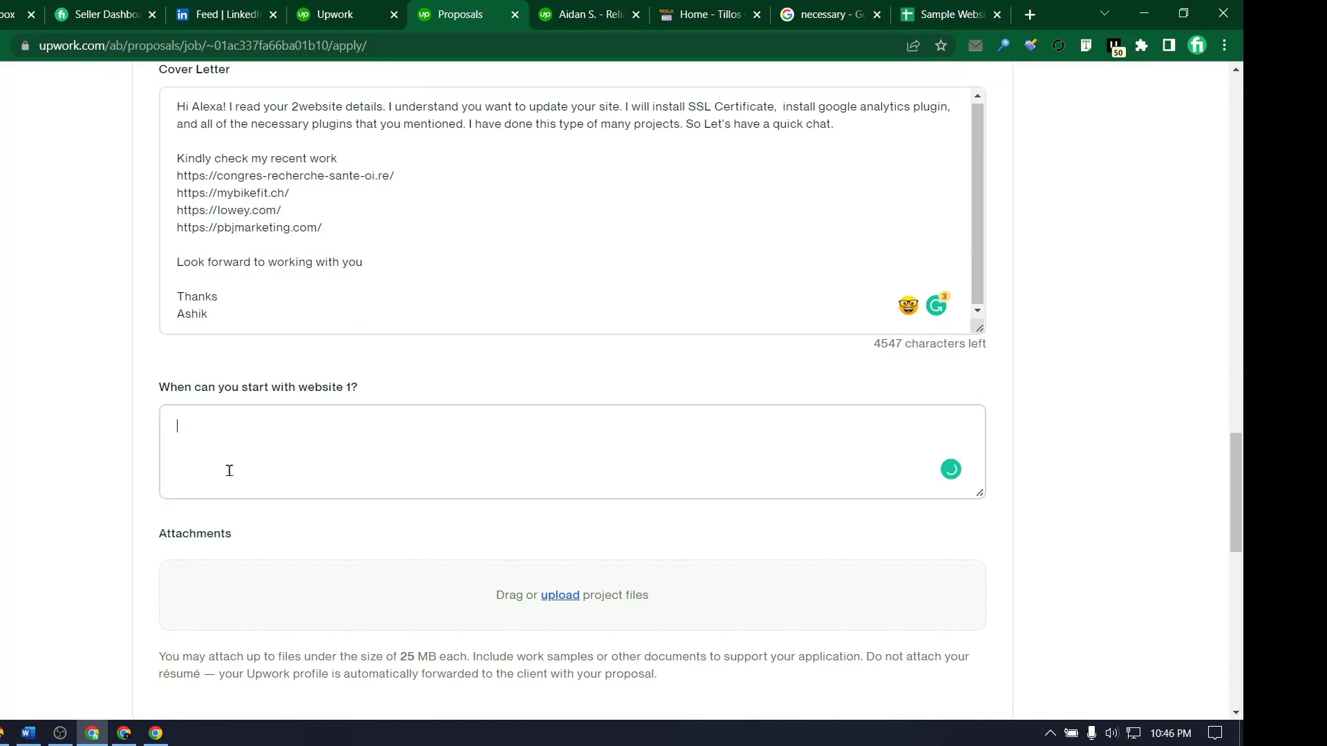
type("I am read")
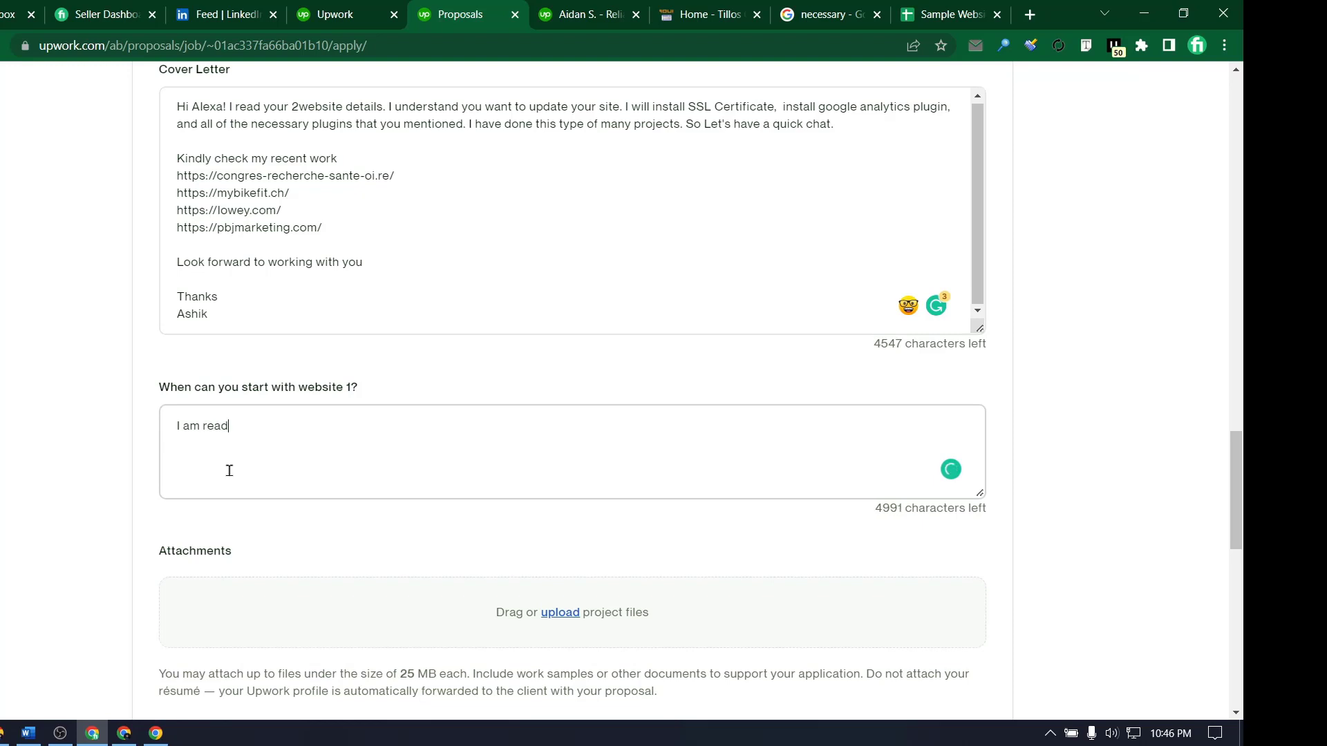
type("y to start your work today")
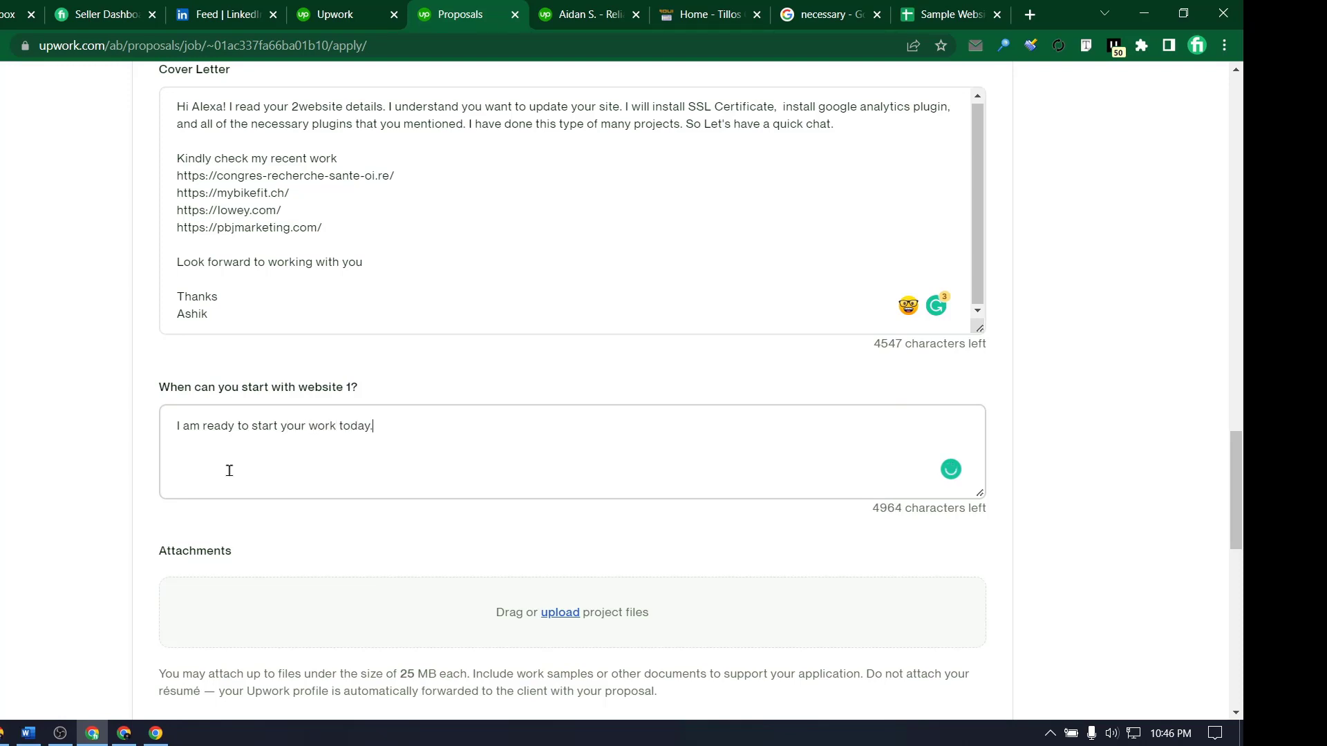
type(".")
- Check the cover letter and the start-date answer against the Website 1 and Website 2 requirements in the job posting
scroll(601, 428, "down", 1)
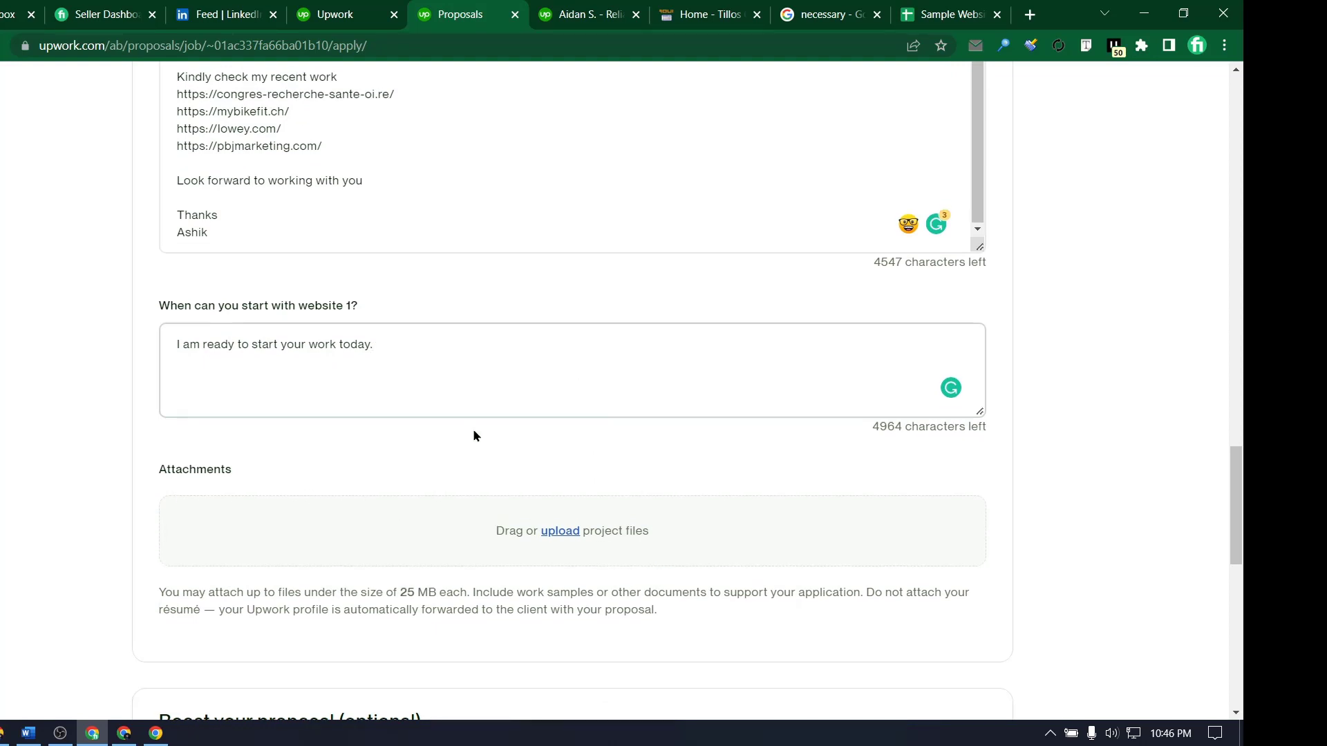
scroll(376, 267, "up", 2)
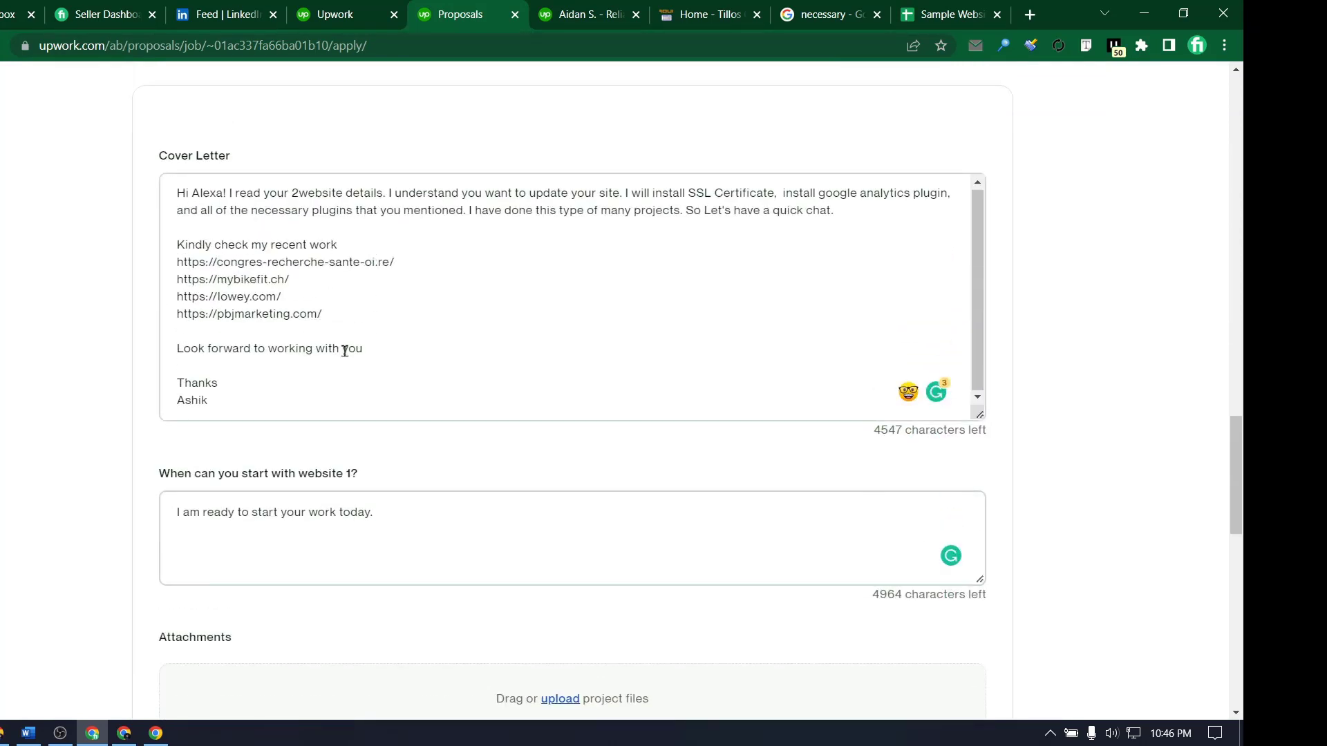
scroll(562, 581, "down", 3)
scroll(344, 250, "up", 1)
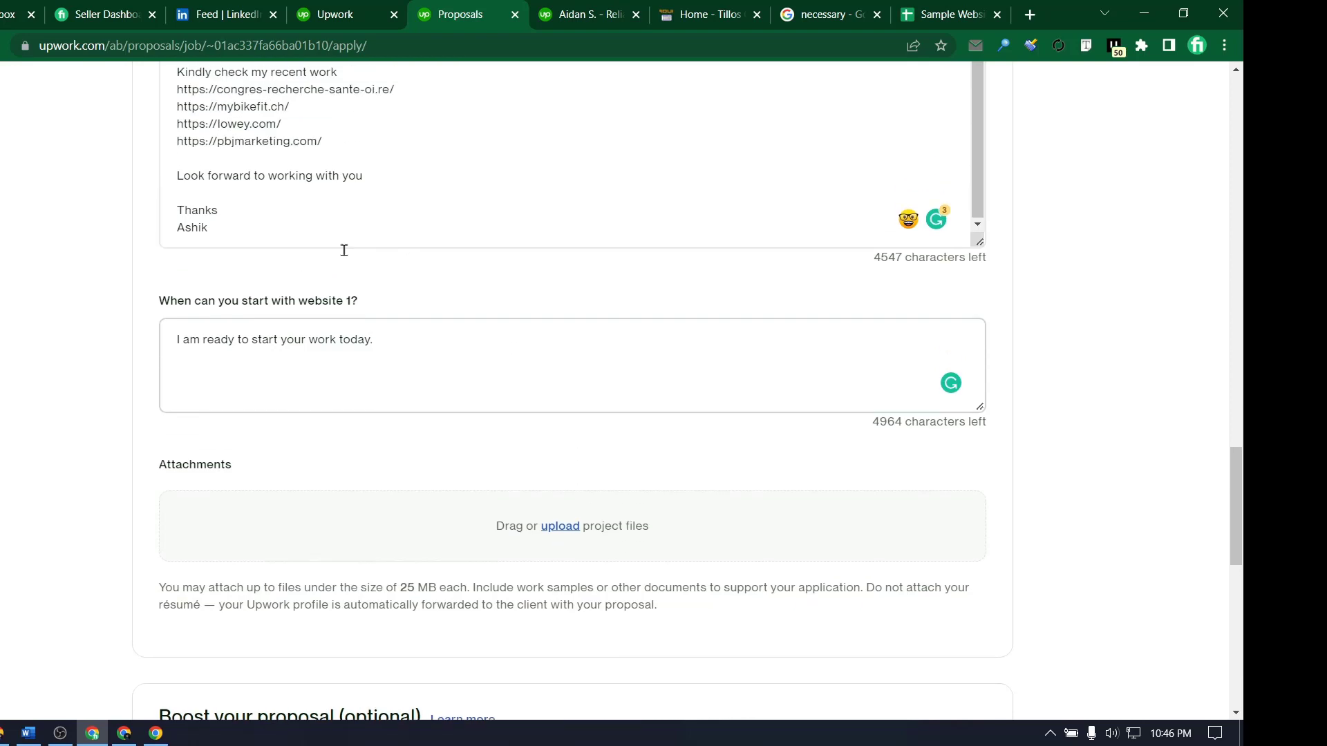
scroll(320, 322, "up", 2)
scroll(326, 317, "down", 1)
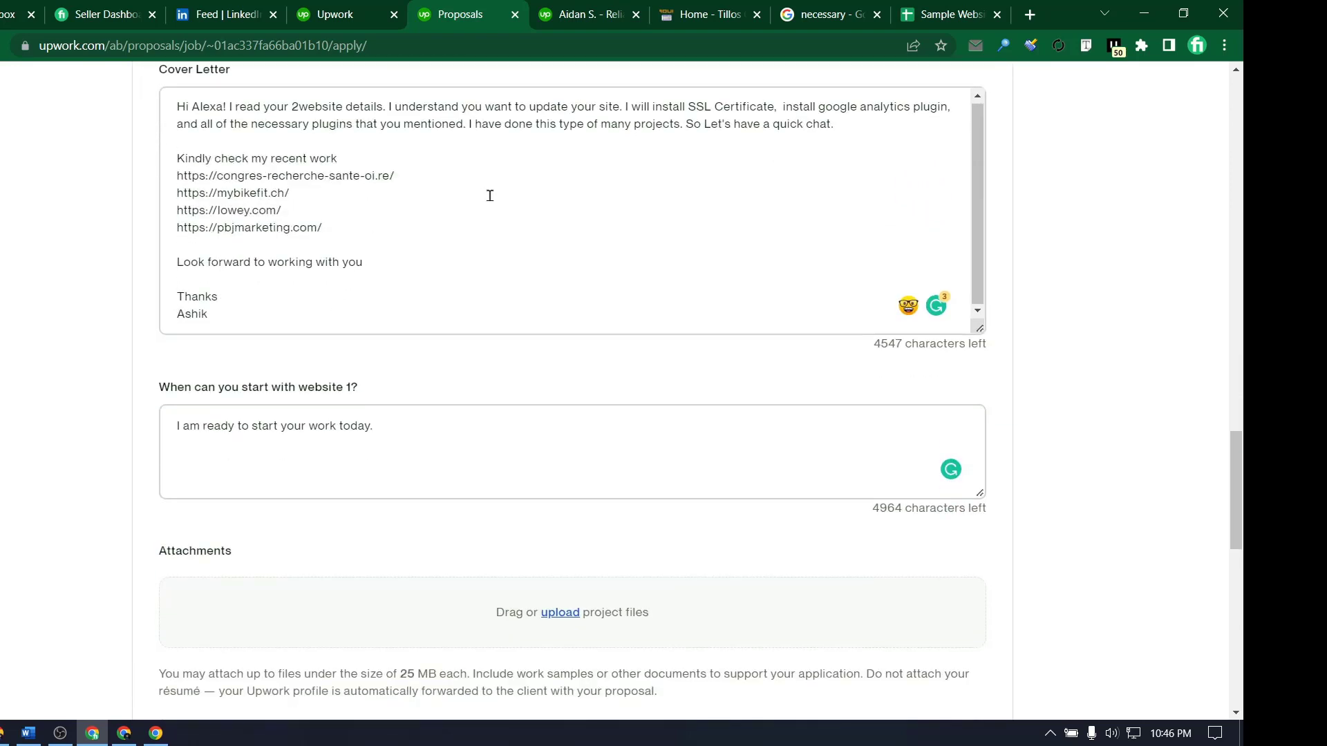
left_click(387, 11)
left_click(515, 346)
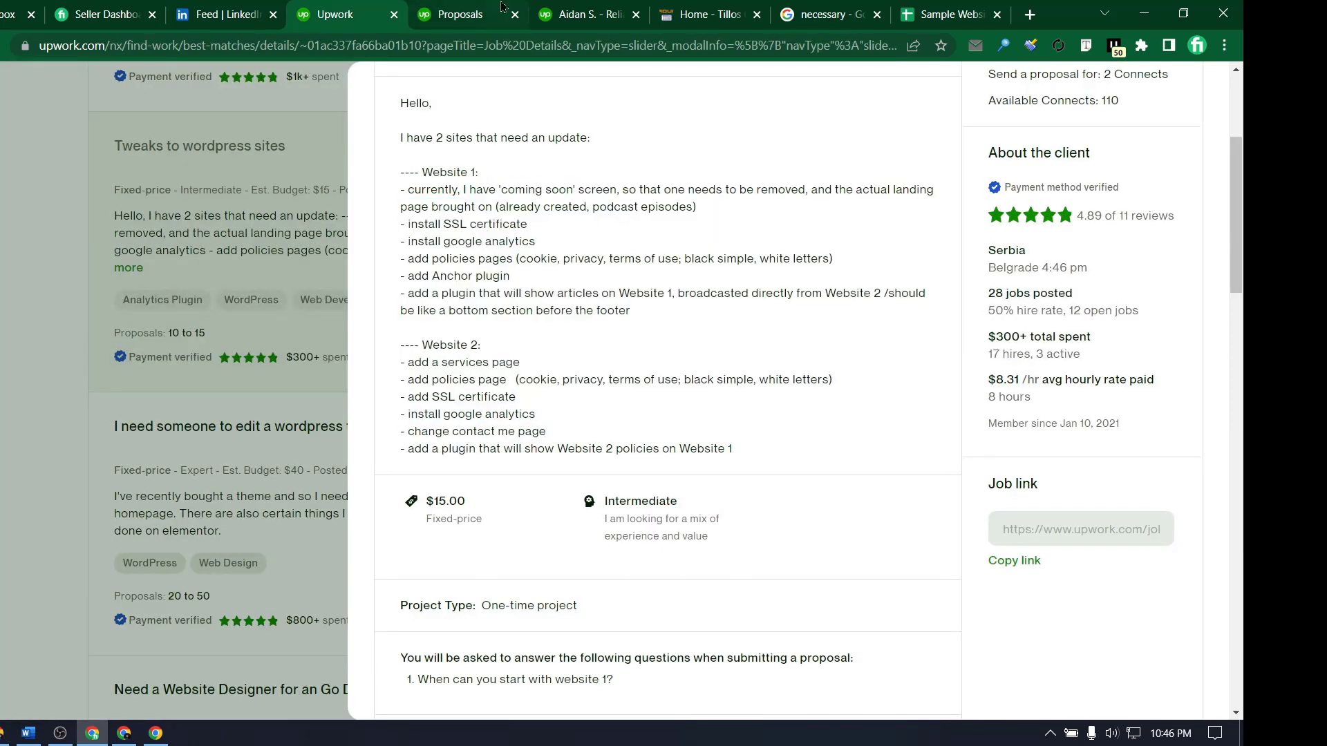
left_click(469, 14)
scroll(1022, 289, "up", 5)
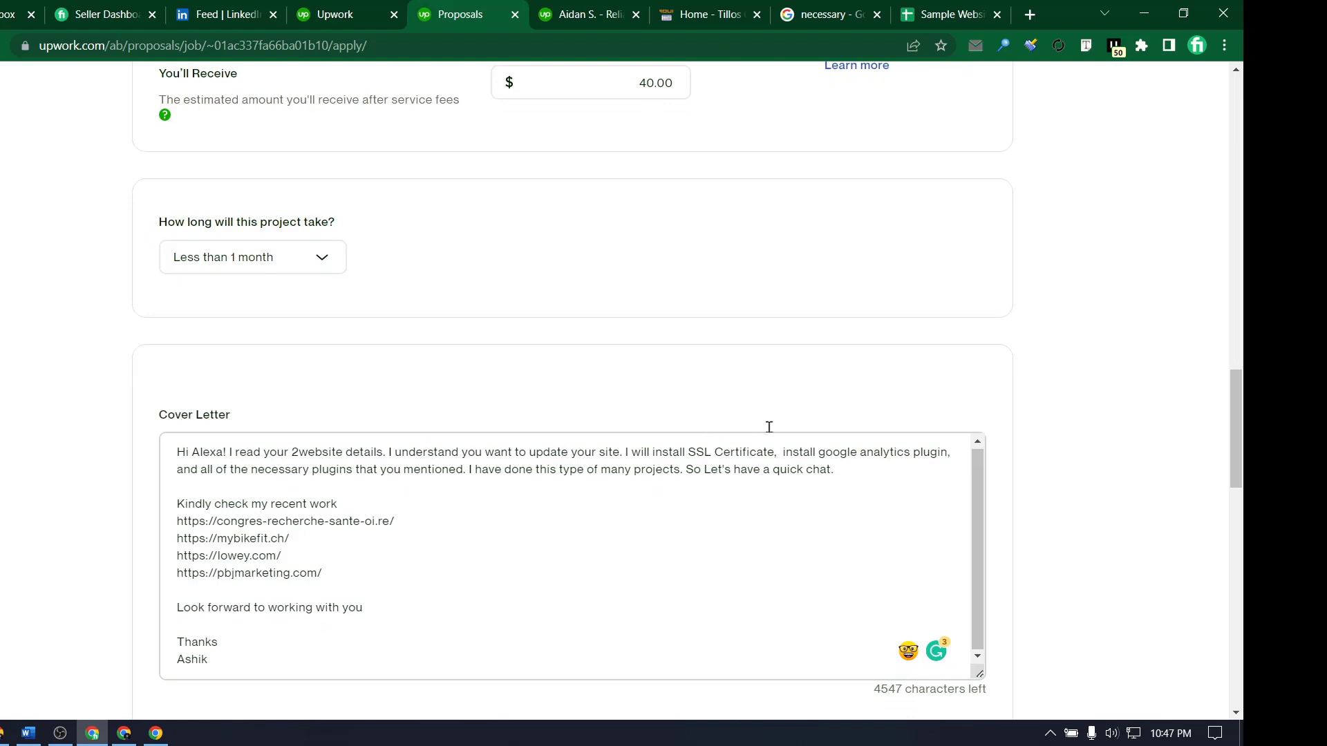
scroll(1039, 379, "down", 4)
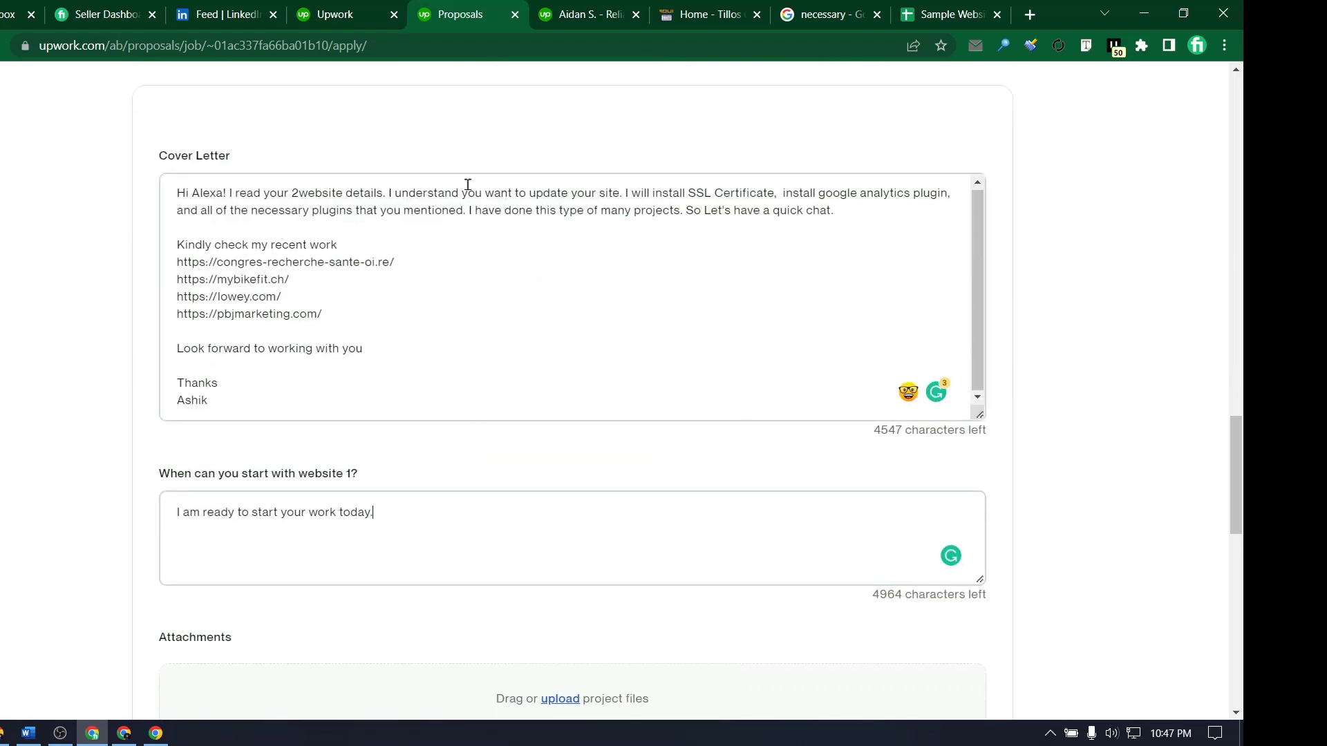
left_click(374, 6)
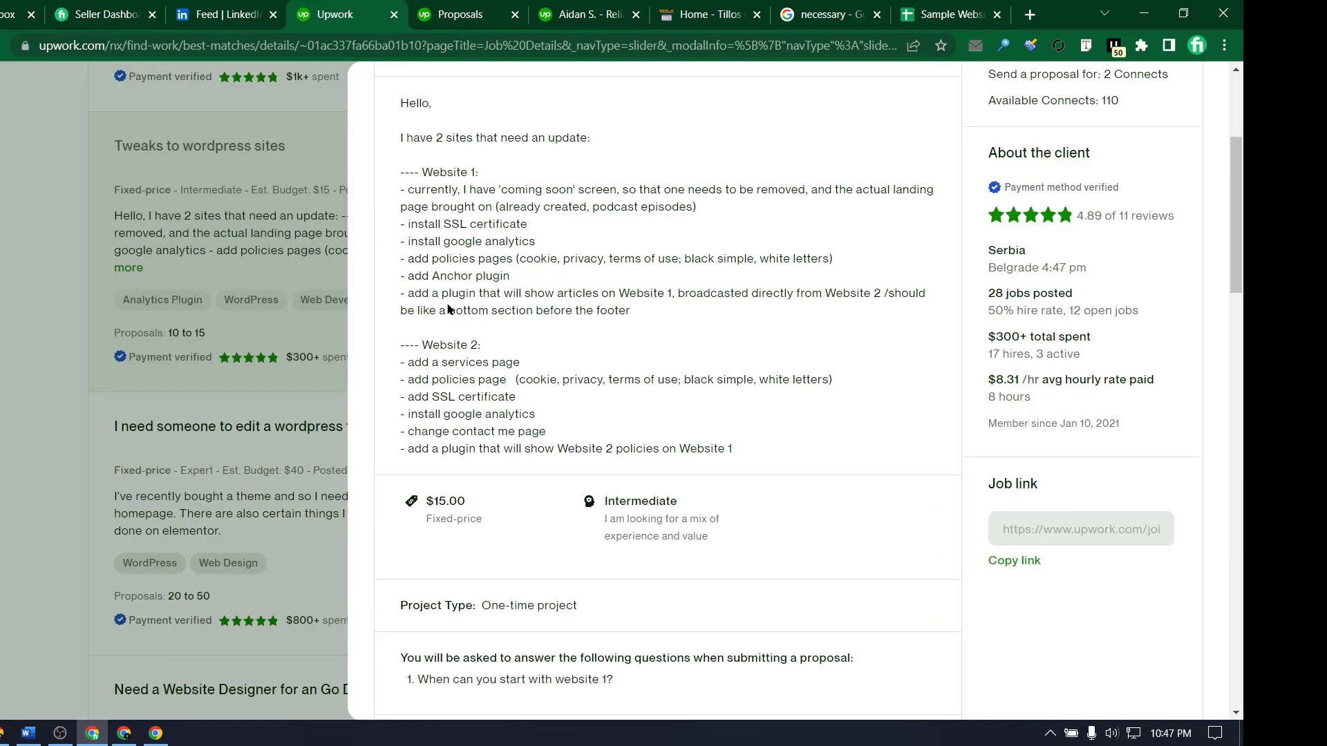
left_click(462, 13)
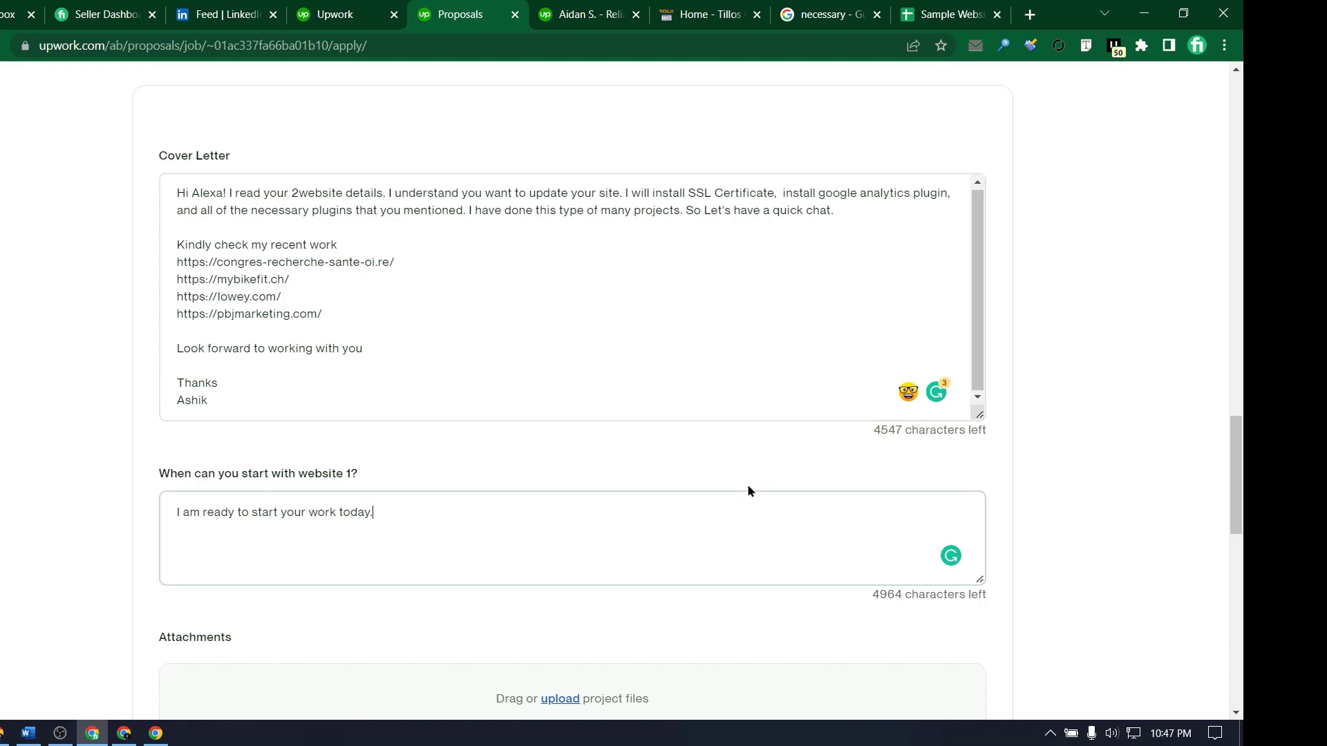
scroll(425, 342, "down", 2)
scroll(414, 324, "up", 2)
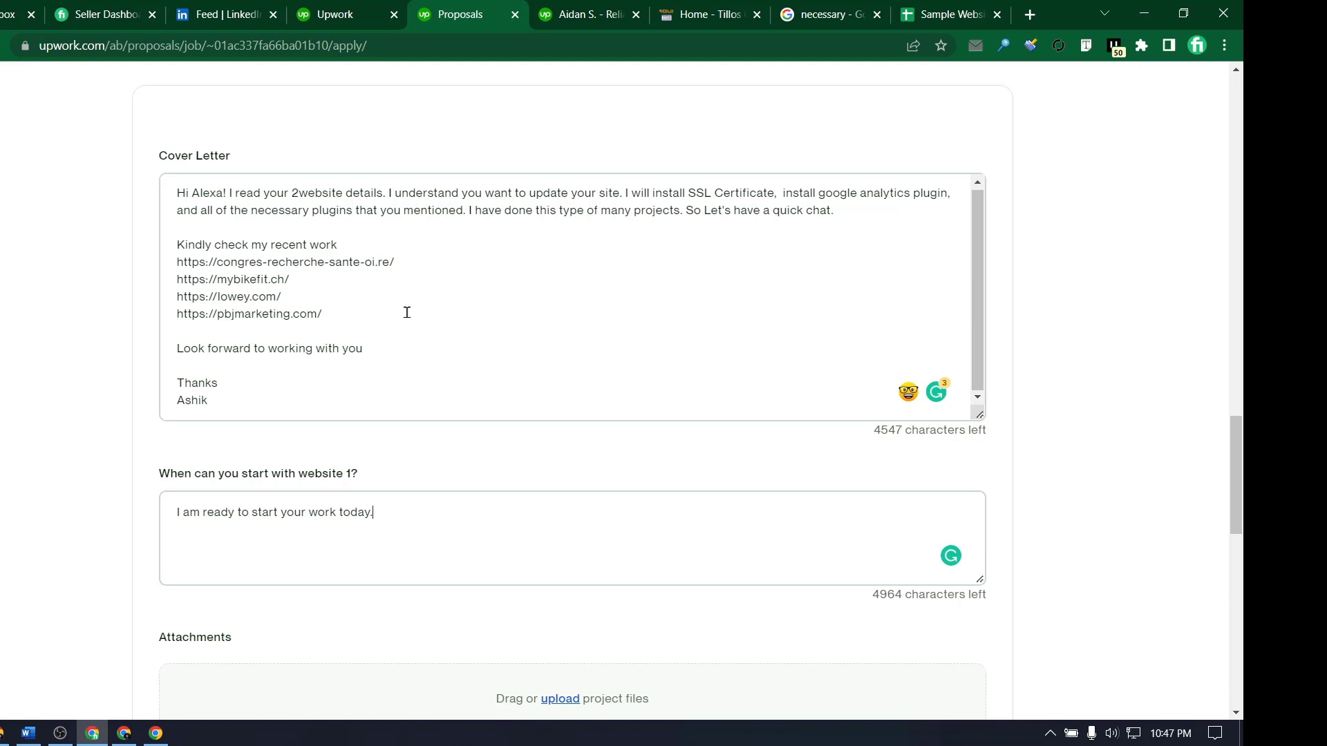
left_click(850, 477)
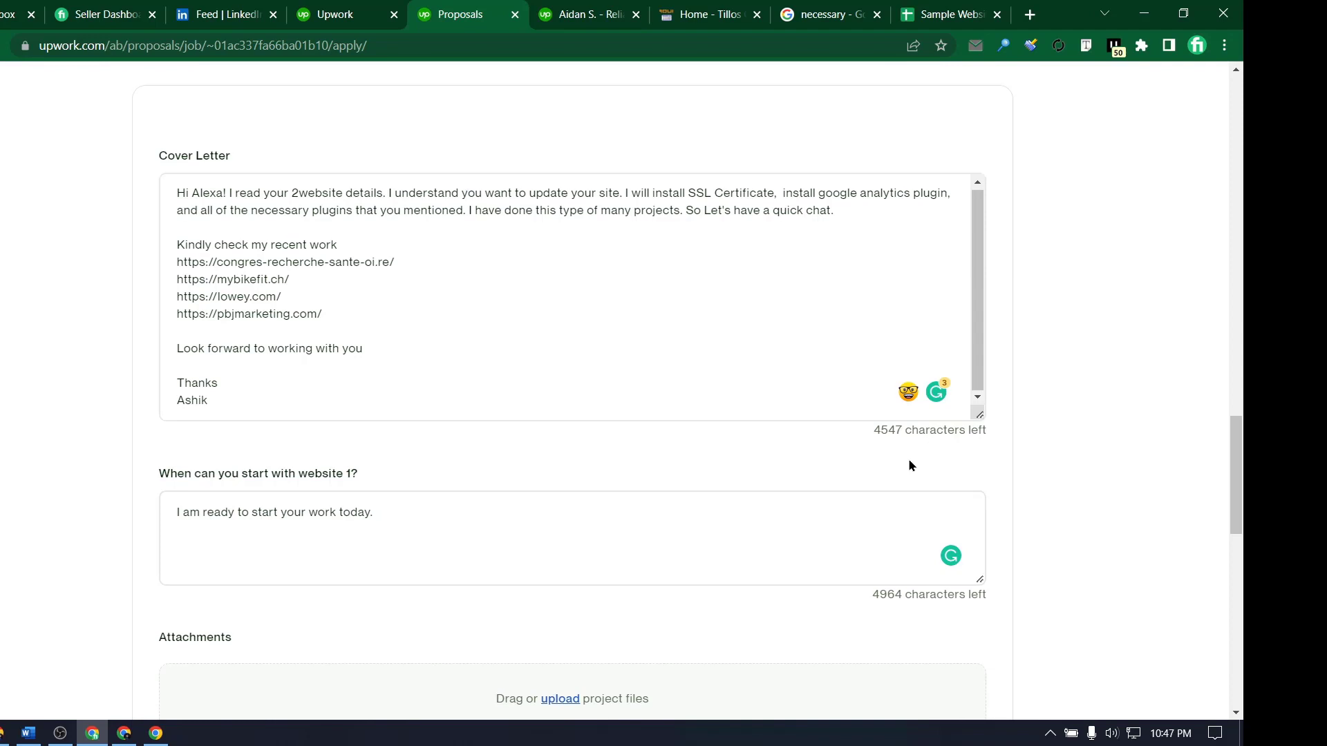
- Try a boost bid of 10 Connects on the proposal and clear the amount again without placing it
scroll(908, 459, "down", 2)
scroll(910, 465, "down", 3)
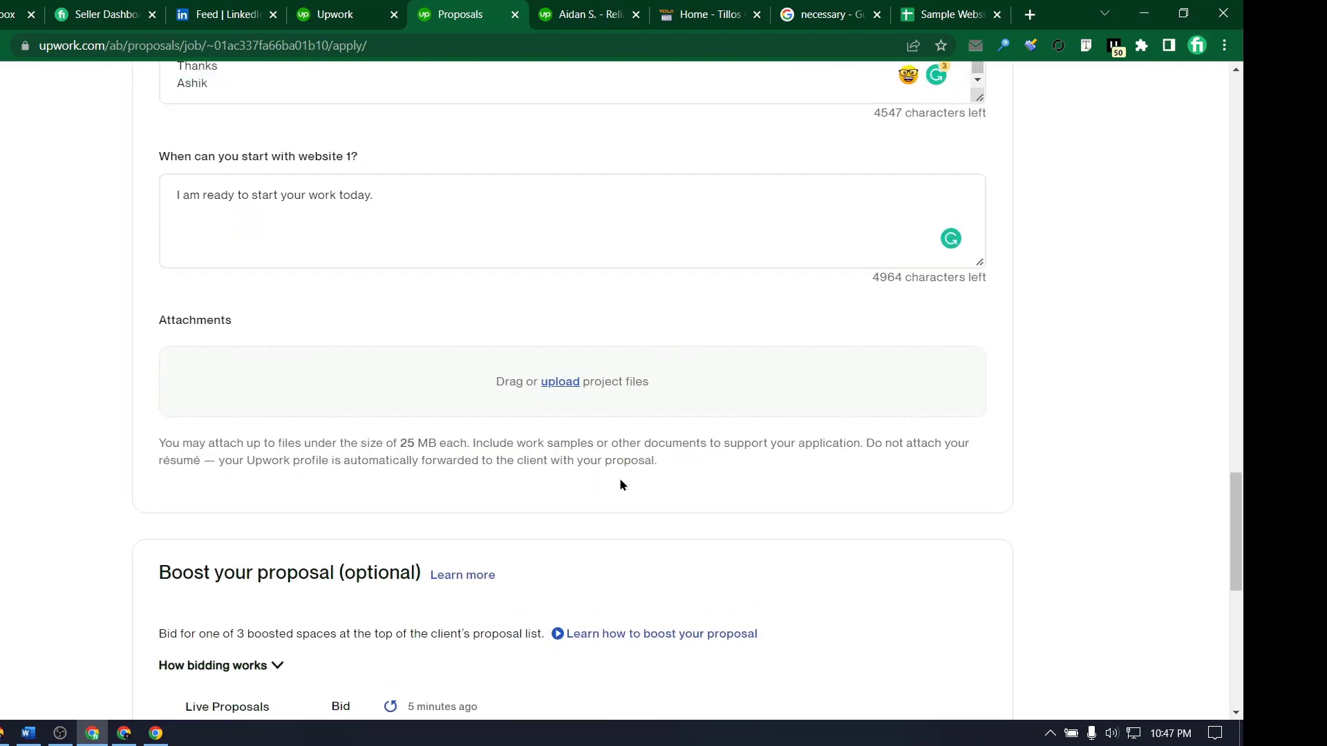
scroll(620, 484, "down", 6)
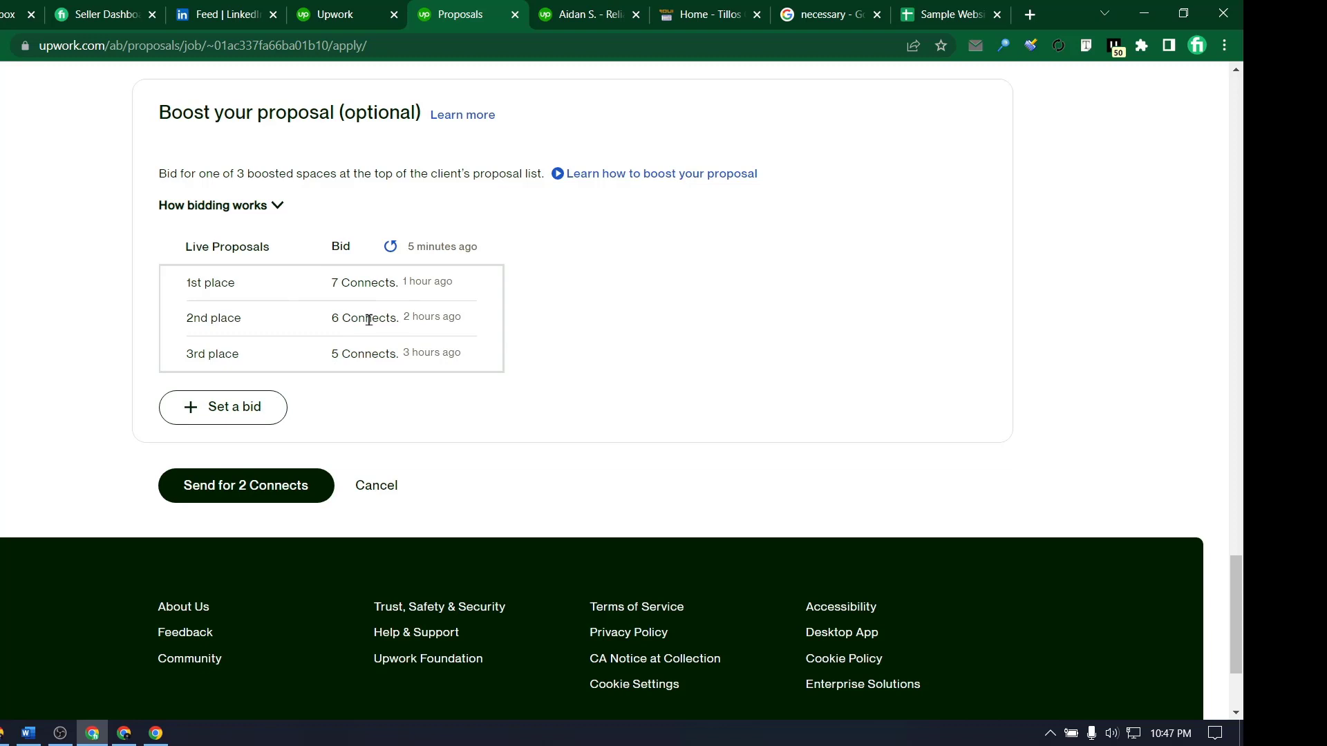
left_click(245, 418)
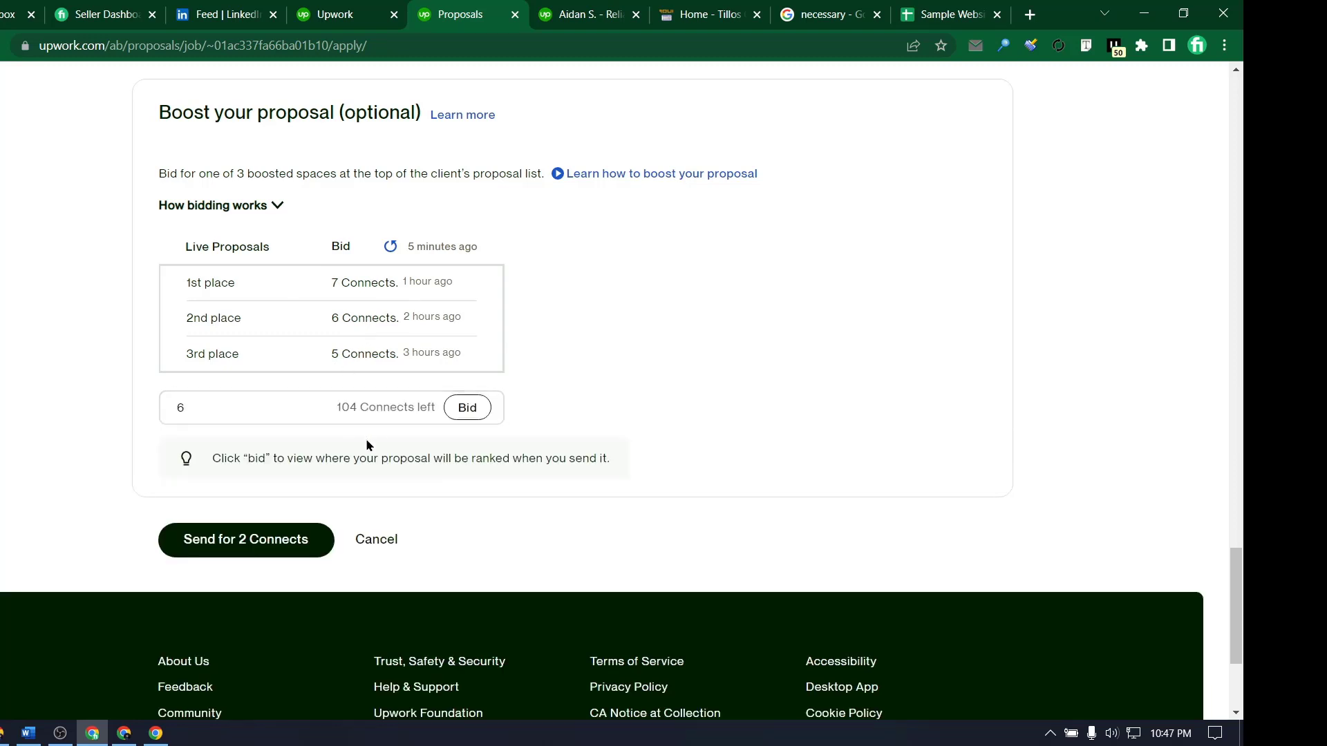
left_click_drag(222, 407, 140, 410)
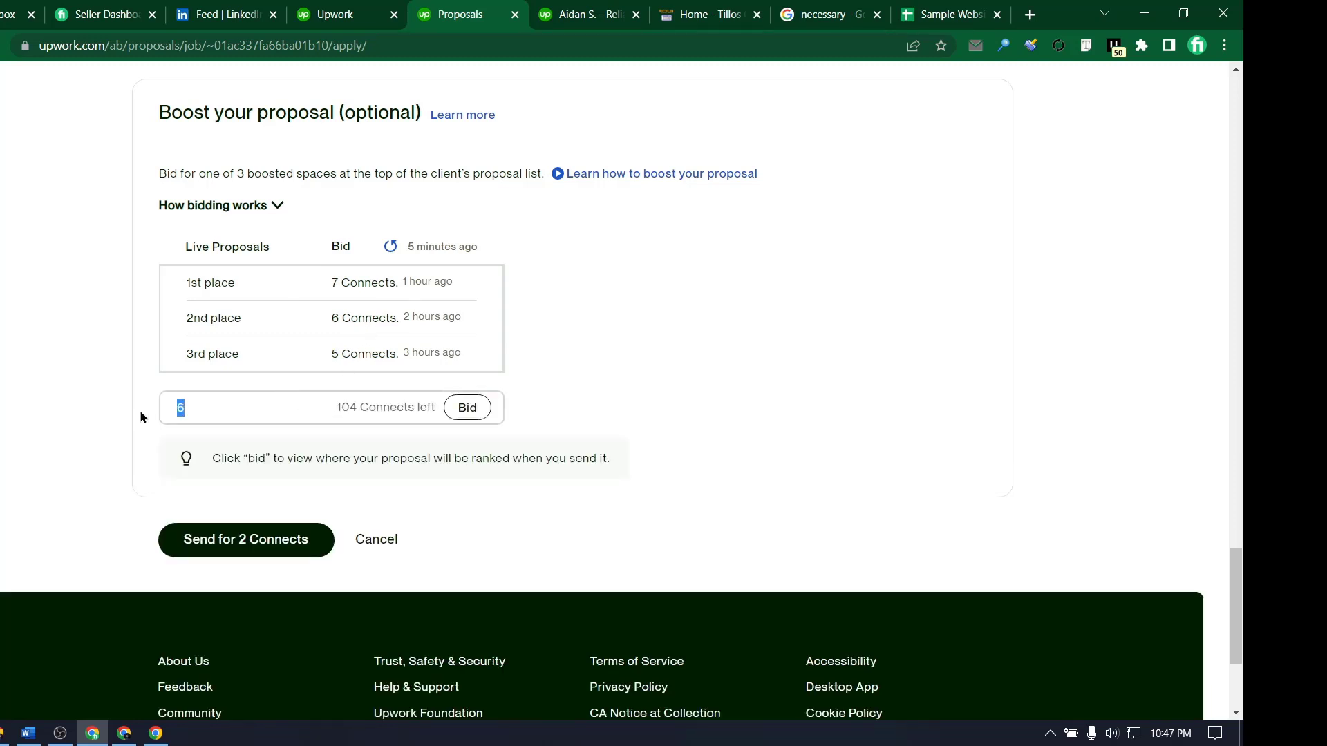
type("10")
left_click(573, 394)
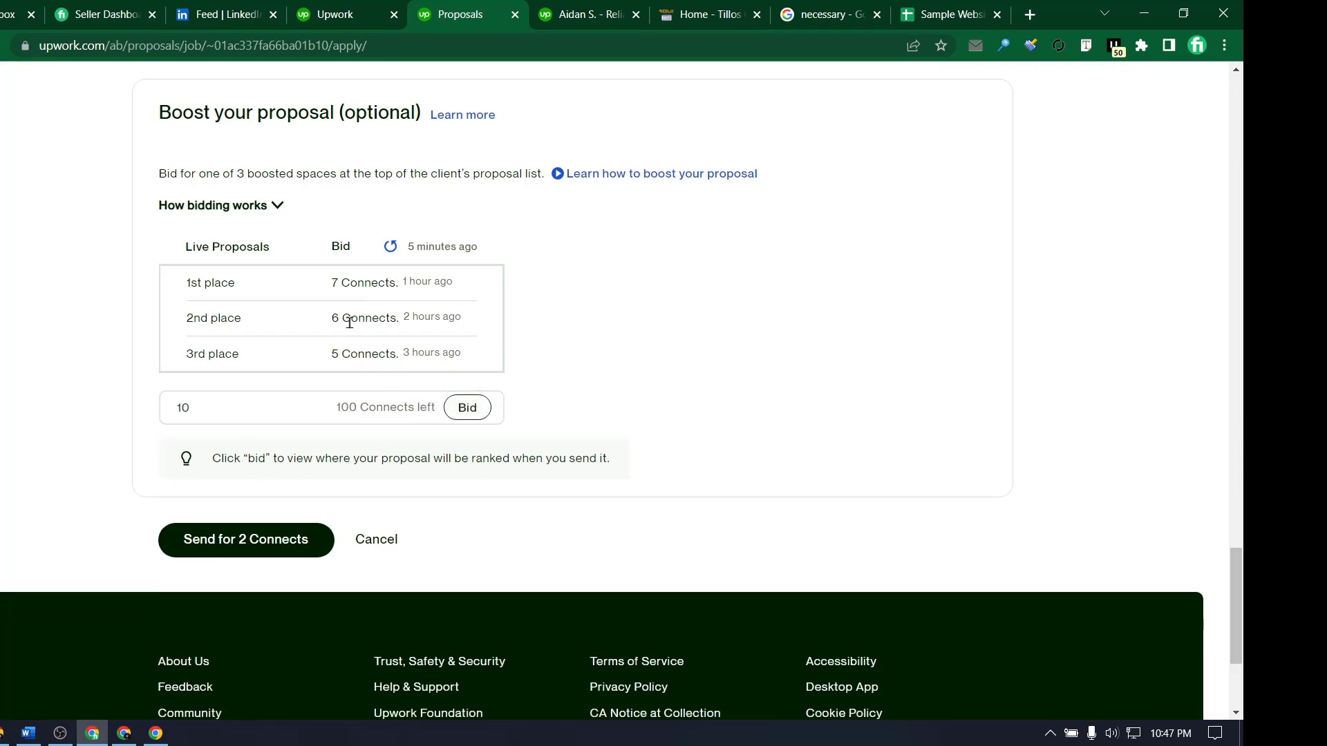
left_click(292, 418)
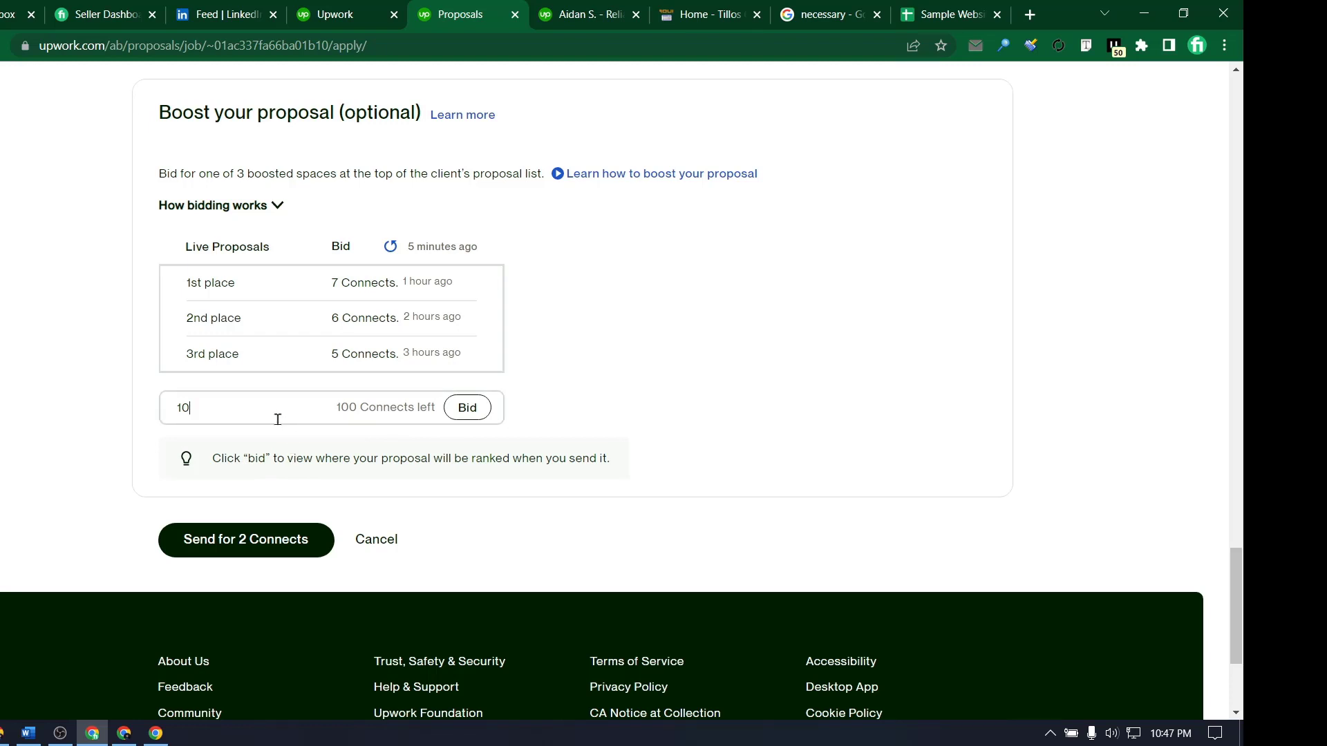
key("ctrl+a")
key("BackSpace")
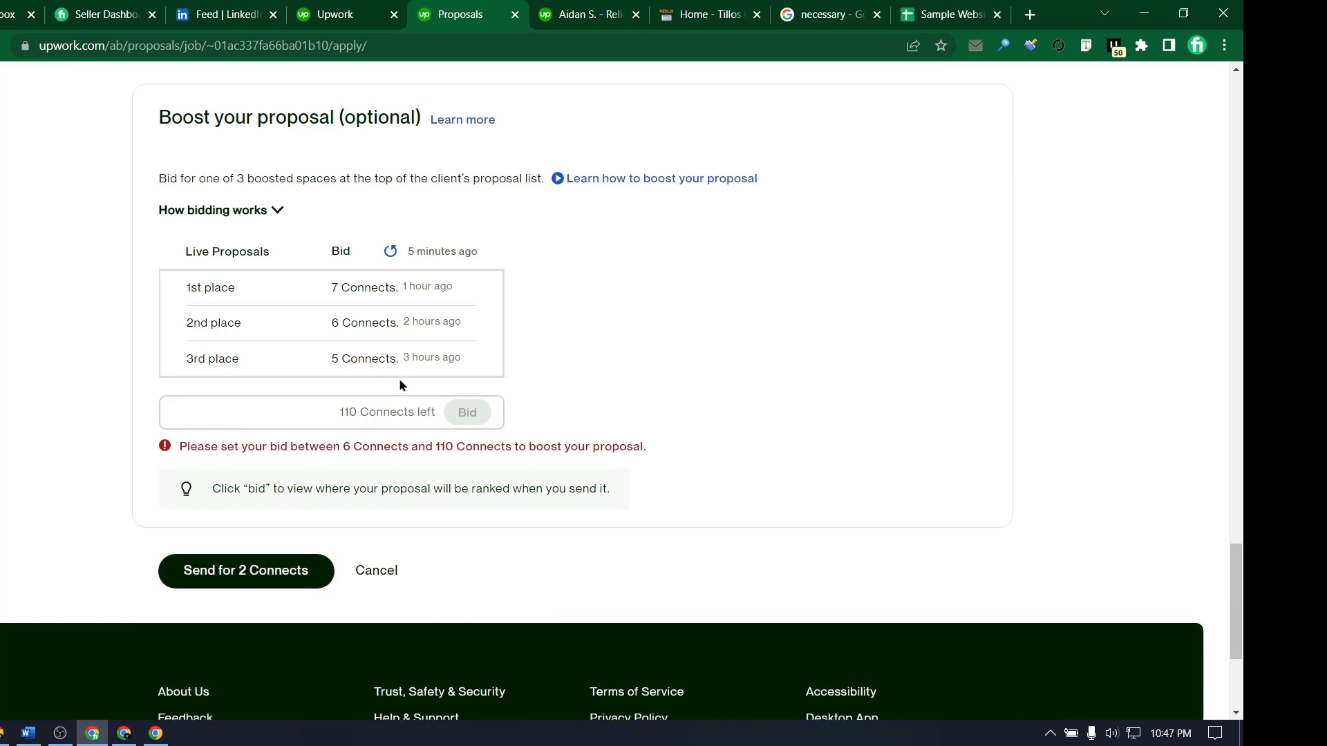
- Send the proposal for 2 Connects and read the "3 things you need to know" notes on escrow protection for fixed-price jobs
scroll(400, 385, "up", 1)
scroll(482, 390, "down", 3)
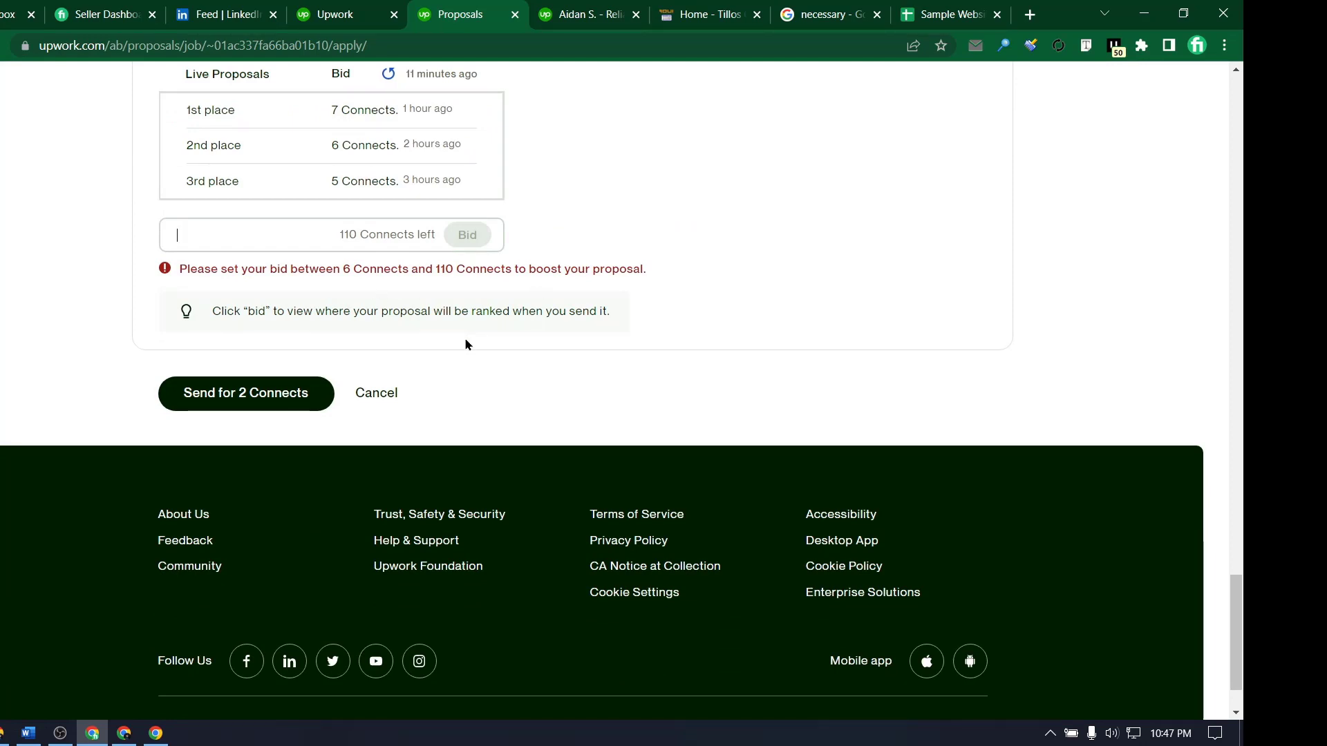
left_click(223, 396)
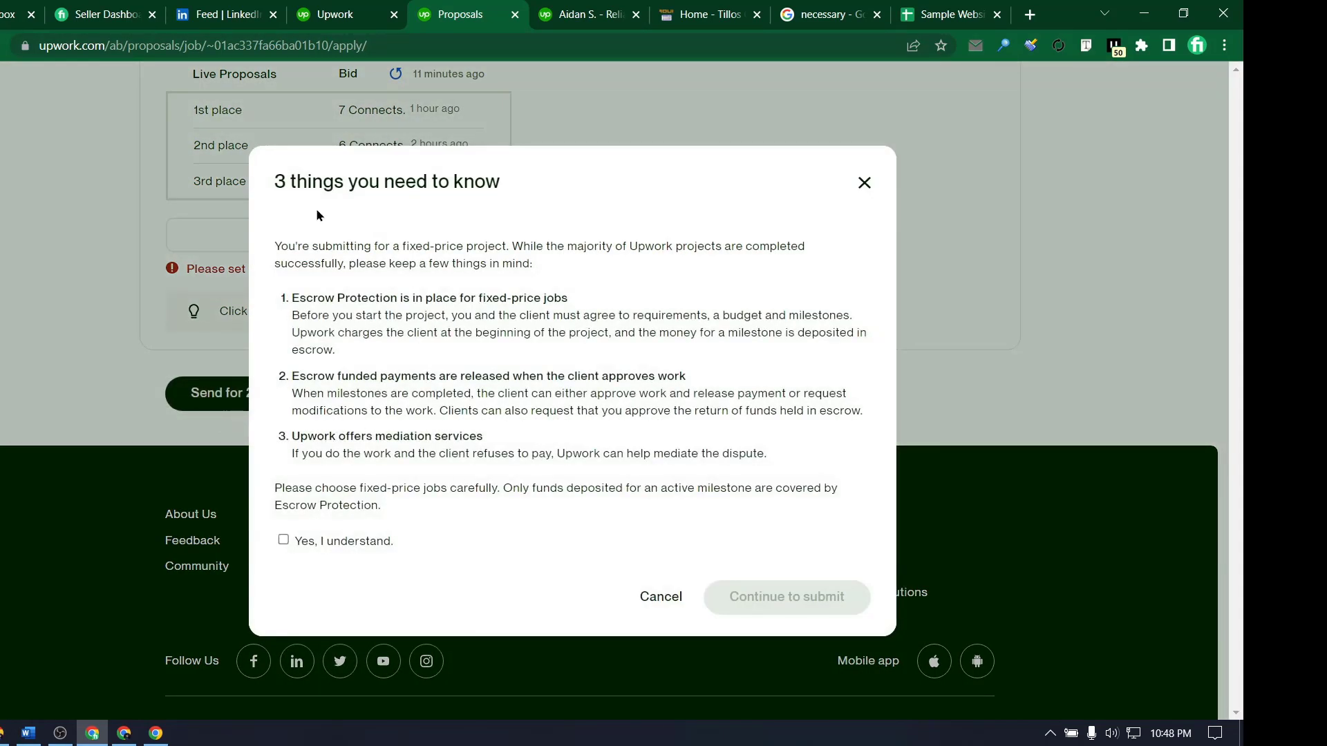
left_click_drag(296, 183, 475, 183)
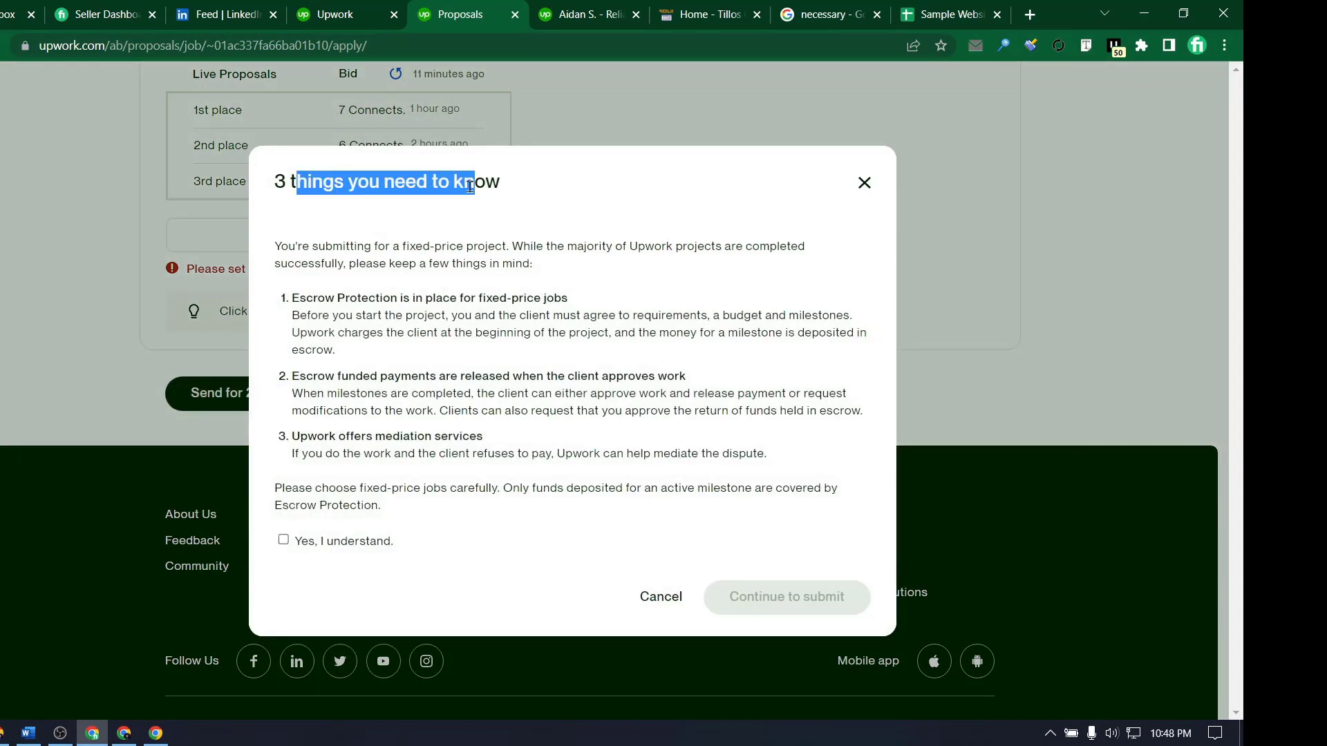
left_click(395, 333)
left_click_drag(290, 299, 588, 319)
left_click(533, 325)
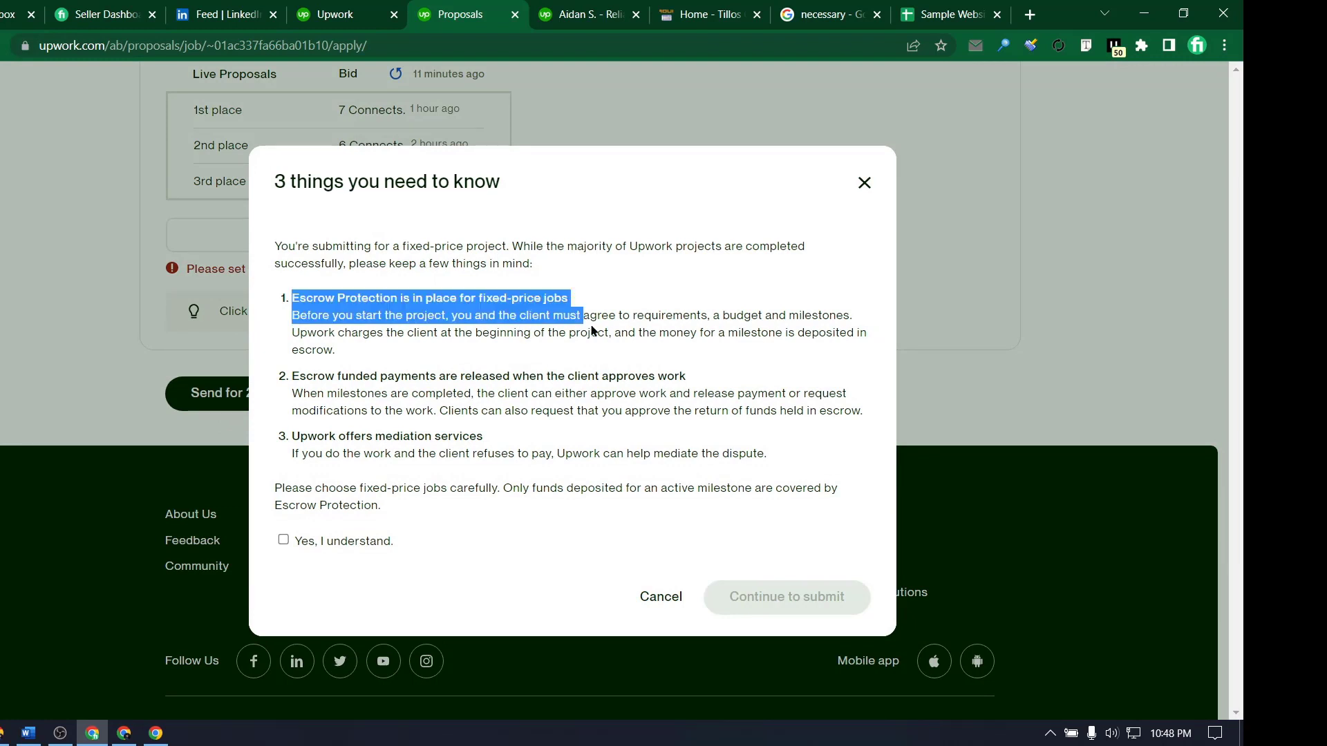
left_click(574, 338)
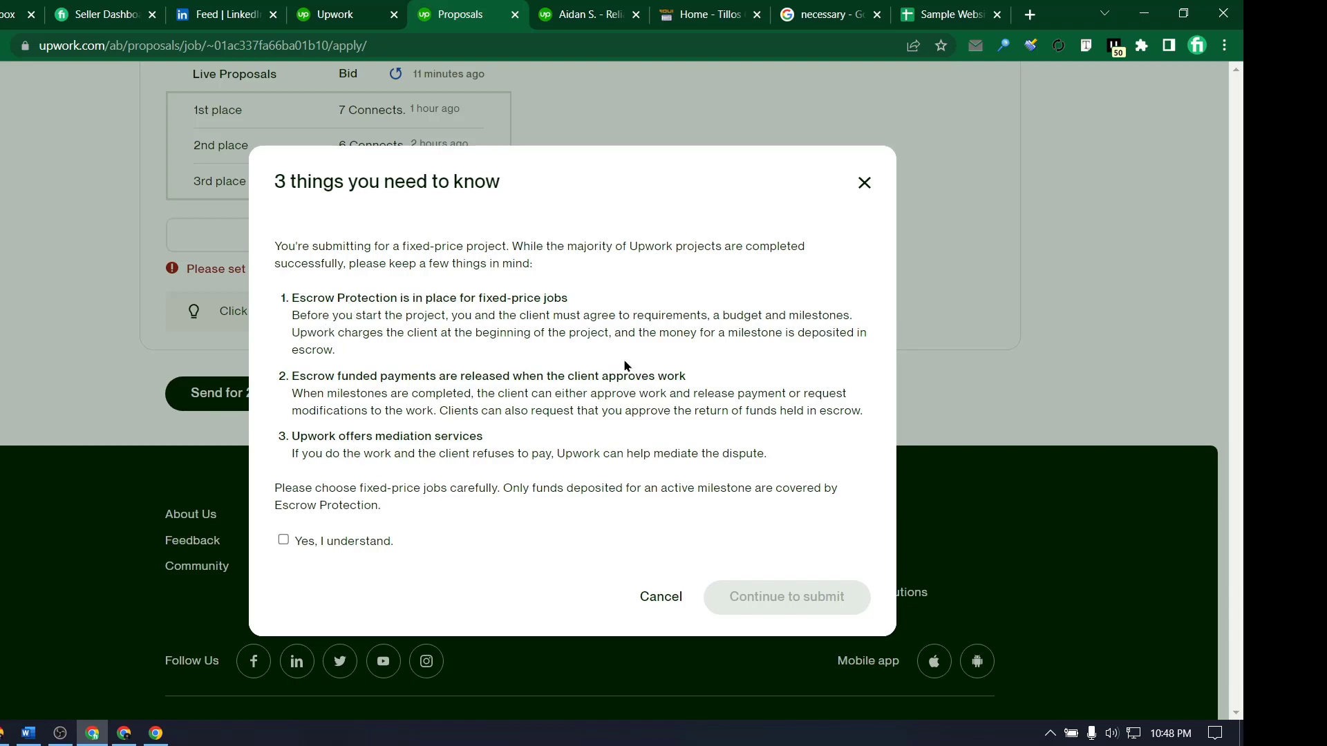
- Acknowledge the fixed-price notes with "Yes, I understand" and submit the proposal for 2 Connects without boosting it
left_click(367, 542)
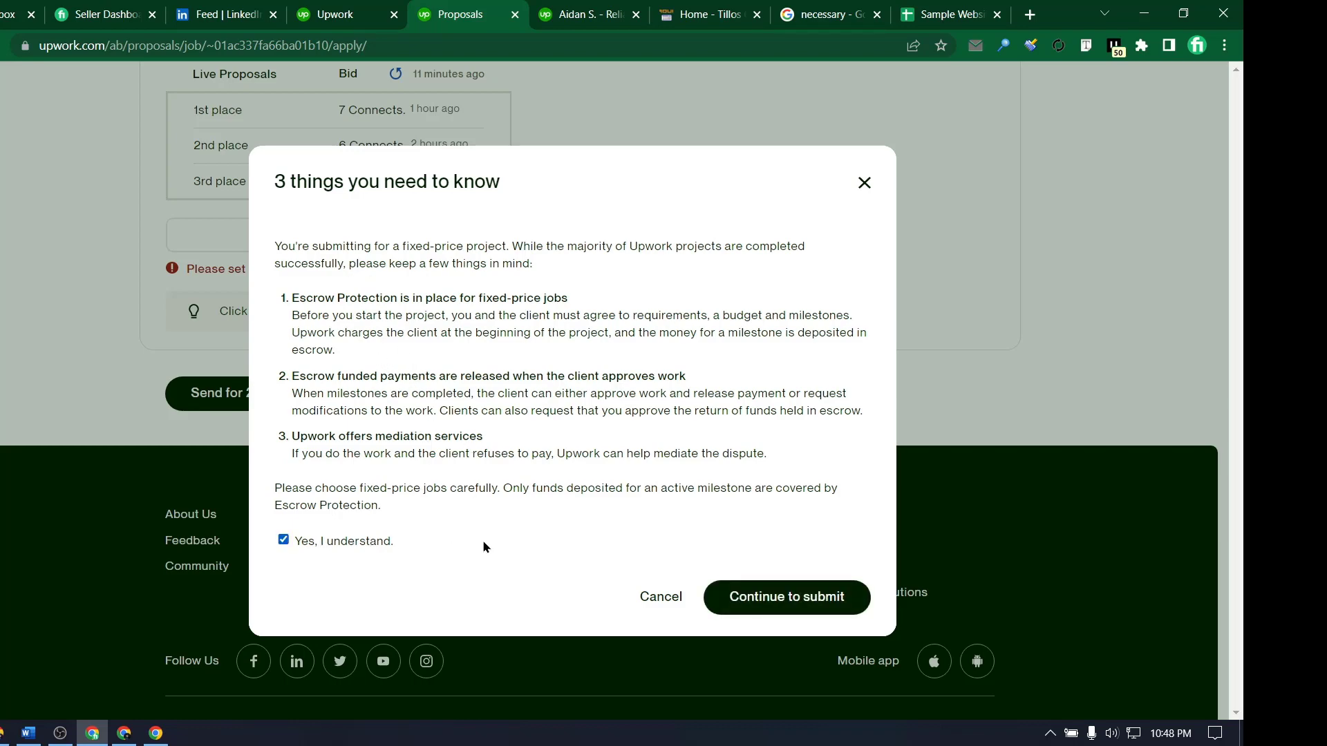
left_click(756, 603)
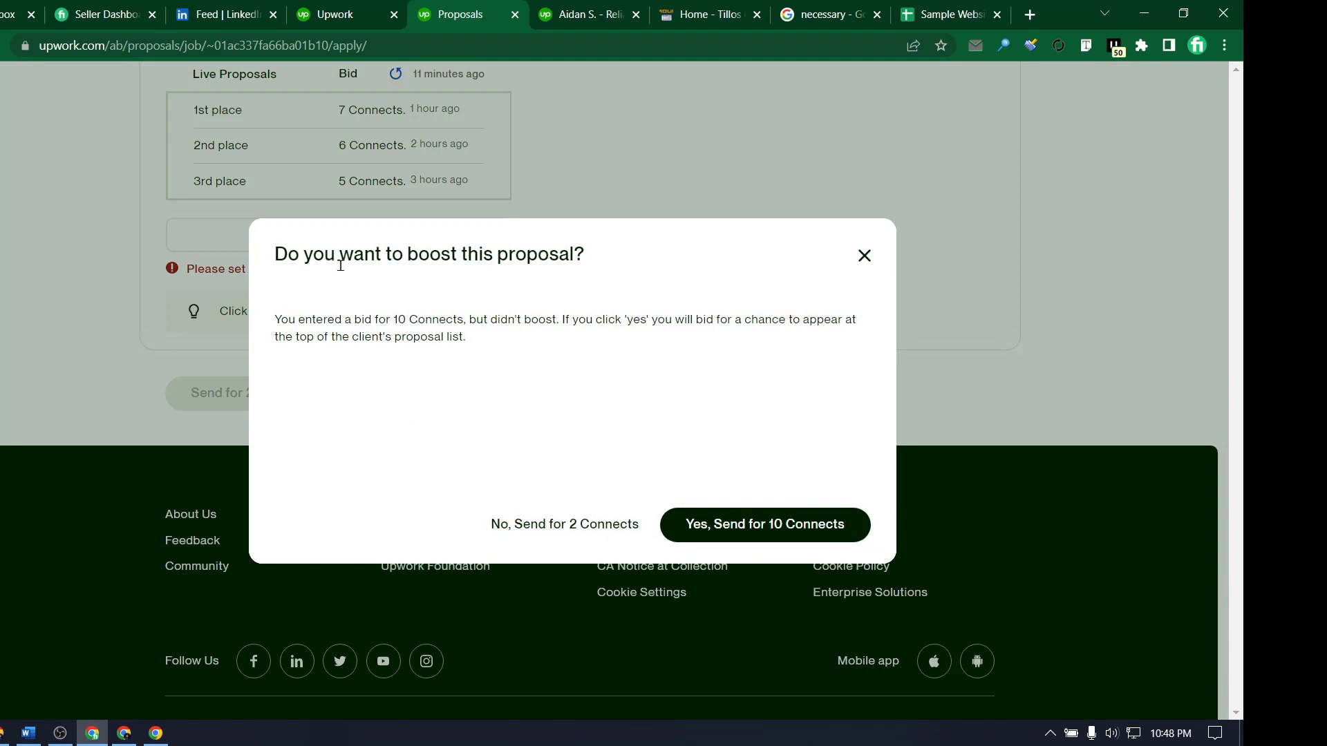
left_click(535, 531)
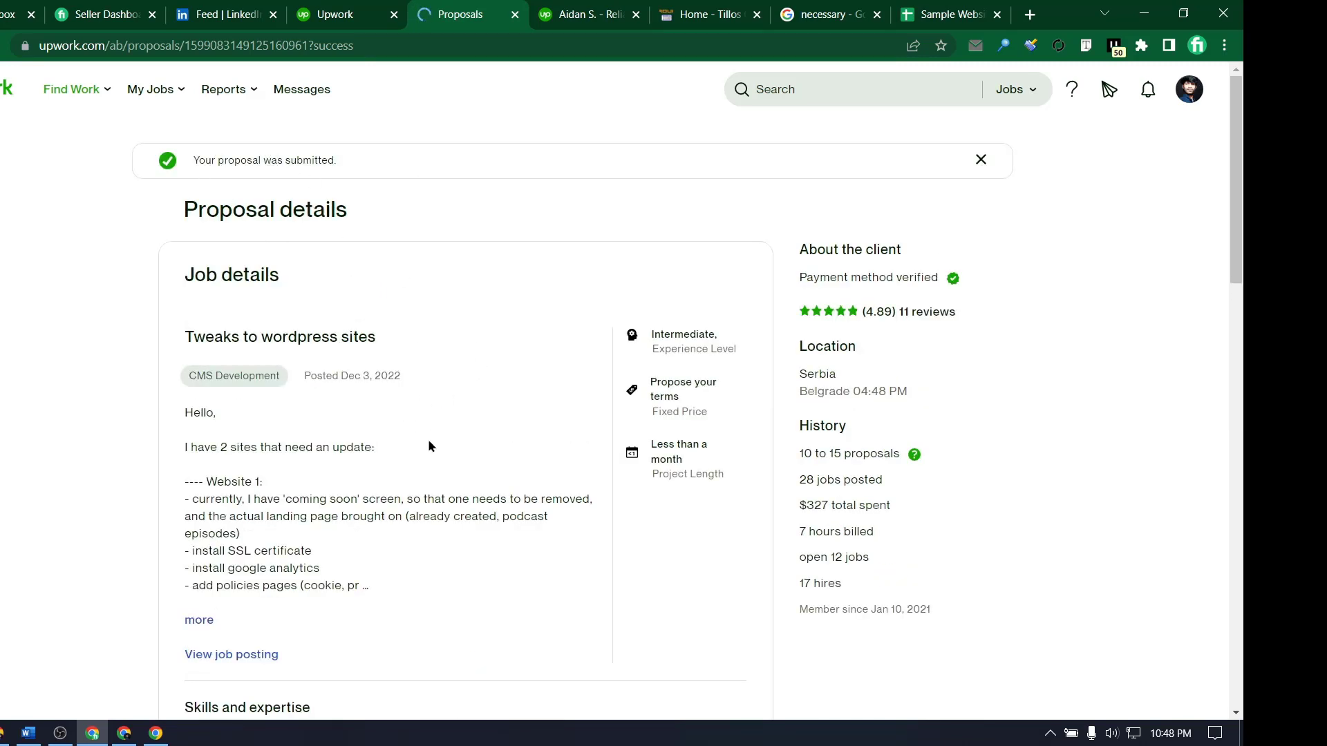
- Review the submitted proposal's job details, proposed terms, cover letter and question answer
scroll(201, 221, "down", 3)
scroll(346, 459, "down", 3)
scroll(465, 351, "up", 5)
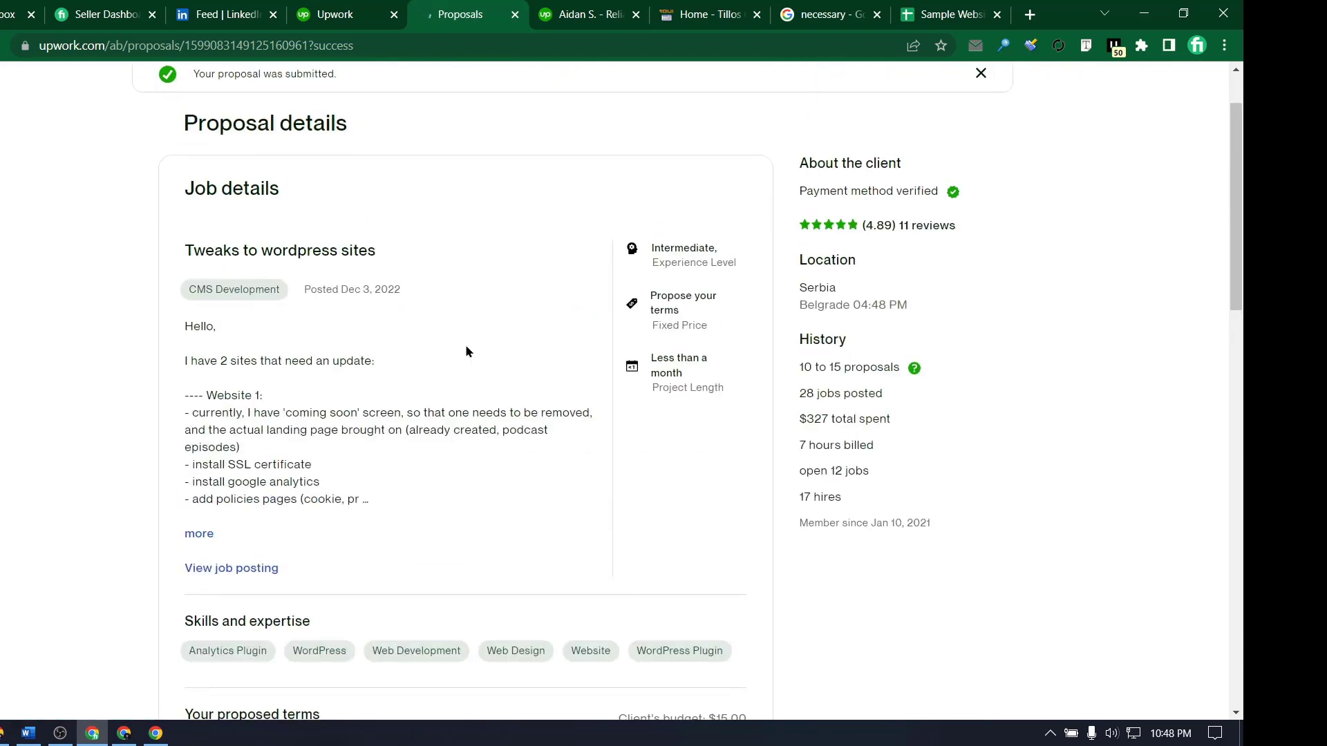
scroll(691, 386, "down", 15)
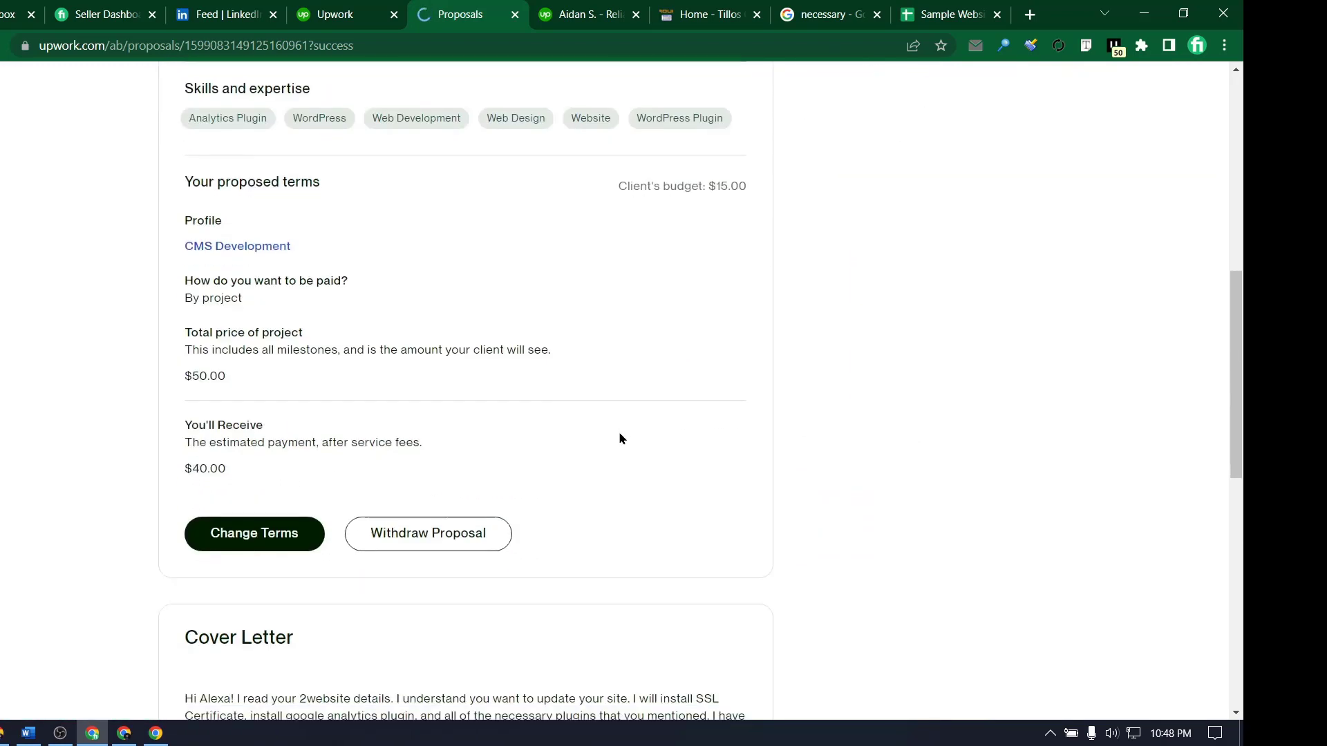
scroll(417, 322, "up", 3)
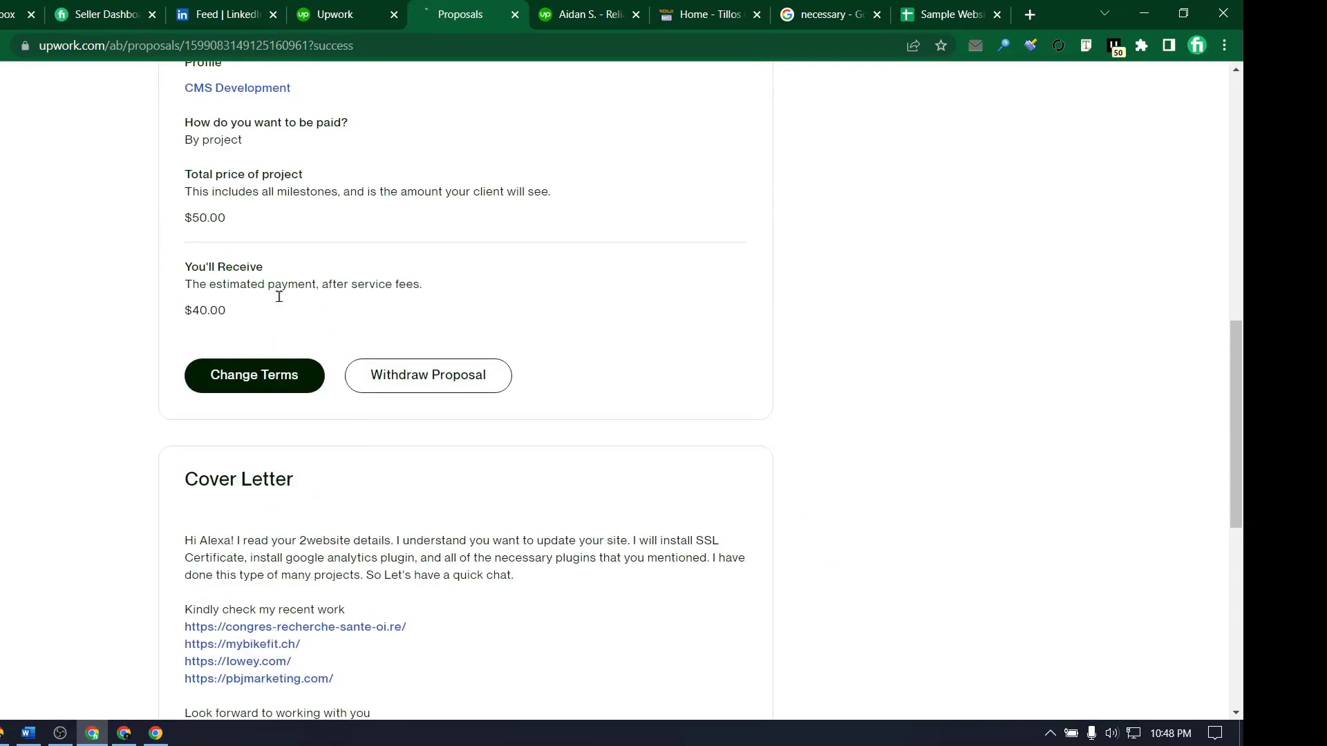
scroll(278, 297, "down", 5)
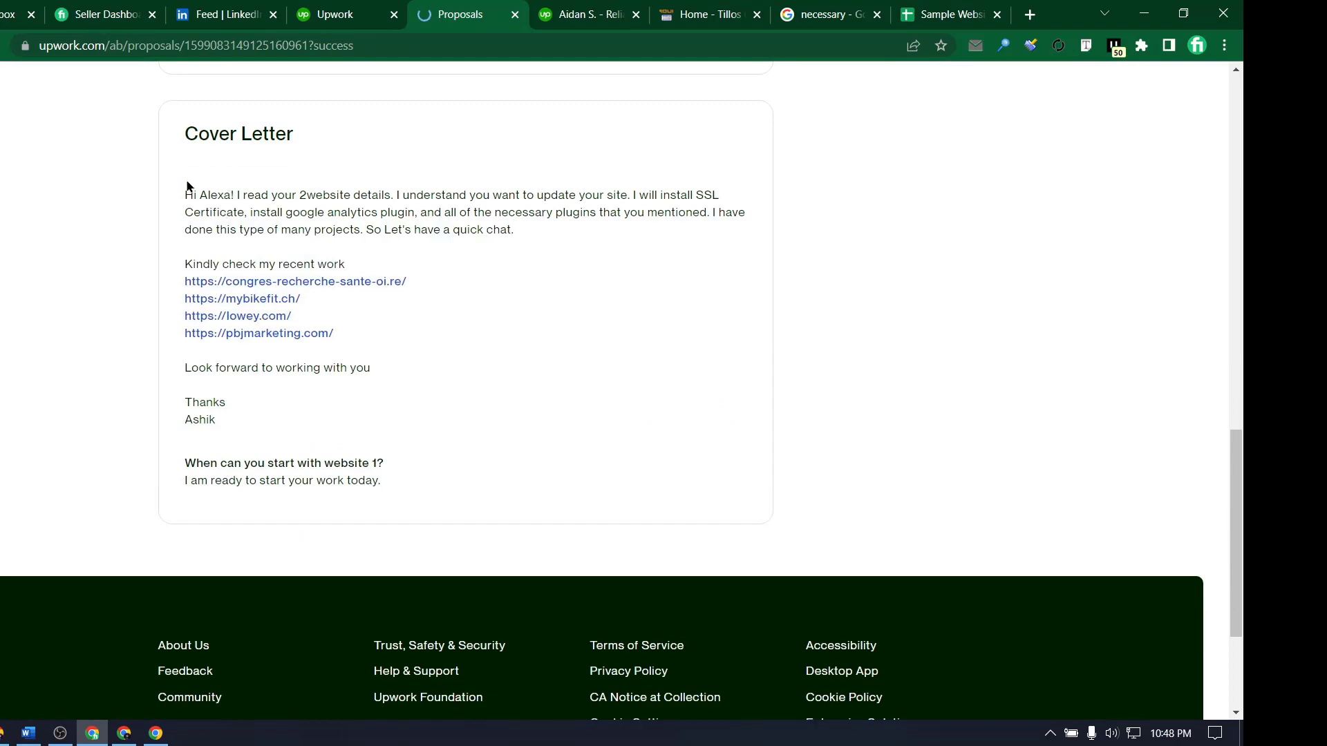
left_click_drag(181, 195, 785, 508)
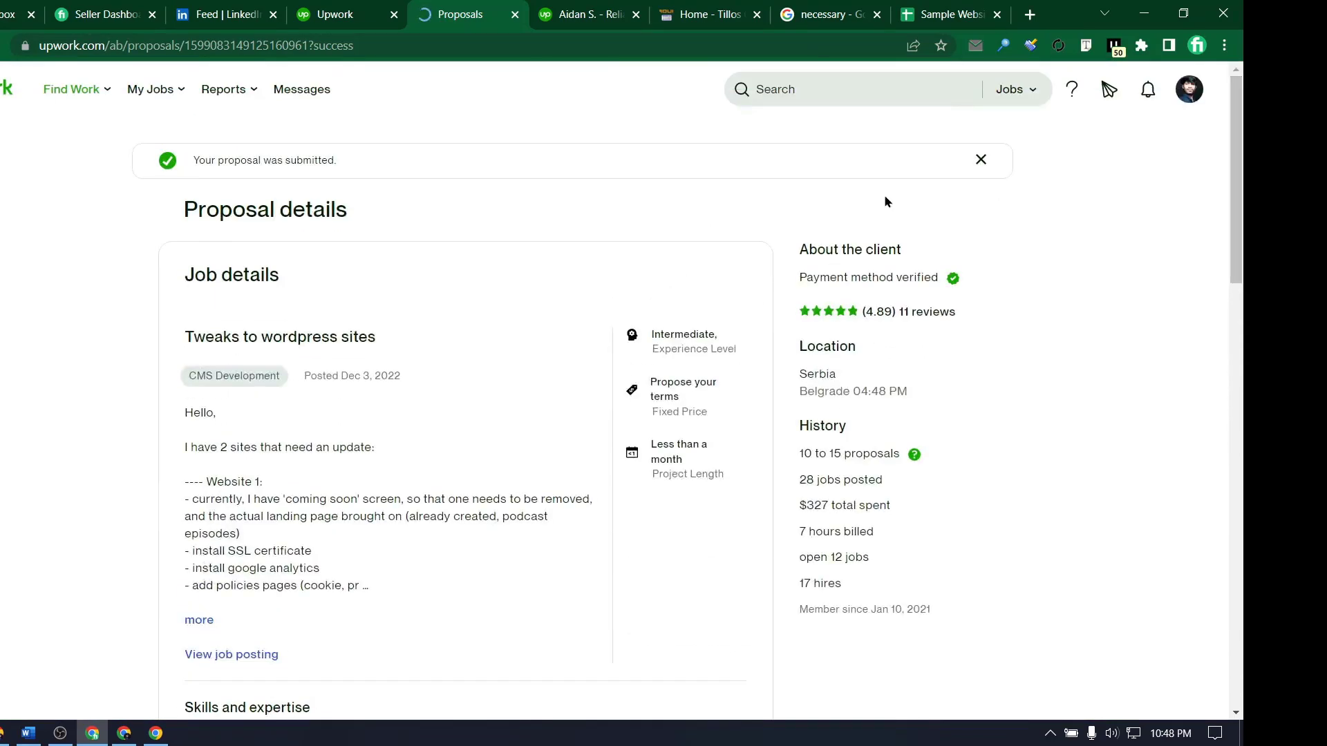
- Open the Find Work navigation options from the submitted proposal
mouse_move(76, 90)
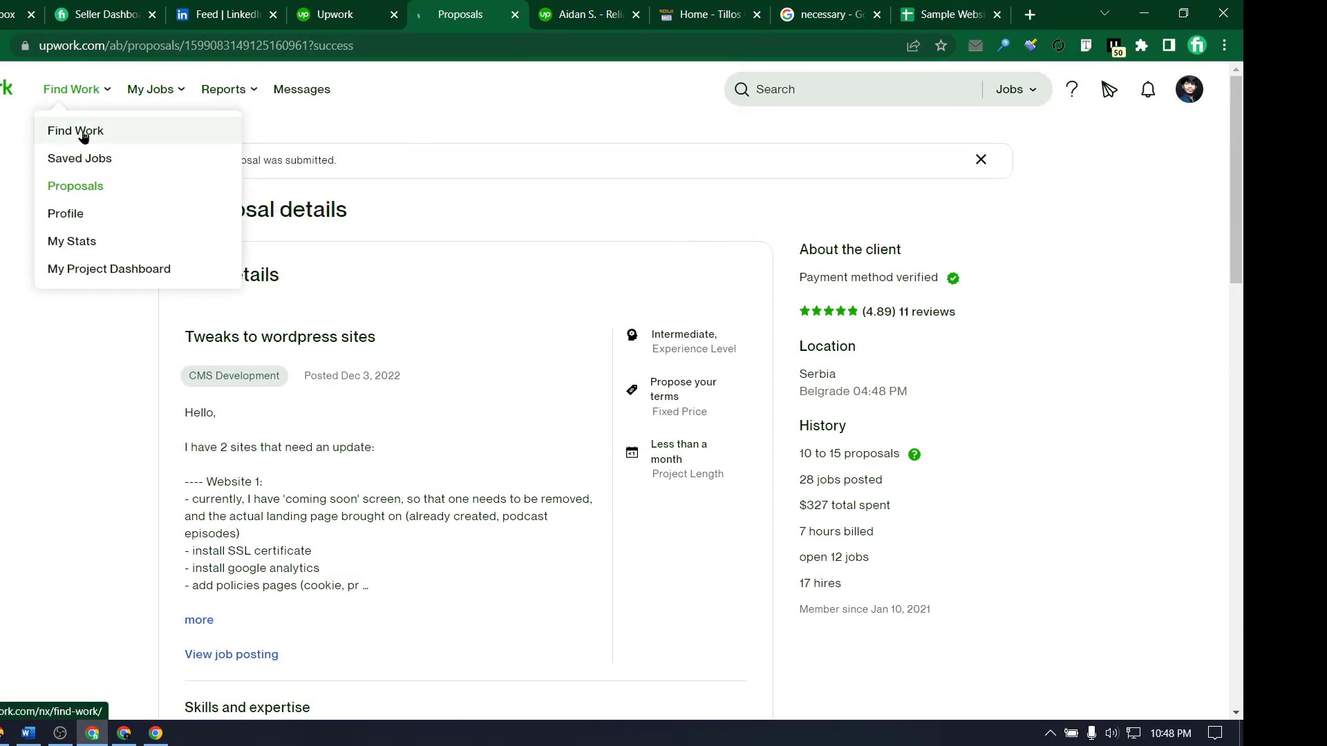